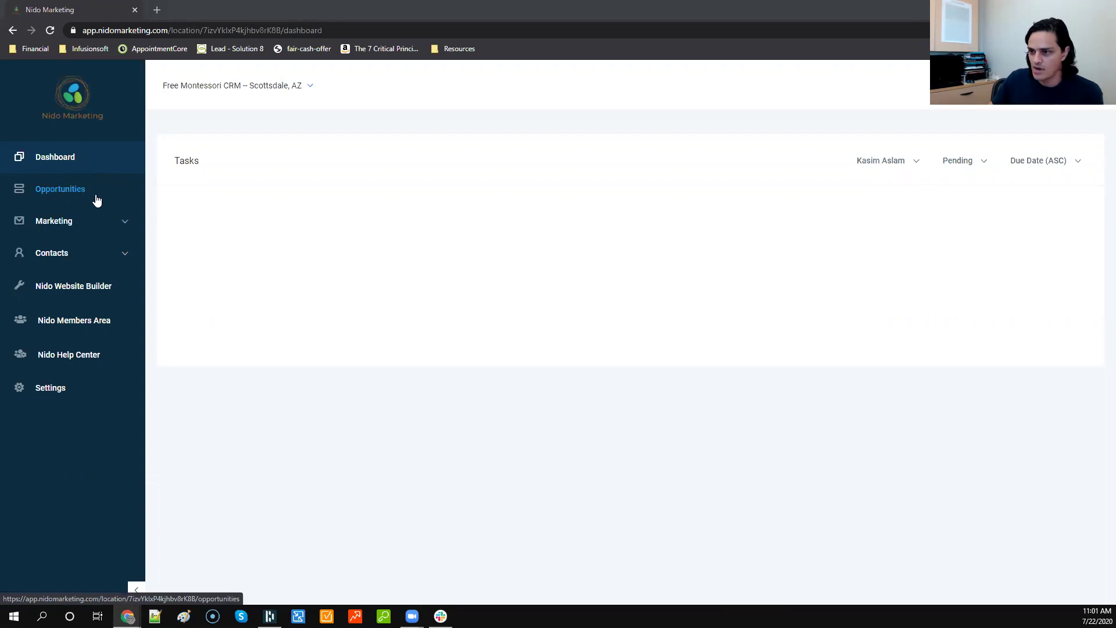
# Step: Expand and collapse the marketing tools and contacts sections in the sidebar
pyautogui.click(128, 228)
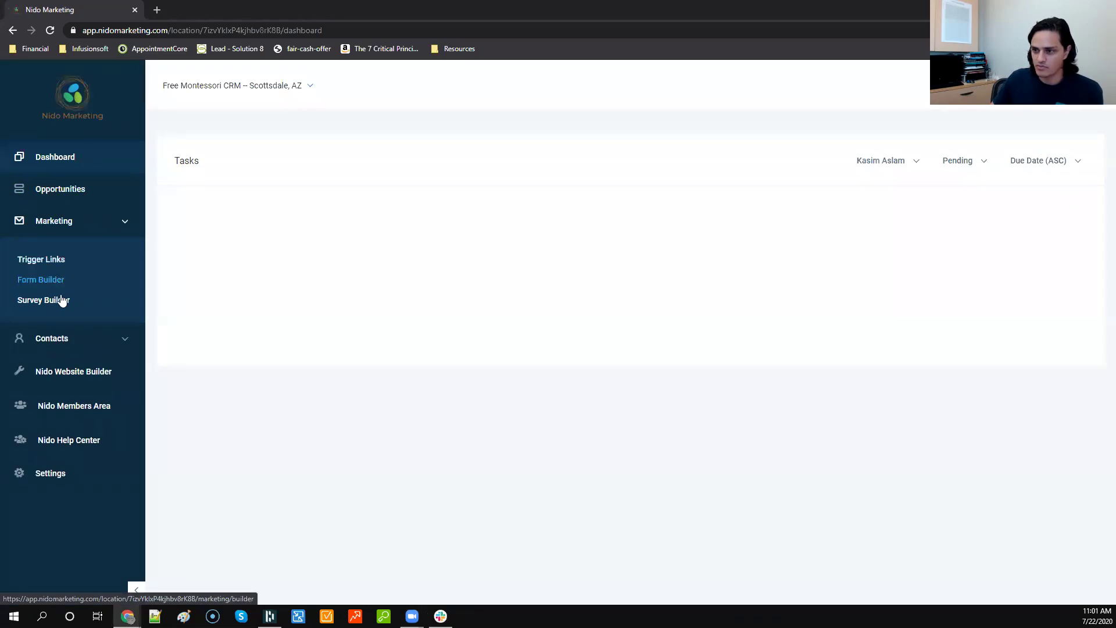
pyautogui.click(123, 228)
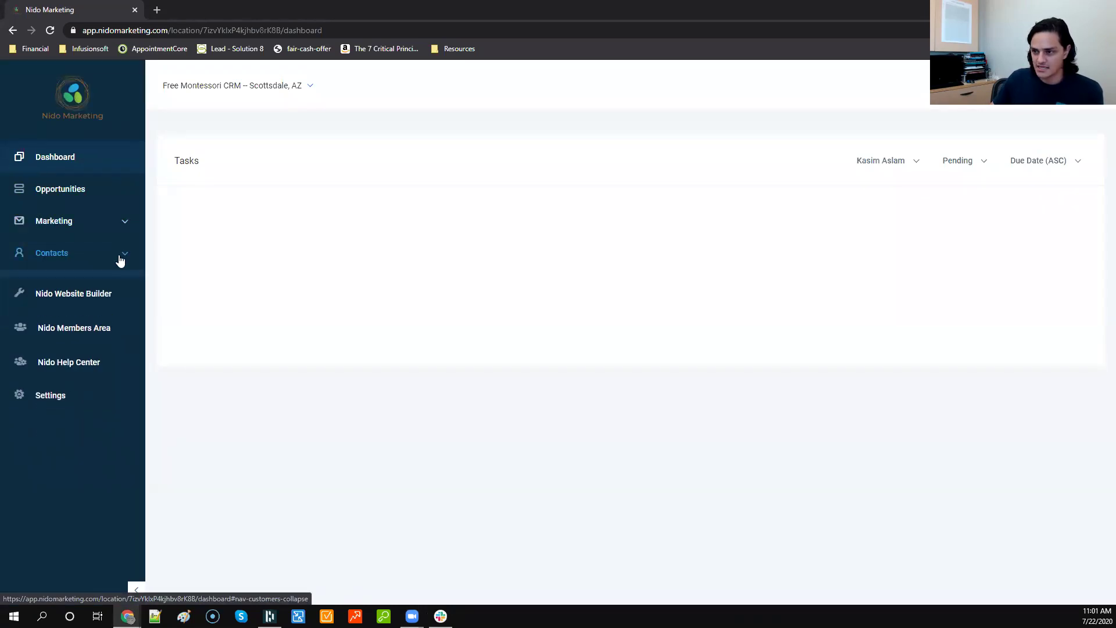
pyautogui.click(120, 260)
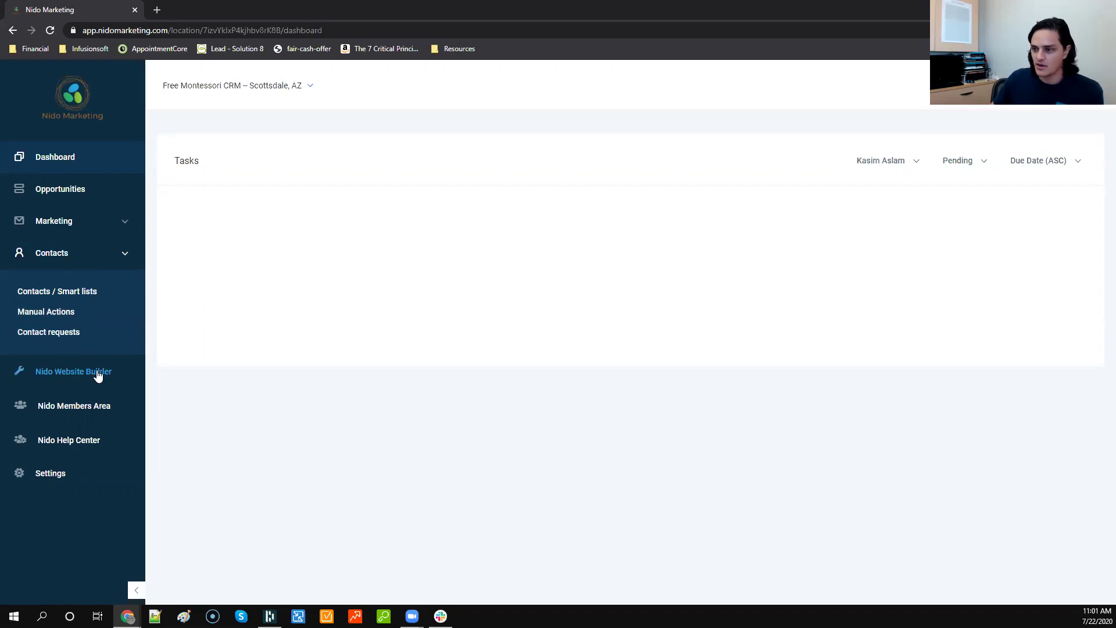
pyautogui.click(50, 484)
pyautogui.click(136, 263)
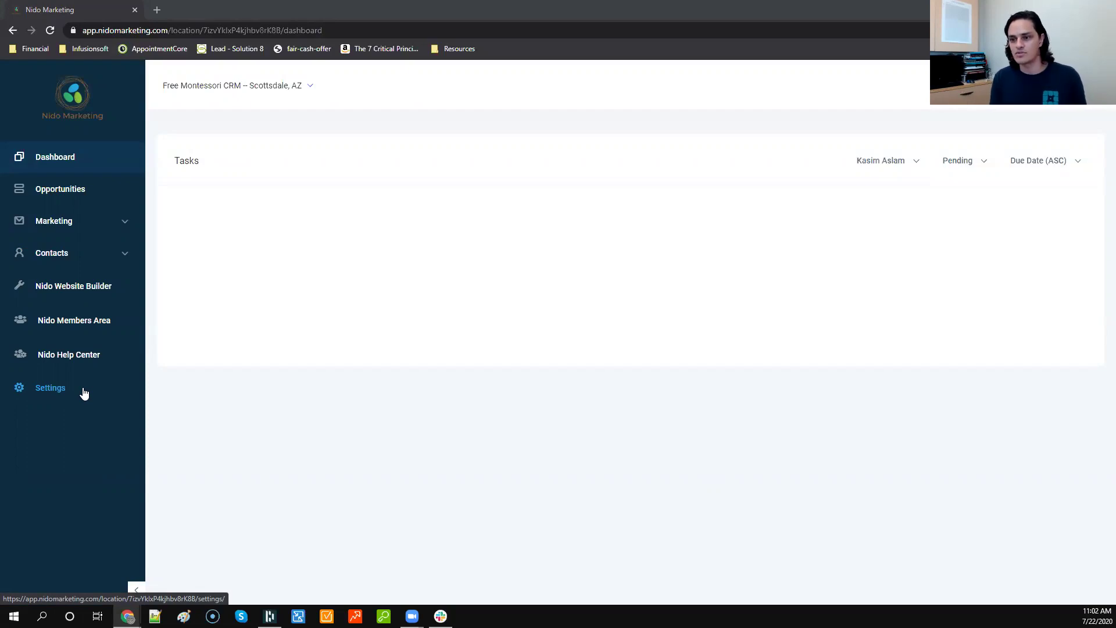
# Step: Open account Settings, scroll the profile and password sections, and check the empty notifications panel
pyautogui.click(84, 394)
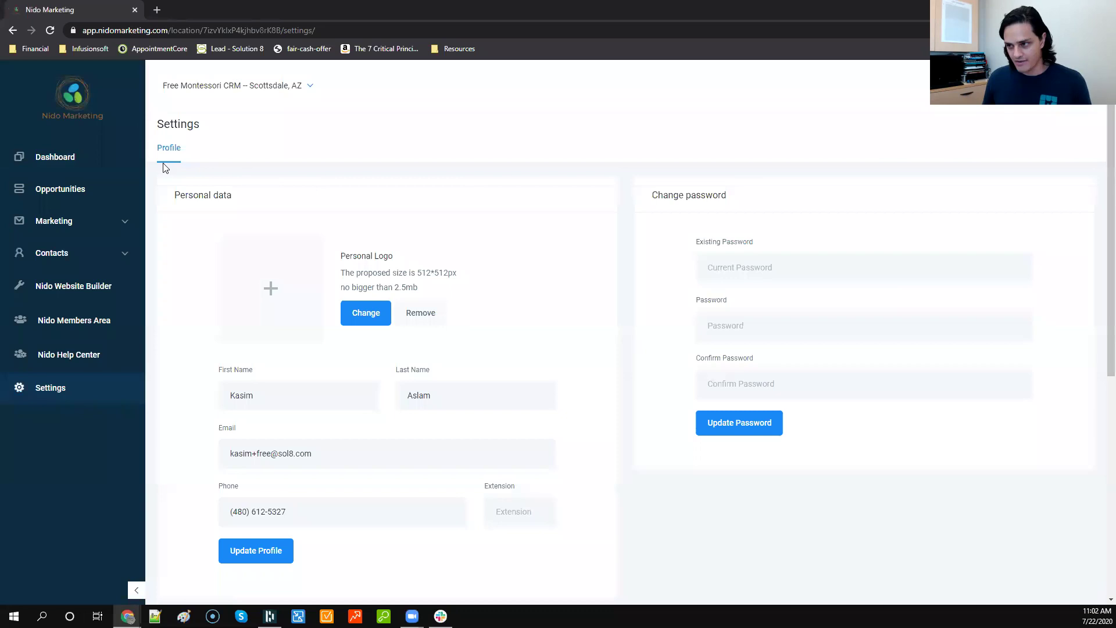
pyautogui.scroll(-1, 365, 175)
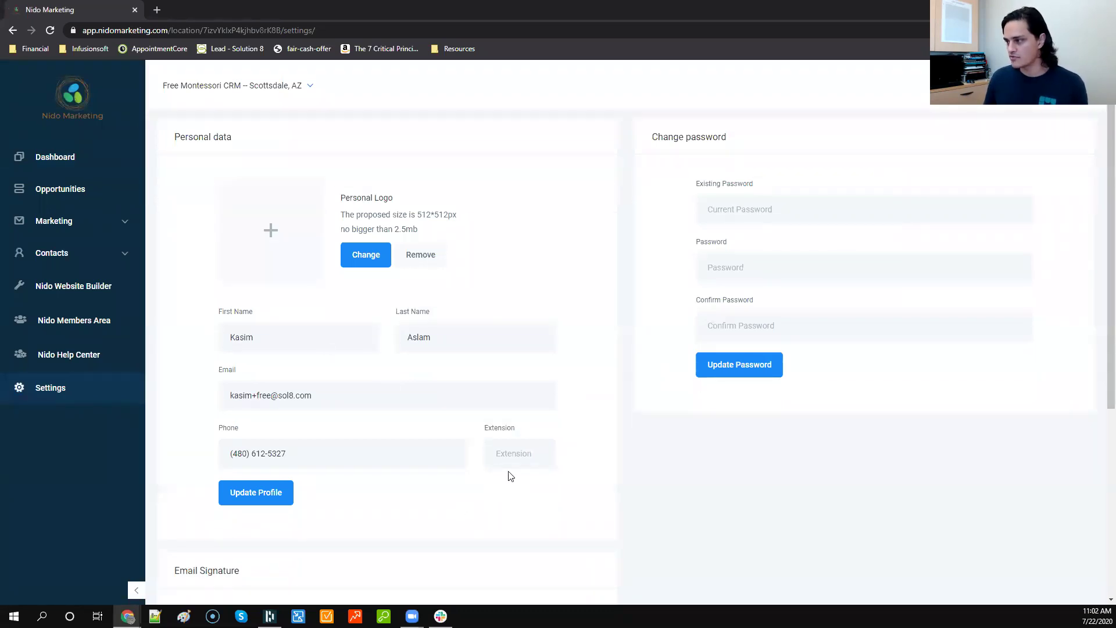
pyautogui.scroll(-6, 813, 220)
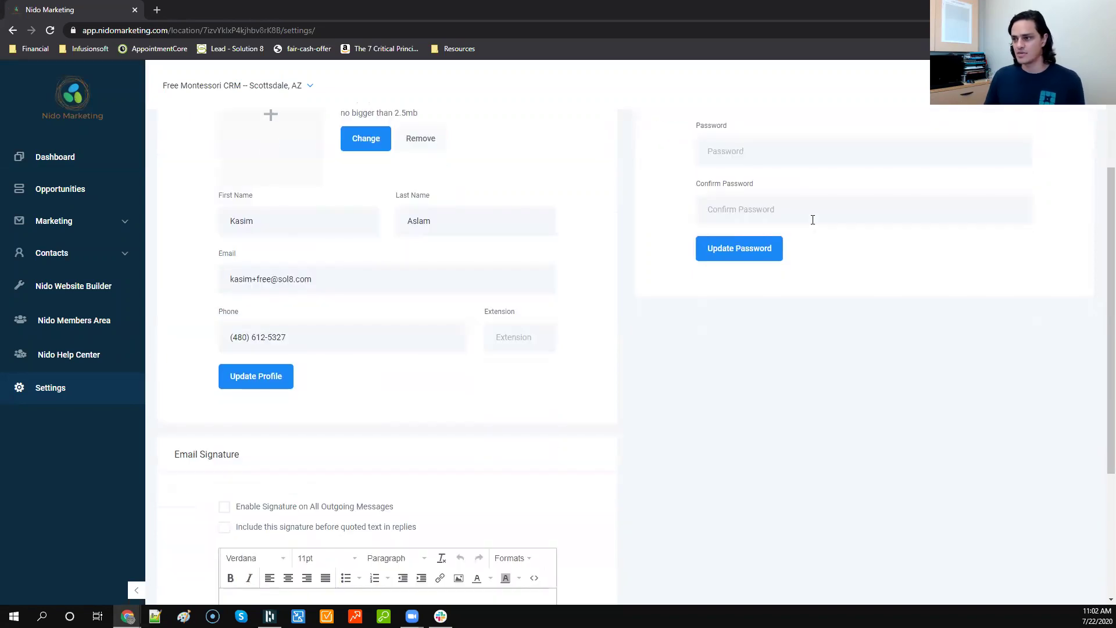
pyautogui.scroll(7, 793, 254)
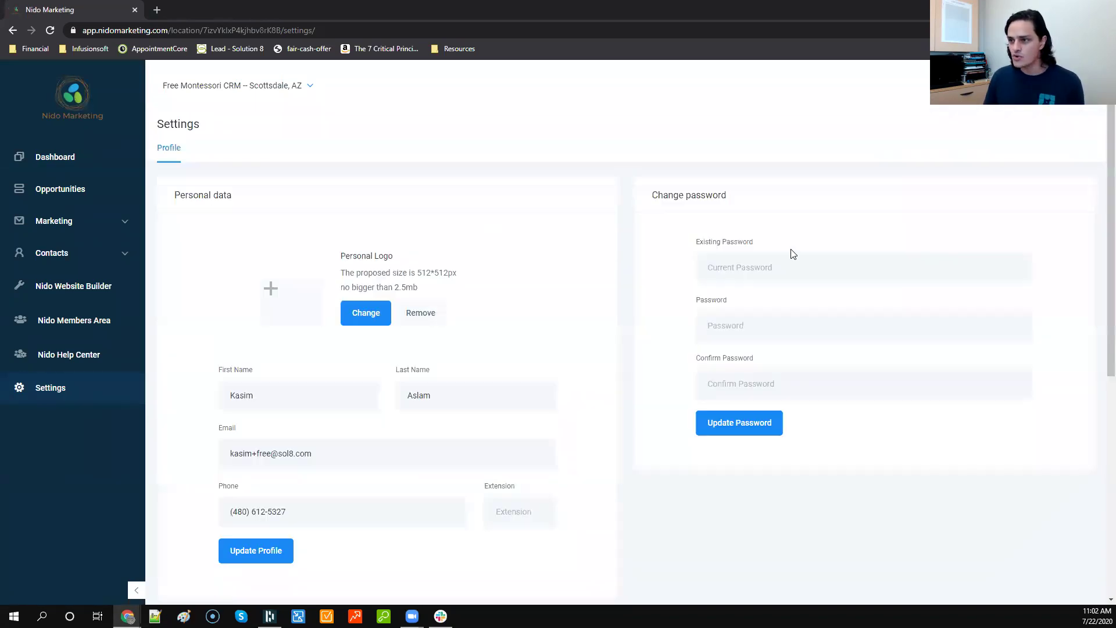
pyautogui.moveTo(168, 30); pyautogui.dragTo(71, 33)
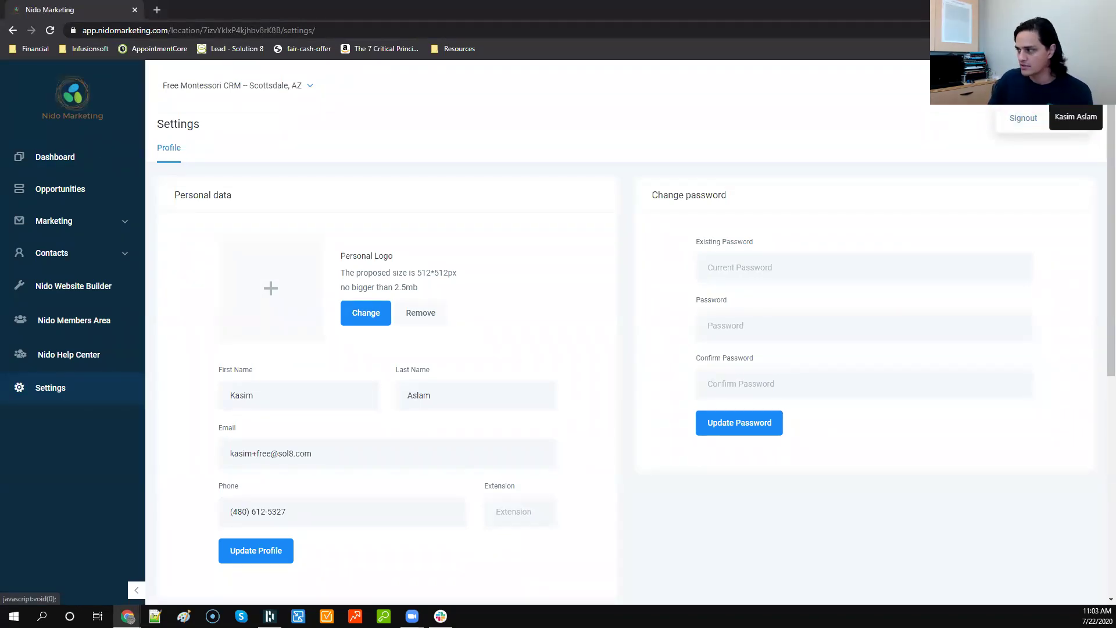
pyautogui.click(988, 86)
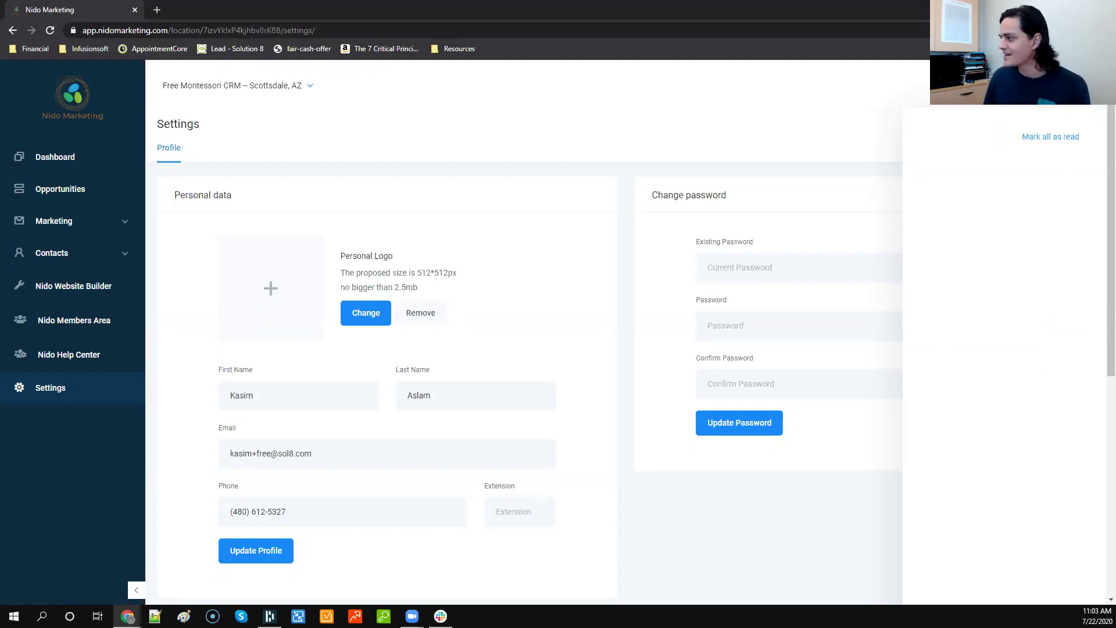
pyautogui.click(974, 87)
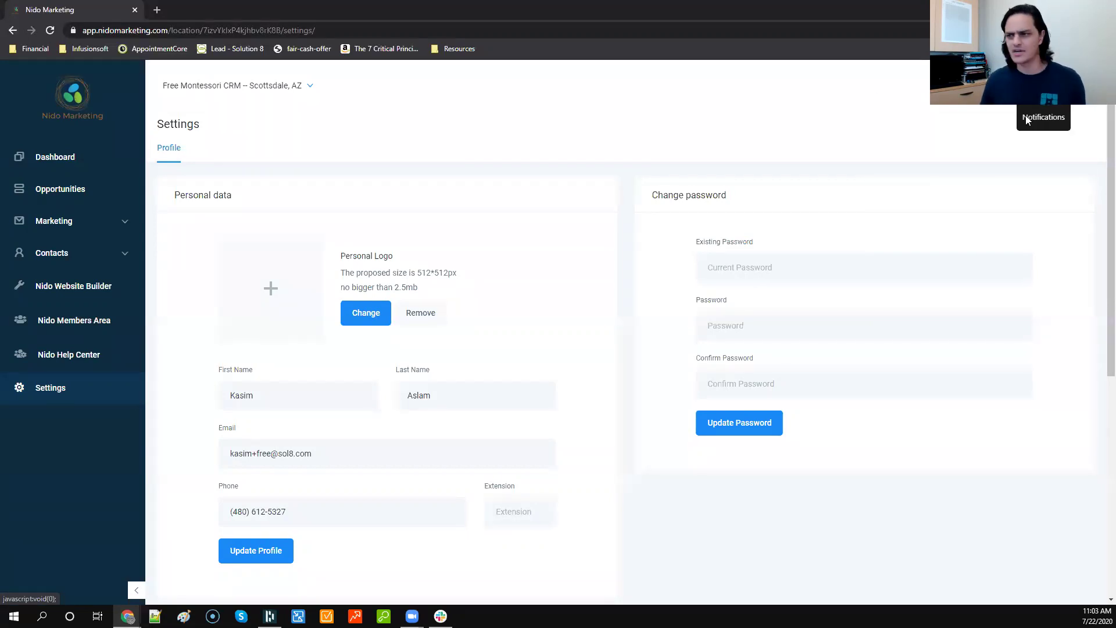
pyautogui.click(157, 10)
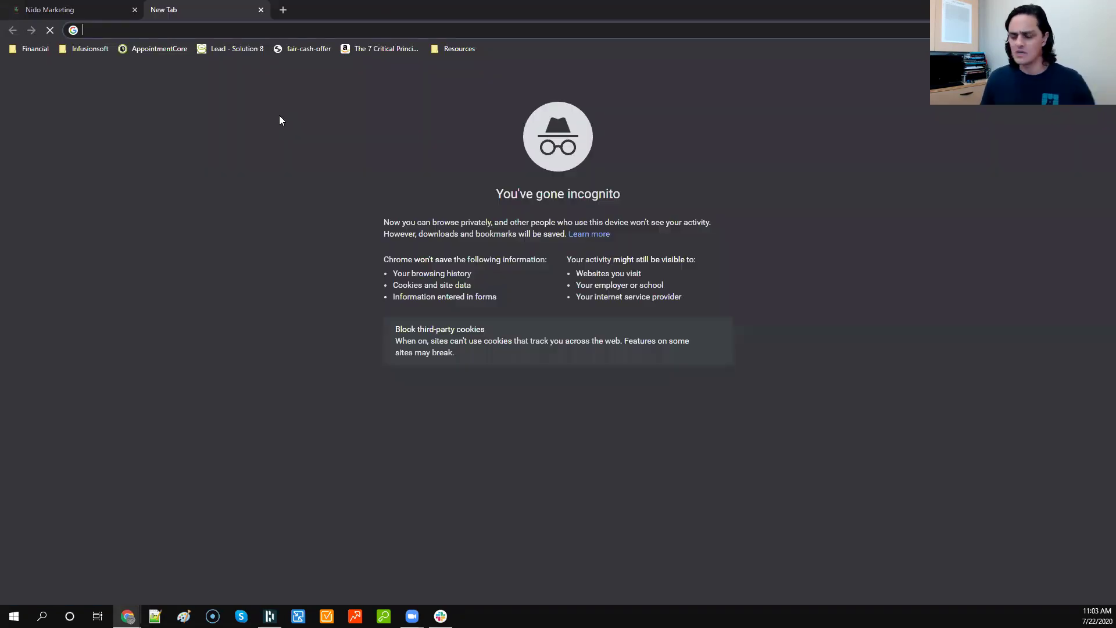
pyautogui.write('app')
pyautogui.press('Return')
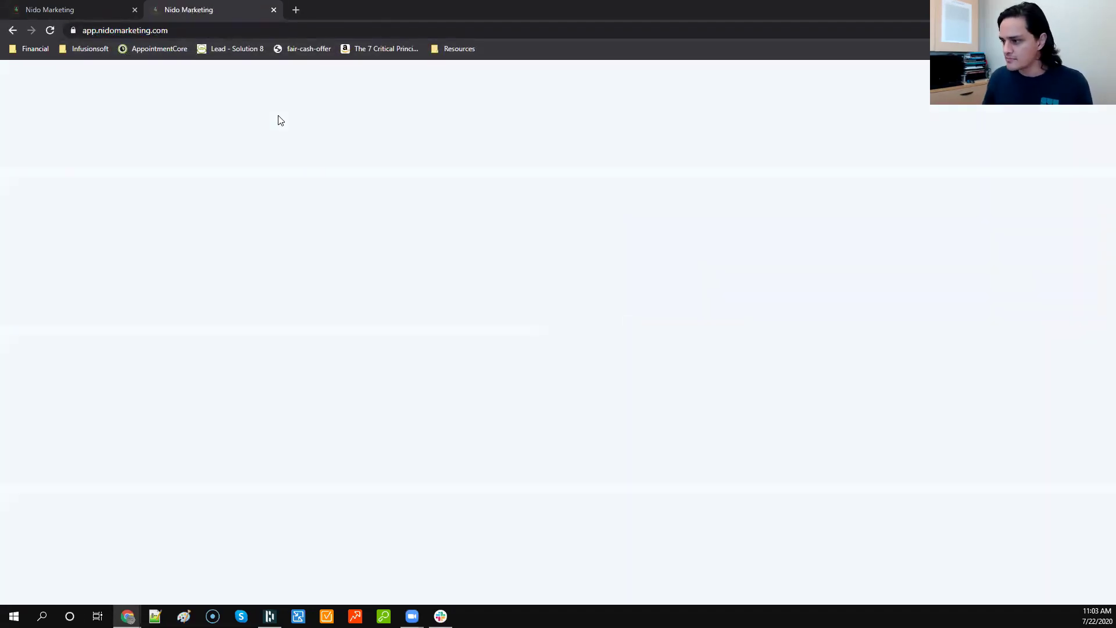
pyautogui.click(273, 10)
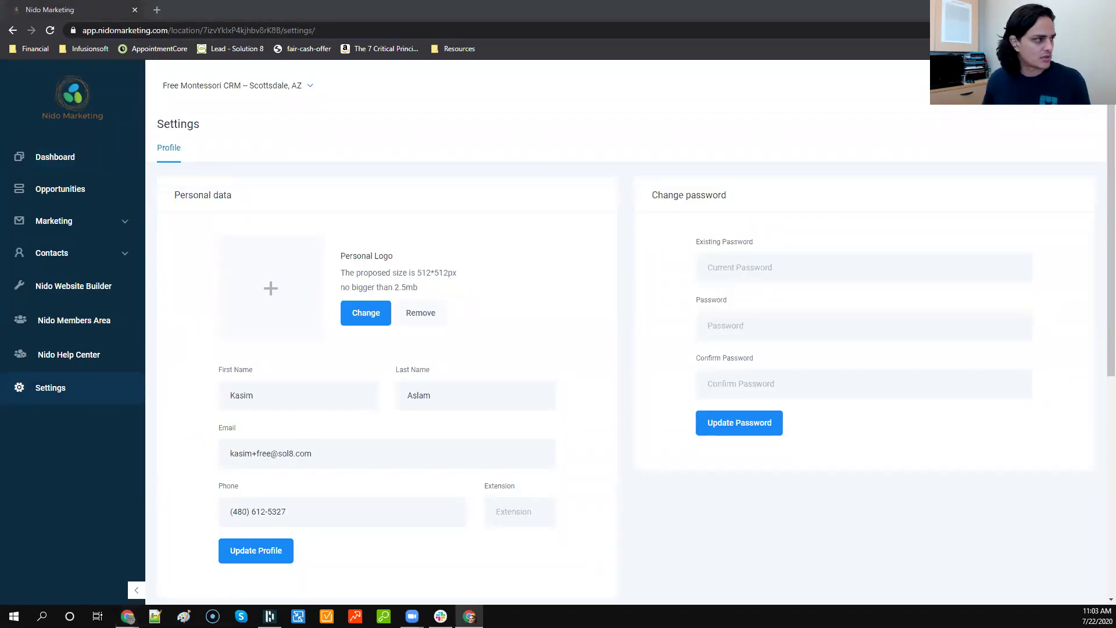
pyautogui.write('ap')
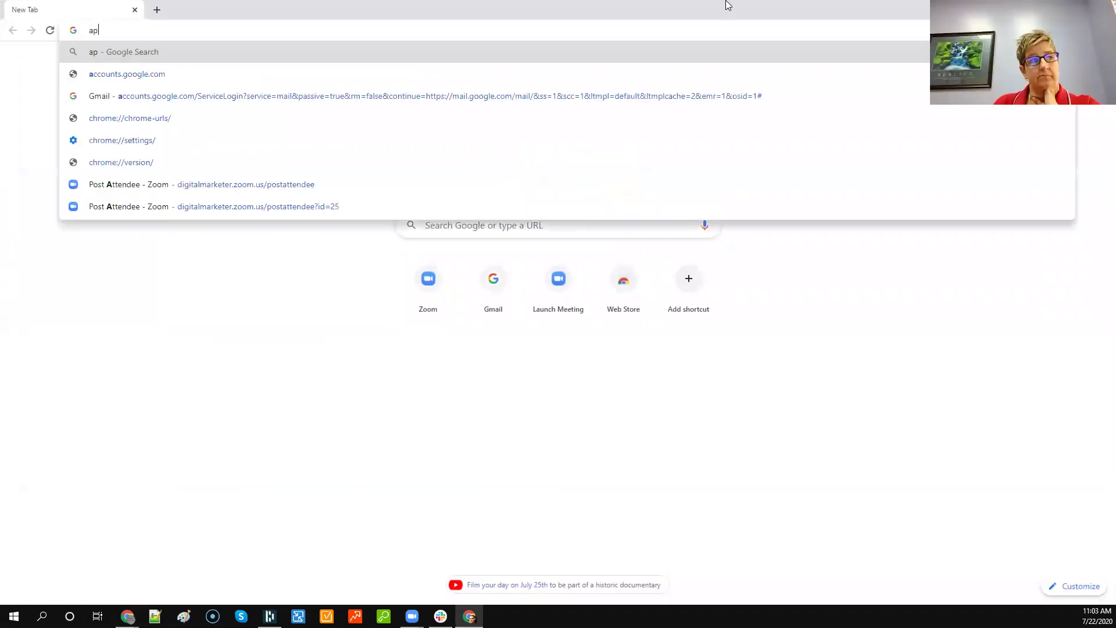
pyautogui.write('p.nidomark')
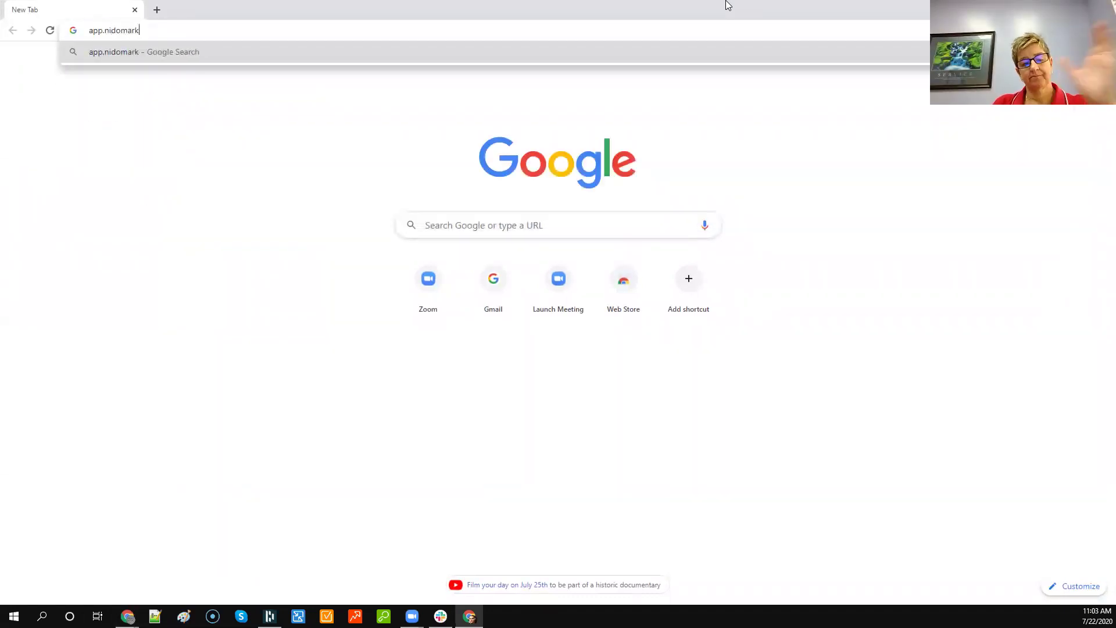
pyautogui.write('eting.com')
pyautogui.press('Return')
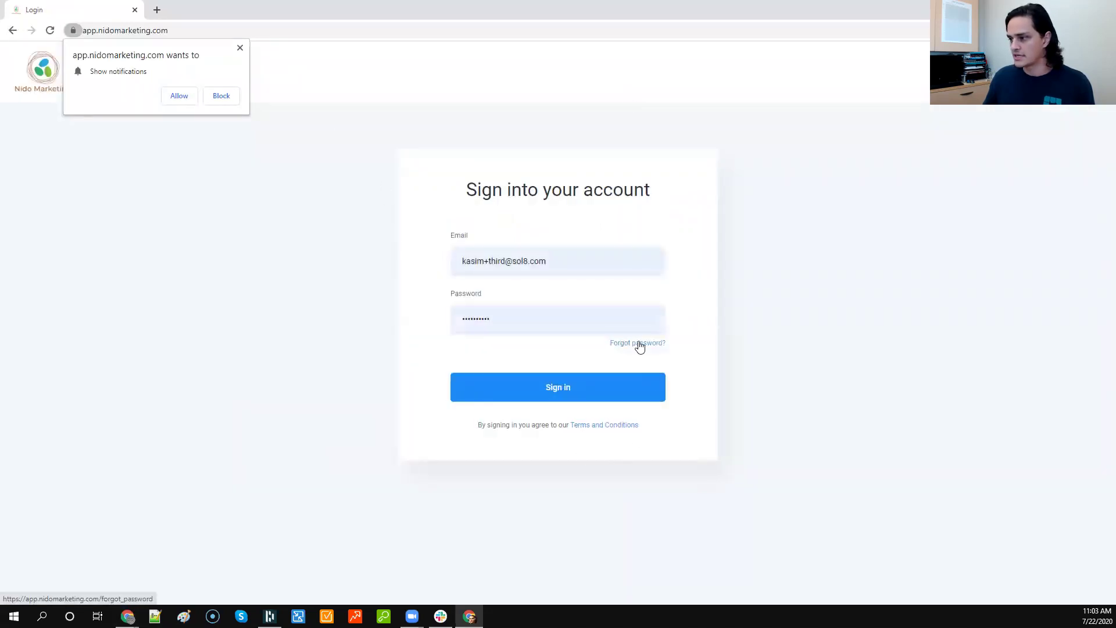
pyautogui.click(639, 345)
pyautogui.click(239, 47)
pyautogui.click(526, 271)
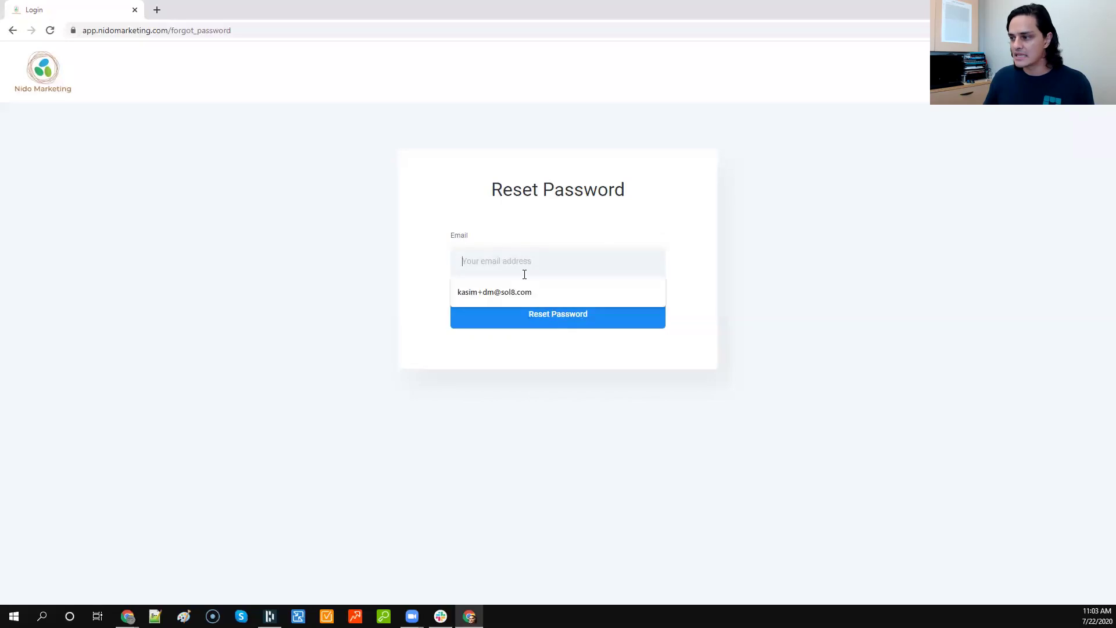
pyautogui.click(416, 258)
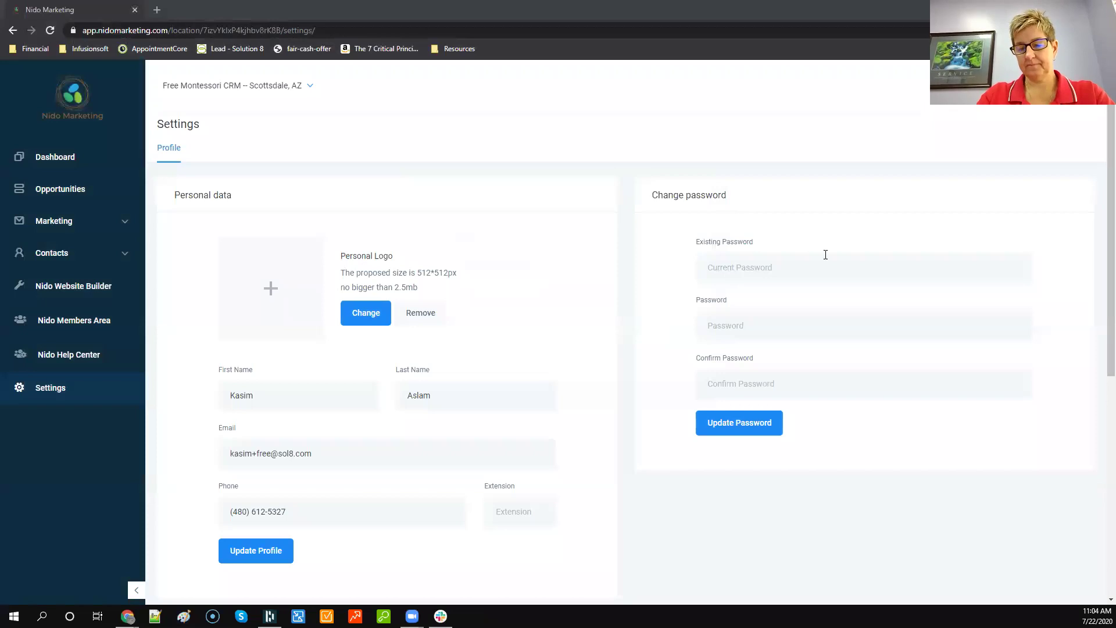
# Step: From the Dashboard, expand Contacts in the sidebar and open the Contacts / Smart lists page
pyautogui.click(64, 160)
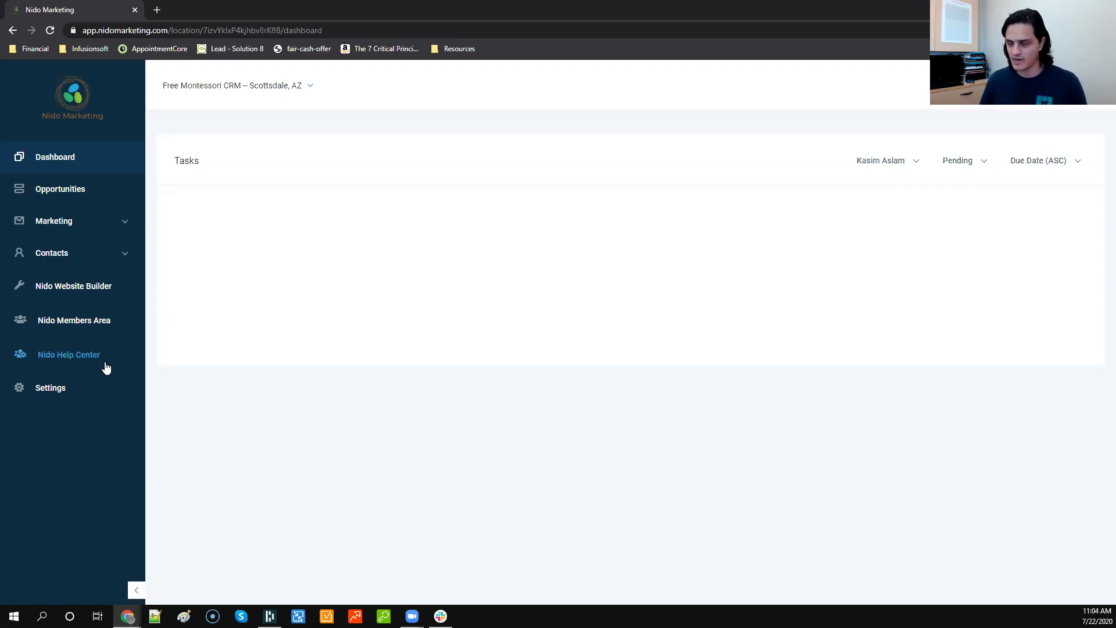
pyautogui.click(66, 390)
pyautogui.click(56, 168)
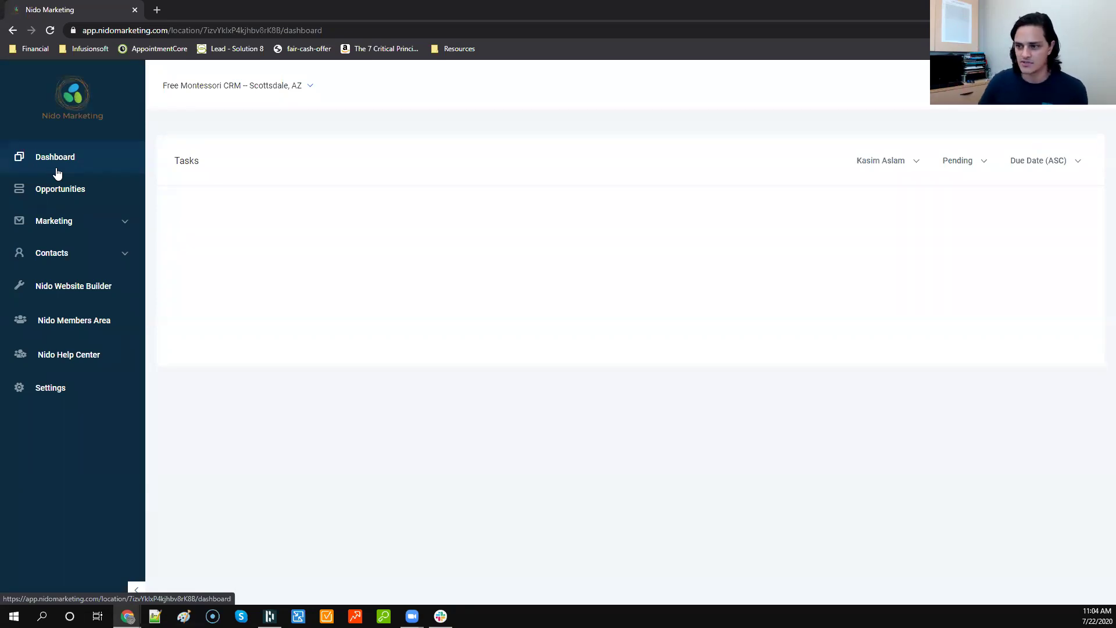
pyautogui.click(77, 255)
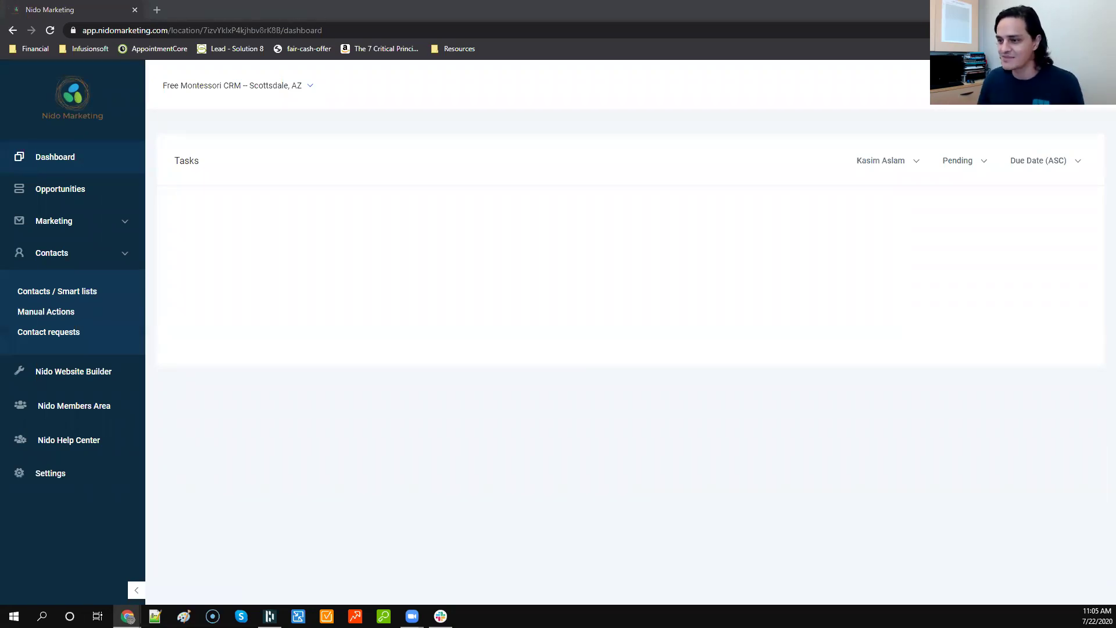
pyautogui.click(50, 292)
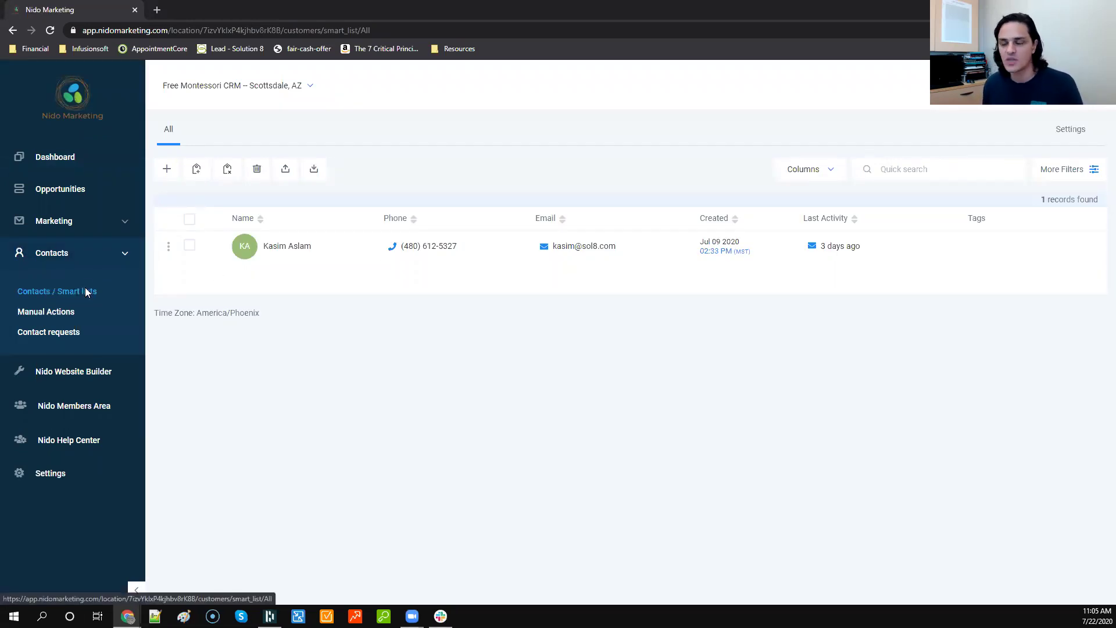
# Step: Show and hide the extra contact filters, then open a blank + Add Contact form
pyautogui.click(1081, 169)
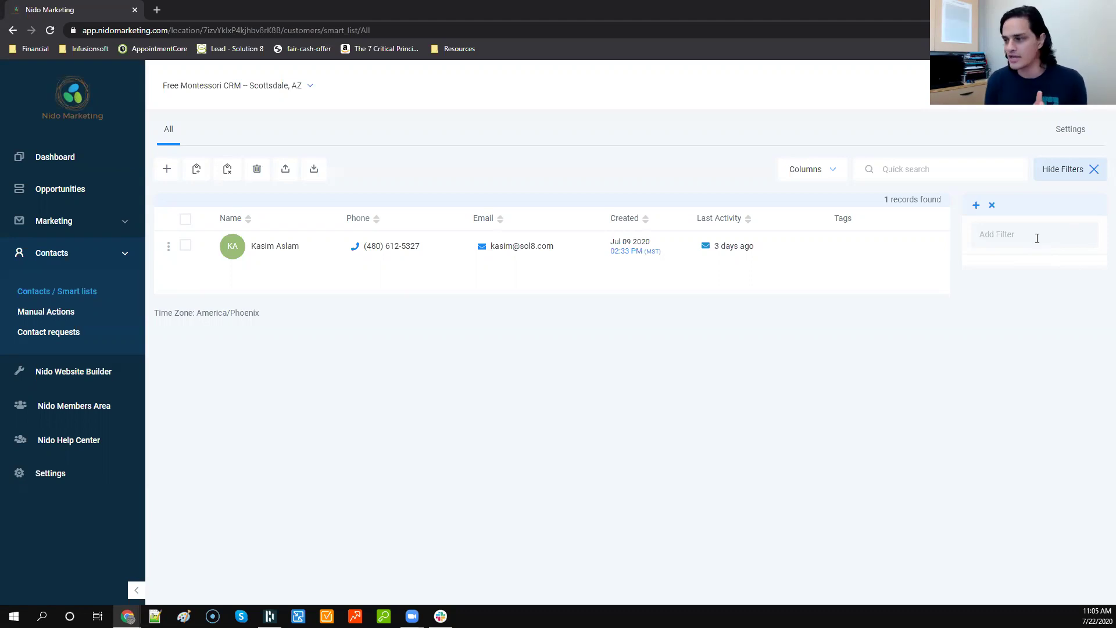
pyautogui.click(1095, 169)
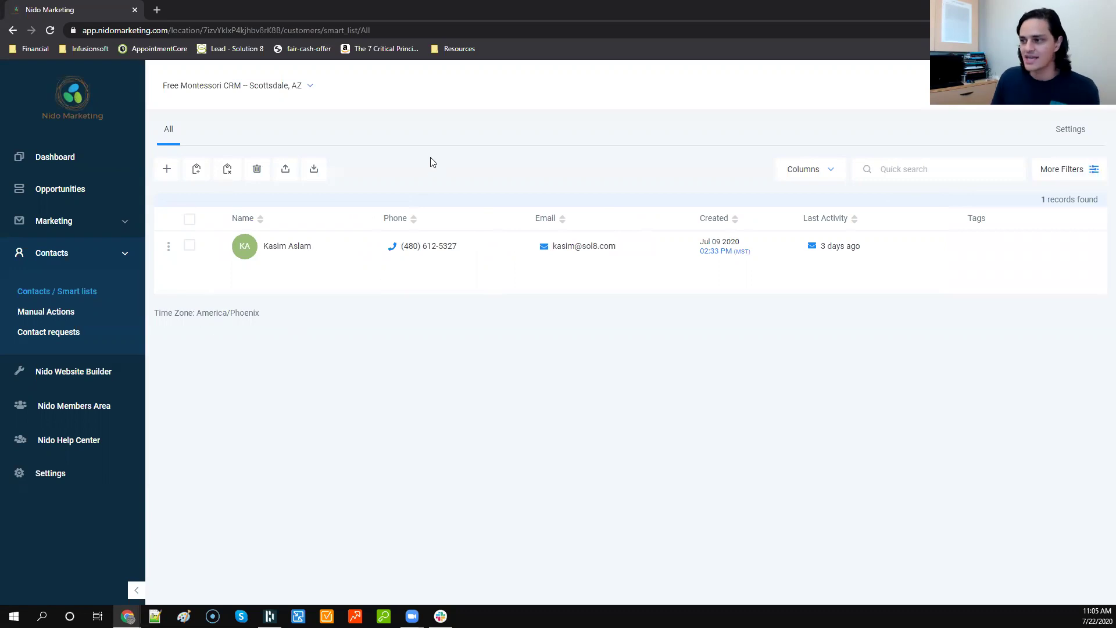
pyautogui.click(167, 169)
# Step: Fill in the new contact's first name, last name, e-mail and phone number
pyautogui.click(438, 316)
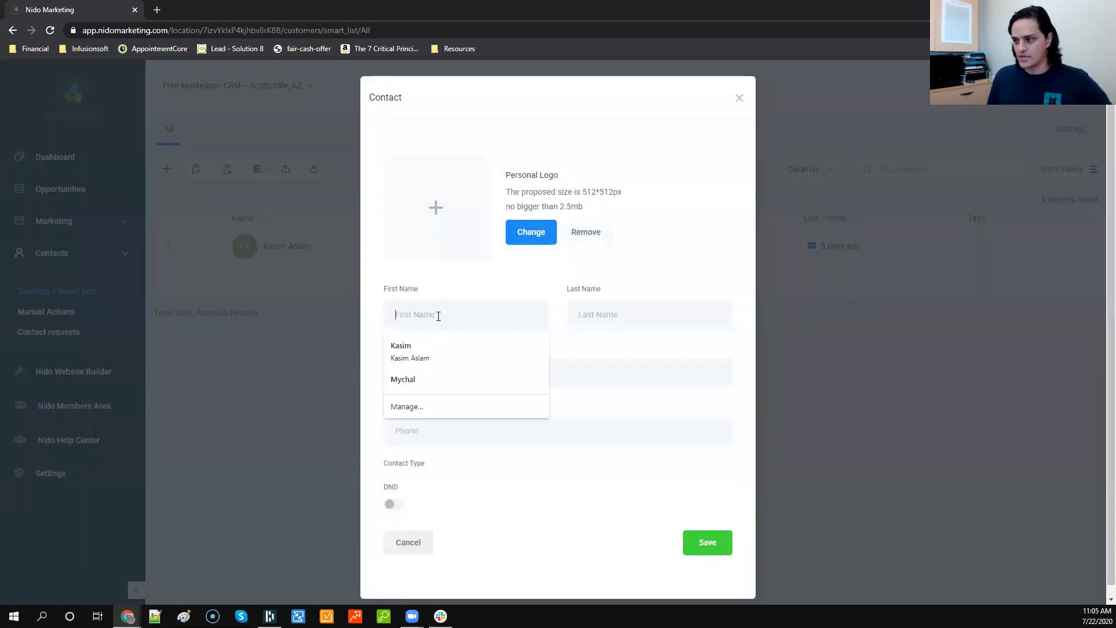
pyautogui.write('David')
pyautogui.press('Tab')
pyautogui.write('C')
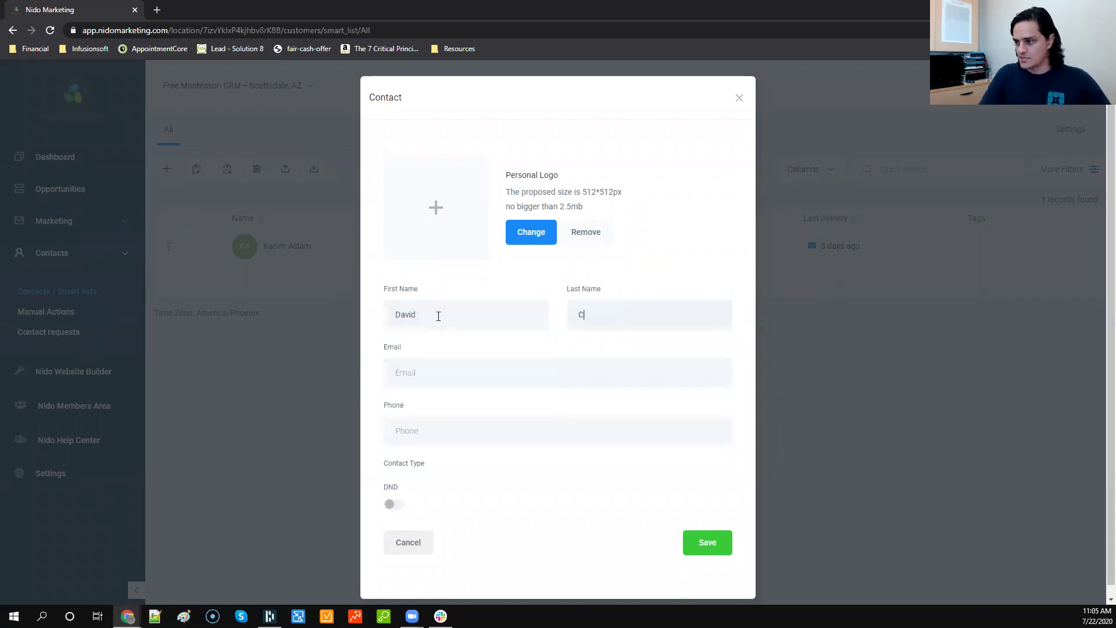
pyautogui.write('opperfield')
pyautogui.press('Tab')
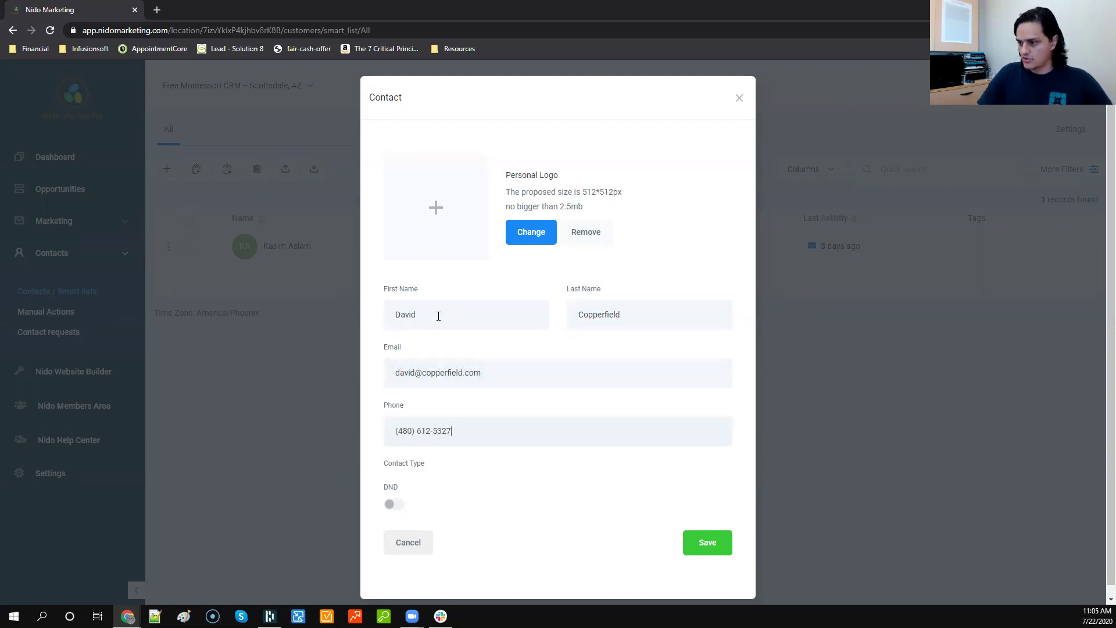
# Step: Try a test phone number, restore the original number, and save the contact
pyautogui.hotkey('ctrl', 'a')
pyautogui.write('+1555')
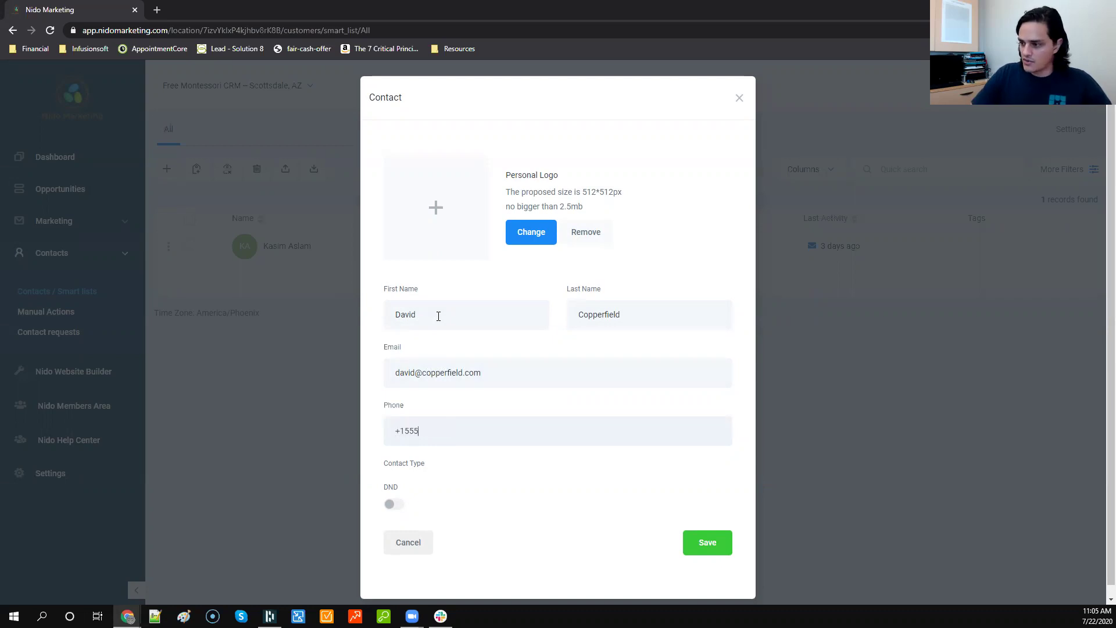
pyautogui.write('5555555')
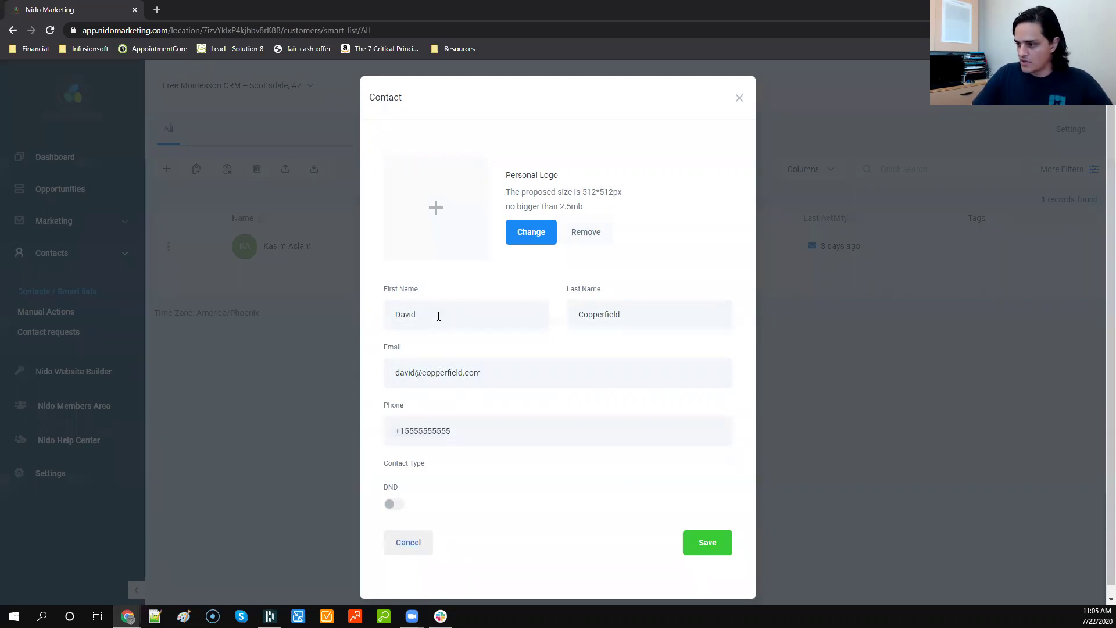
pyautogui.tripleClick(461, 427)
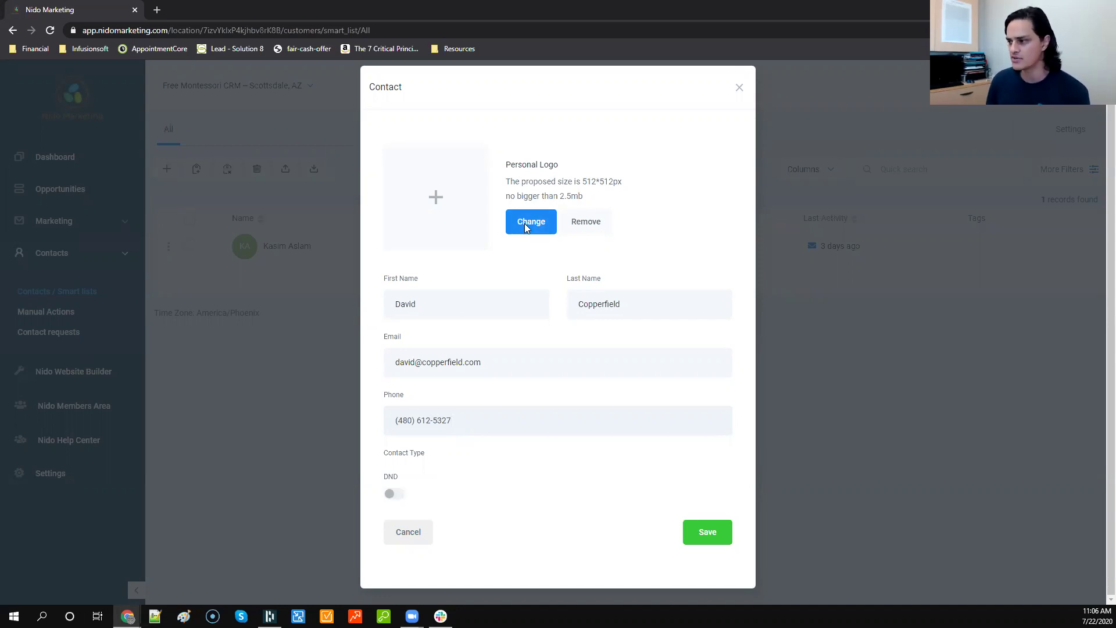
pyautogui.click(709, 534)
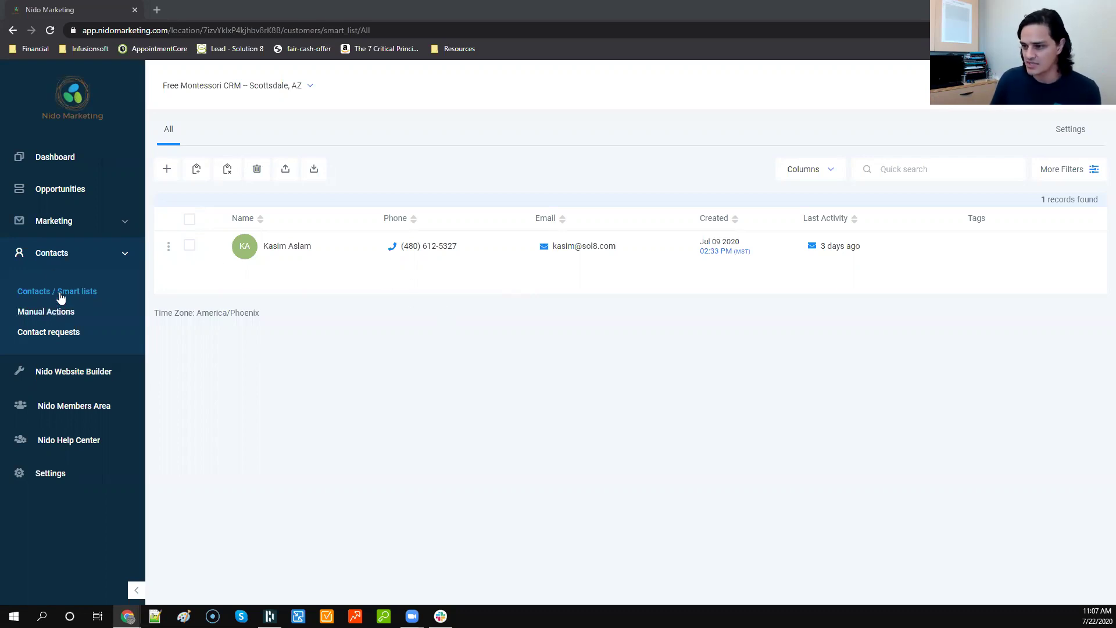
# Step: Reload the contacts page in the browser
pyautogui.click(50, 30)
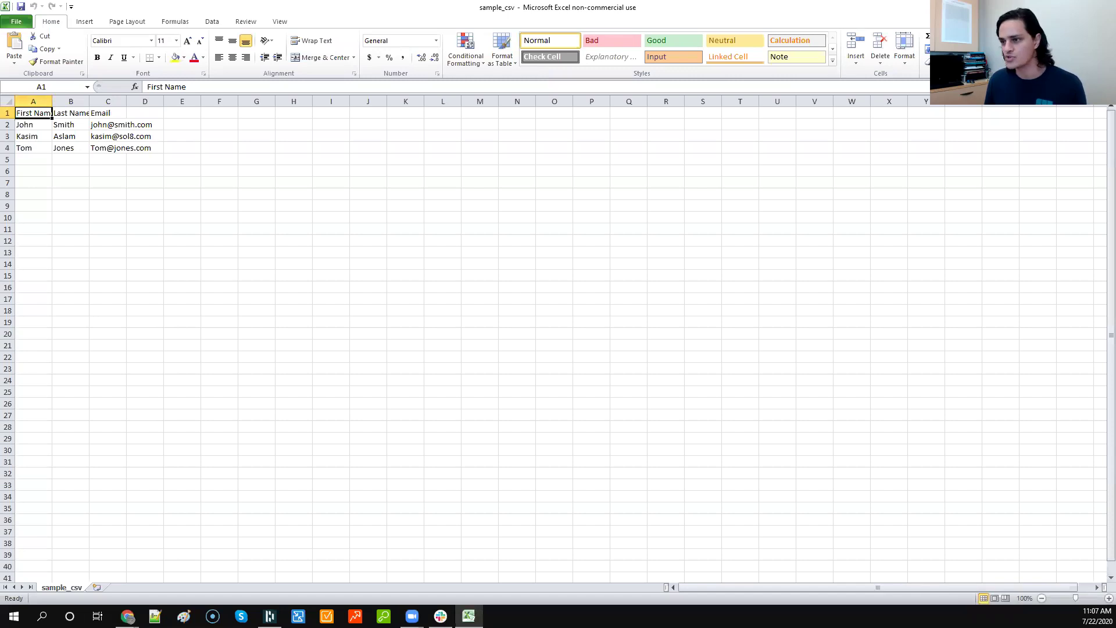
# Step: Autofit all worksheet columns and review the First Name, Last Name and Email headers
pyautogui.click(7, 101)
pyautogui.doubleClick(53, 103)
pyautogui.click(185, 217)
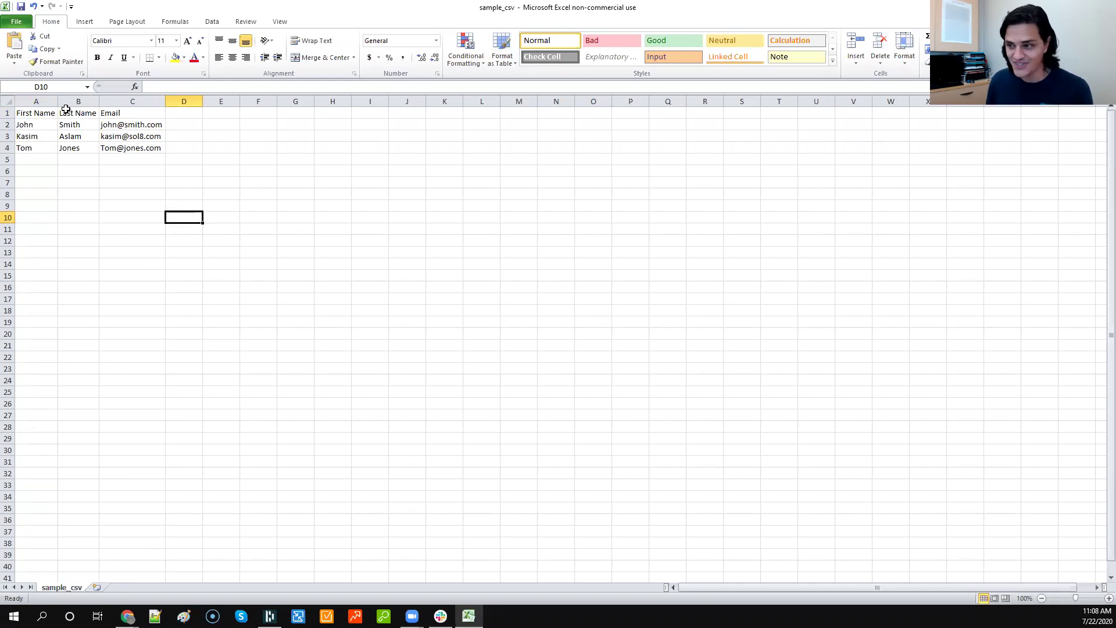
pyautogui.click(42, 110)
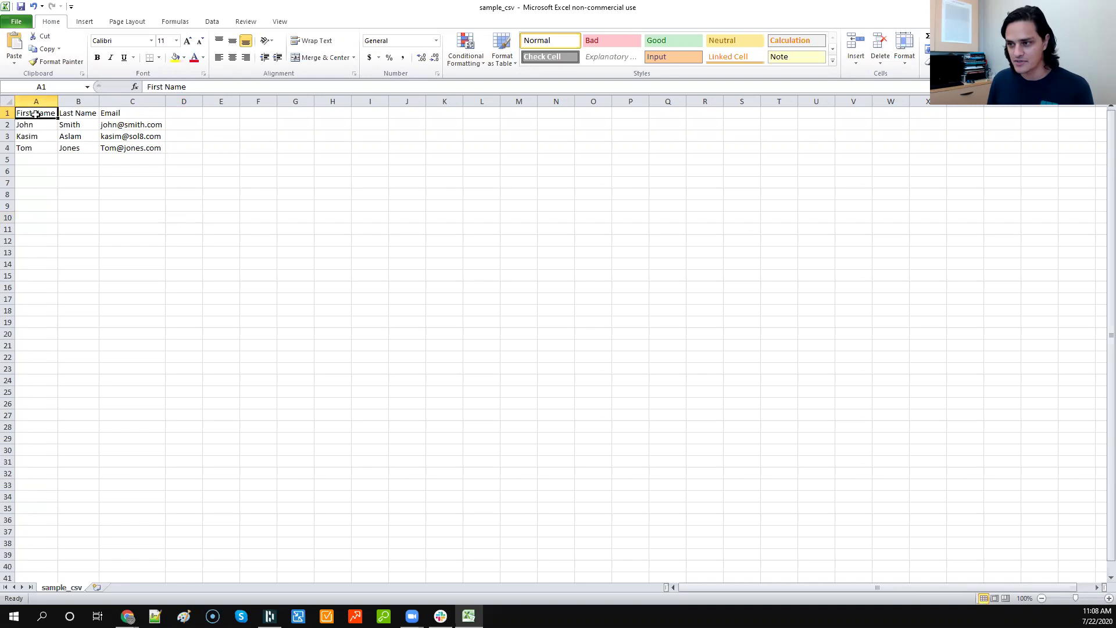
pyautogui.click(75, 114)
pyautogui.click(112, 115)
# Step: Enter a new contact's first name, last name and e-mail in row 5
pyautogui.click(35, 161)
pyautogui.press('Tab')
pyautogui.press('Tab')
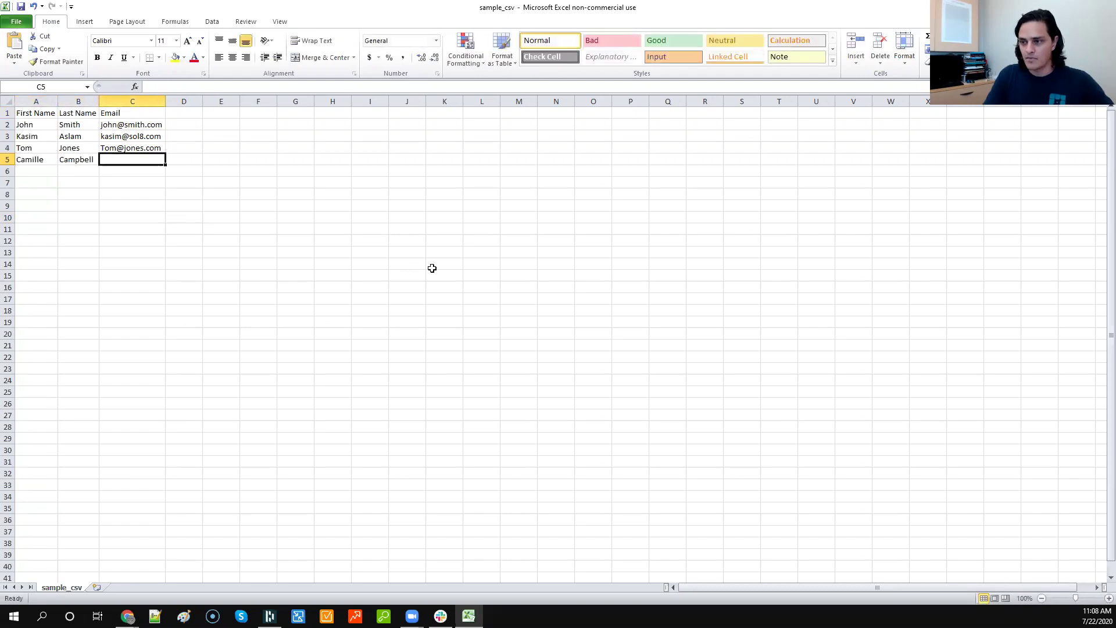
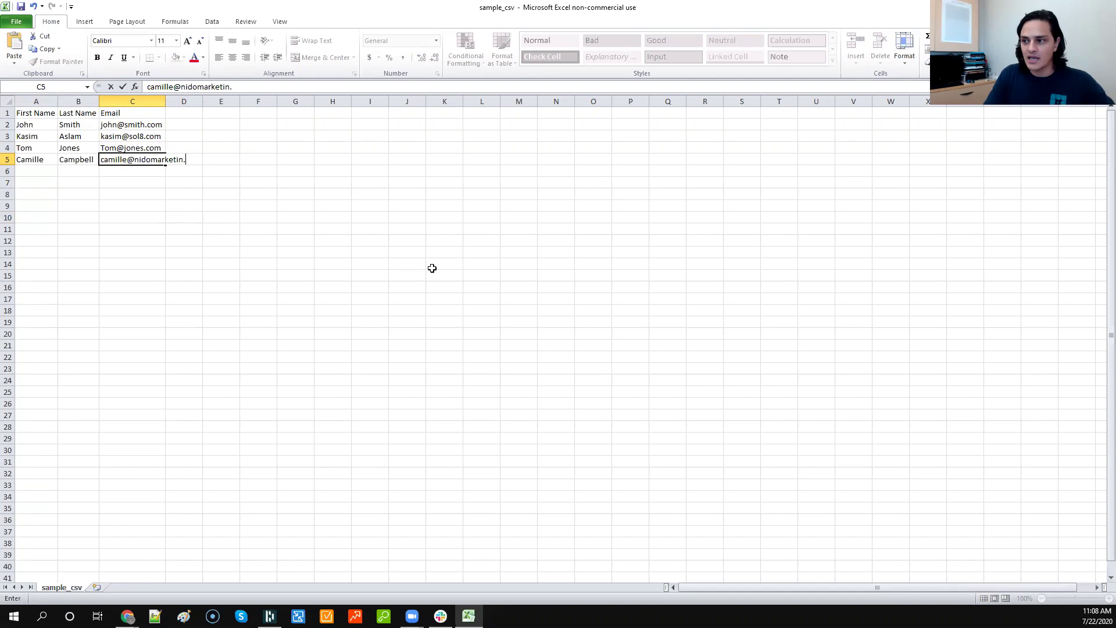
pyautogui.press('Return')
# Step: Fix the missing letter in the new contact's e-mail domain in C5
pyautogui.press('Up')
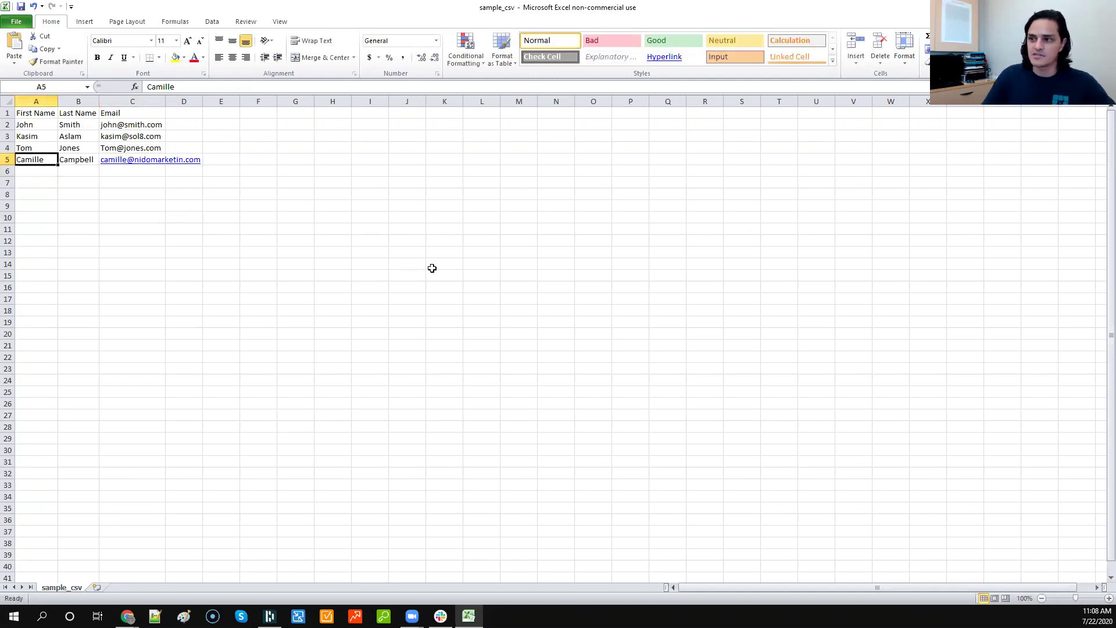
pyautogui.press('Right')
pyautogui.press('Right')
pyautogui.press('F2')
pyautogui.press('Left')
pyautogui.press('Left')
pyautogui.press('Left')
pyautogui.press('Left')
pyautogui.write('g')
pyautogui.press('Return')
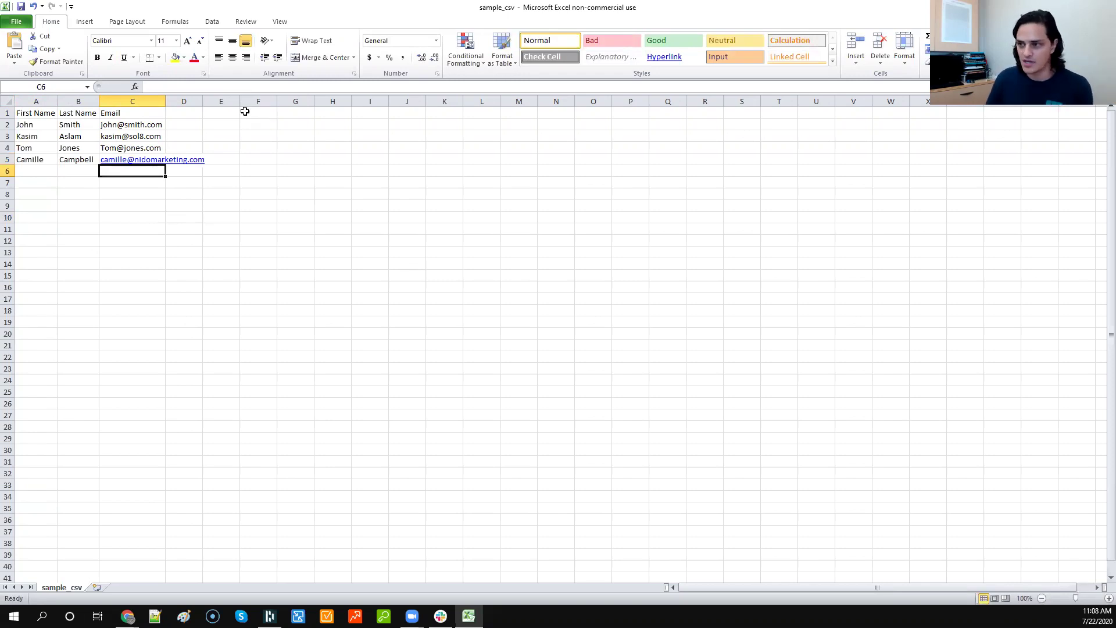
# Step: Widen column C to fit the full e-mail, then peek at the File options
pyautogui.doubleClick(166, 102)
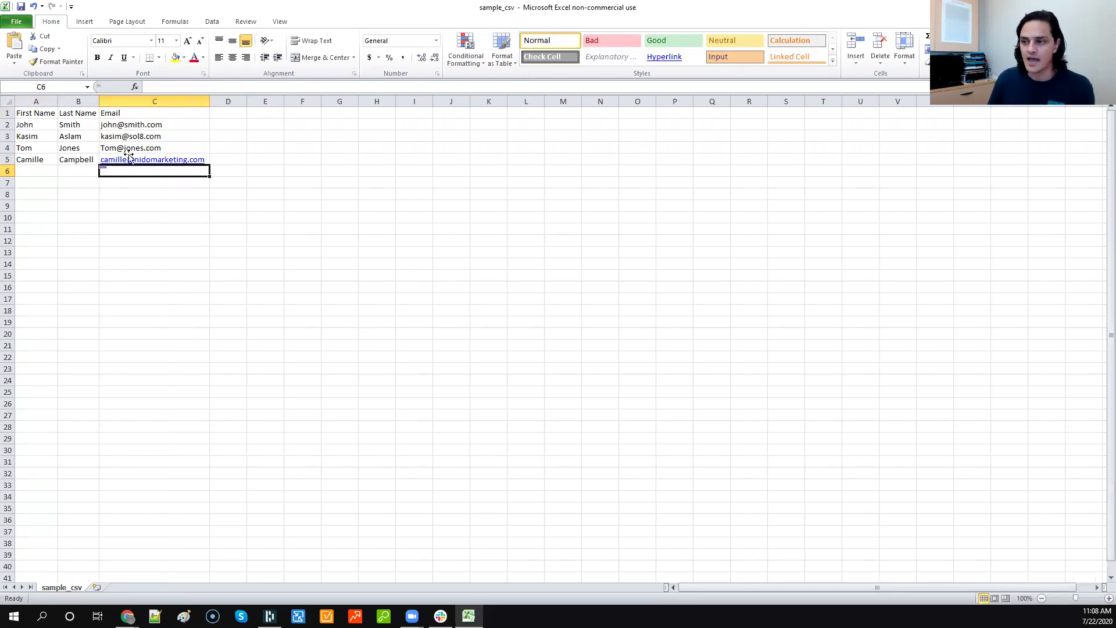
pyautogui.click(45, 173)
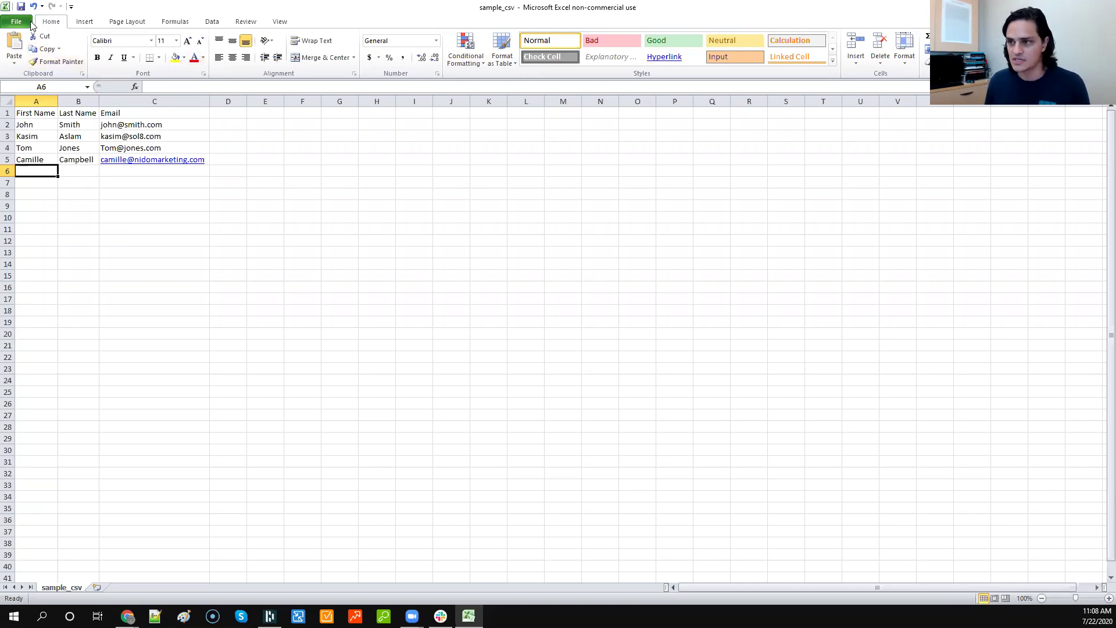
pyautogui.click(30, 22)
pyautogui.press('Escape')
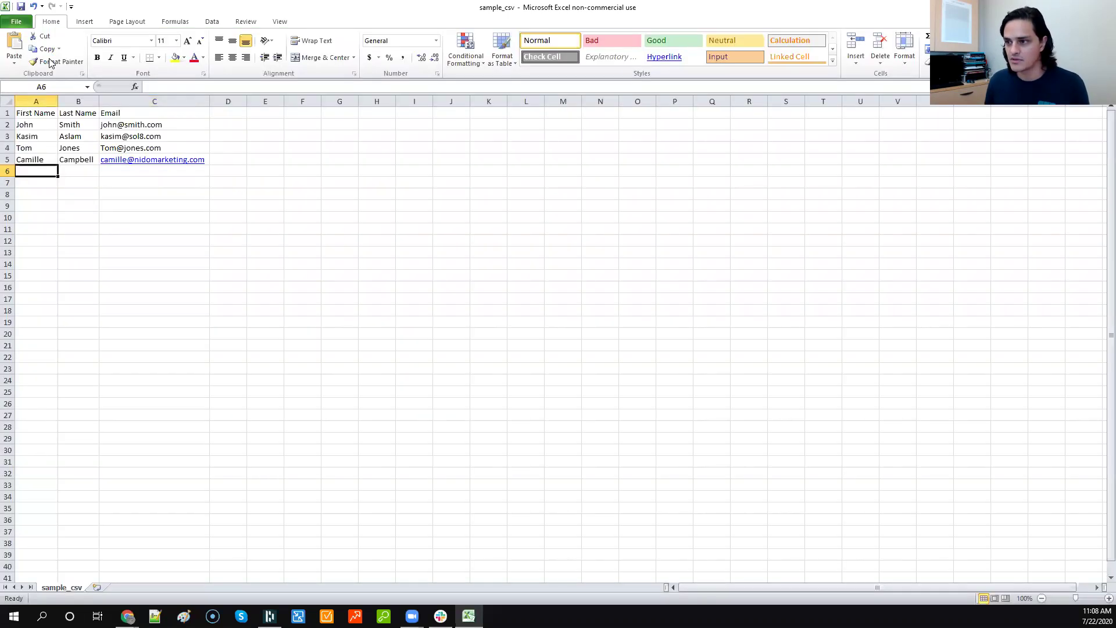
# Step: Confirm Save As type is CSV (Comma delimited), cancel the dialog, and return to Chrome
pyautogui.click(127, 250)
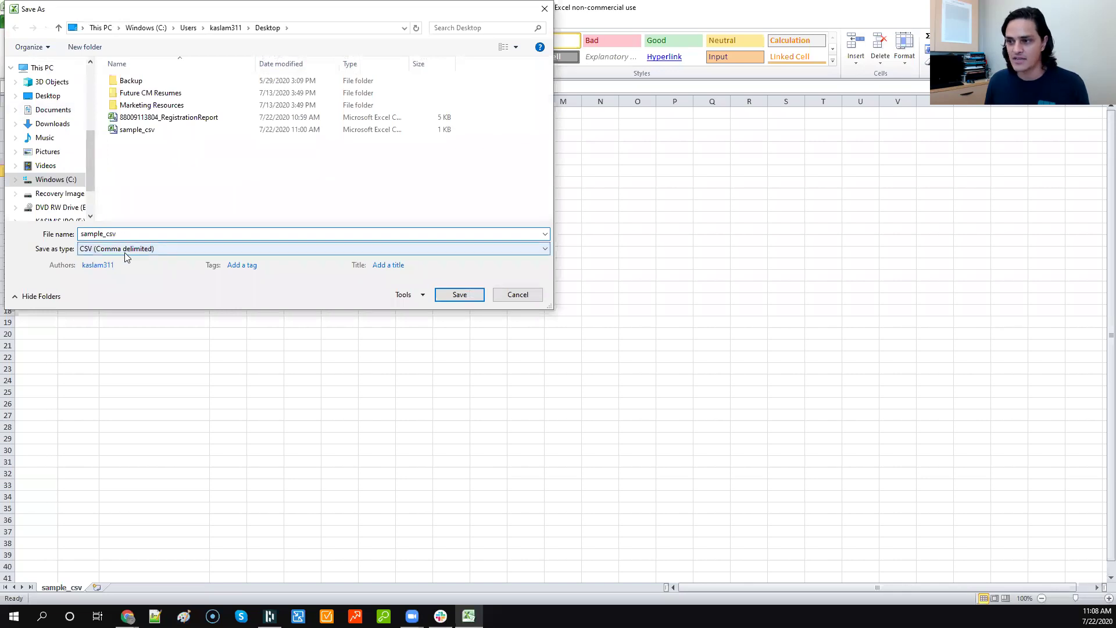
pyautogui.click(126, 256)
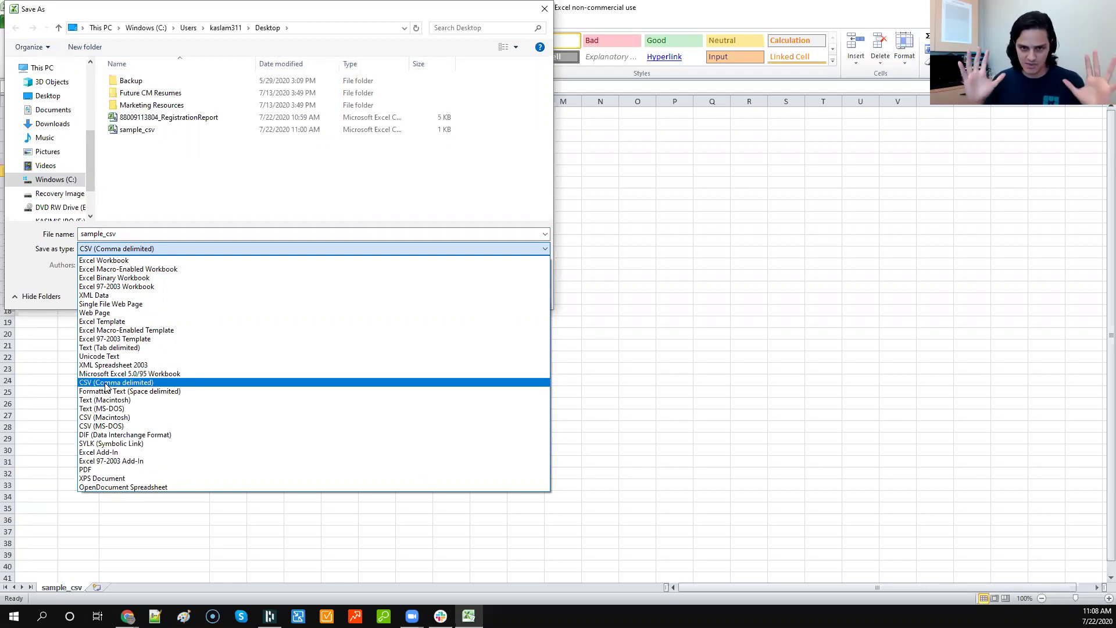
pyautogui.click(481, 6)
pyautogui.click(544, 10)
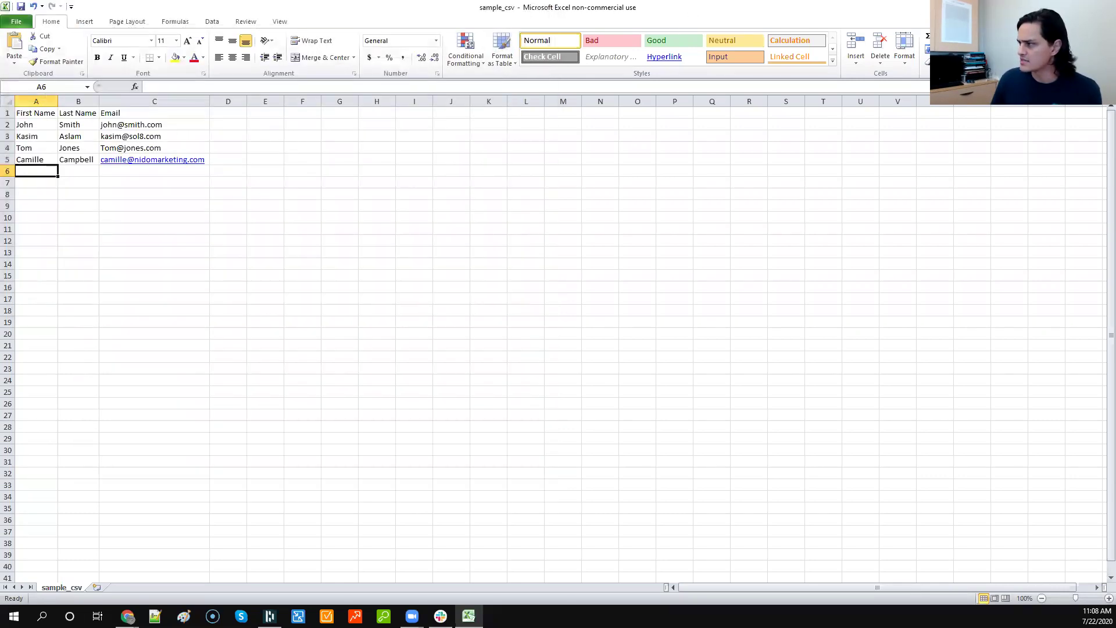
pyautogui.hotkey('alt', 'Tab')
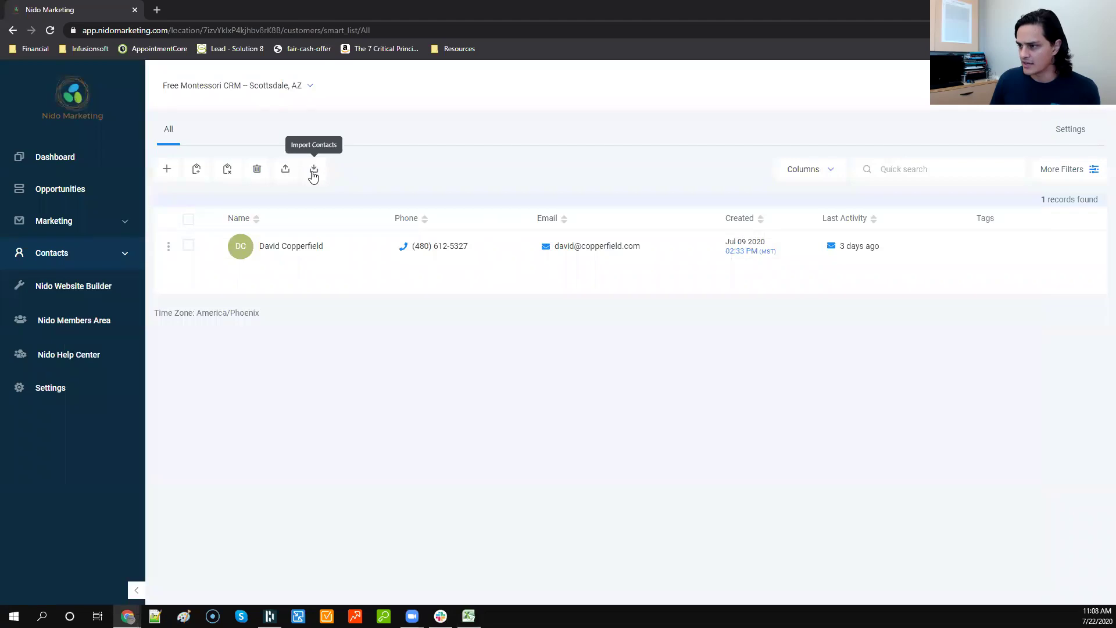
# Step: Start a contact import and upload sample_csv.csv from the Open dialog
pyautogui.click(313, 170)
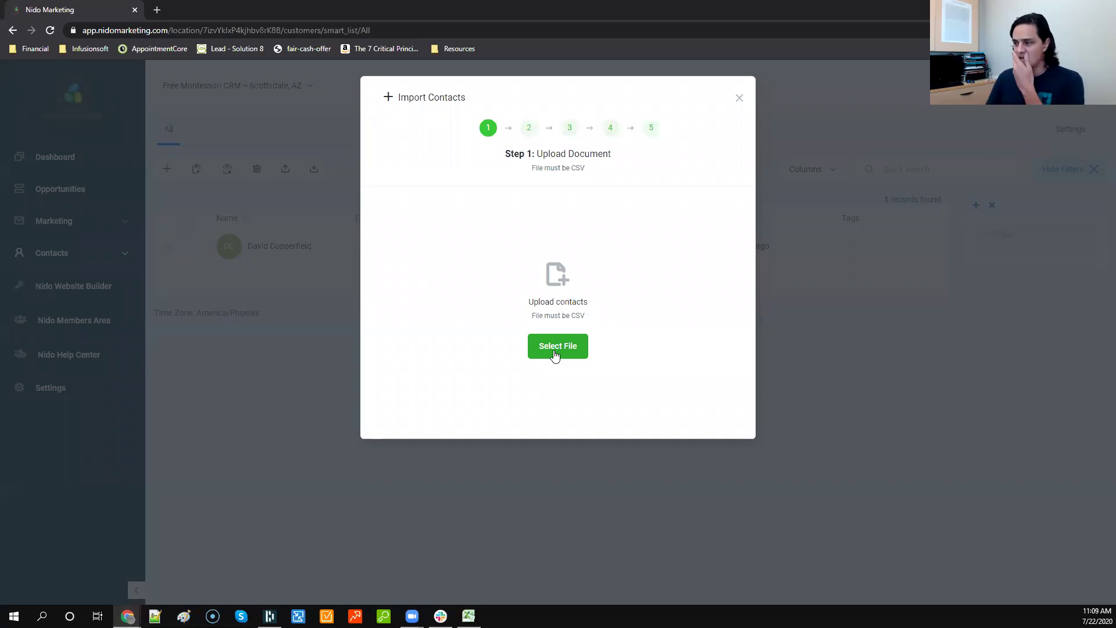
pyautogui.click(555, 351)
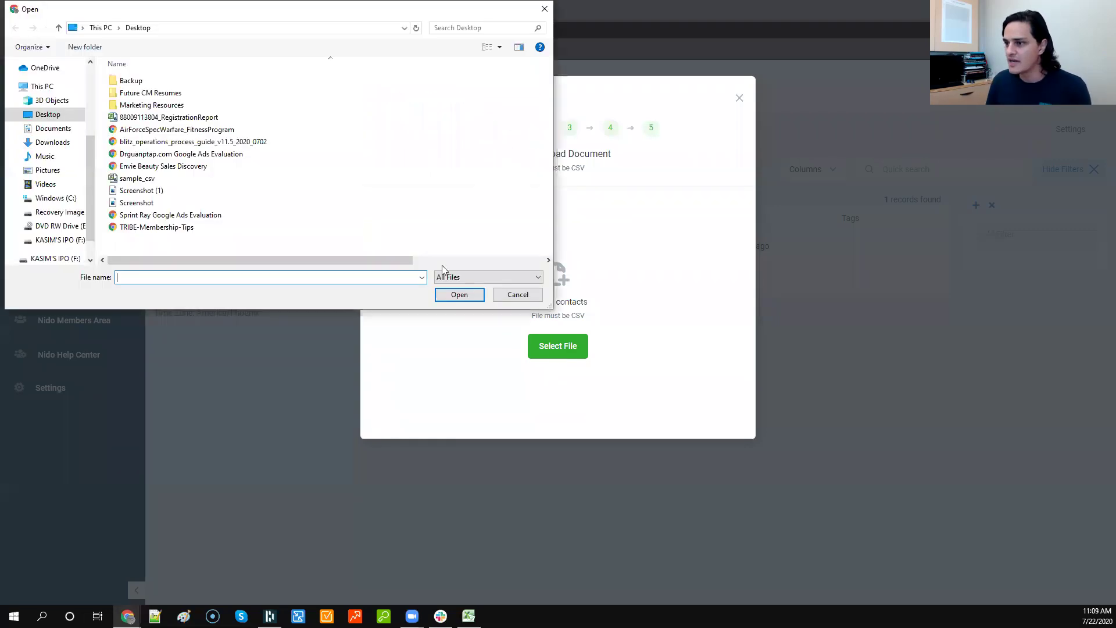
pyautogui.doubleClick(150, 178)
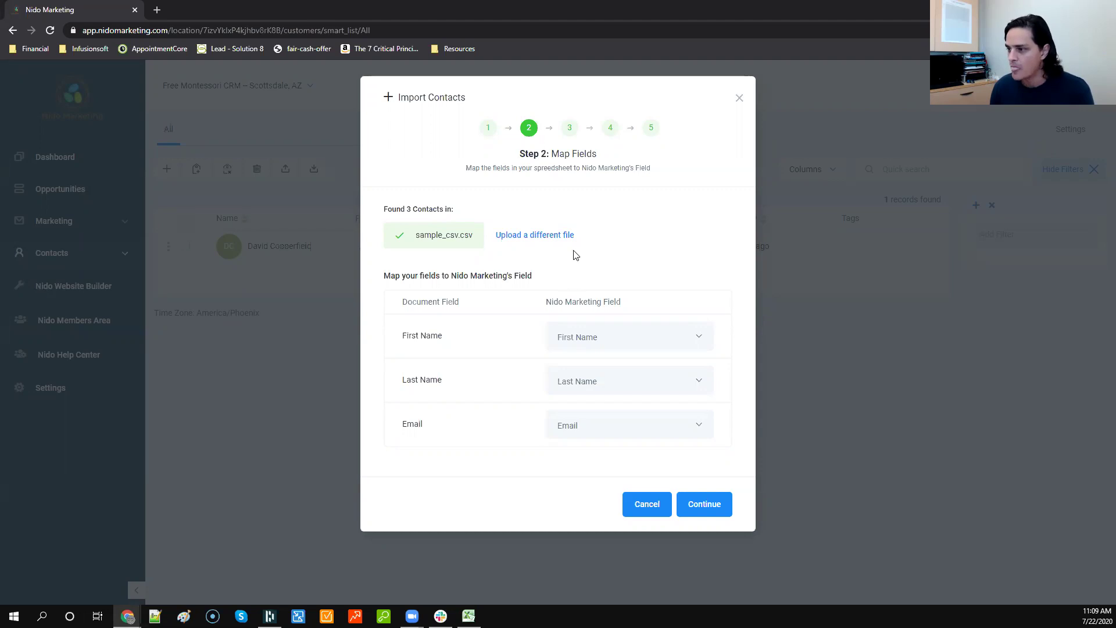
# Step: Review the Document Field to Nido Marketing Field mappings and continue to Confirm Mappings
pyautogui.moveTo(405, 300); pyautogui.dragTo(465, 305)
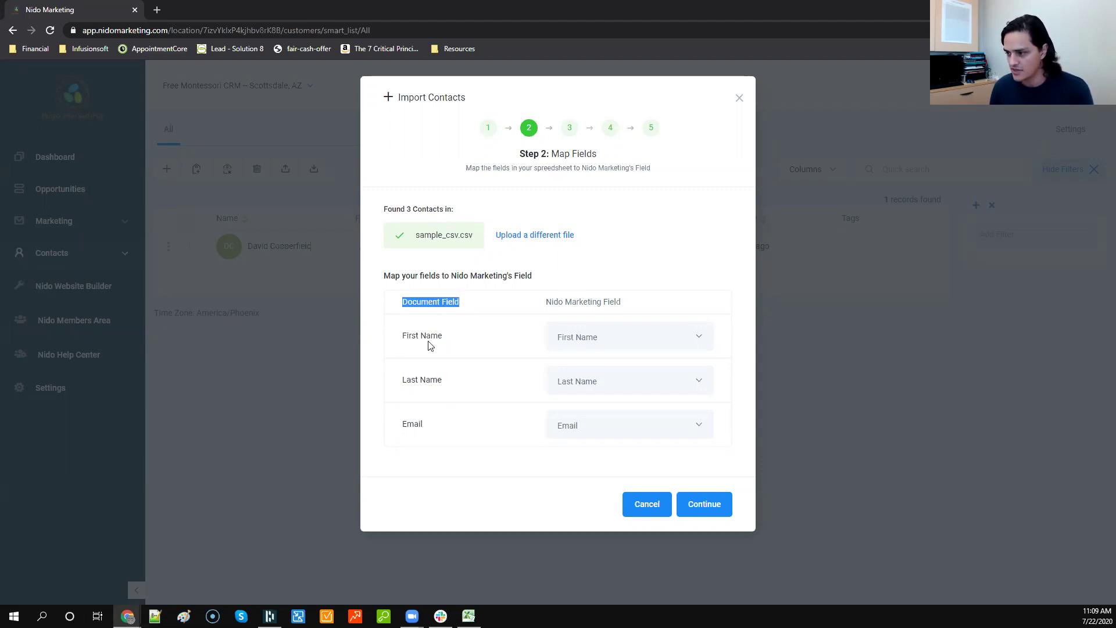
pyautogui.moveTo(548, 300); pyautogui.dragTo(631, 306)
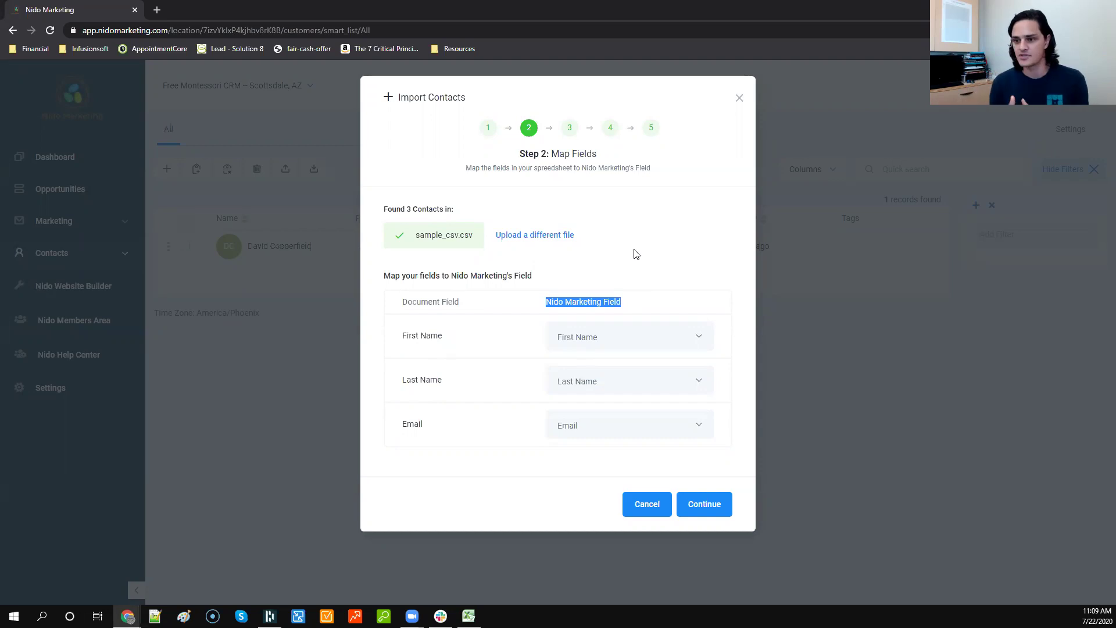
pyautogui.click(632, 264)
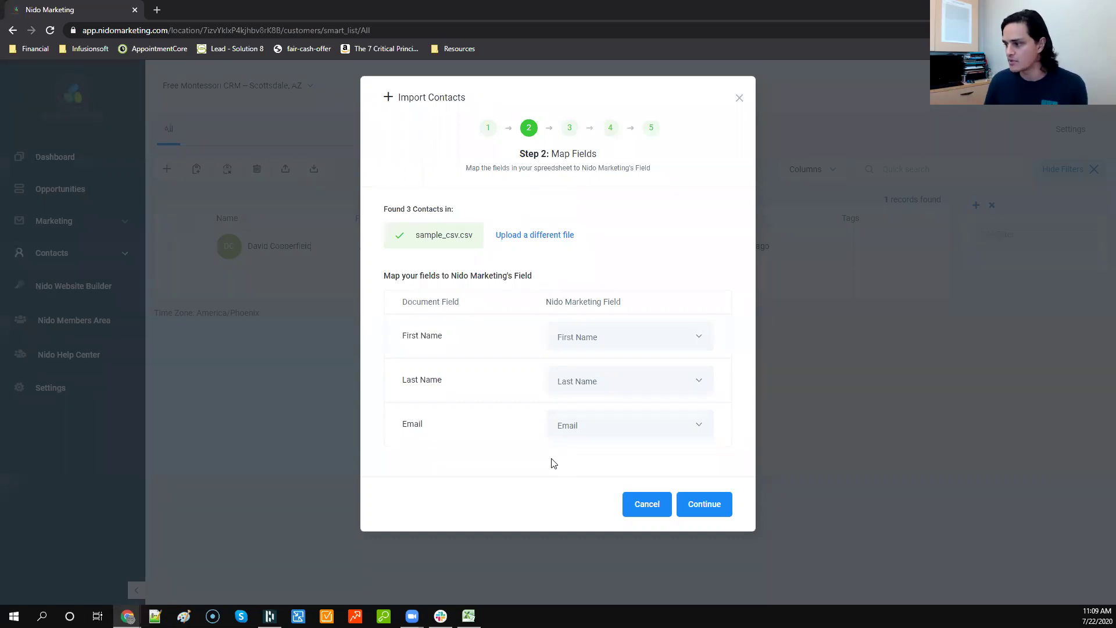
pyautogui.click(698, 506)
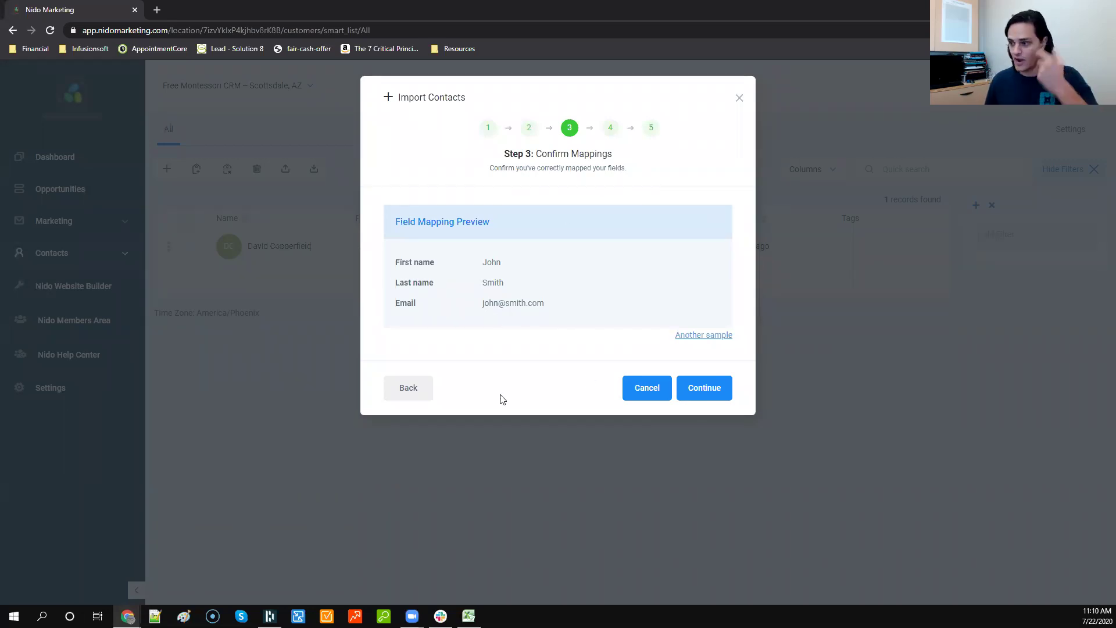
# Step: Recheck the First Name mapping, briefly trying Full Name, then continue and preview another sample
pyautogui.click(408, 387)
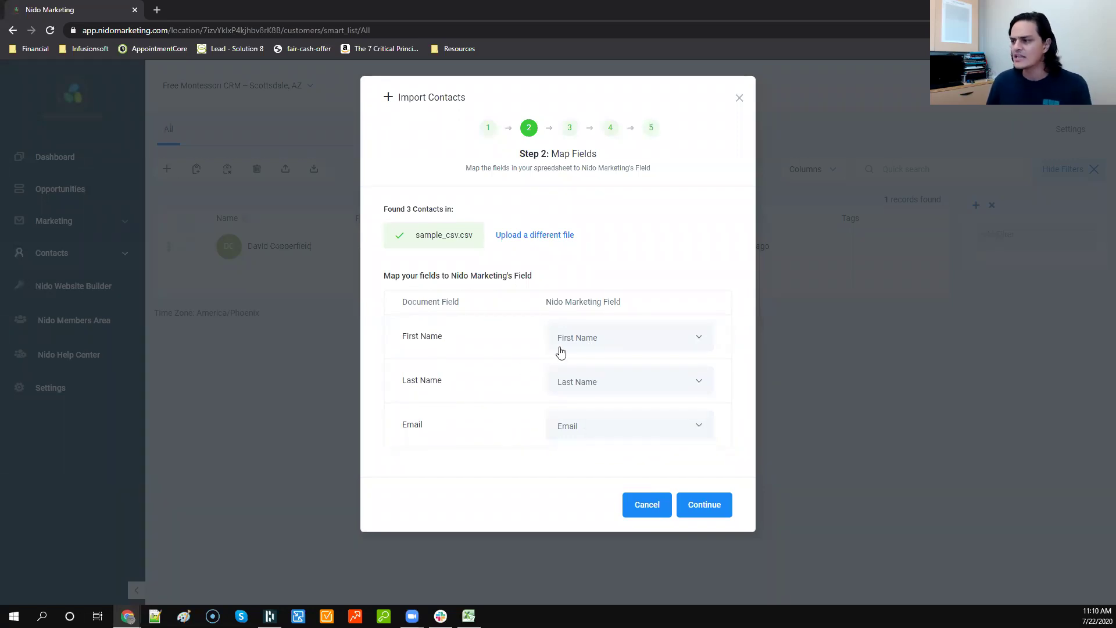
pyautogui.click(591, 344)
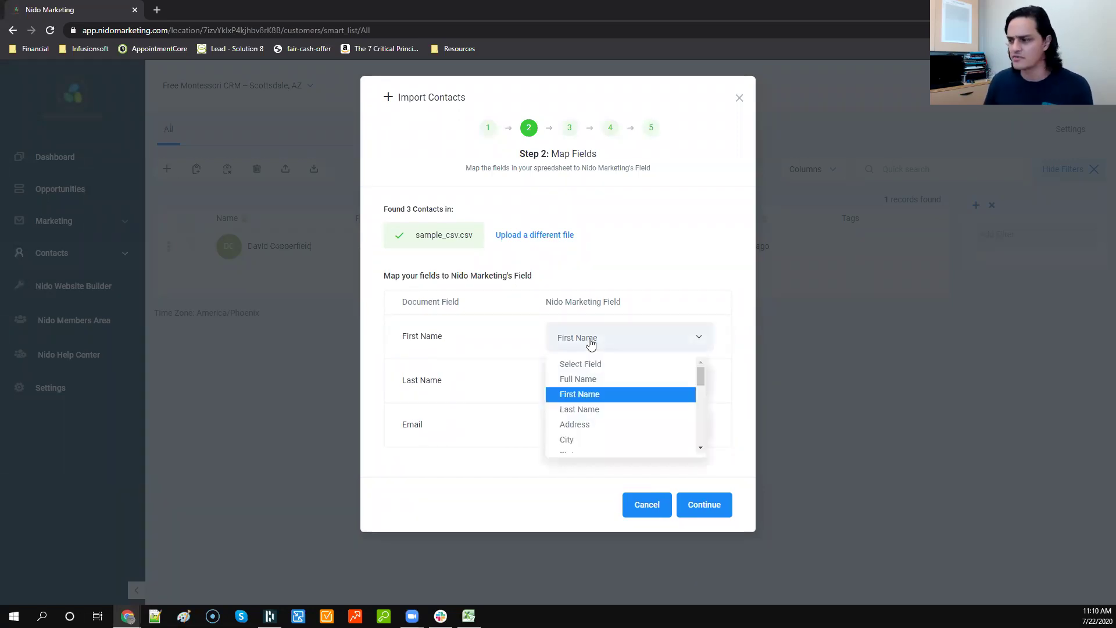
pyautogui.click(602, 379)
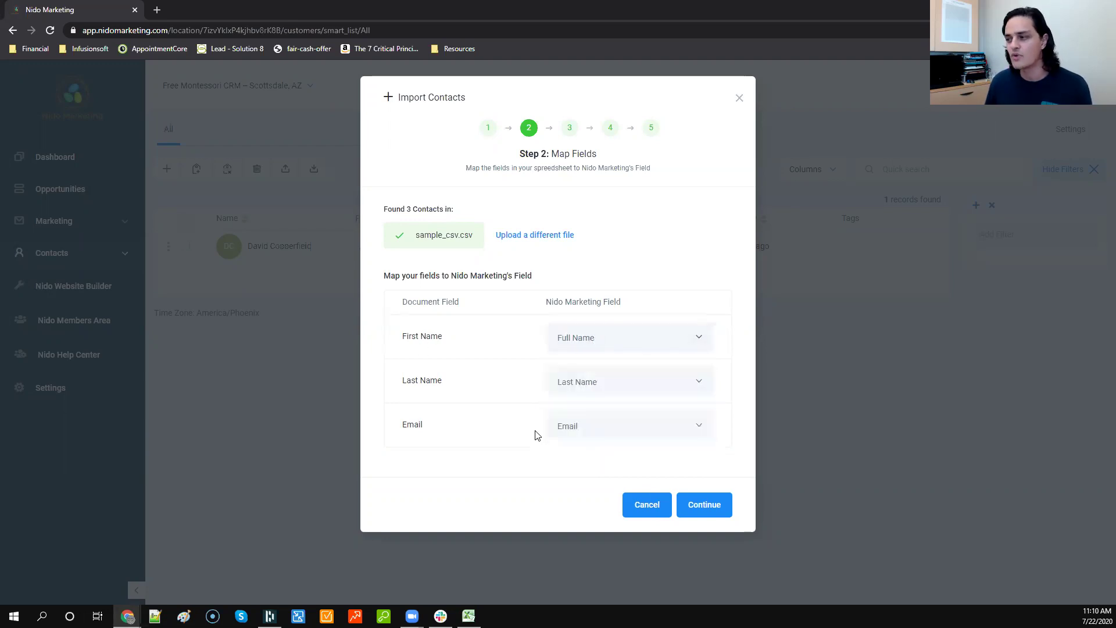
pyautogui.click(626, 344)
pyautogui.scroll(-10, 613, 404)
pyautogui.scroll(10, 605, 439)
pyautogui.click(586, 401)
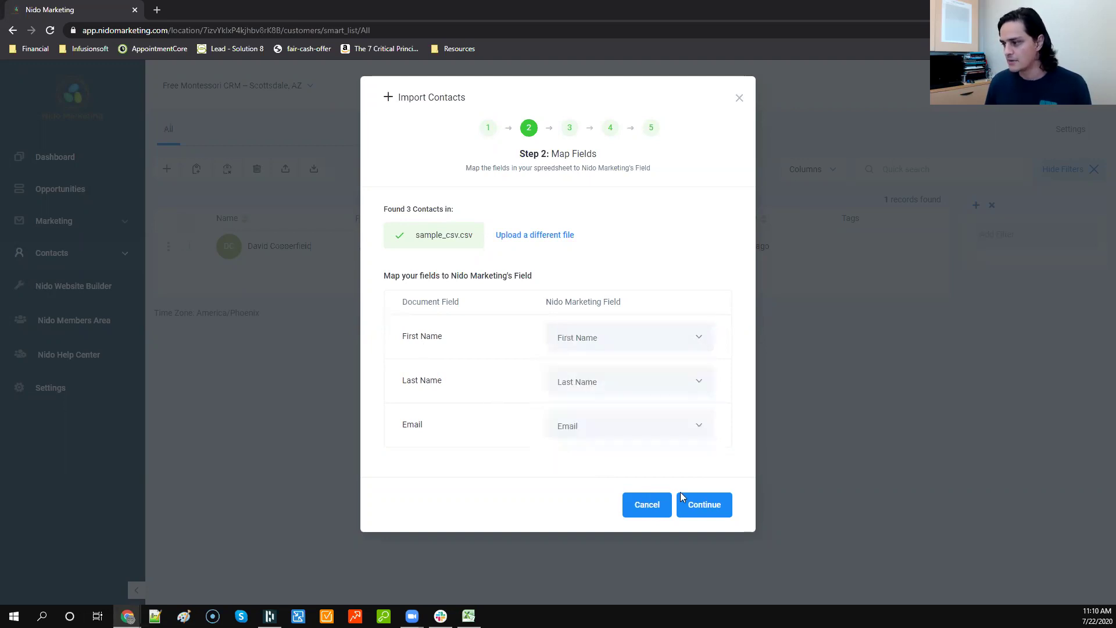
pyautogui.click(695, 503)
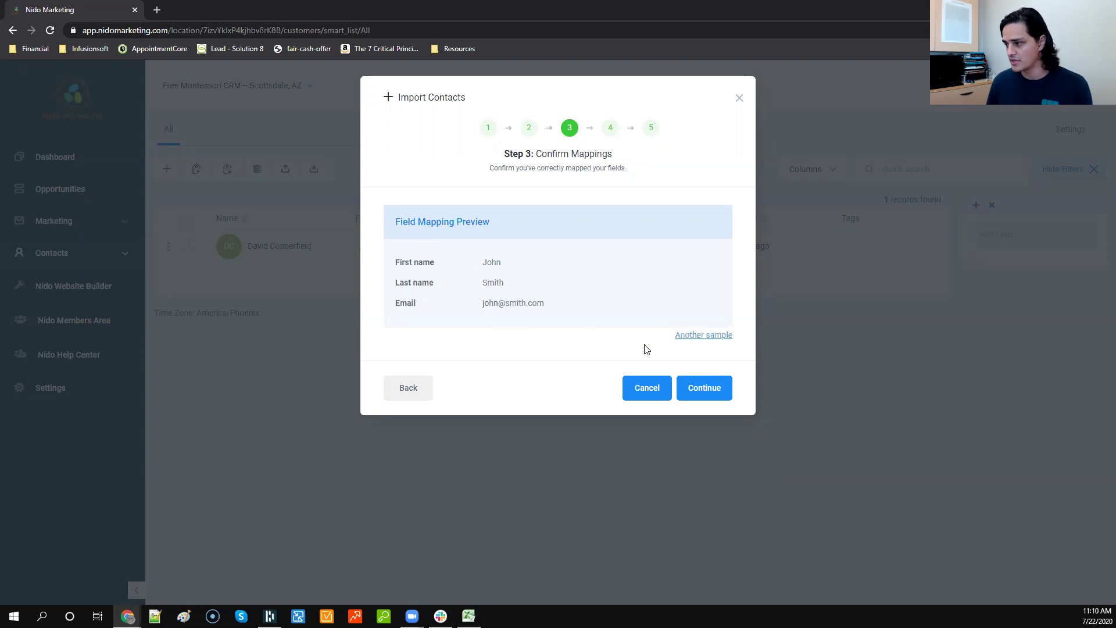
pyautogui.click(684, 336)
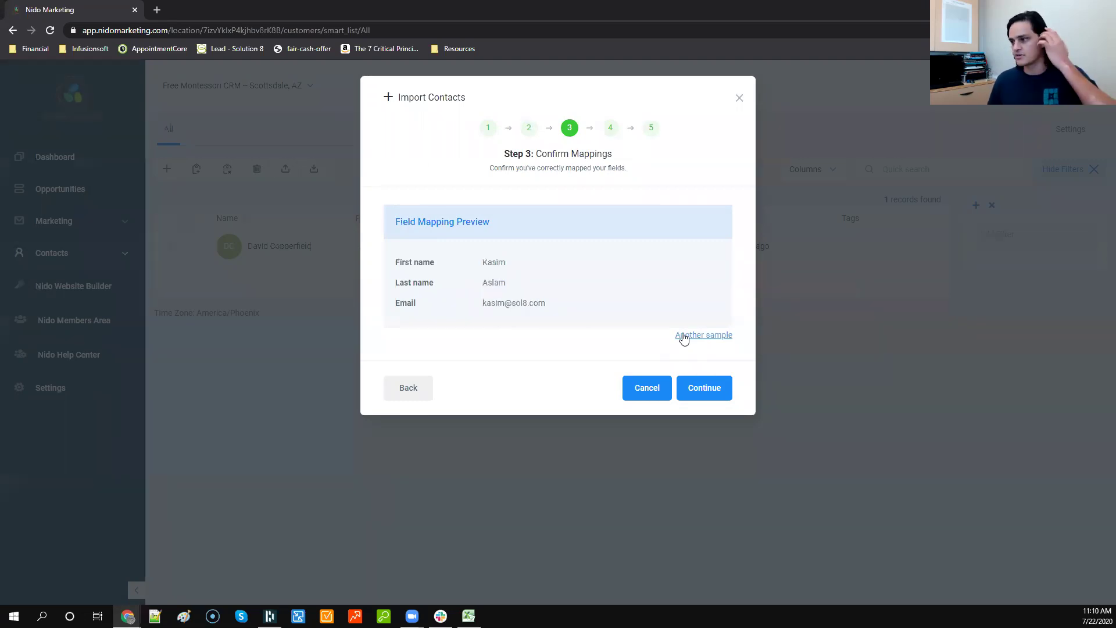
# Step: Advance to the duplicate step, try overwriting, then keep 'only for fields that are empty (recommended)'
pyautogui.click(693, 390)
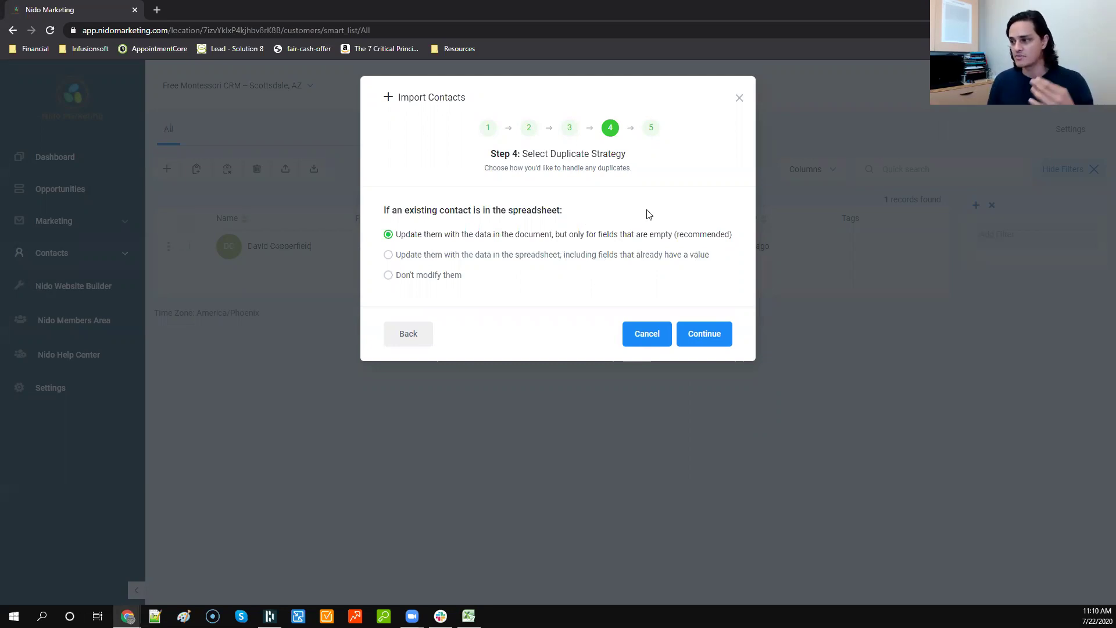
pyautogui.click(519, 258)
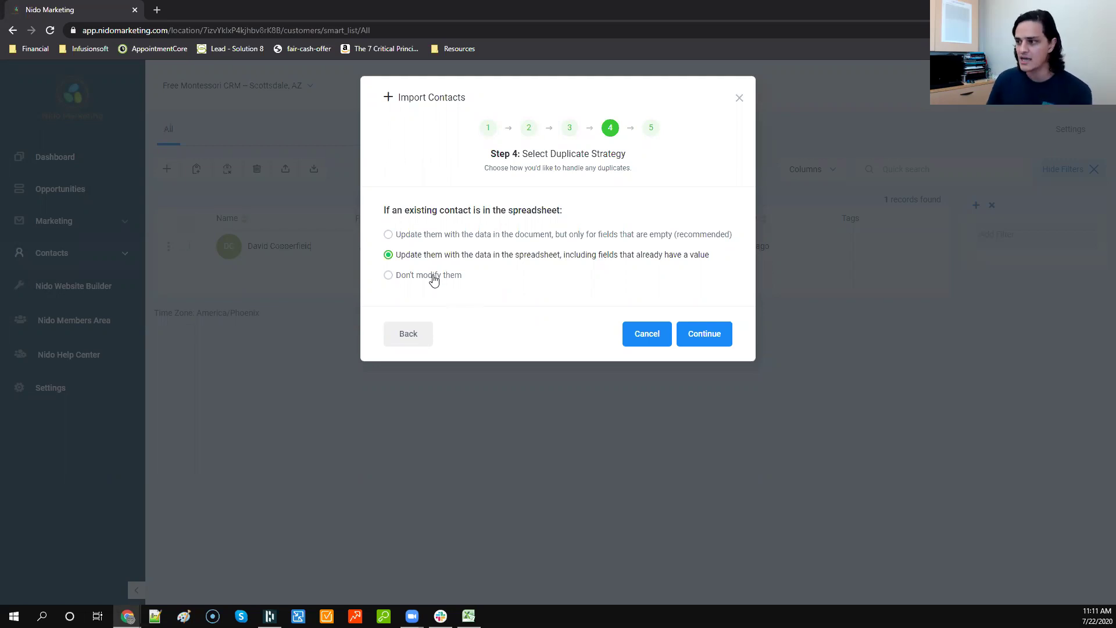
pyautogui.click(449, 237)
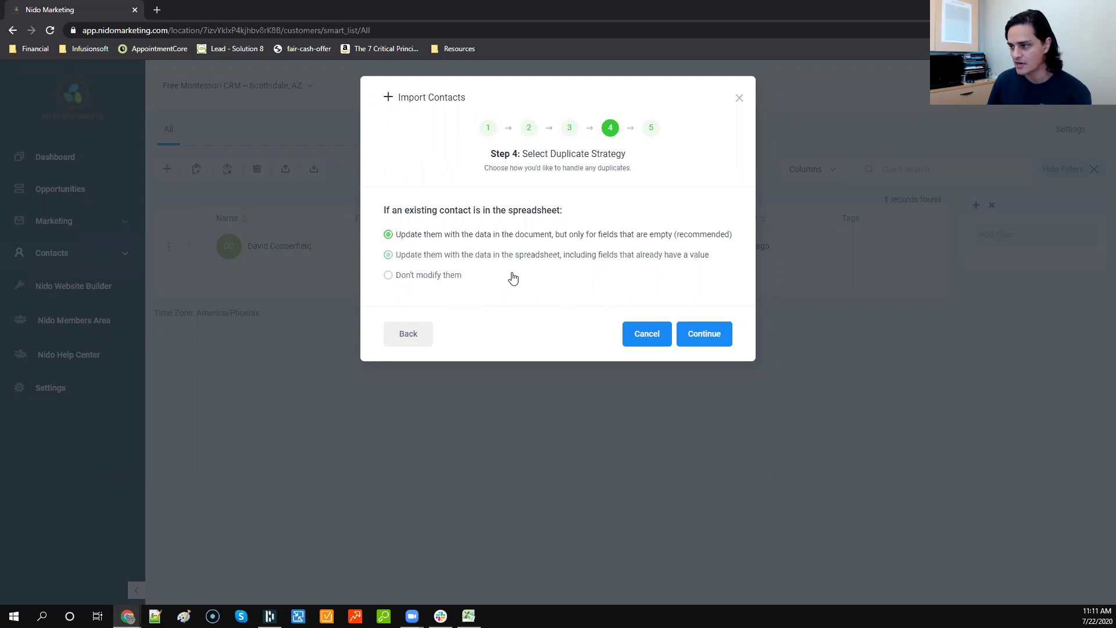
# Step: Continue to Step 5: Start import and add an import: 7.22.2020 tag
pyautogui.click(701, 336)
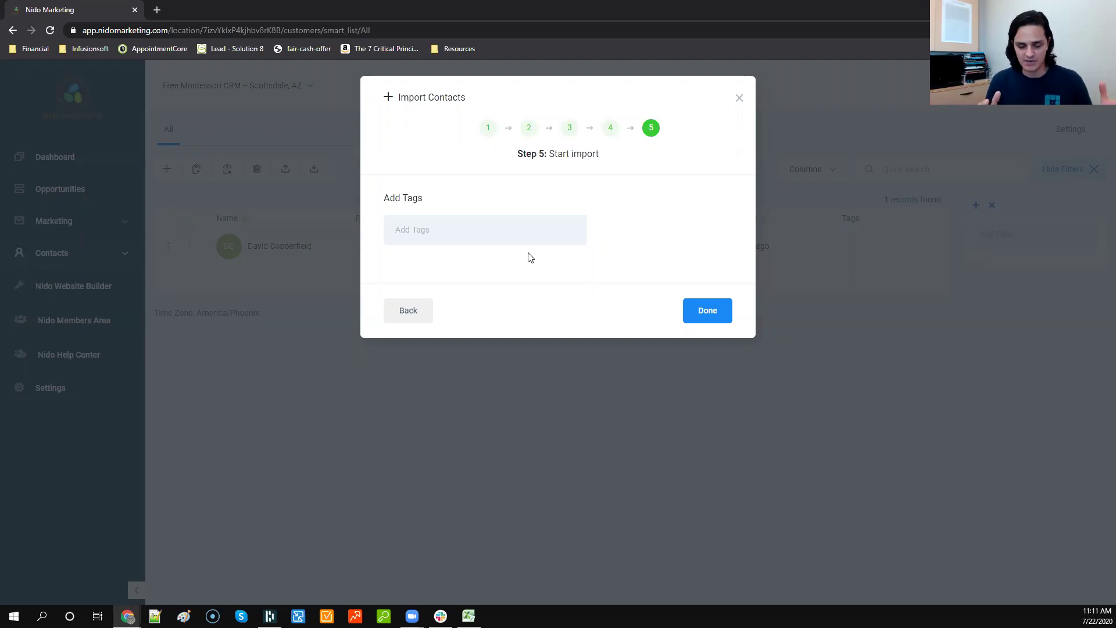
pyautogui.write('import: 7.22.2020')
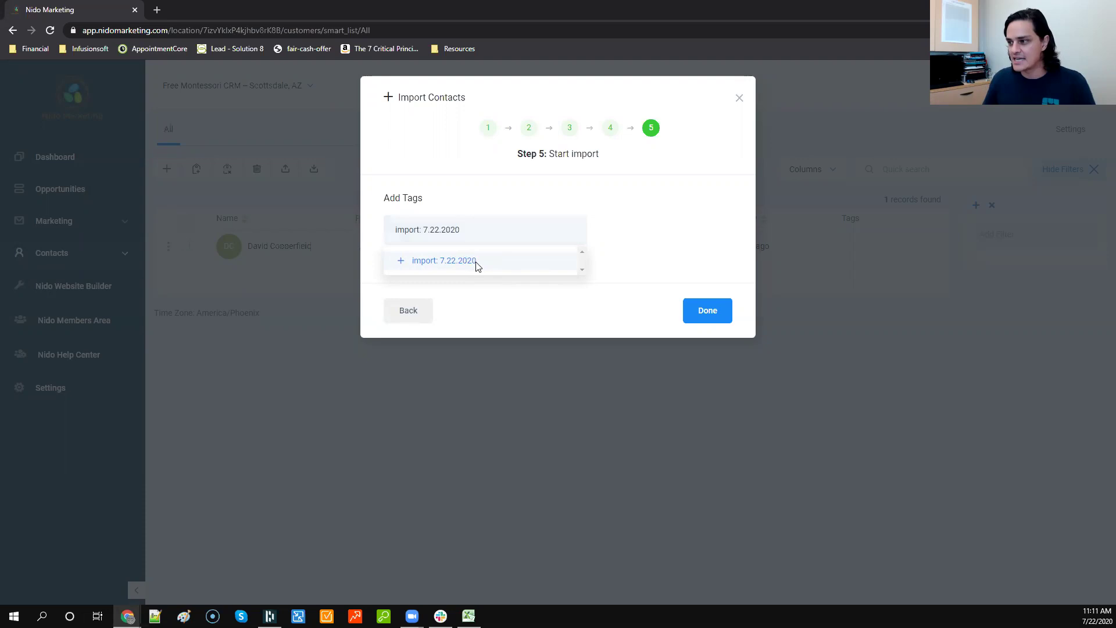
pyautogui.click(477, 265)
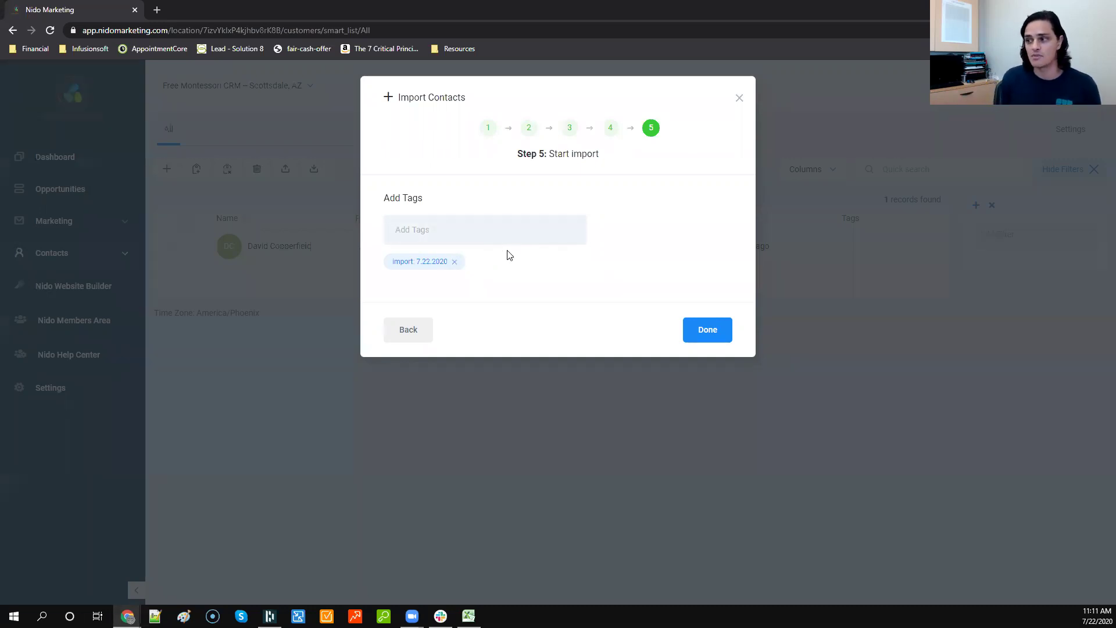
# Step: Type and clear the trial tags 'infant' and a second one, then remove import: 7.22.2020, leaving Add Tags empty
pyautogui.write('infant')
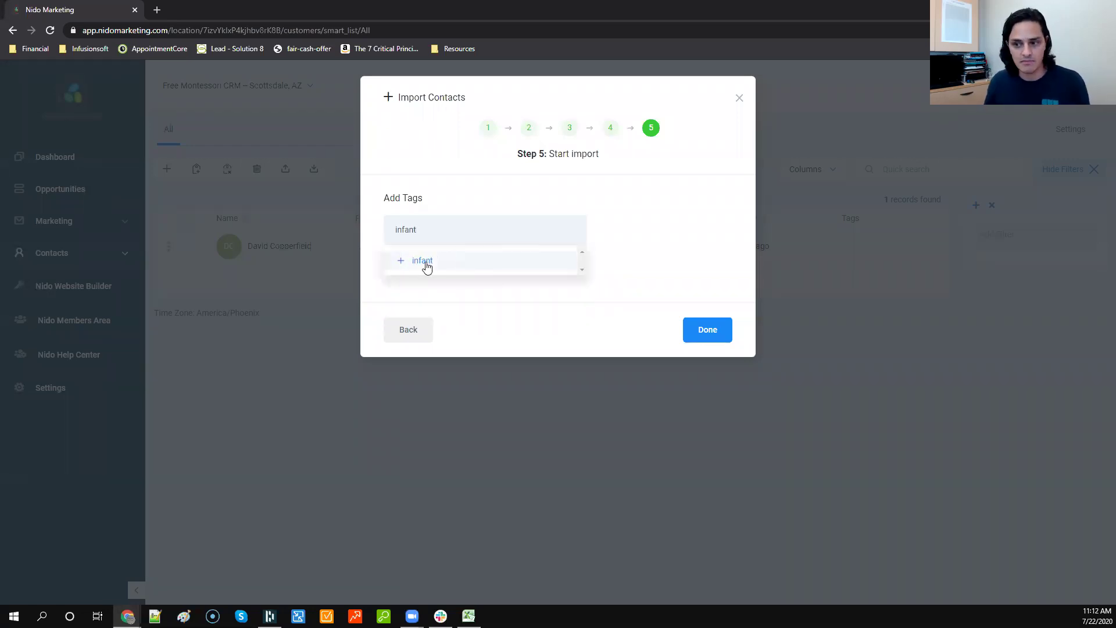
pyautogui.moveTo(437, 236); pyautogui.dragTo(352, 232)
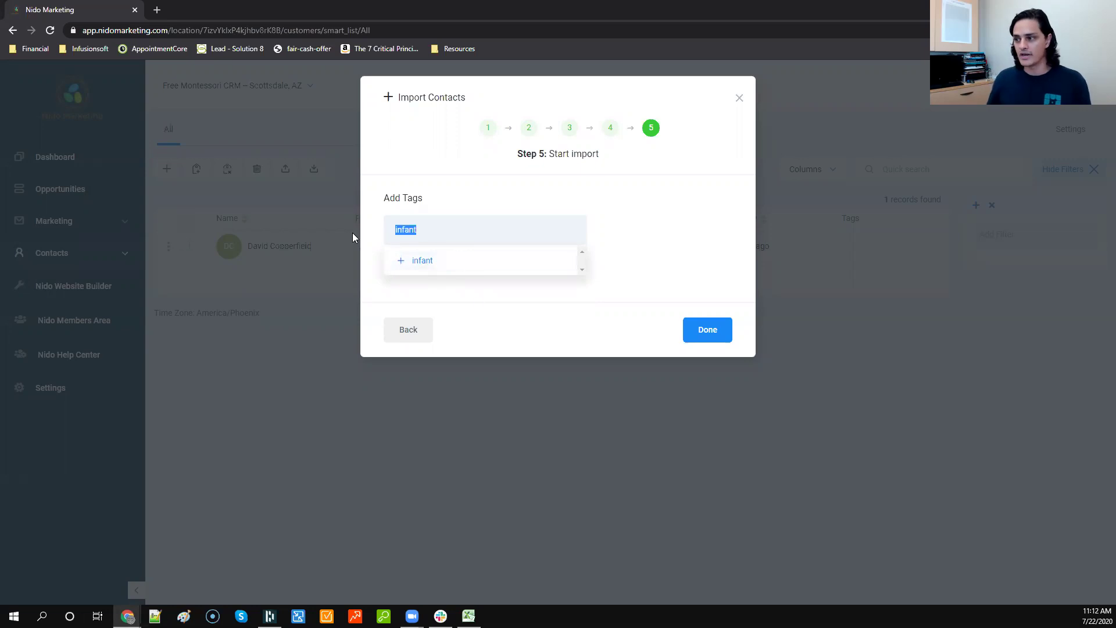
pyautogui.press('BackSpace')
pyautogui.write('Tracy')
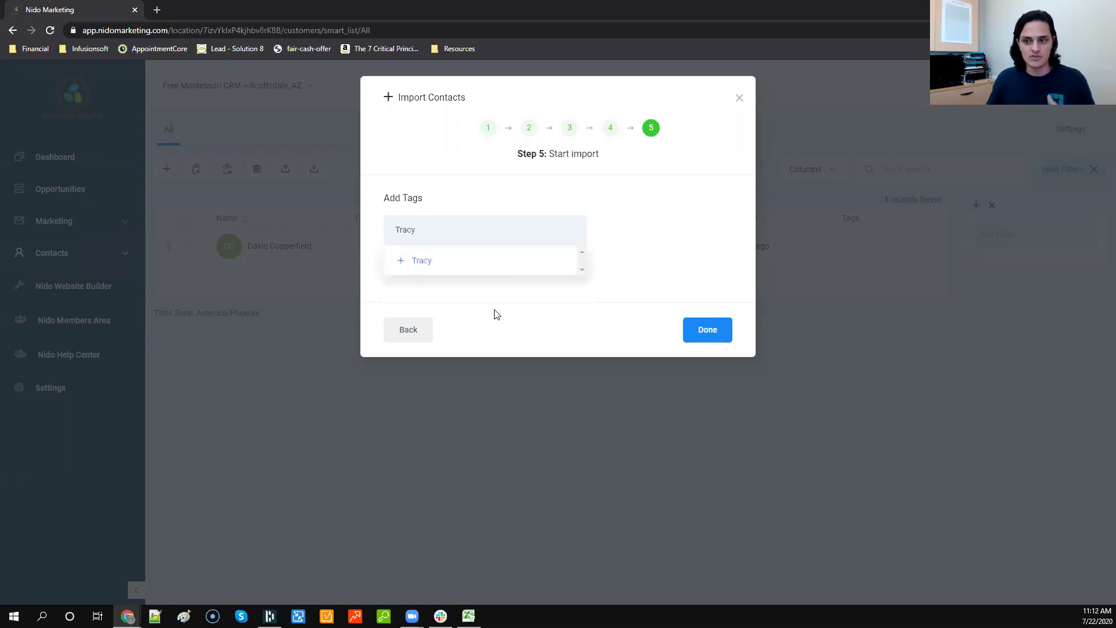
pyautogui.doubleClick(427, 233)
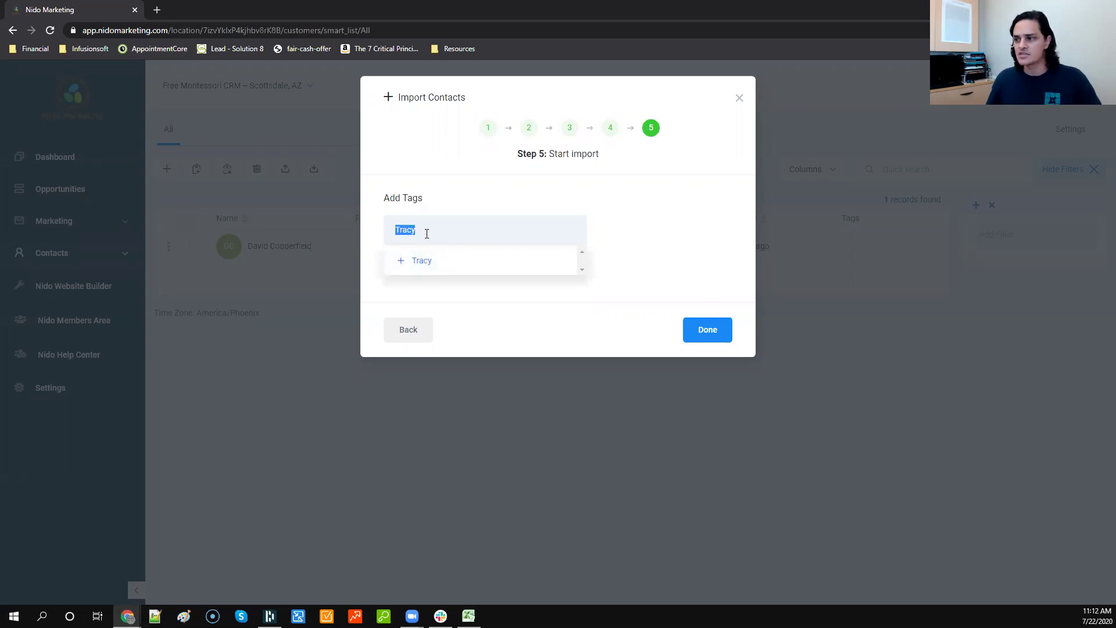
pyautogui.press('BackSpace')
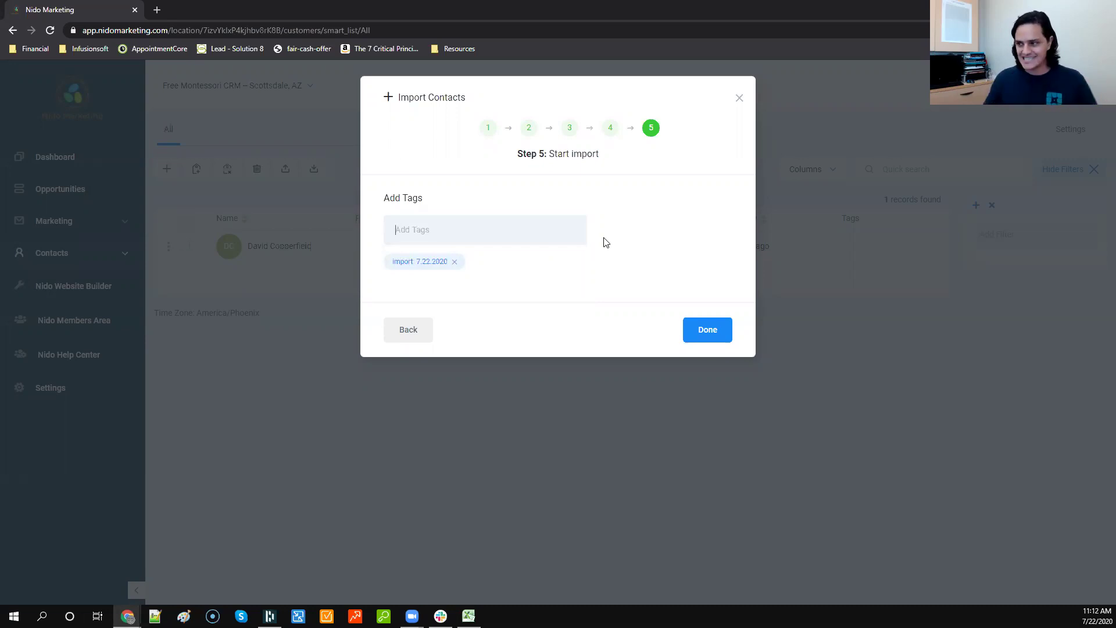
pyautogui.click(454, 262)
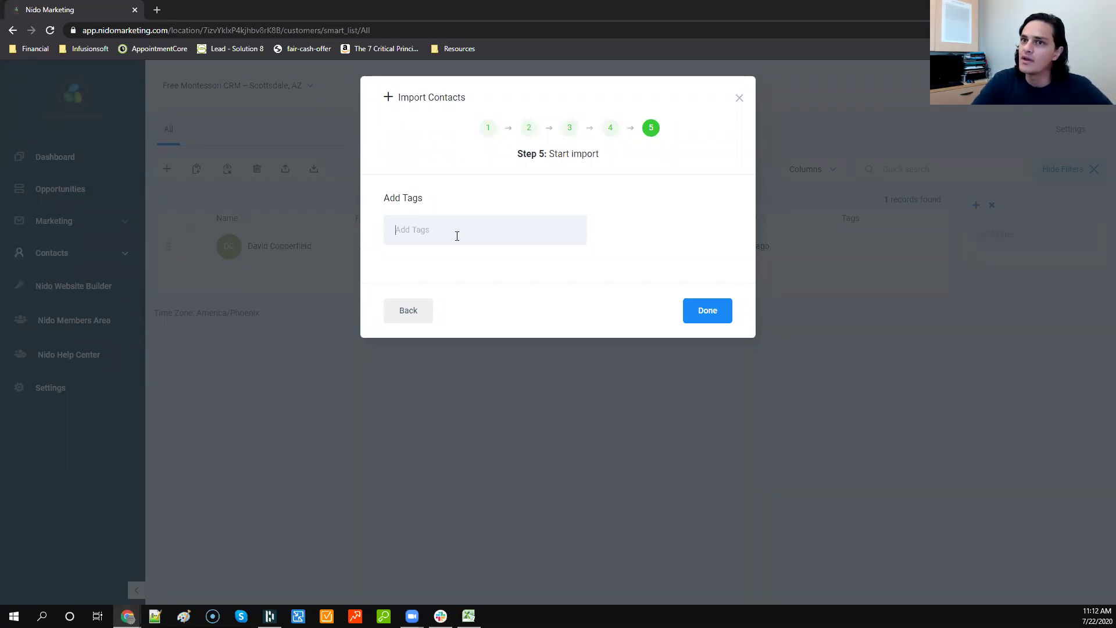
# Step: Try lead > referral and lead > facebook tags, discard returning > infant, then remove both lead tags
pyautogui.write('lea')
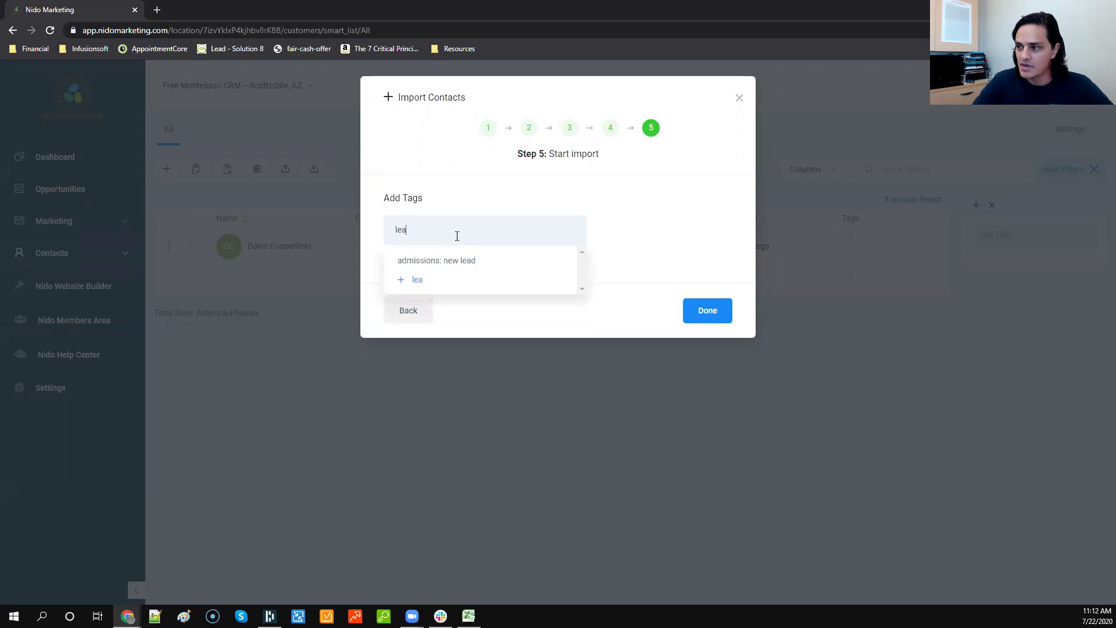
pyautogui.write('d > referral')
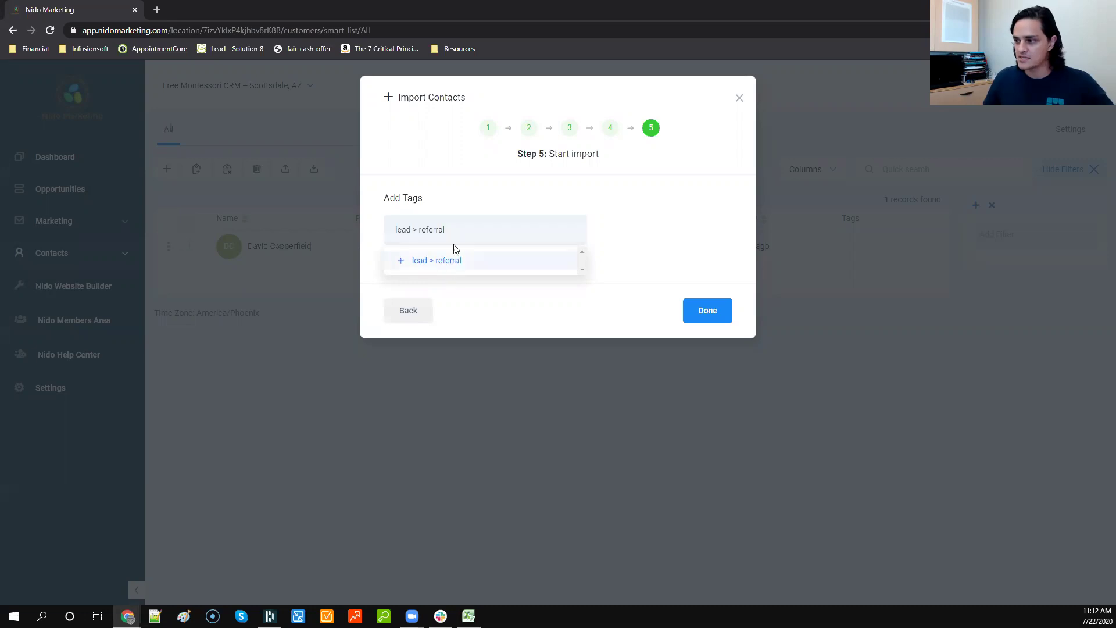
pyautogui.press('Return')
pyautogui.write('lead ')
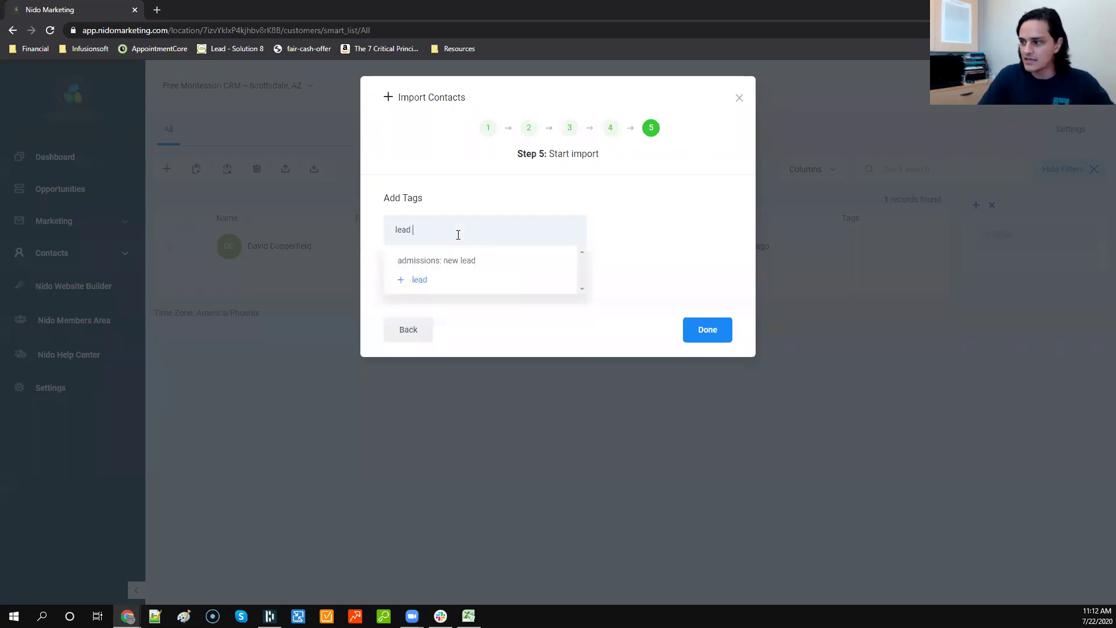
pyautogui.write('> facebook')
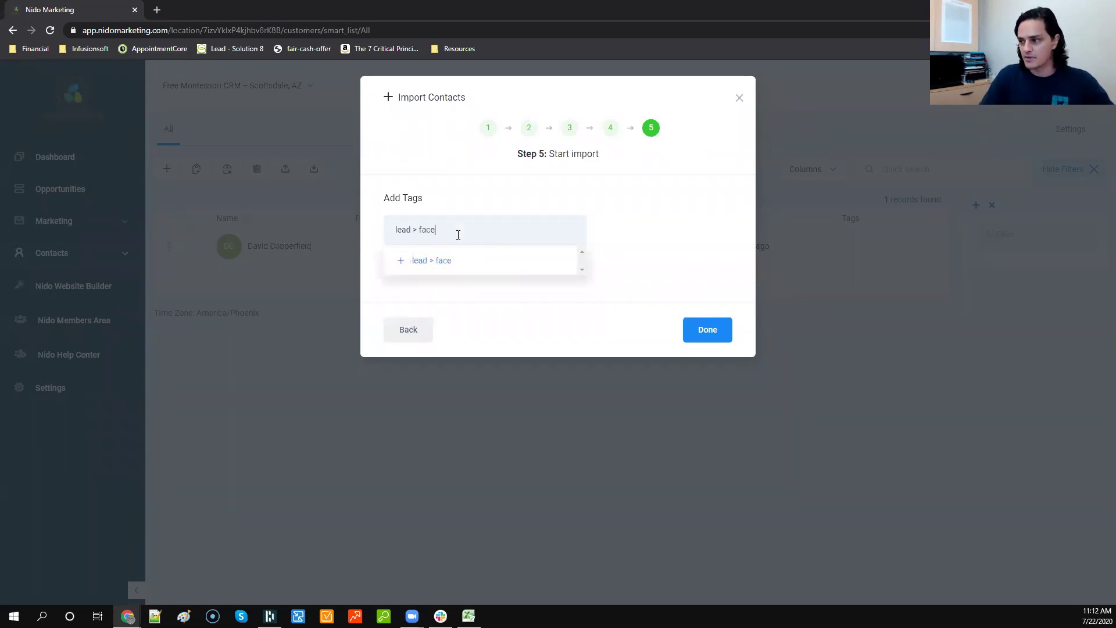
pyautogui.click(454, 260)
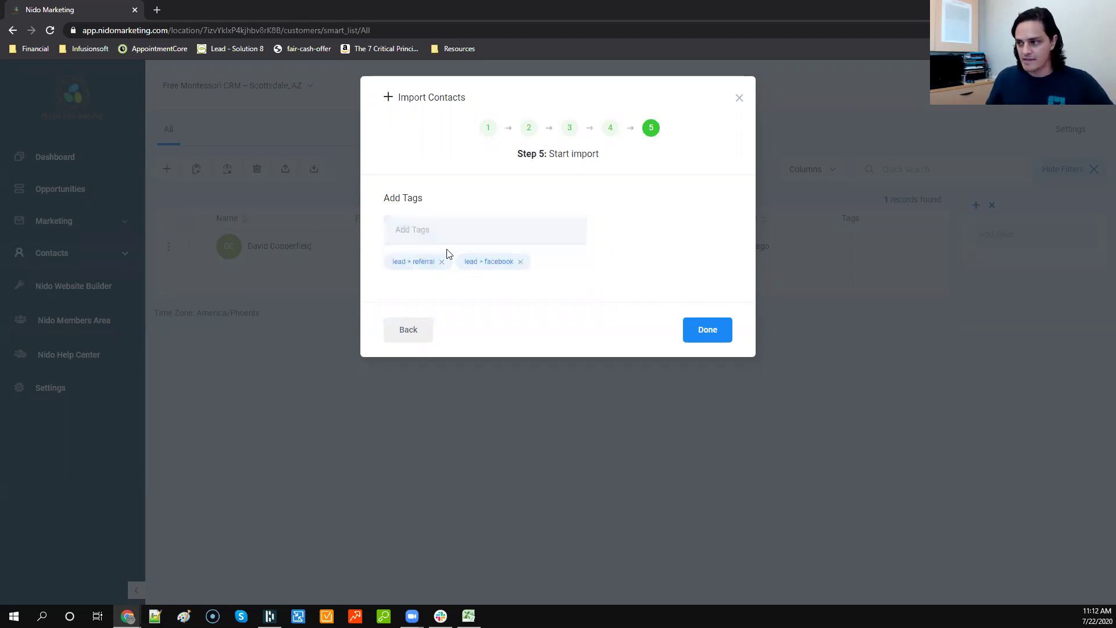
pyautogui.write('return')
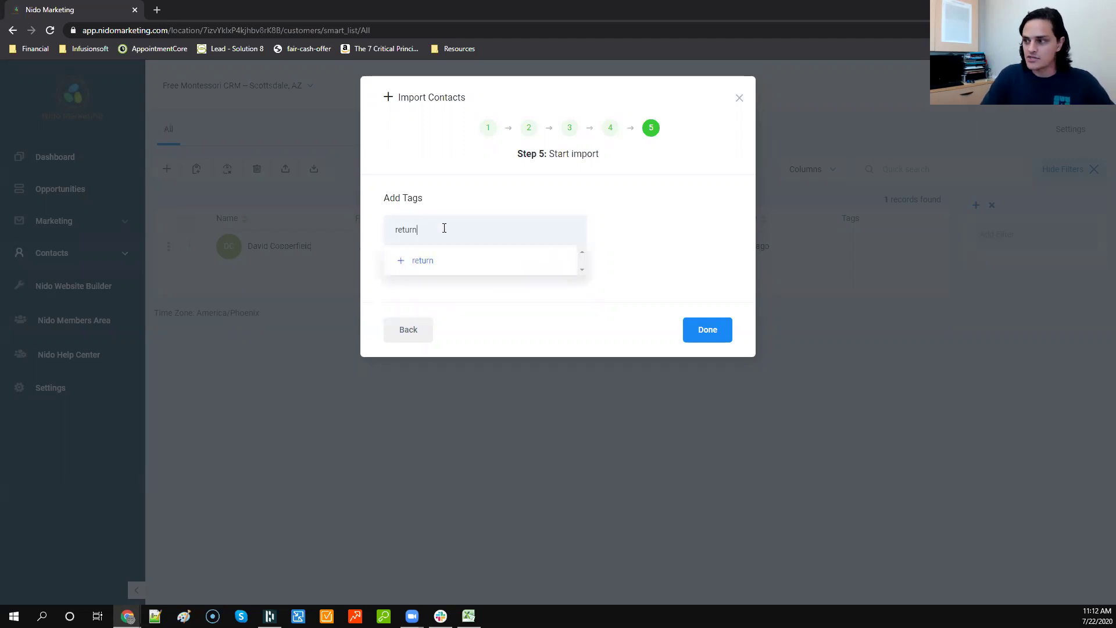
pyautogui.write('ing > infant')
pyautogui.press('BackSpace')
pyautogui.press('BackSpace')
pyautogui.press('BackSpace')
pyautogui.press('Escape')
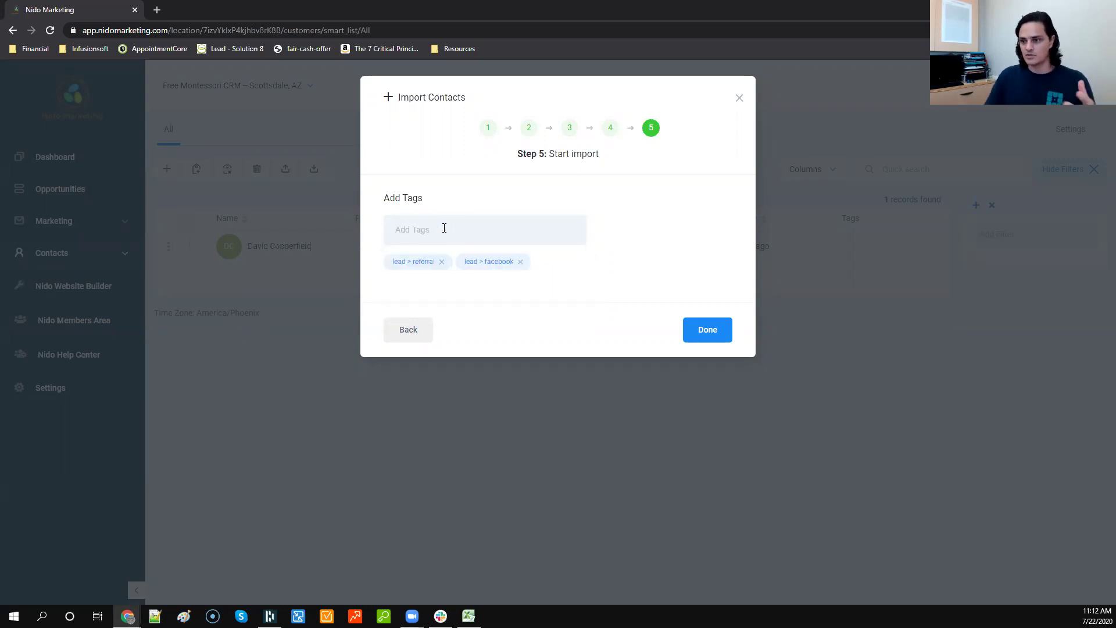
pyautogui.click(442, 262)
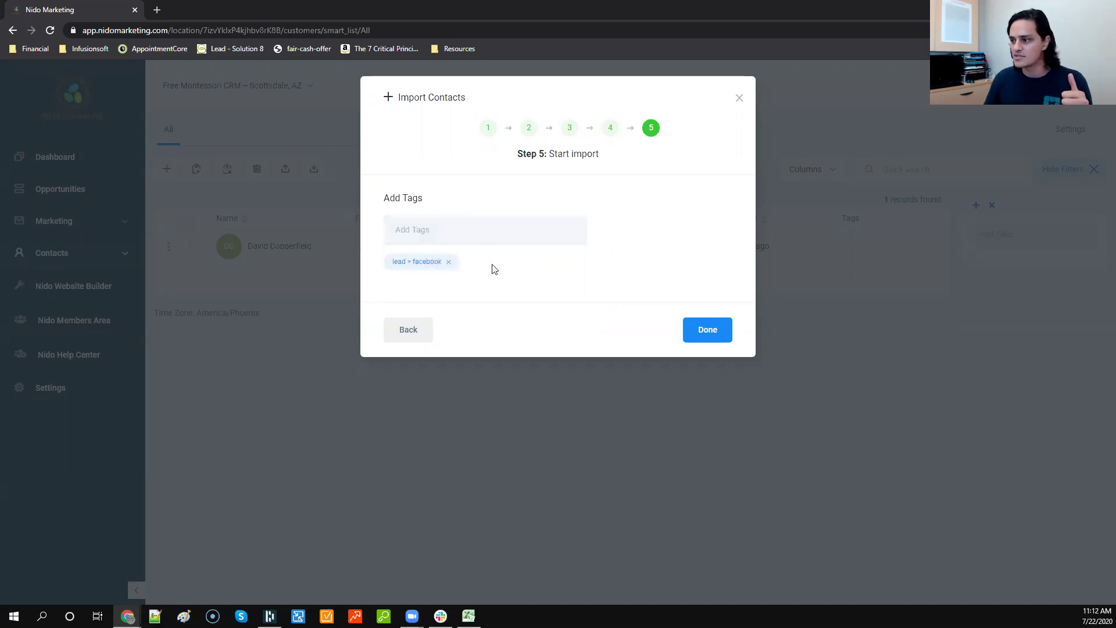
pyautogui.click(448, 262)
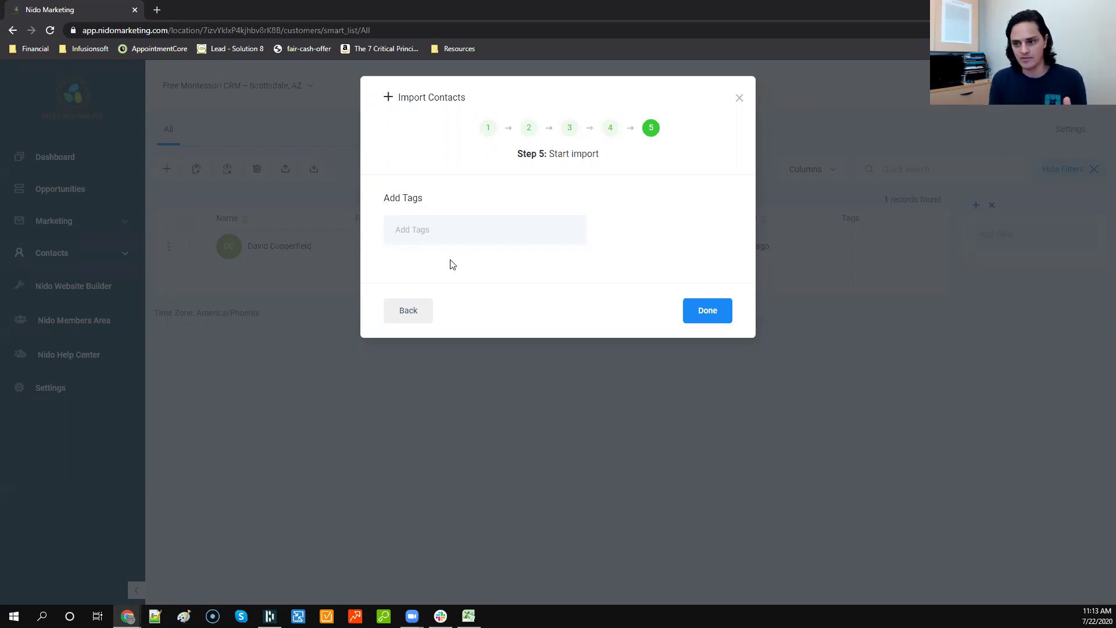
# Step: Tag the import with the existing import: 7.22.2020 tag and finish to run it
pyautogui.click(453, 229)
pyautogui.write('import')
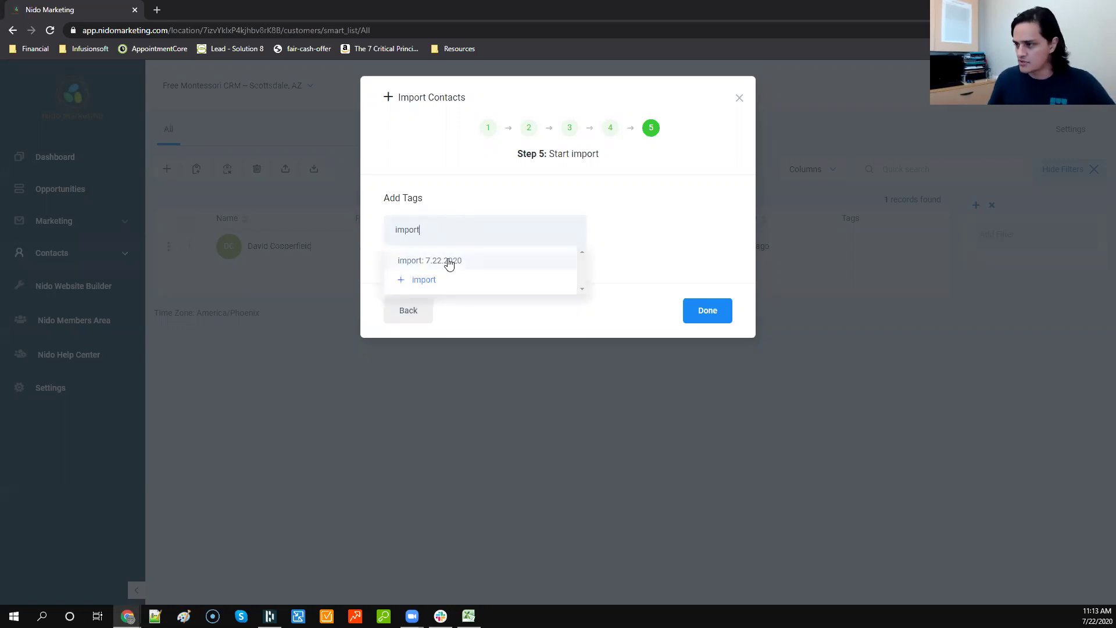
pyautogui.click(449, 262)
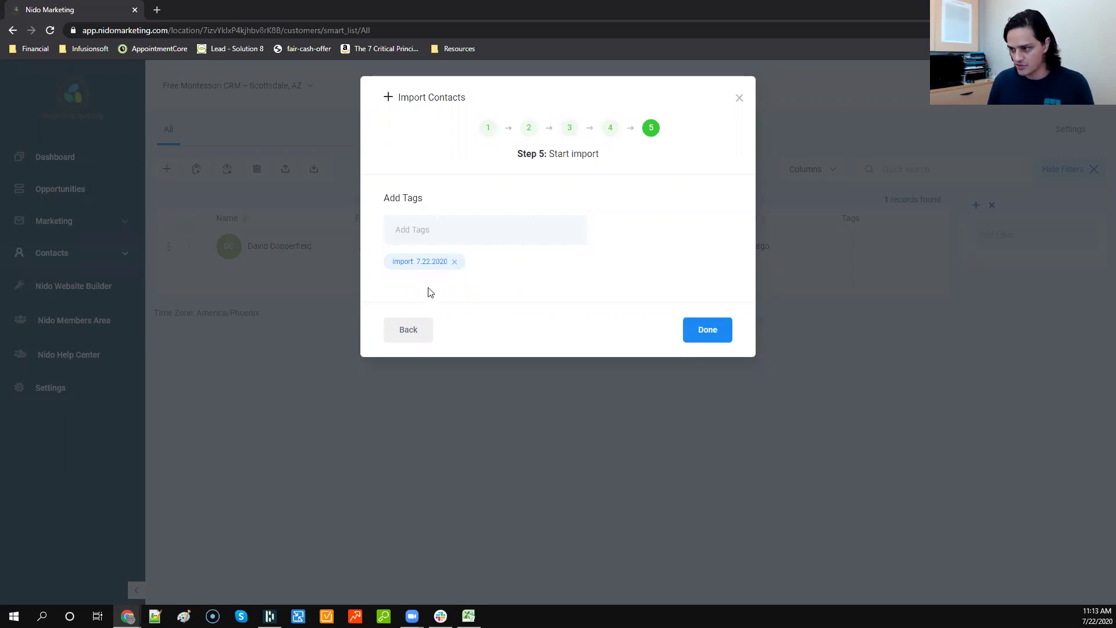
pyautogui.click(719, 331)
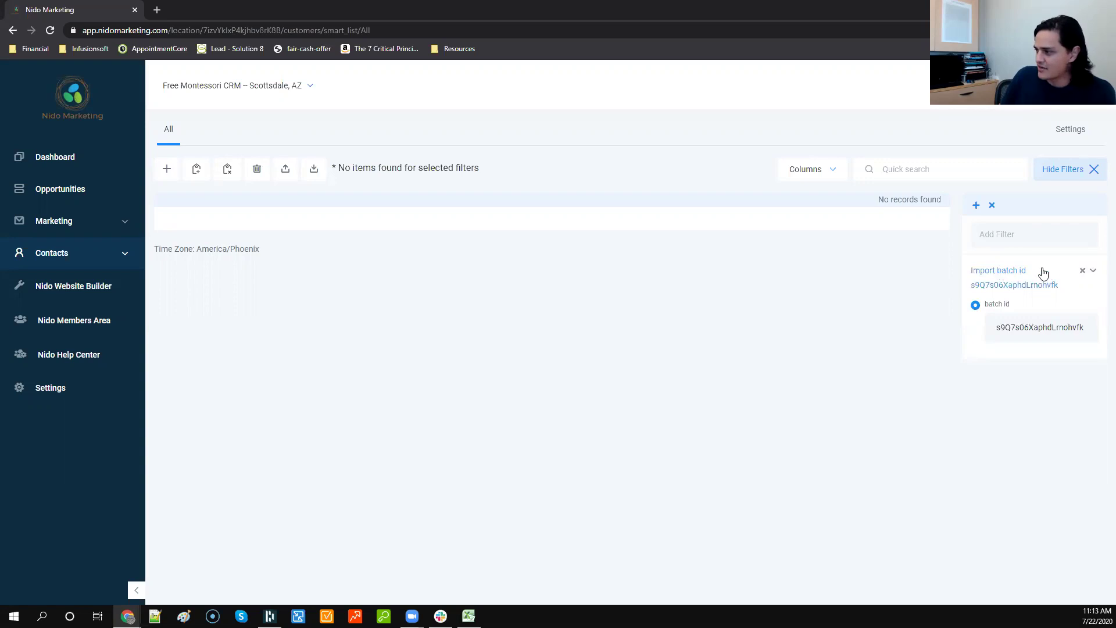
# Step: Clear the Import batch id filter and expand Contacts to list all 4 records
pyautogui.click(1083, 272)
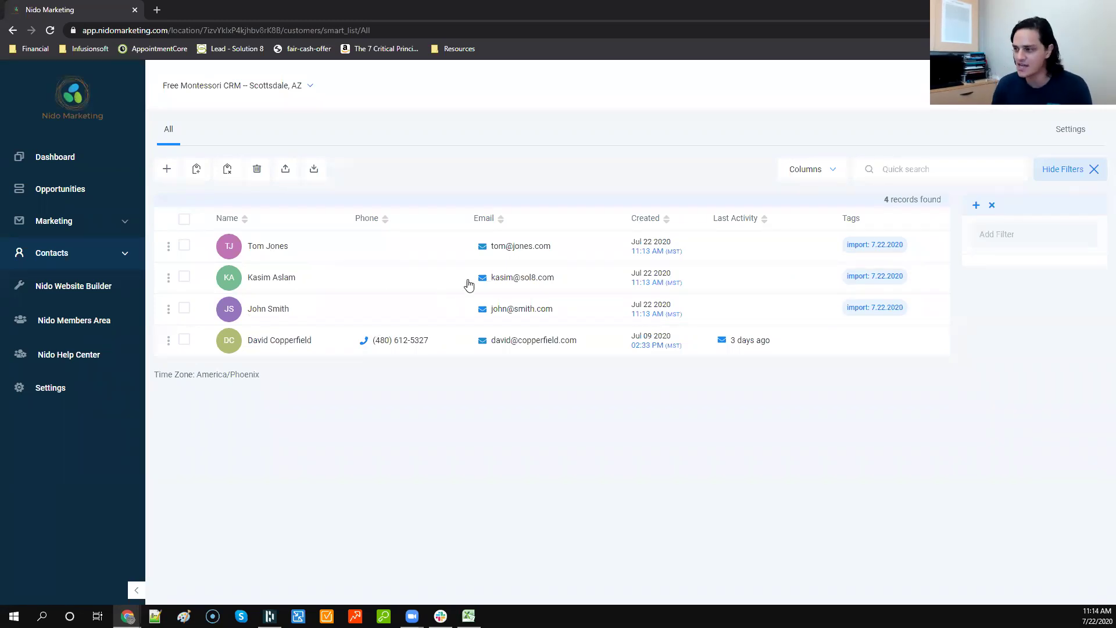
pyautogui.click(79, 258)
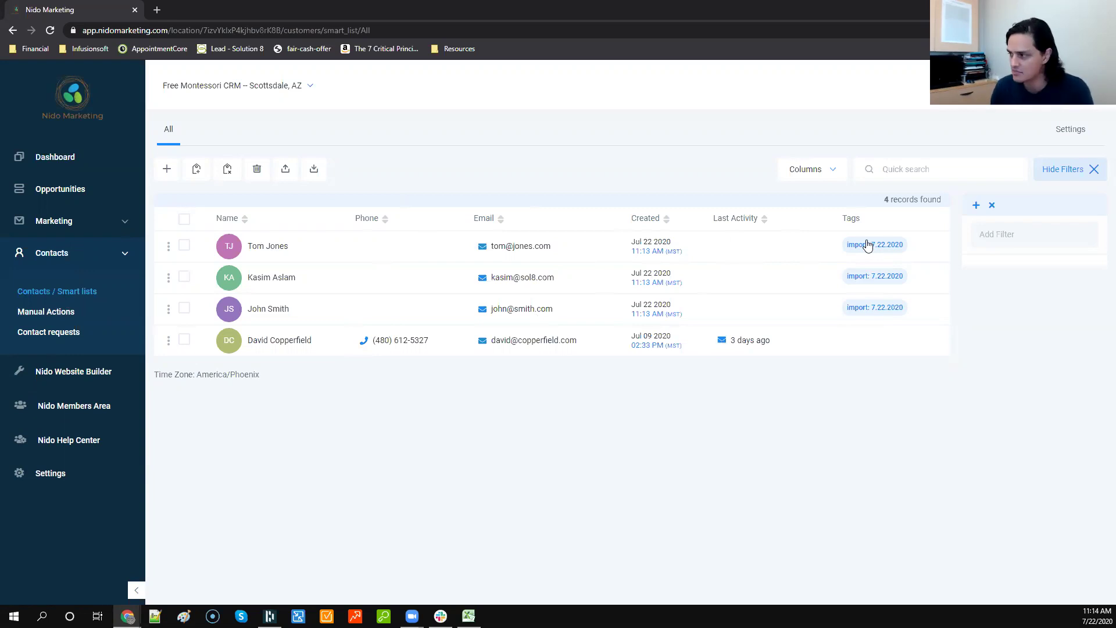
# Step: Browse and close the Columns list, then open the first imported contact's record
pyautogui.click(823, 173)
pyautogui.scroll(-3, 817, 302)
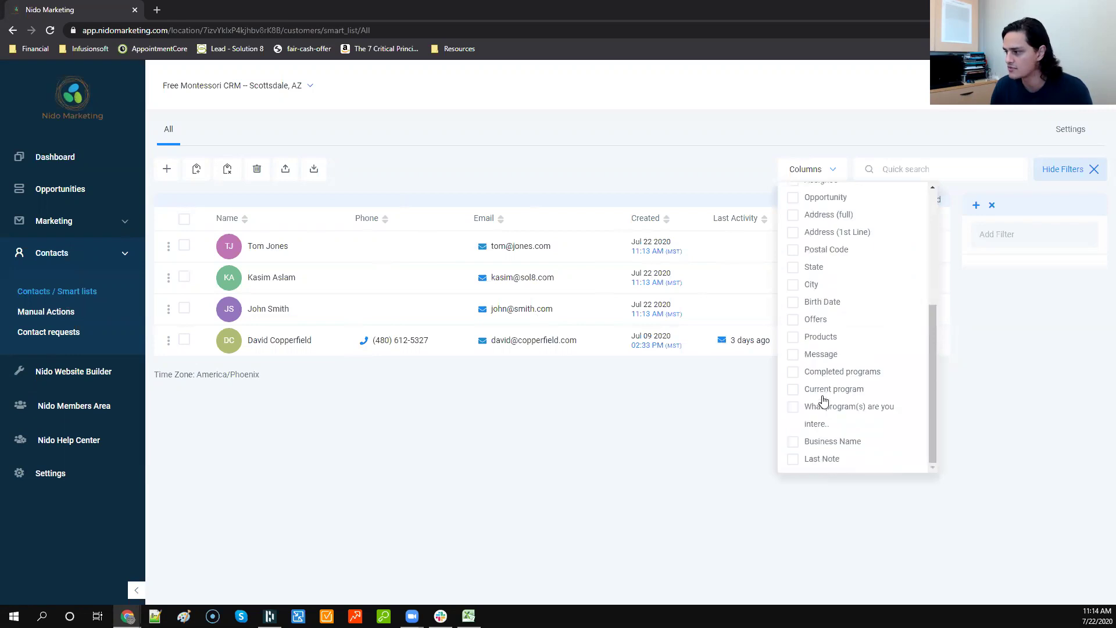
pyautogui.scroll(3, 821, 458)
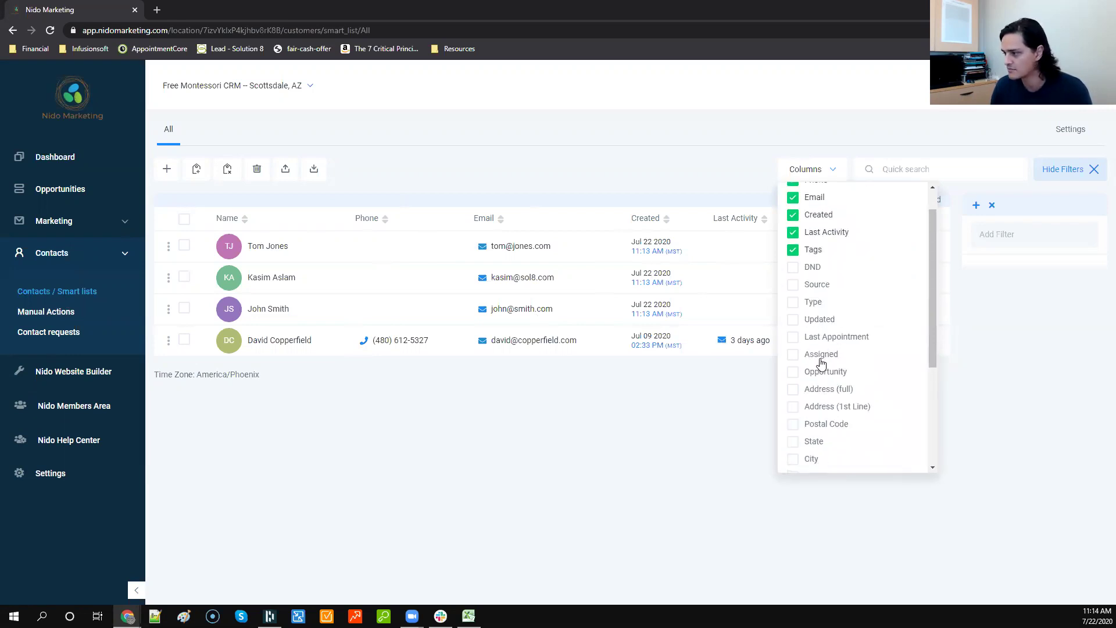
pyautogui.scroll(-1, 819, 378)
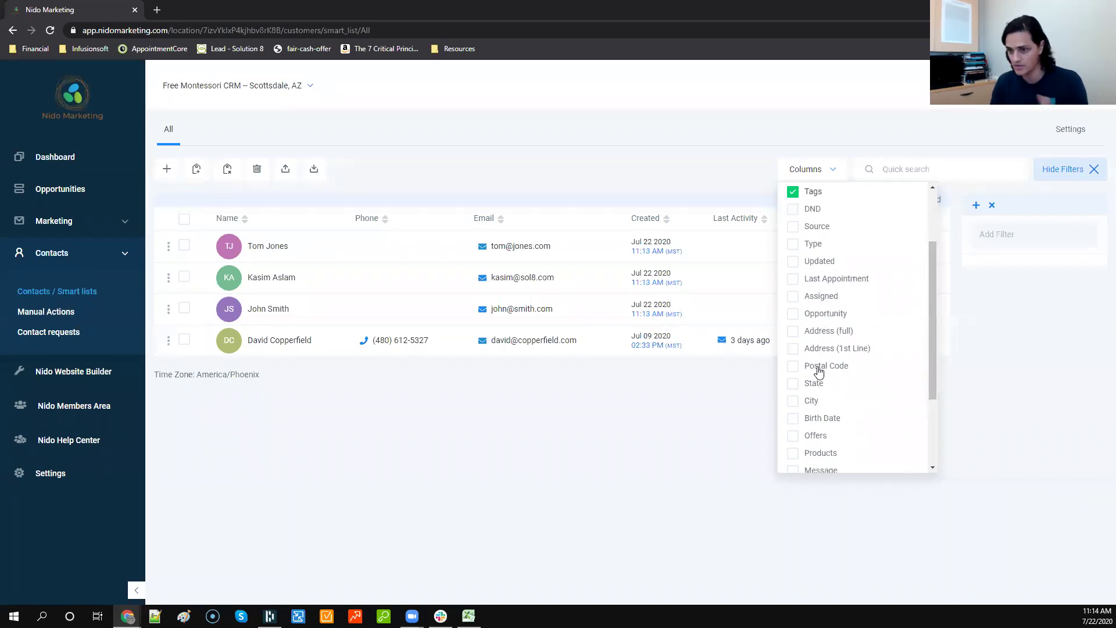
pyautogui.scroll(-1, 819, 371)
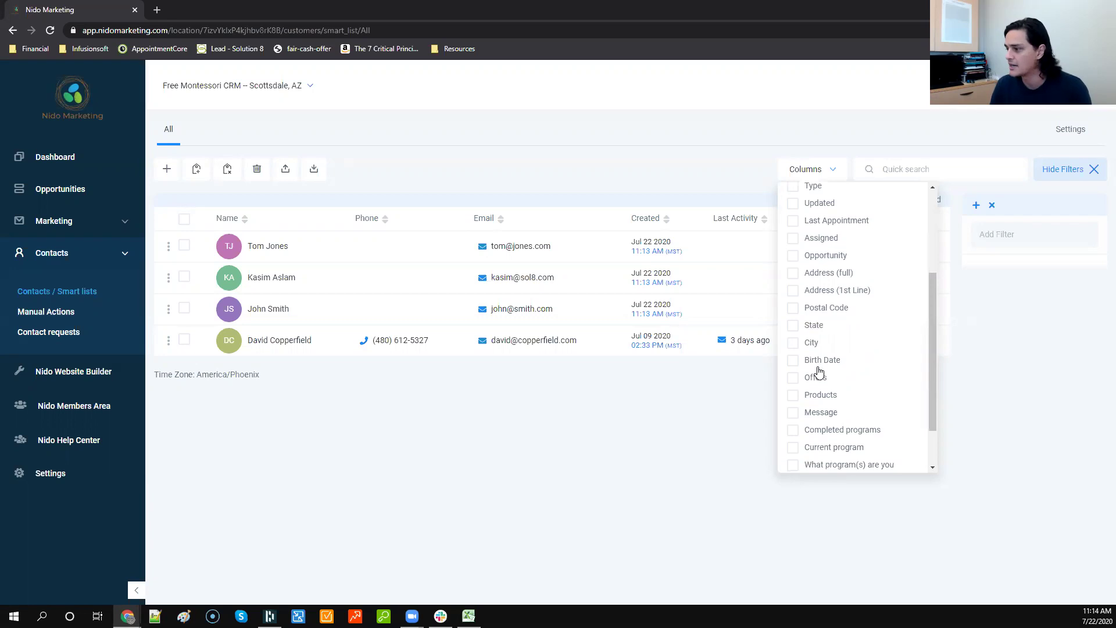
pyautogui.click(620, 438)
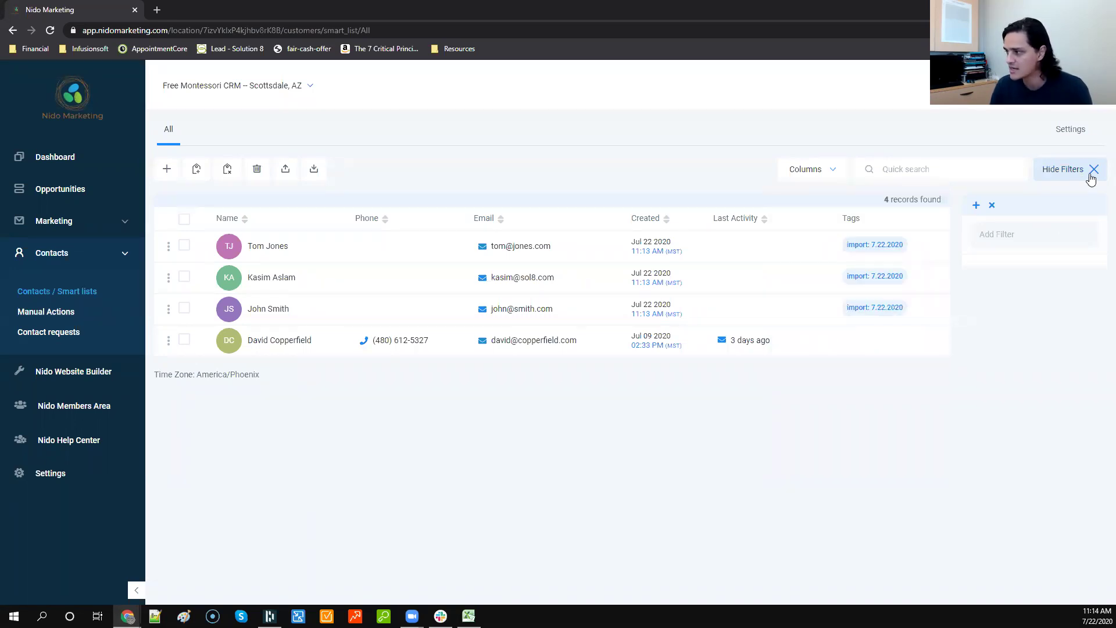
pyautogui.click(264, 249)
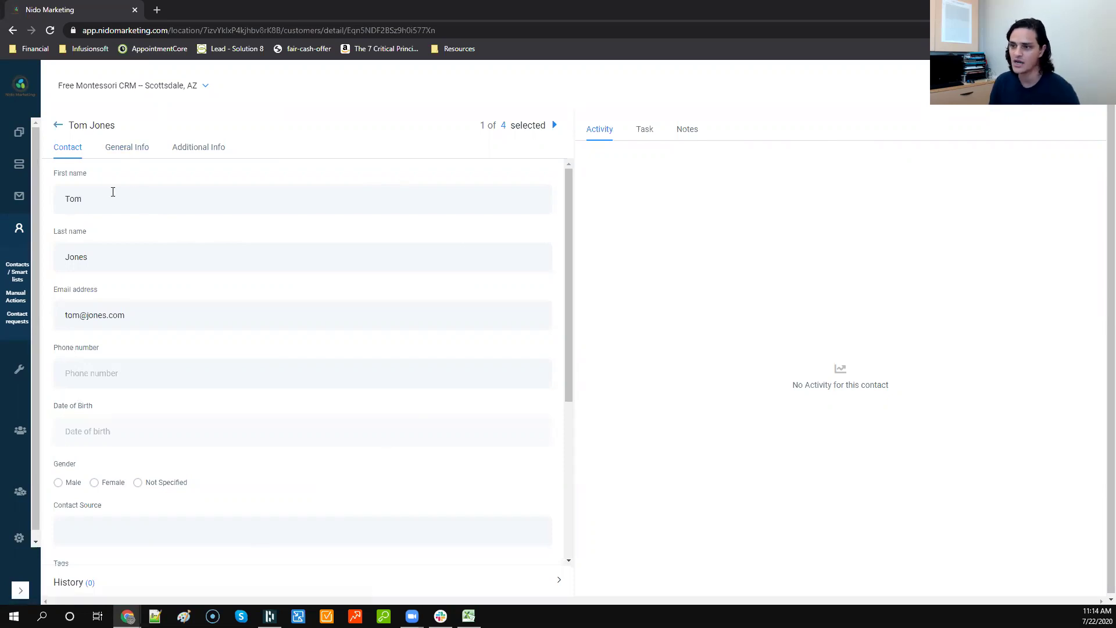
# Step: Enter the contact's phone number, leaving the date of birth blank
pyautogui.scroll(-2, 113, 192)
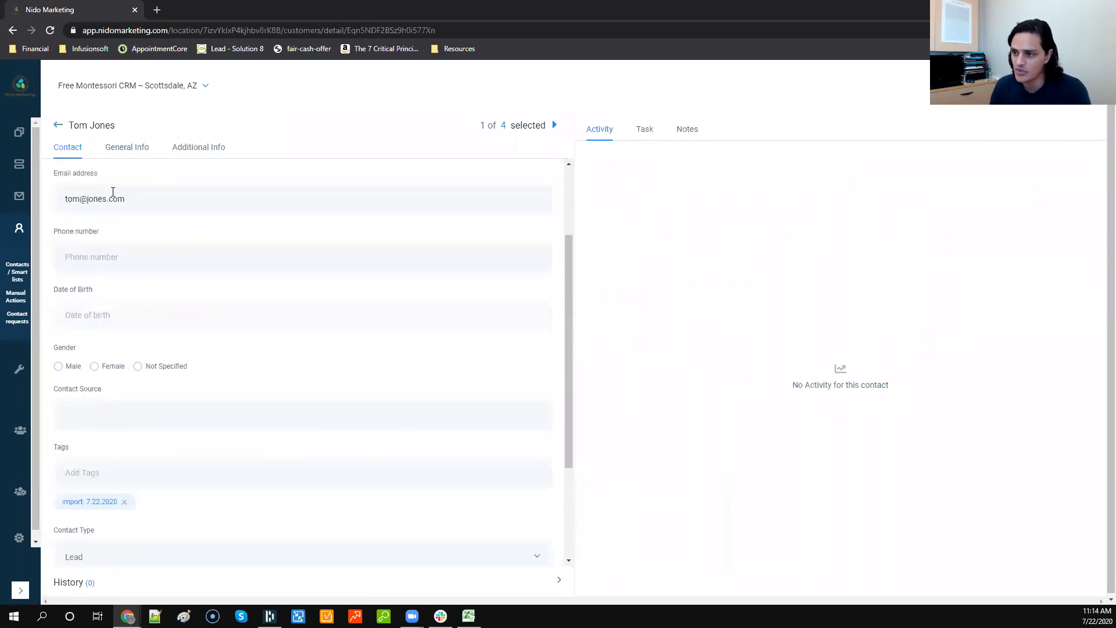
pyautogui.click(133, 267)
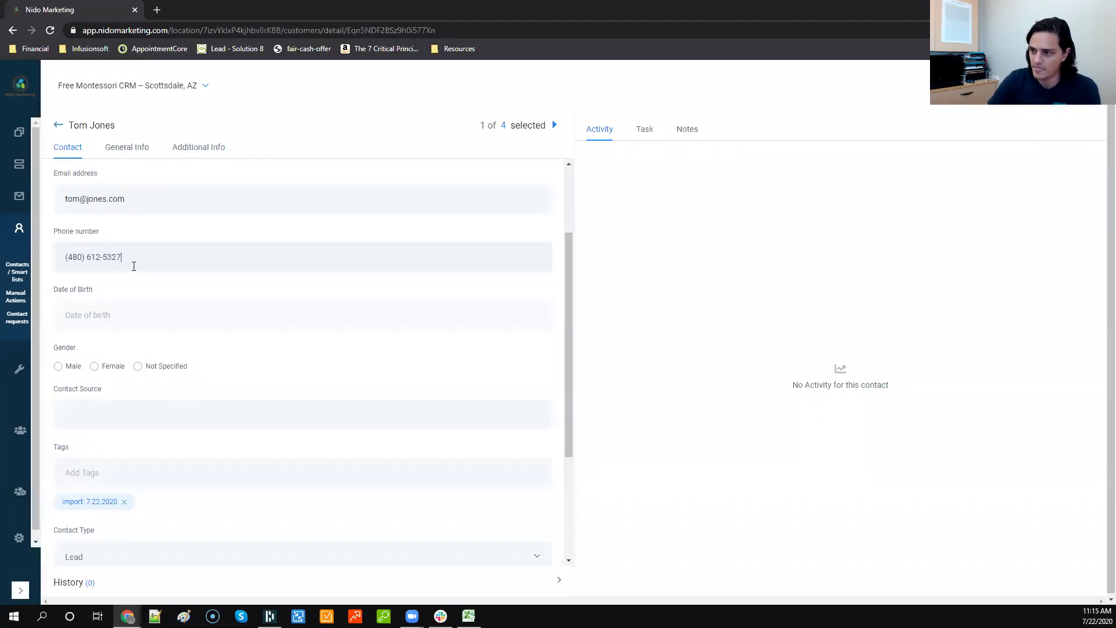
pyautogui.click(166, 311)
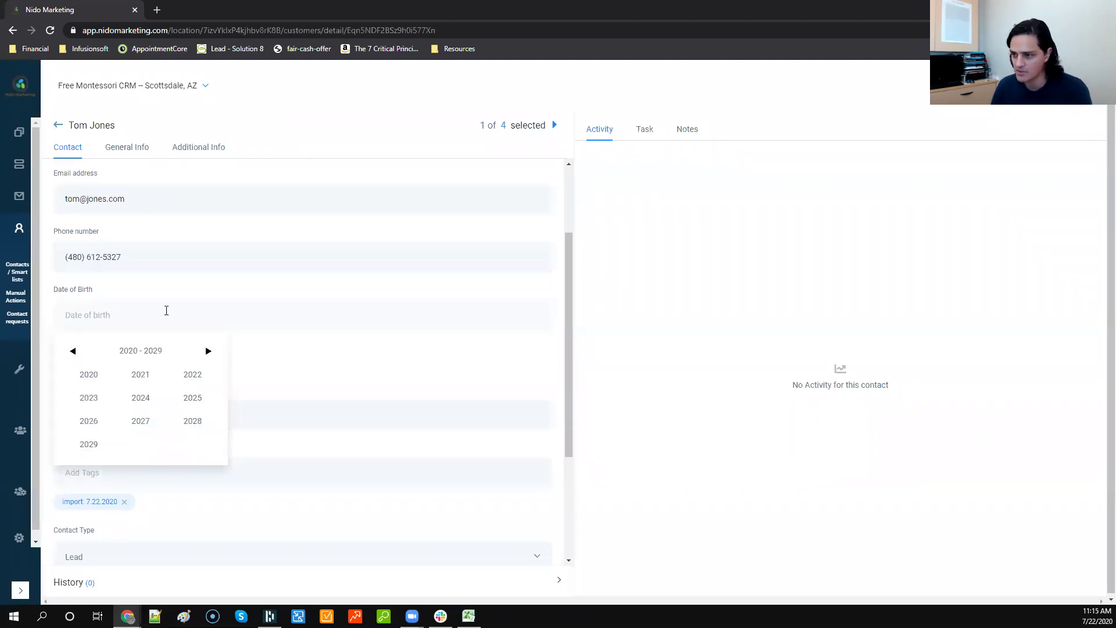
pyautogui.click(254, 356)
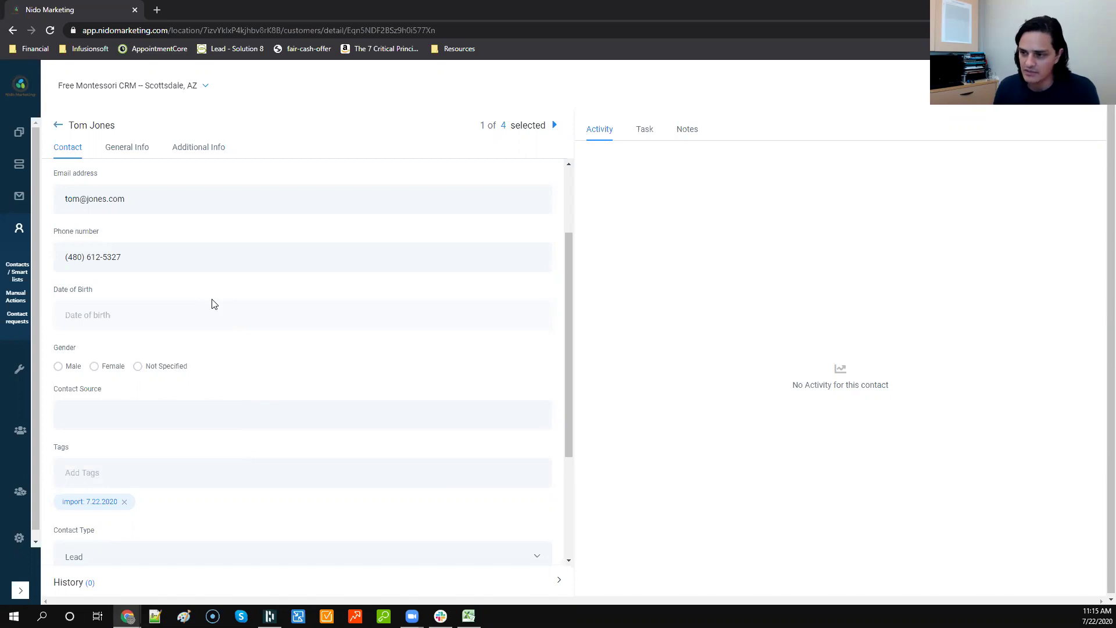
# Step: Set Contact Source to google ads, then retype it as a referral with the referrer's name
pyautogui.scroll(-1, 316, 260)
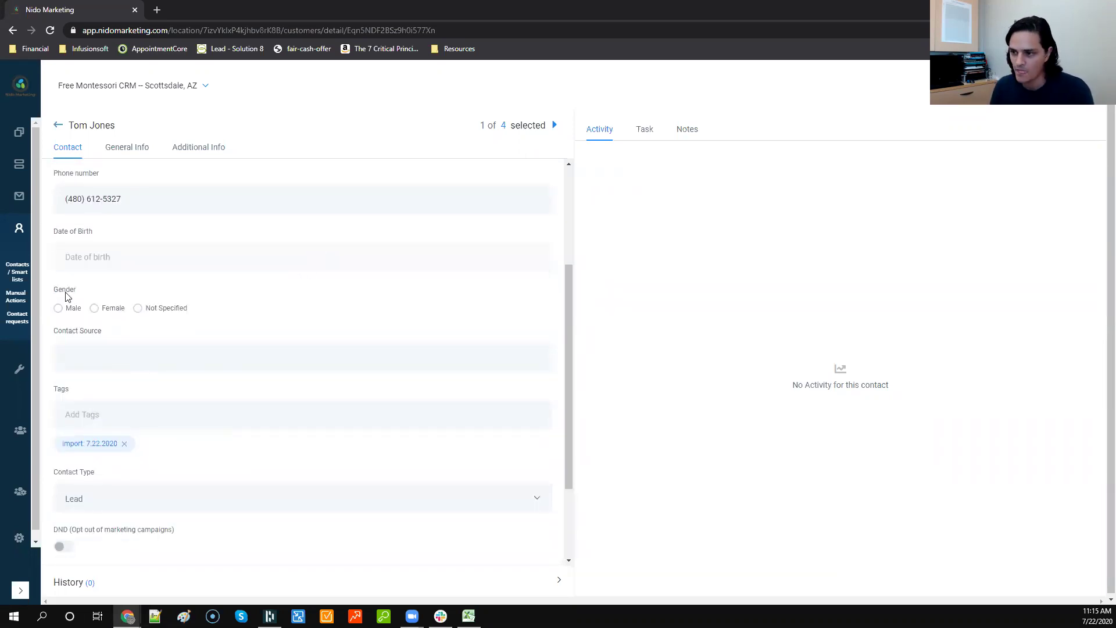
pyautogui.scroll(-1, 192, 296)
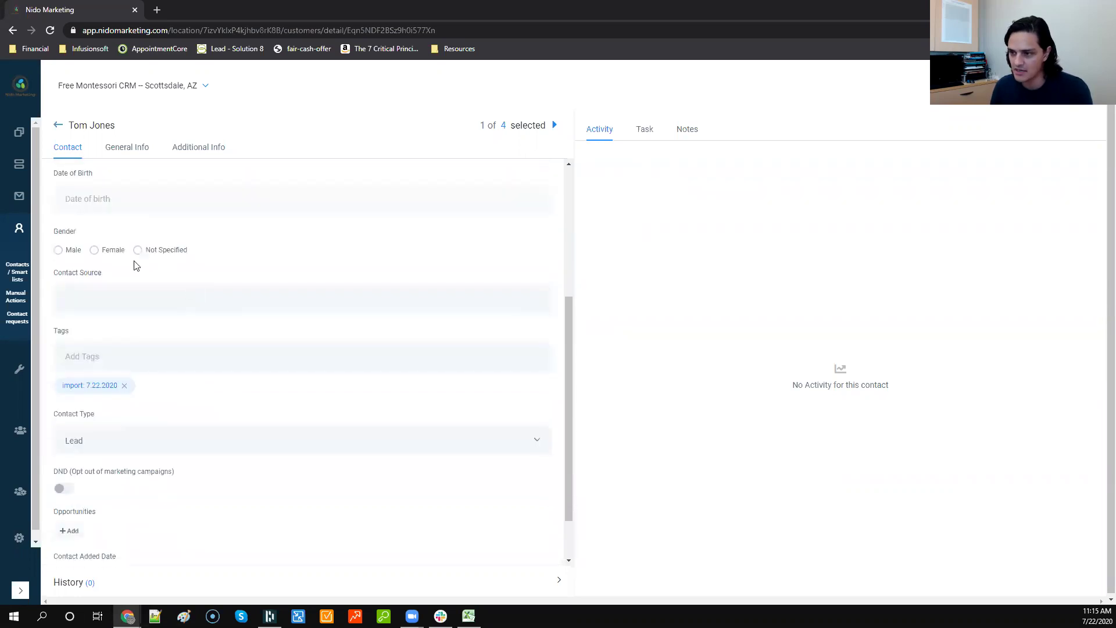
pyautogui.click(156, 300)
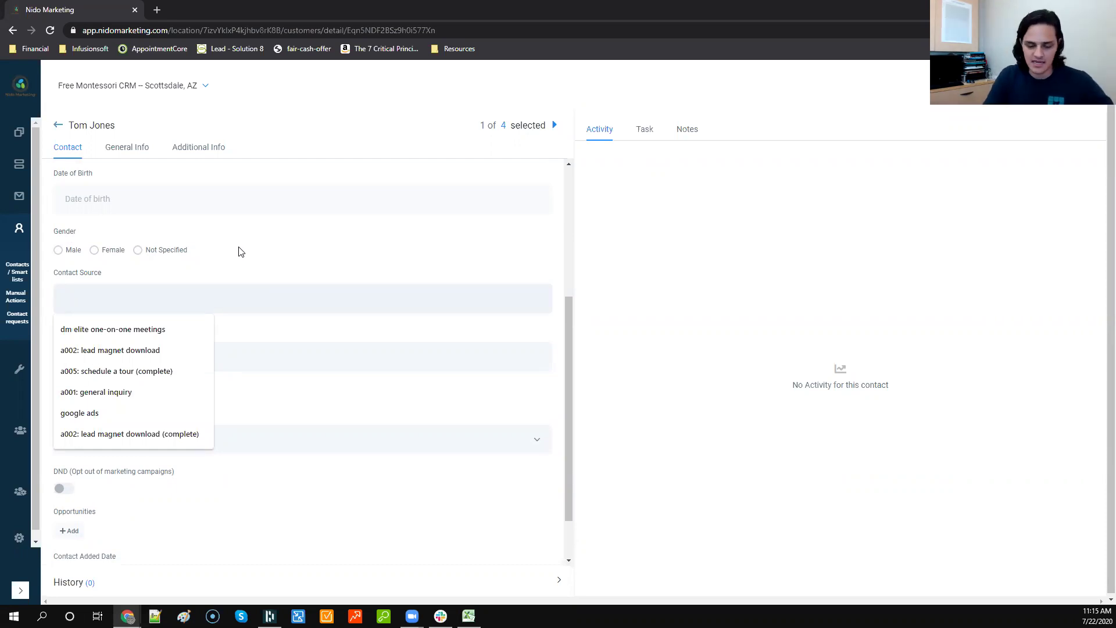
pyautogui.write('Go')
pyautogui.press('Down')
pyautogui.press('Return')
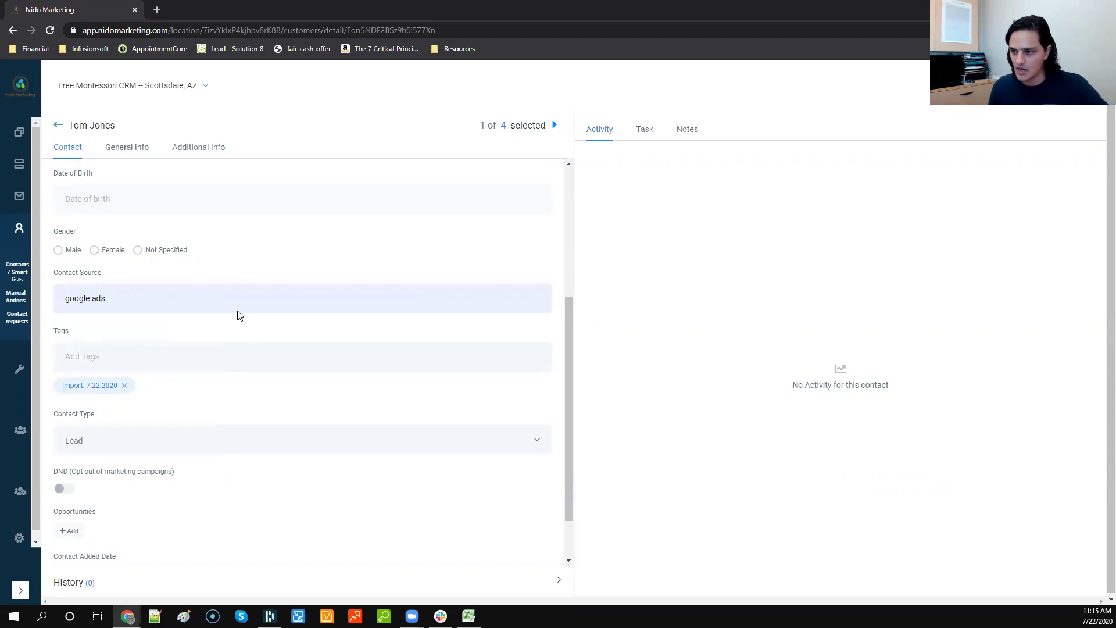
pyautogui.hotkey('ctrl', 'shift', 'Left')
pyautogui.hotkey('ctrl', 'shift', 'Left')
pyautogui.write('referr')
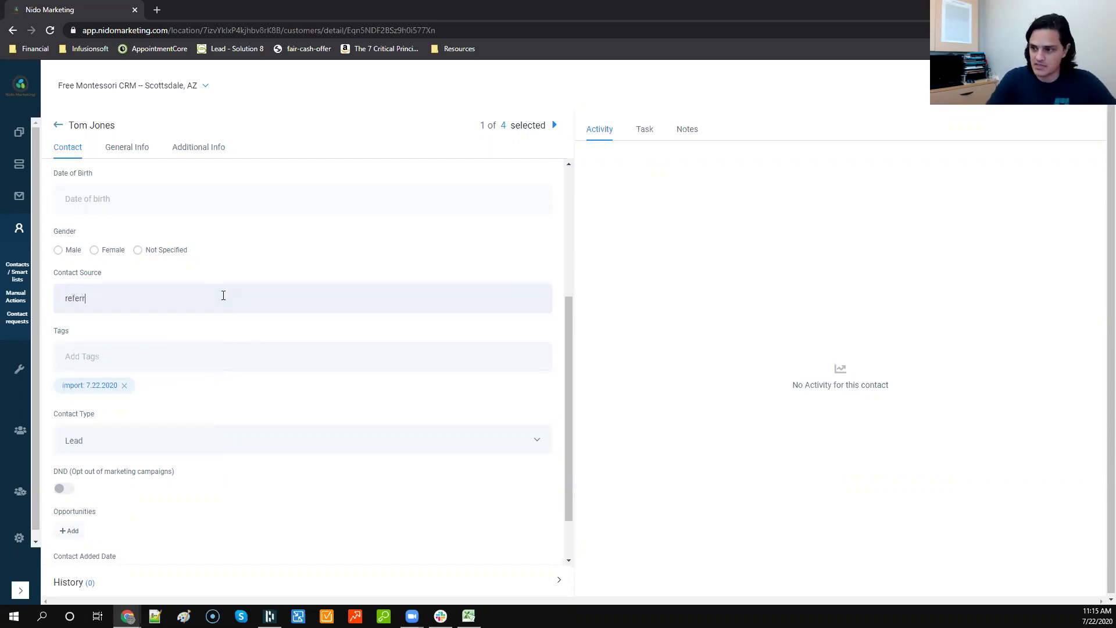
pyautogui.write('al: Micel')
# Step: Add a tour status > pending tag, remove it, and add tour status > complete instead
pyautogui.click(250, 356)
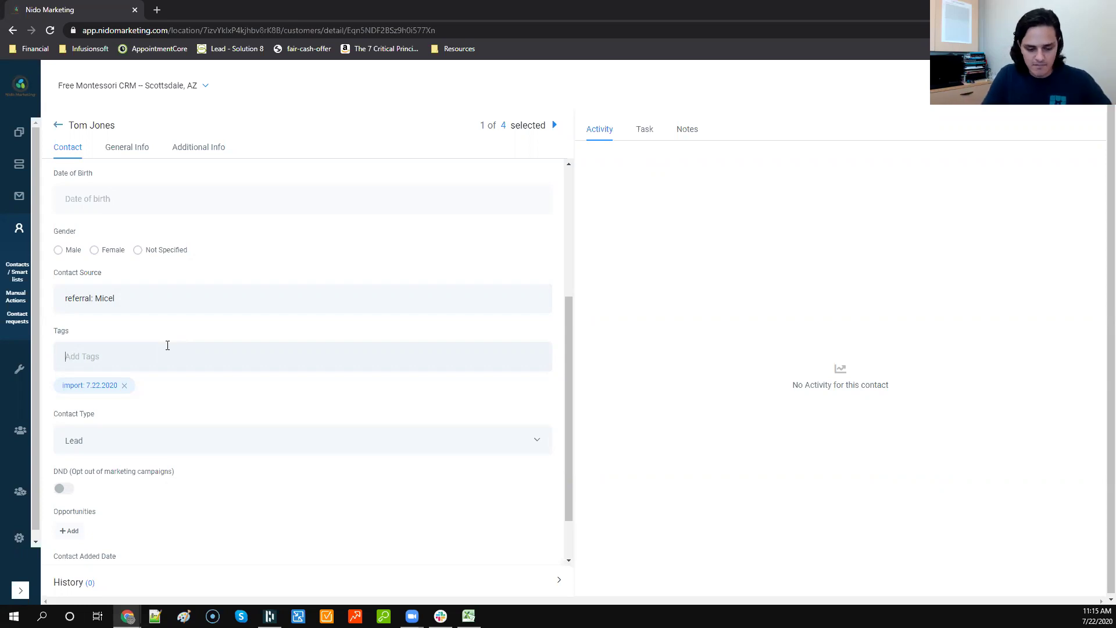
pyautogui.write('pending tour')
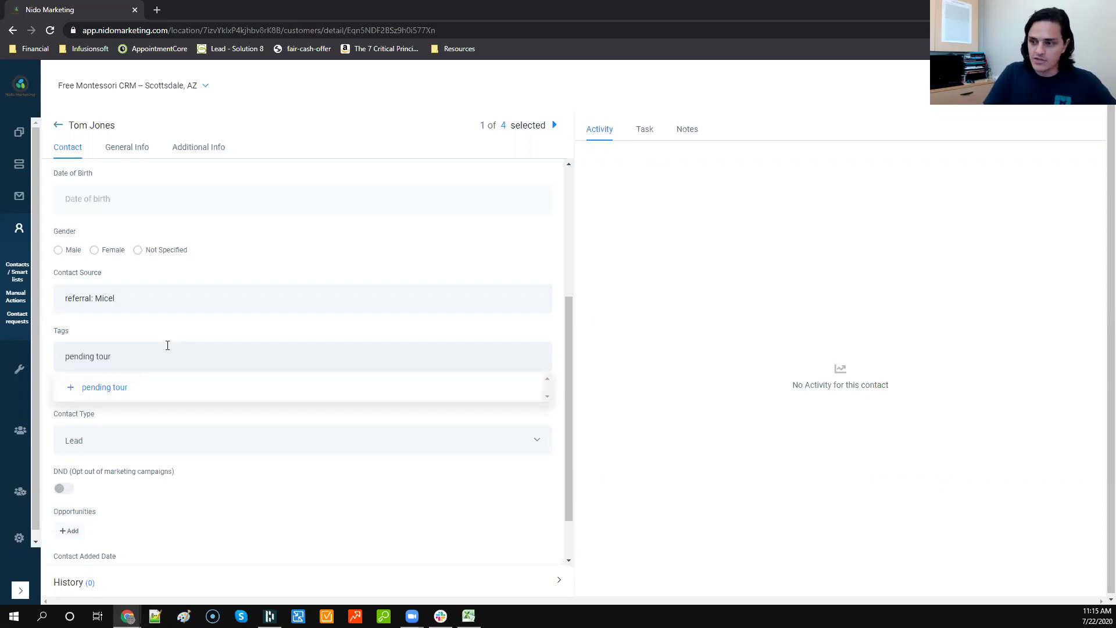
pyautogui.hotkey('ctrl', 'a')
pyautogui.write('to')
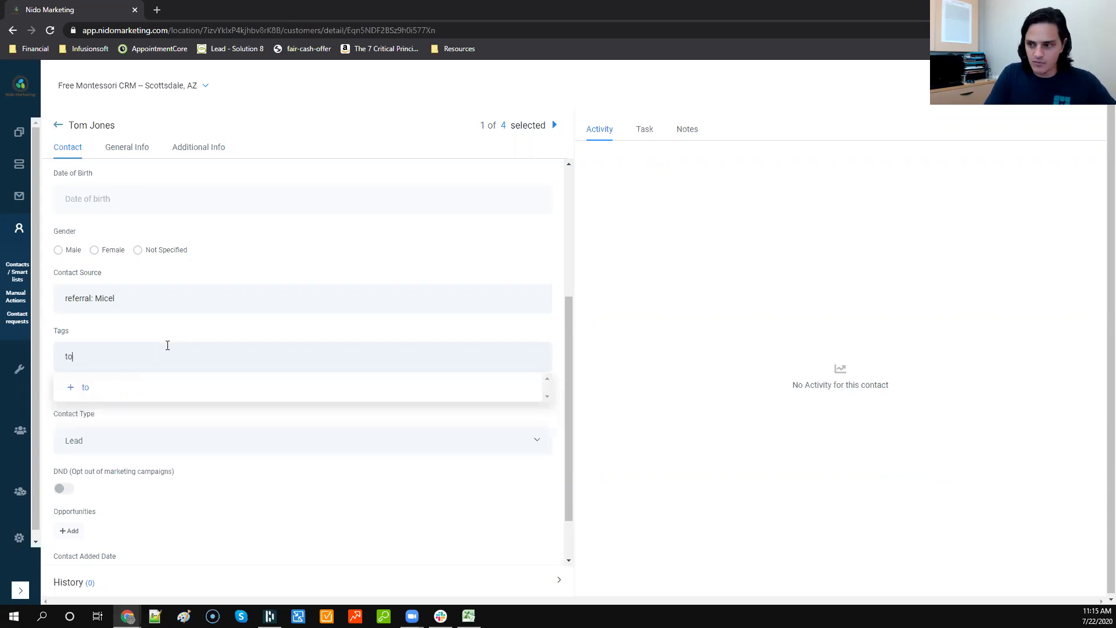
pyautogui.write('ur status > ')
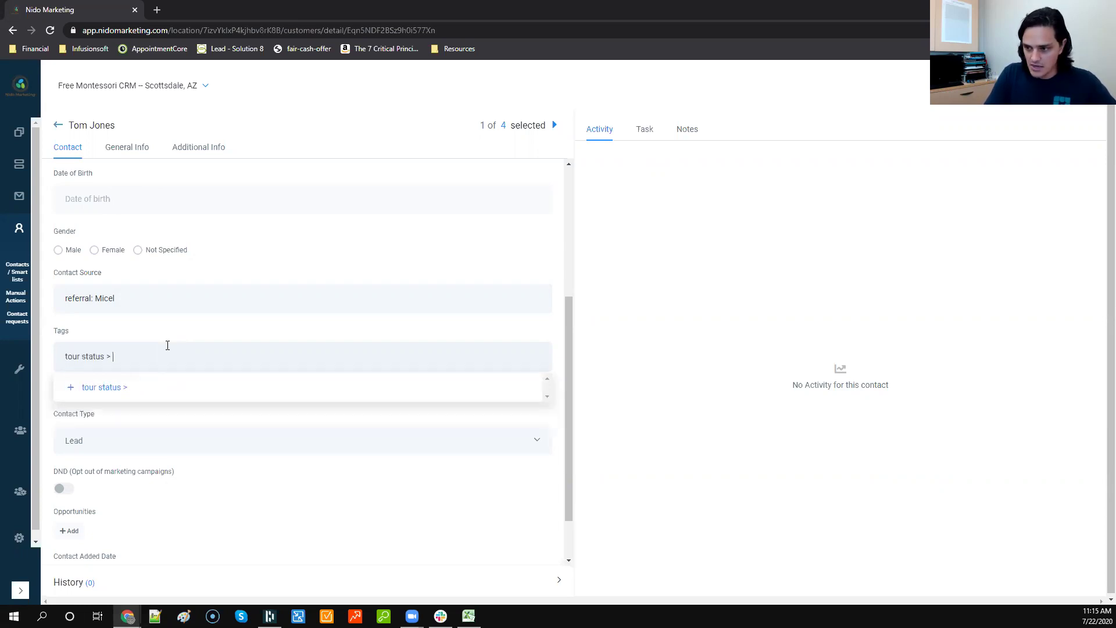
pyautogui.write('pending')
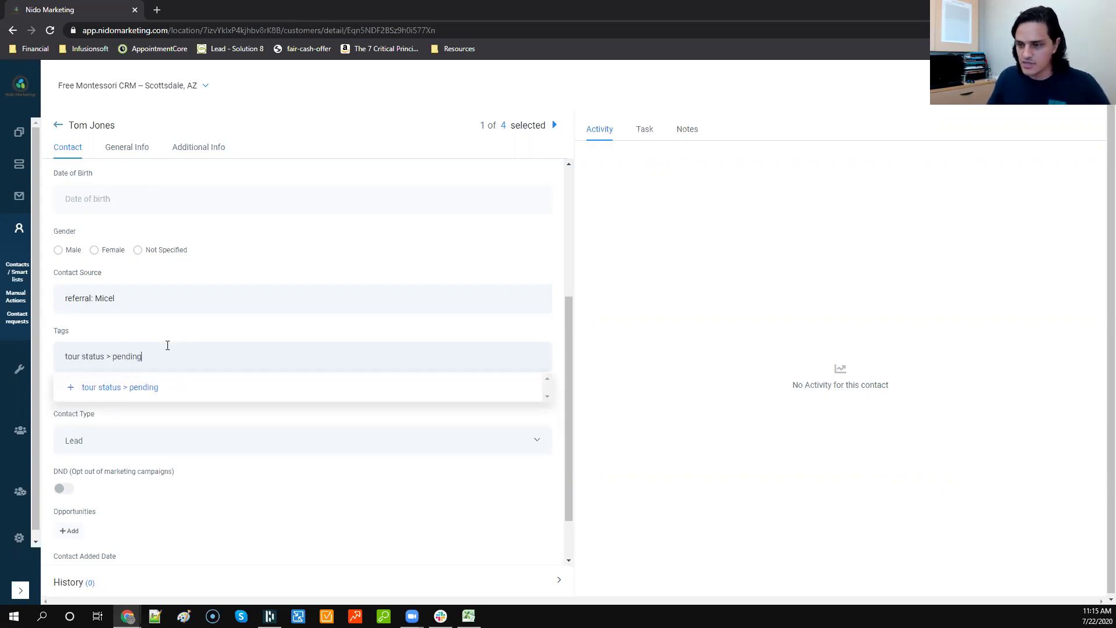
pyautogui.click(134, 391)
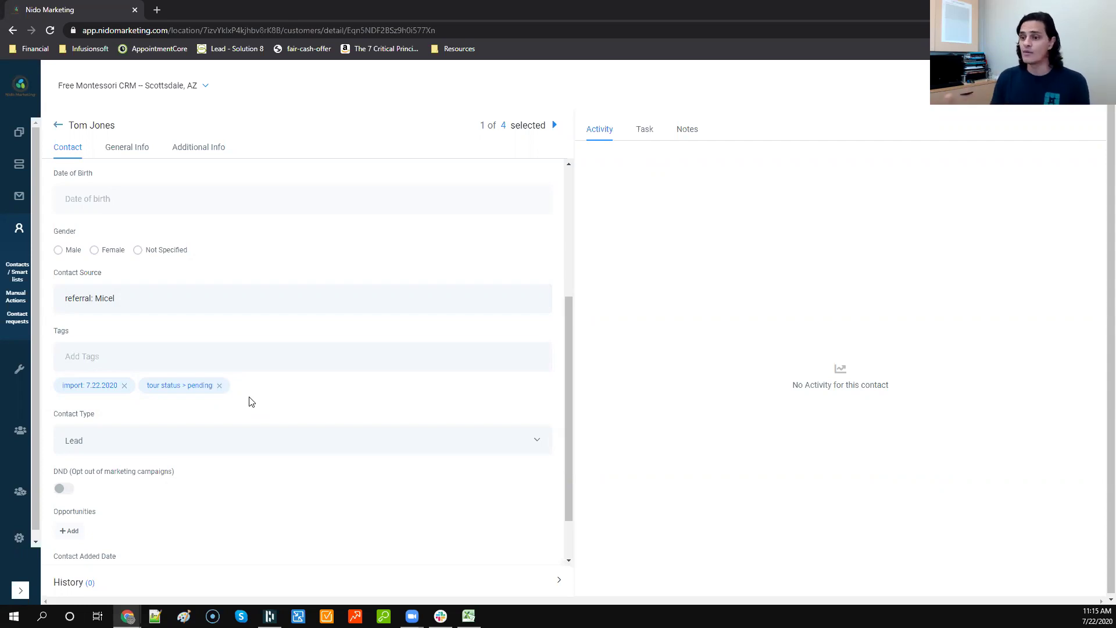
pyautogui.click(219, 385)
pyautogui.click(206, 366)
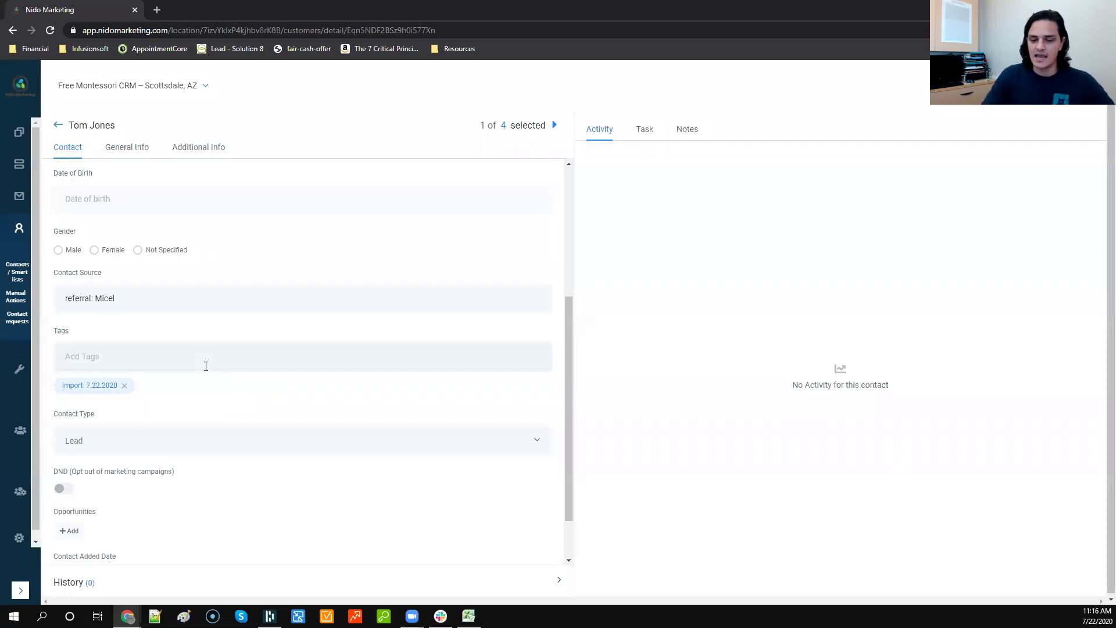
pyautogui.write('tour status ')
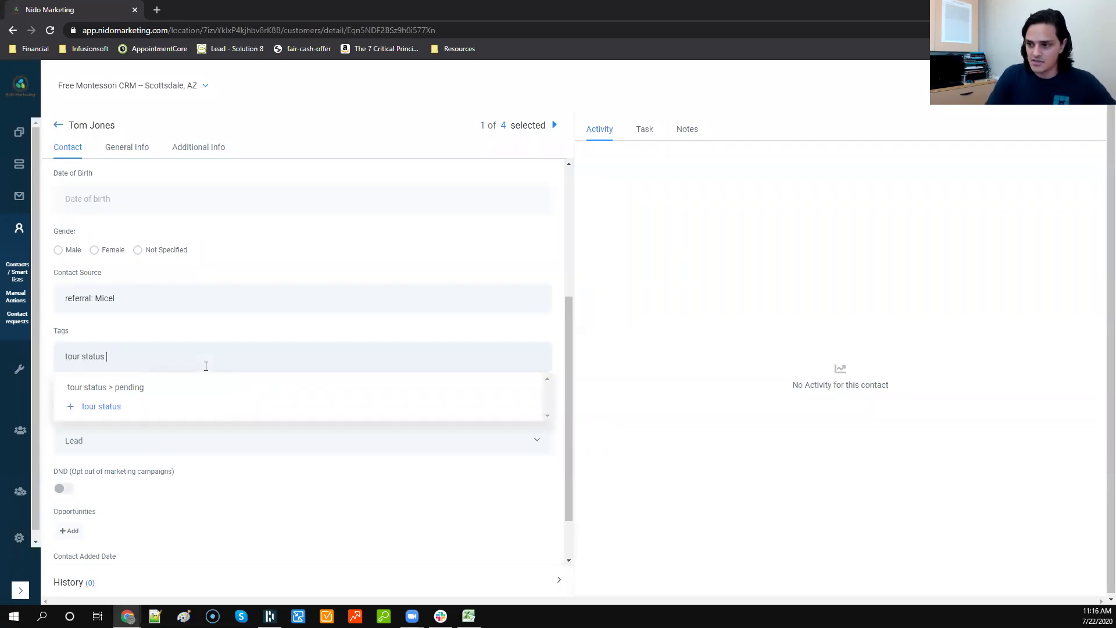
pyautogui.write('> complete')
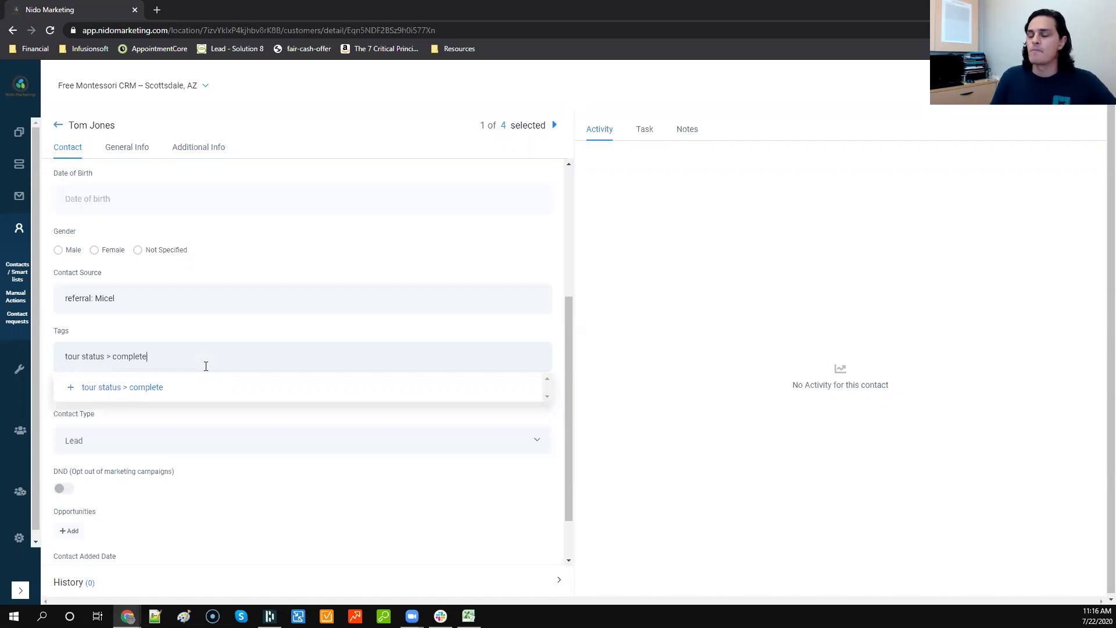
pyautogui.click(157, 387)
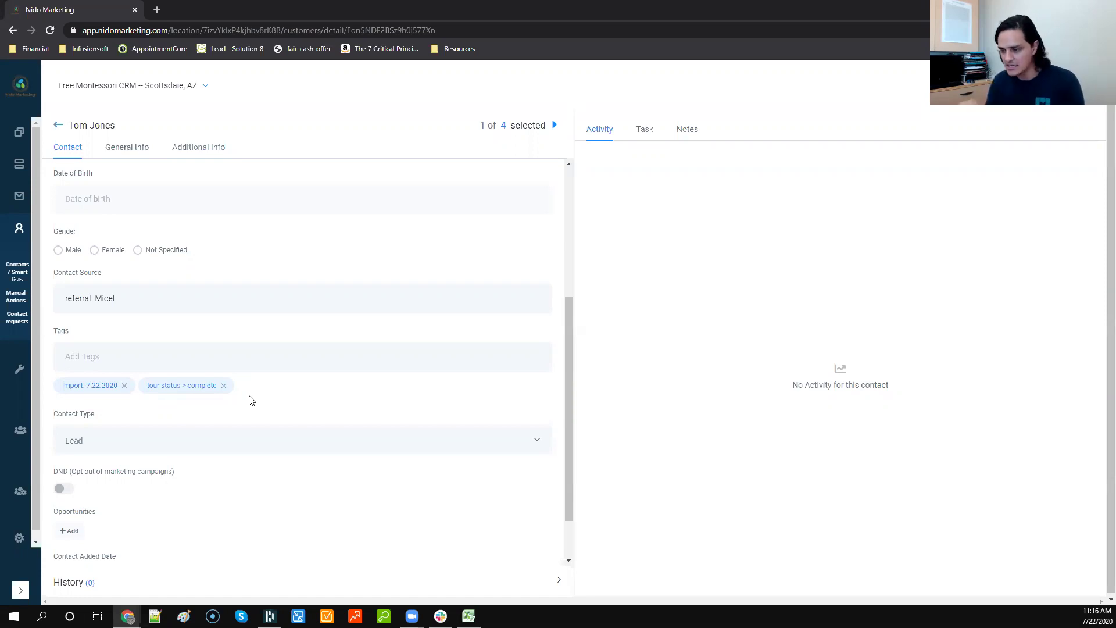
# Step: Review the contact type choices and keep Lead as the contact's type
pyautogui.scroll(-1, 250, 400)
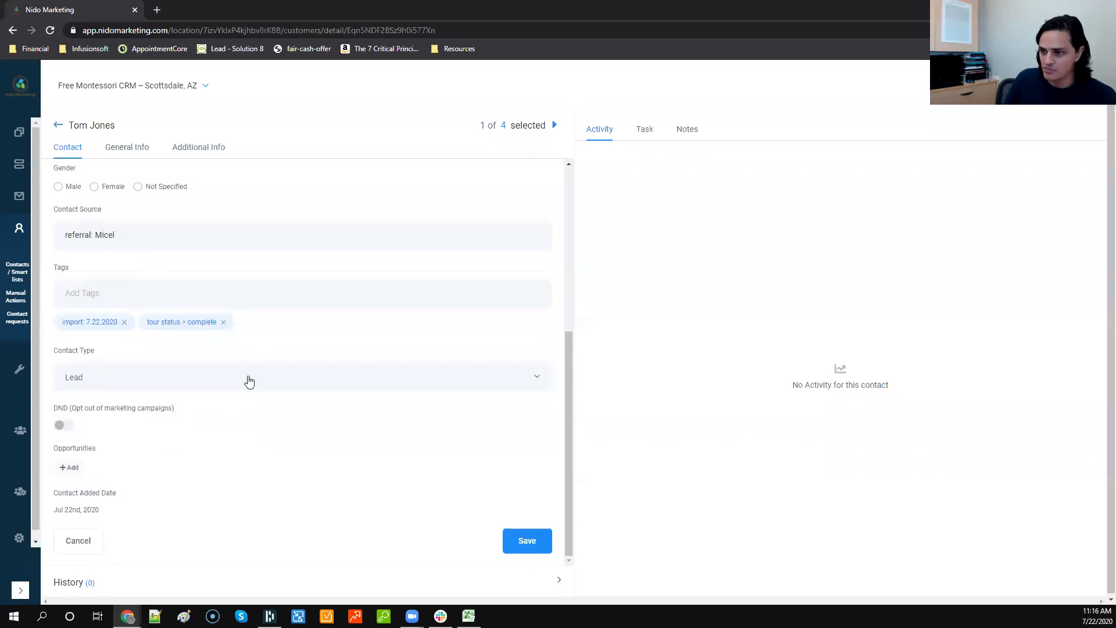
pyautogui.click(167, 374)
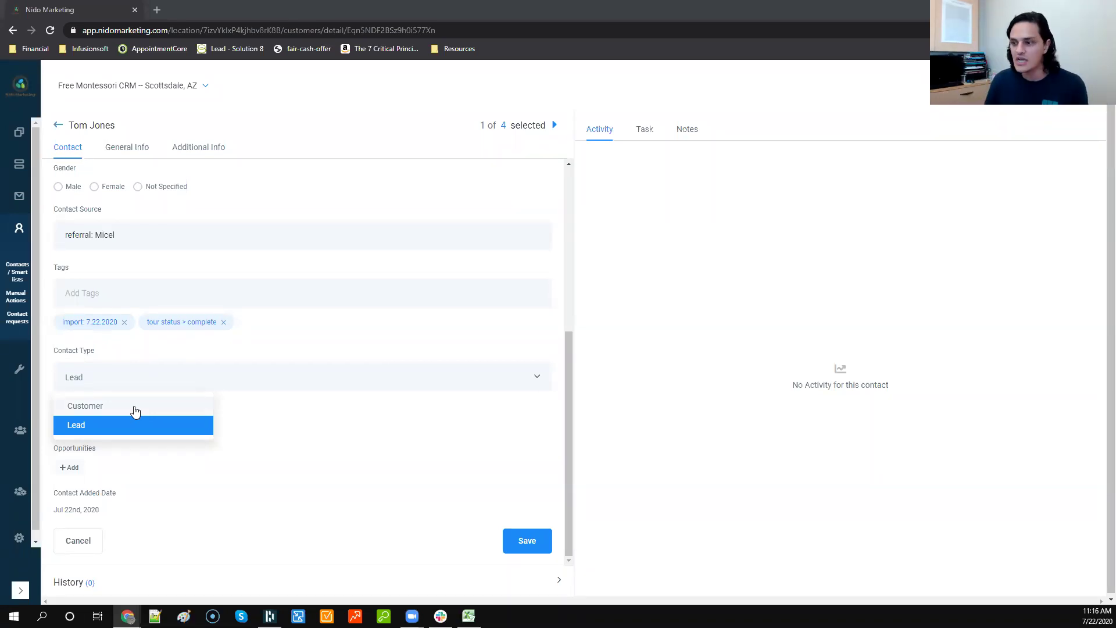
pyautogui.click(139, 427)
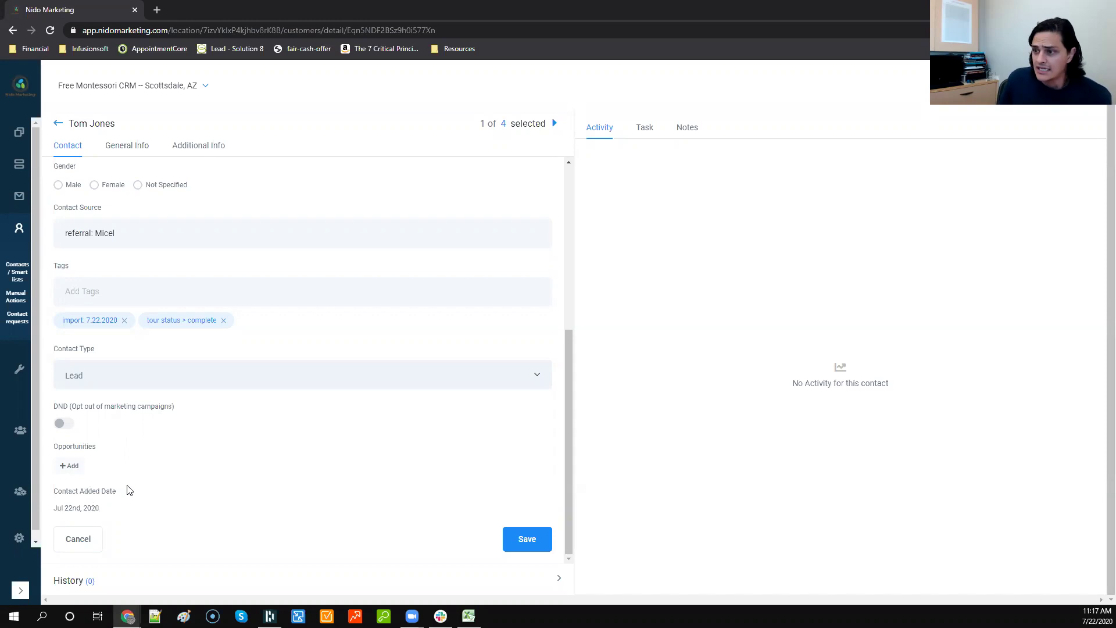
pyautogui.scroll(5, 129, 490)
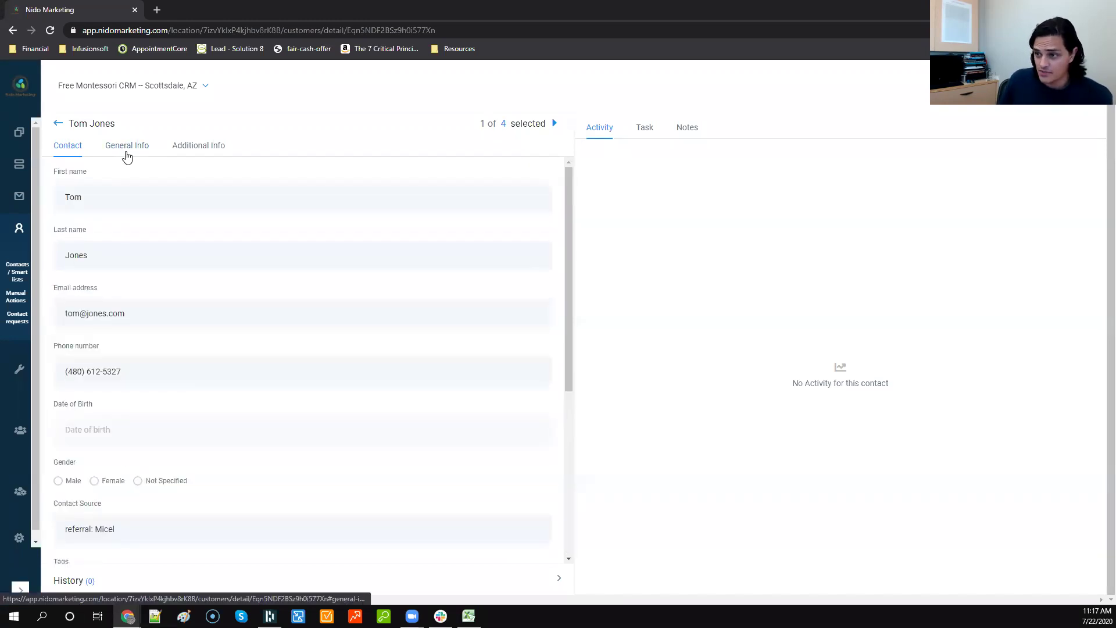
pyautogui.scroll(-5, 157, 302)
pyautogui.scroll(5, 148, 340)
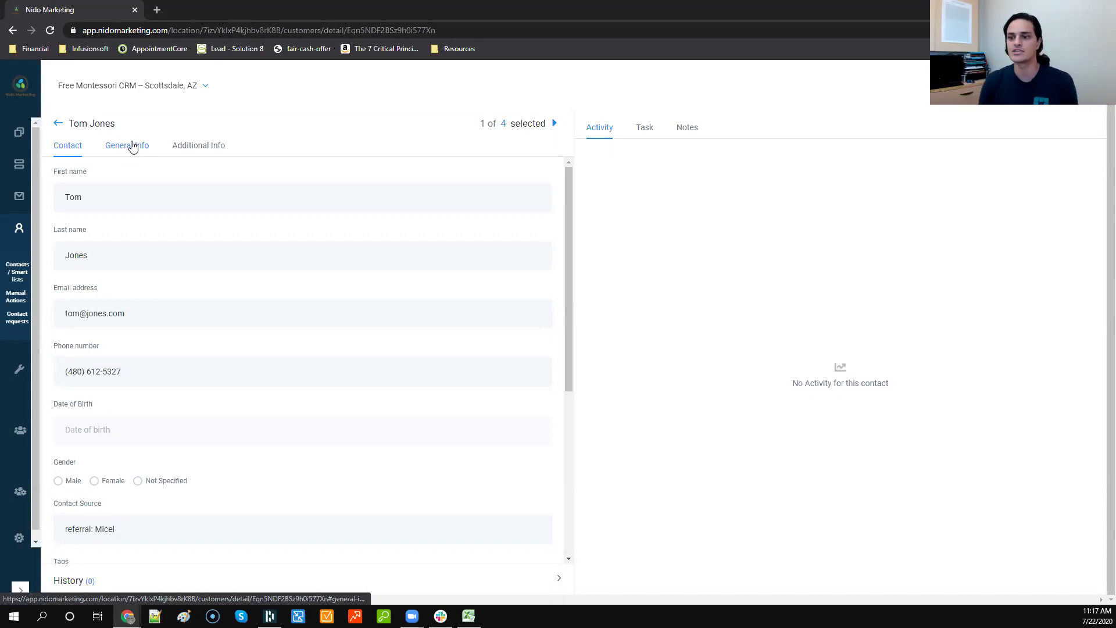
# Step: Look through the contact's General Info business and address details
pyautogui.click(133, 146)
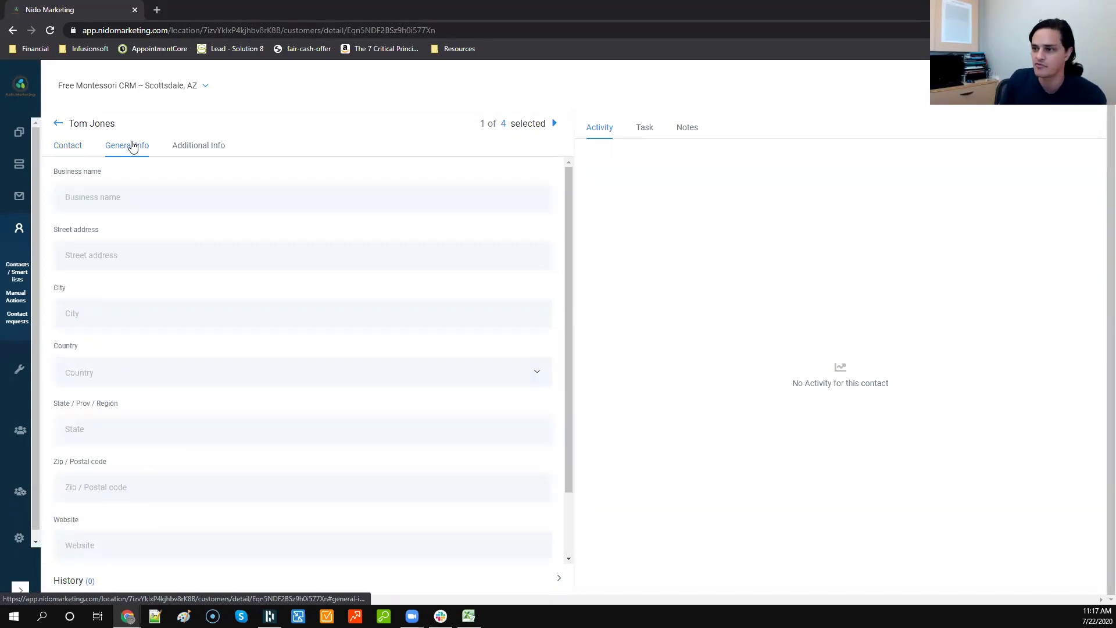
pyautogui.scroll(-2, 148, 199)
pyautogui.scroll(2, 147, 198)
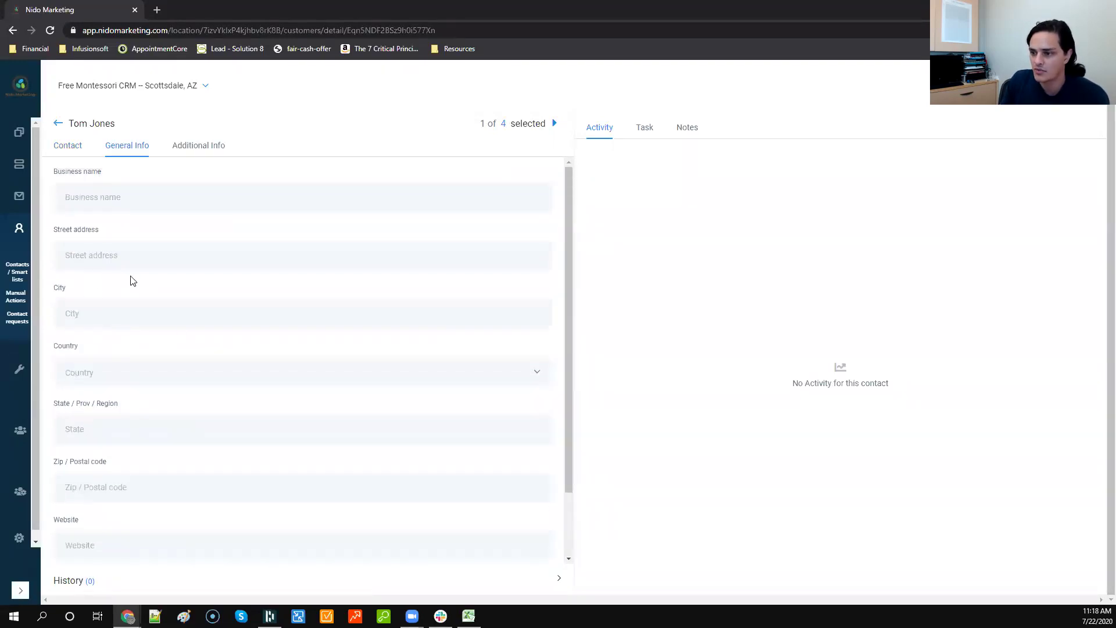
pyautogui.scroll(-2, 132, 280)
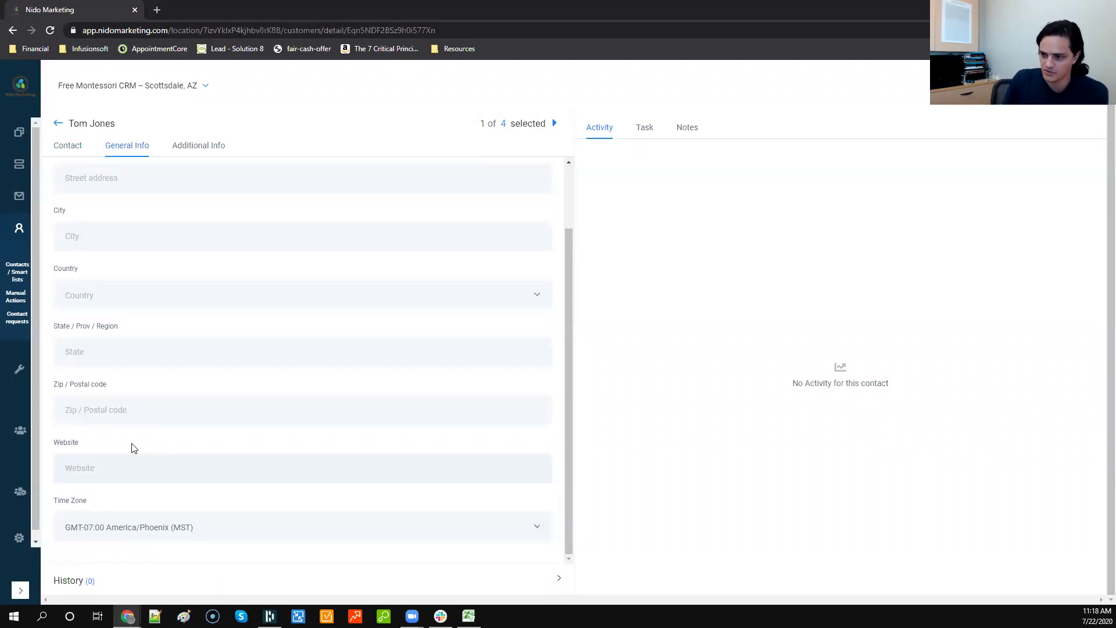
pyautogui.scroll(2, 136, 395)
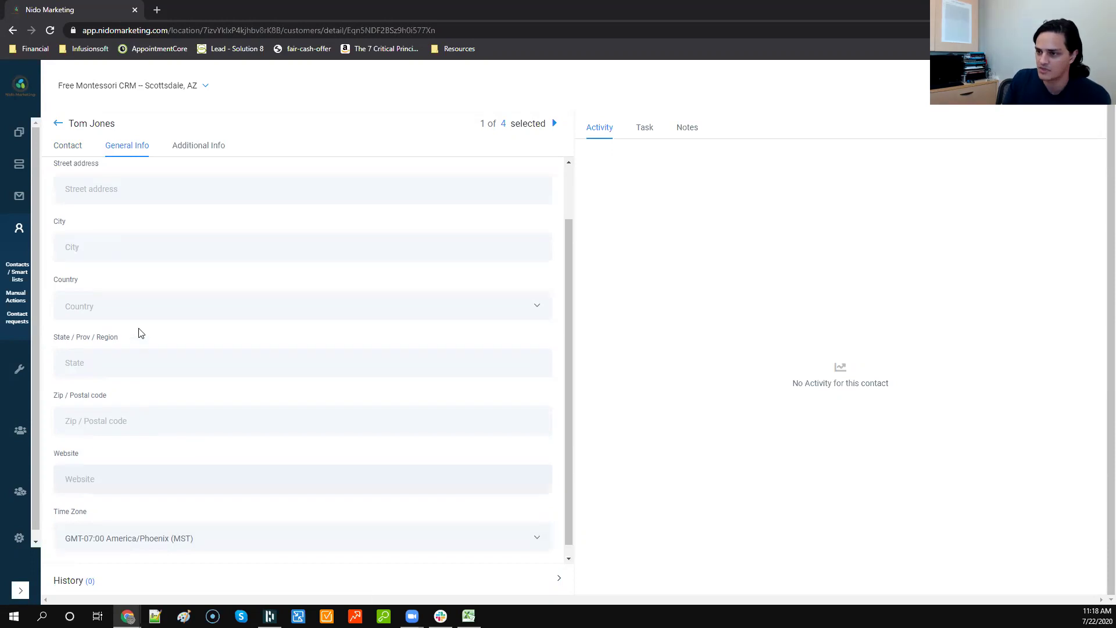
# Step: Open Additional Info and inspect the completed, current and interest program lists without choosing
pyautogui.click(194, 148)
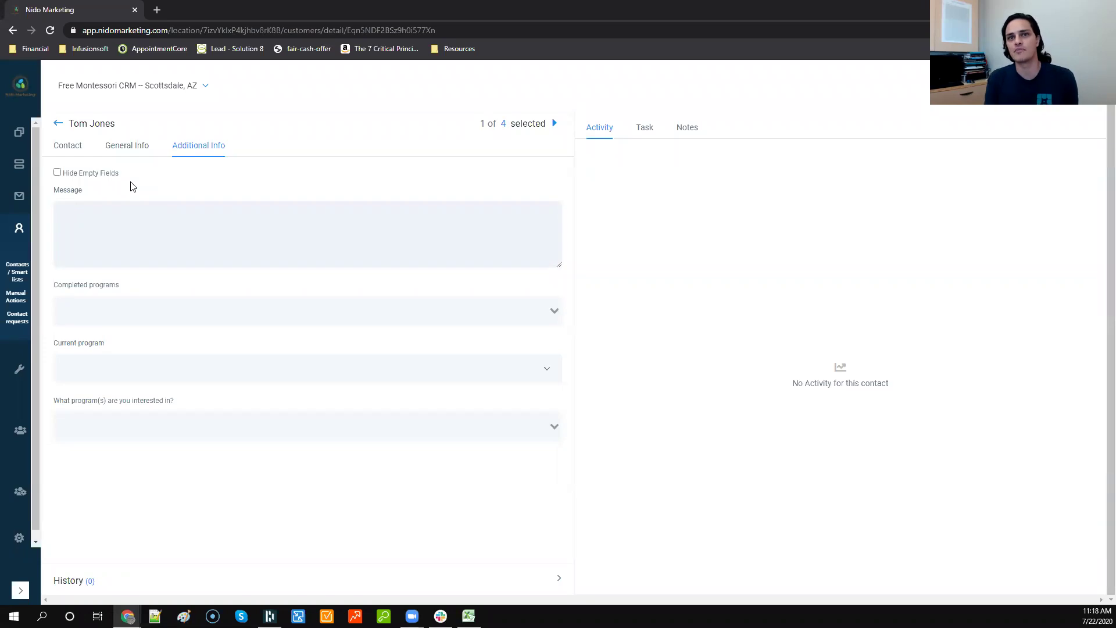
pyautogui.click(163, 310)
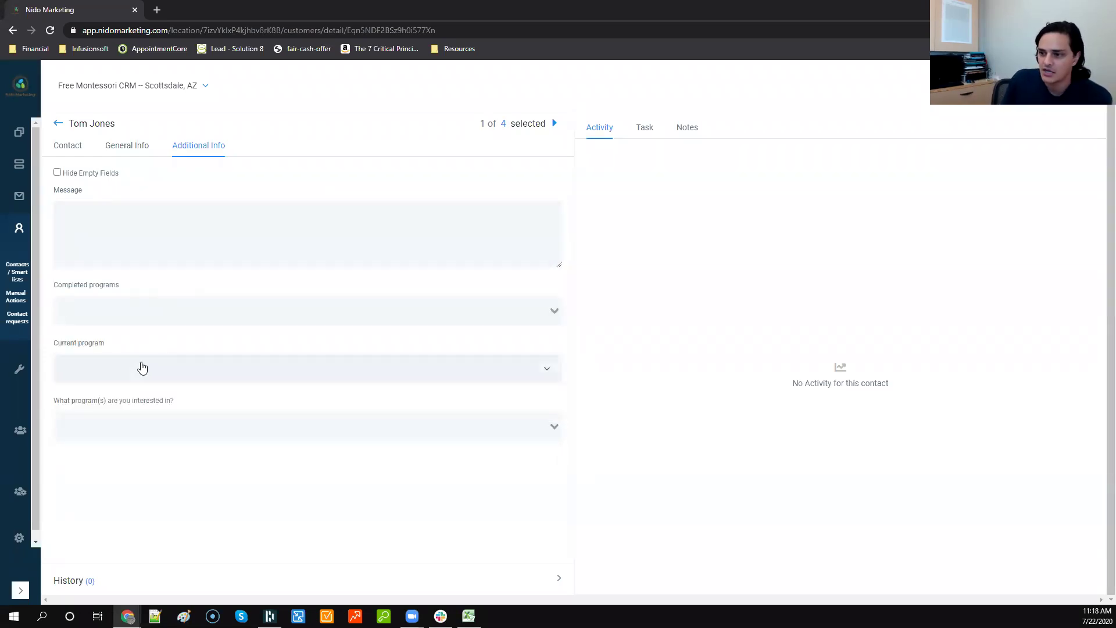
pyautogui.click(139, 368)
pyautogui.click(184, 360)
pyautogui.click(137, 428)
pyautogui.click(188, 294)
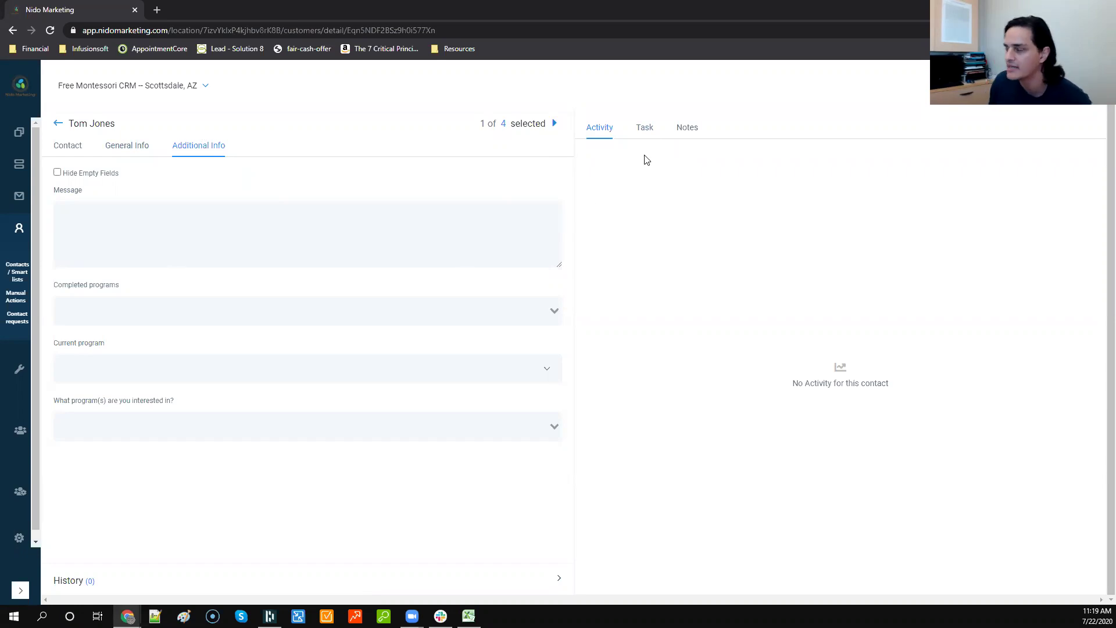
# Step: Switch the contact record's right panel to the Task tab, which lists no tasks
pyautogui.click(645, 129)
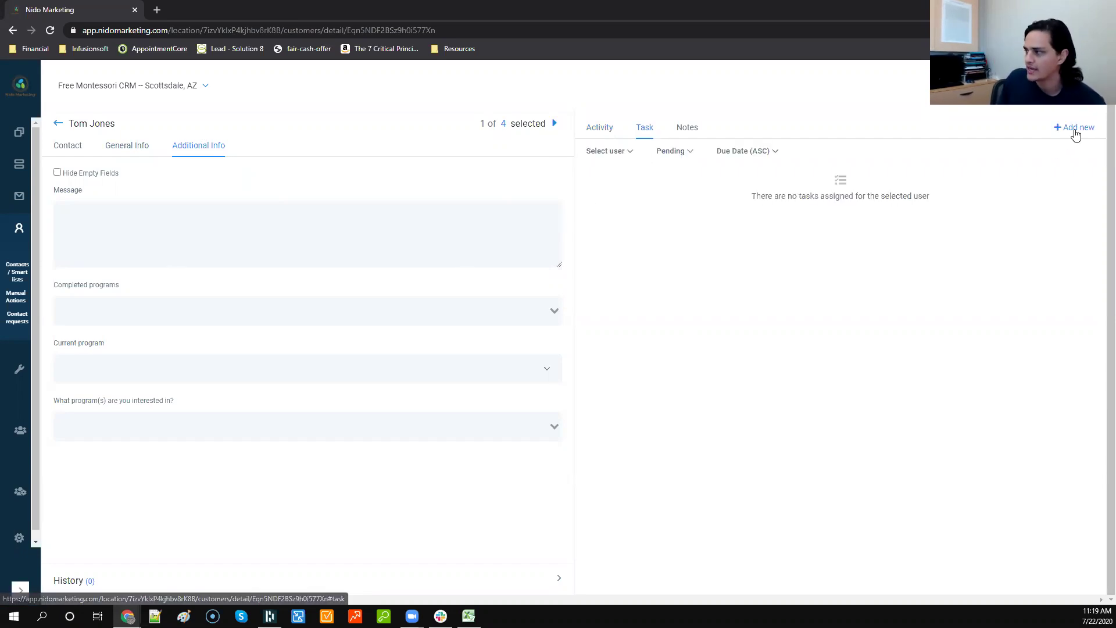
# Step: Save task 'Follow up with a phone call' ('Test description') for the team user, due Jul 31; open the dashboard in a new tab
pyautogui.click(1074, 128)
pyautogui.click(656, 184)
pyautogui.write('Follow up with a phone call')
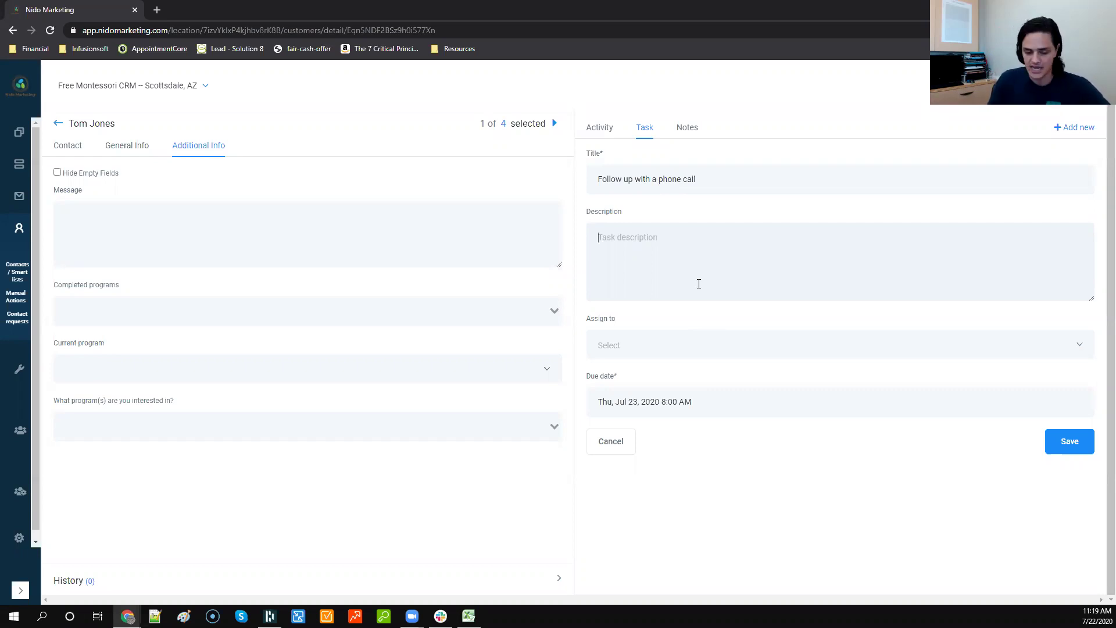
pyautogui.write('Test description')
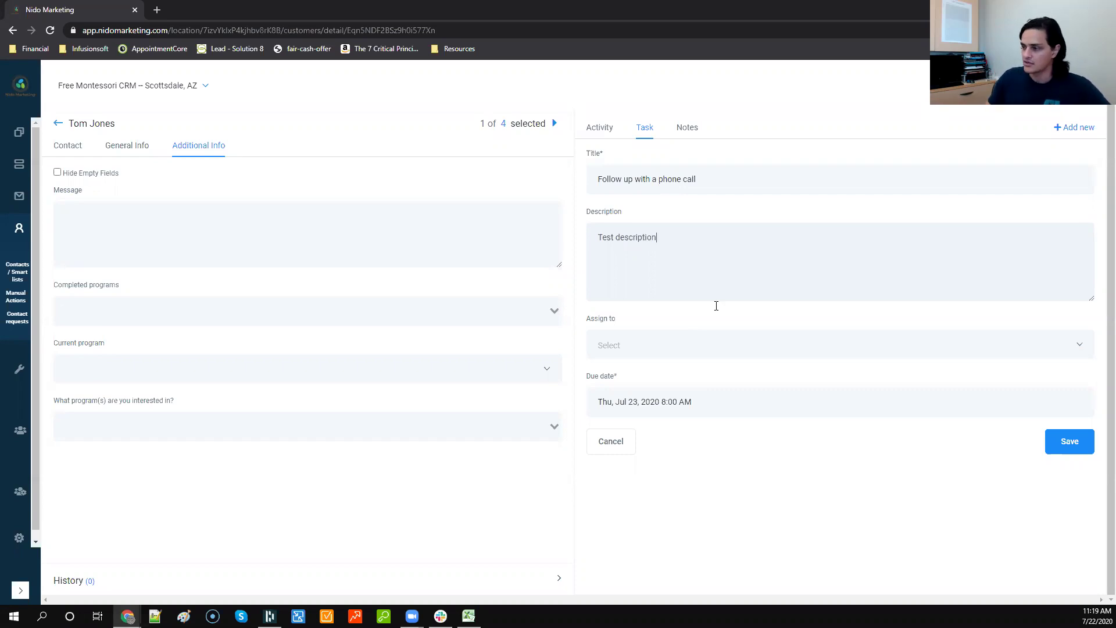
pyautogui.click(724, 346)
pyautogui.click(655, 394)
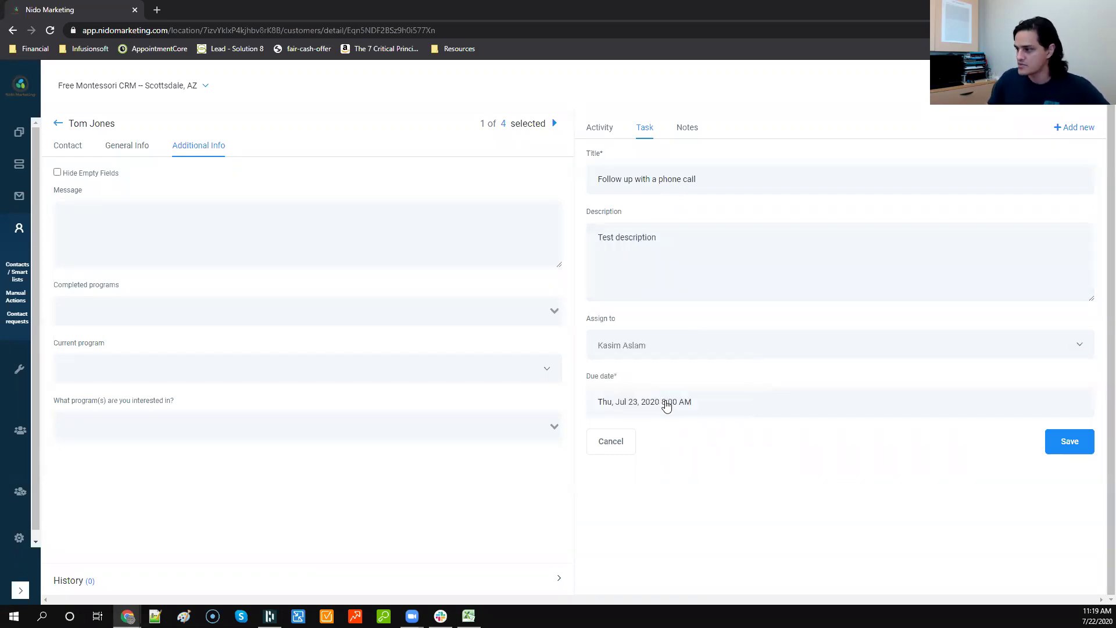
pyautogui.click(667, 406)
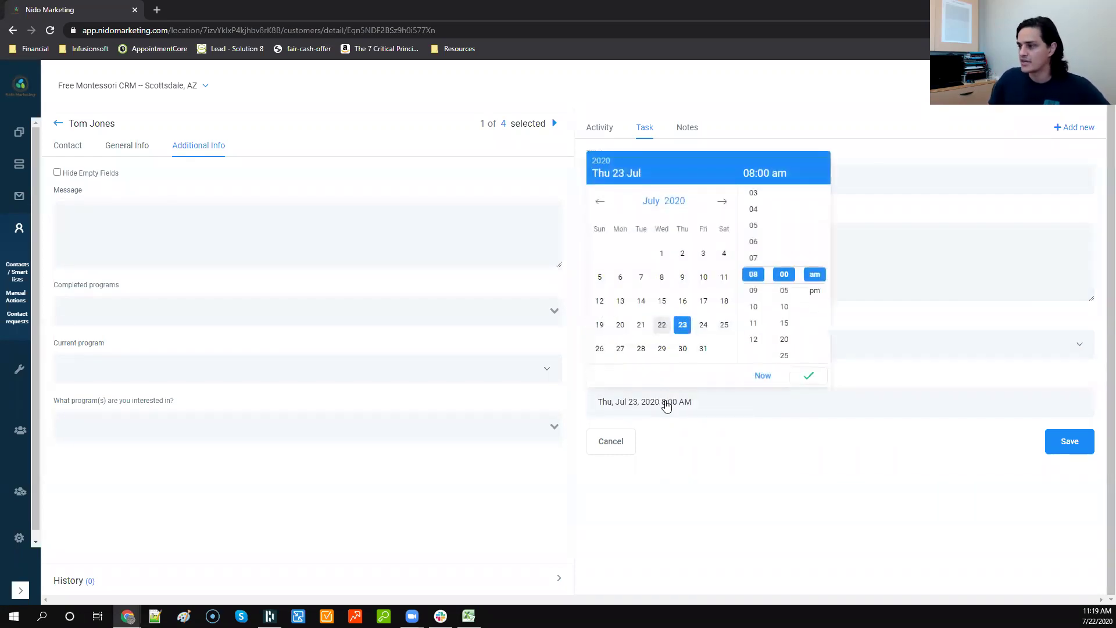
pyautogui.click(703, 349)
pyautogui.click(809, 375)
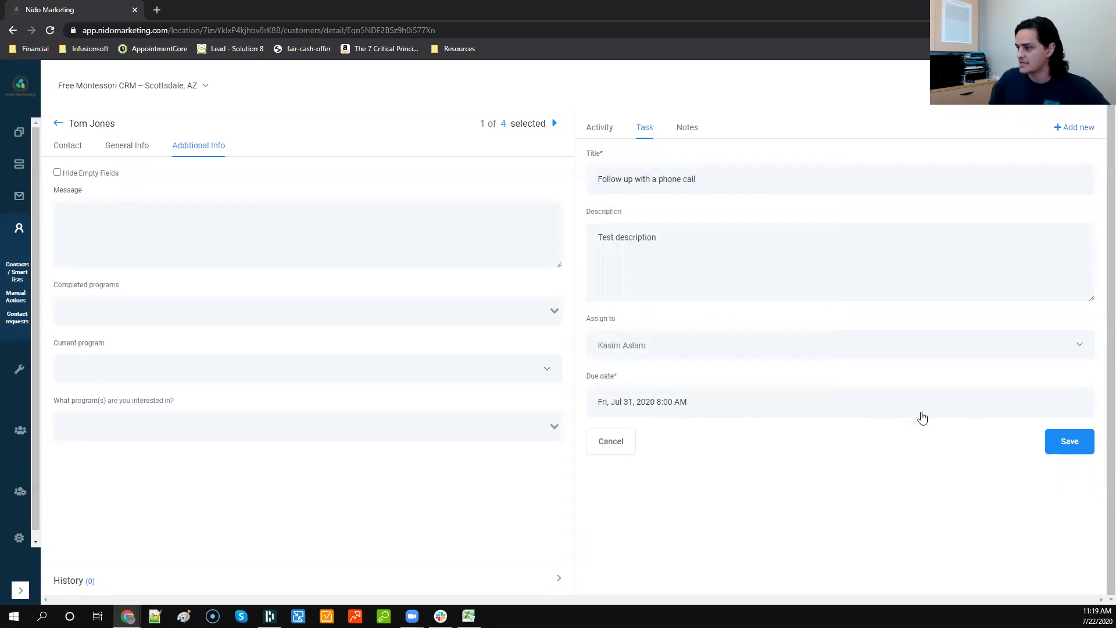
pyautogui.click(1091, 443)
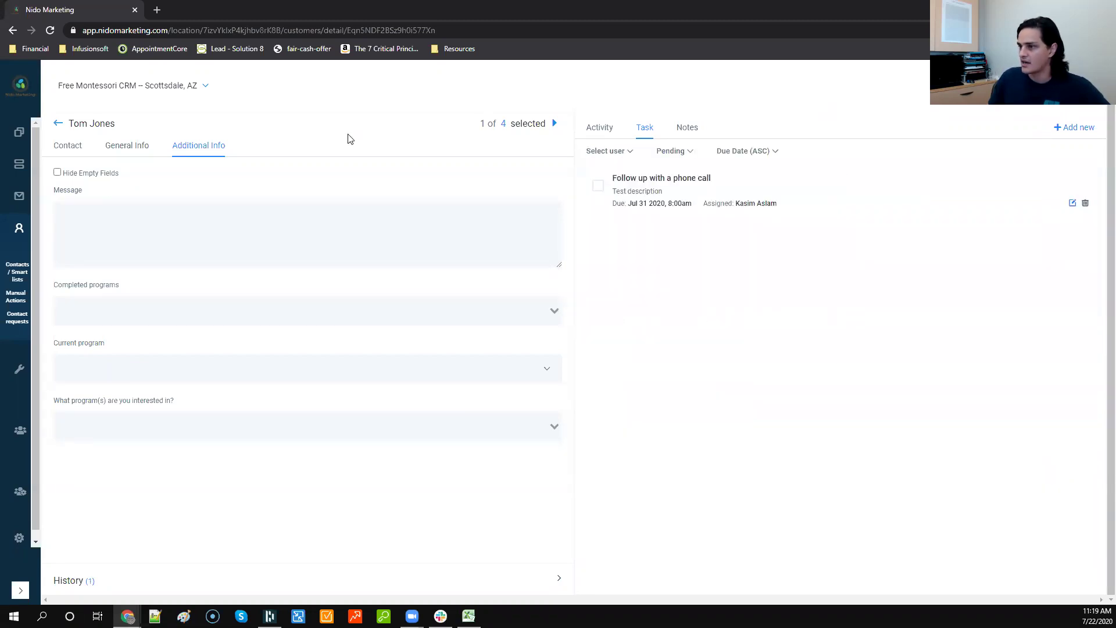
pyautogui.rightClick(19, 133)
pyautogui.click(35, 139)
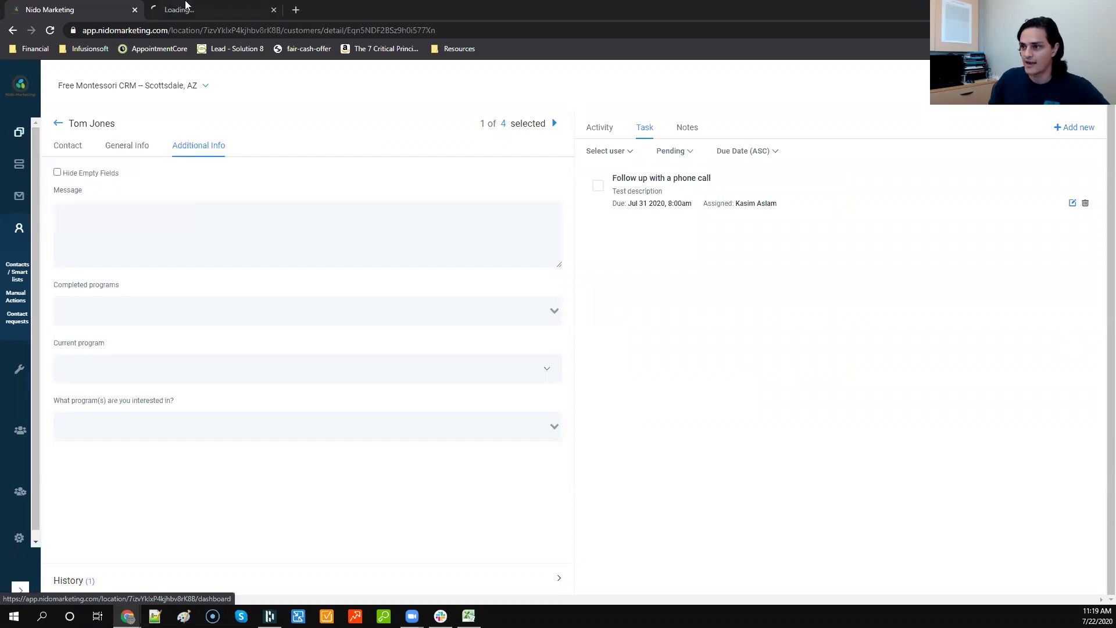
# Step: On the dashboard tab, review the task owner, status and sort options, then close the tab
pyautogui.click(191, 10)
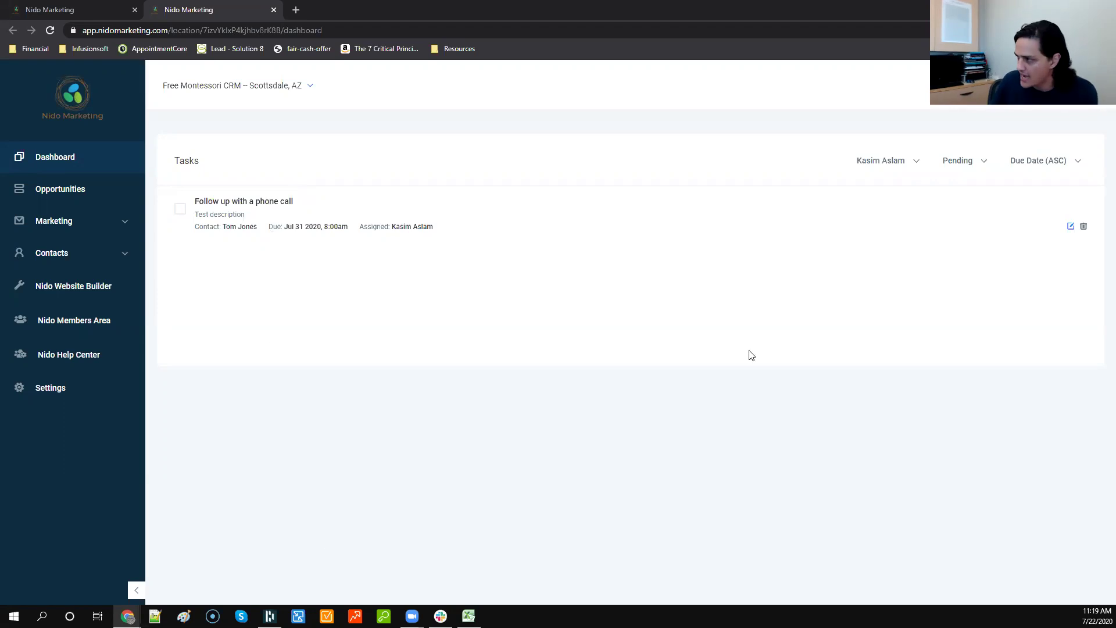
pyautogui.click(905, 162)
pyautogui.click(971, 166)
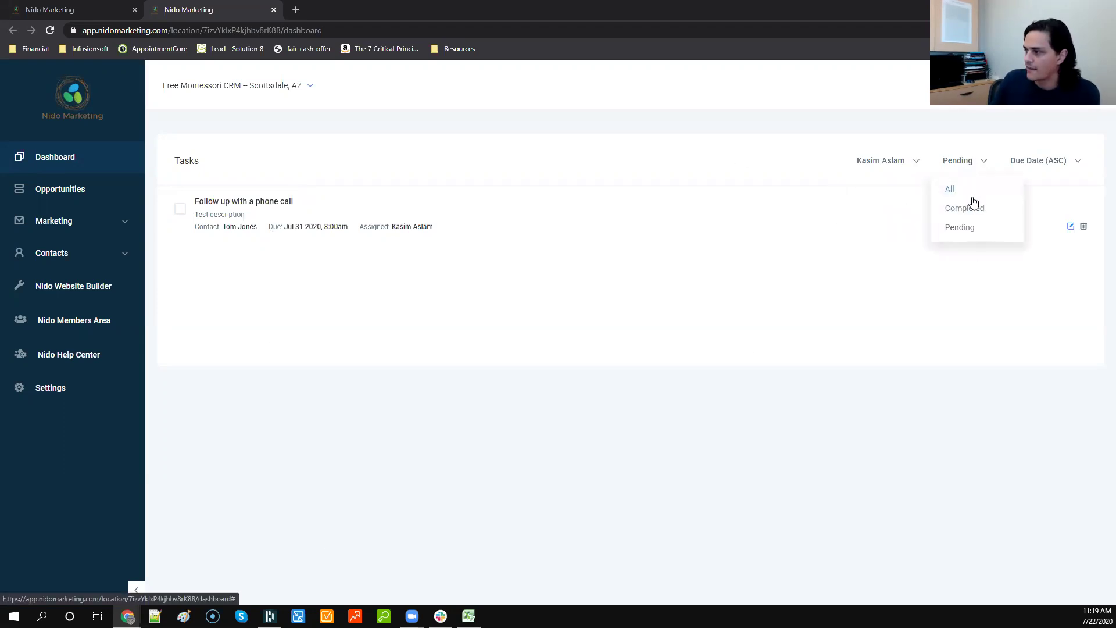
pyautogui.click(1068, 164)
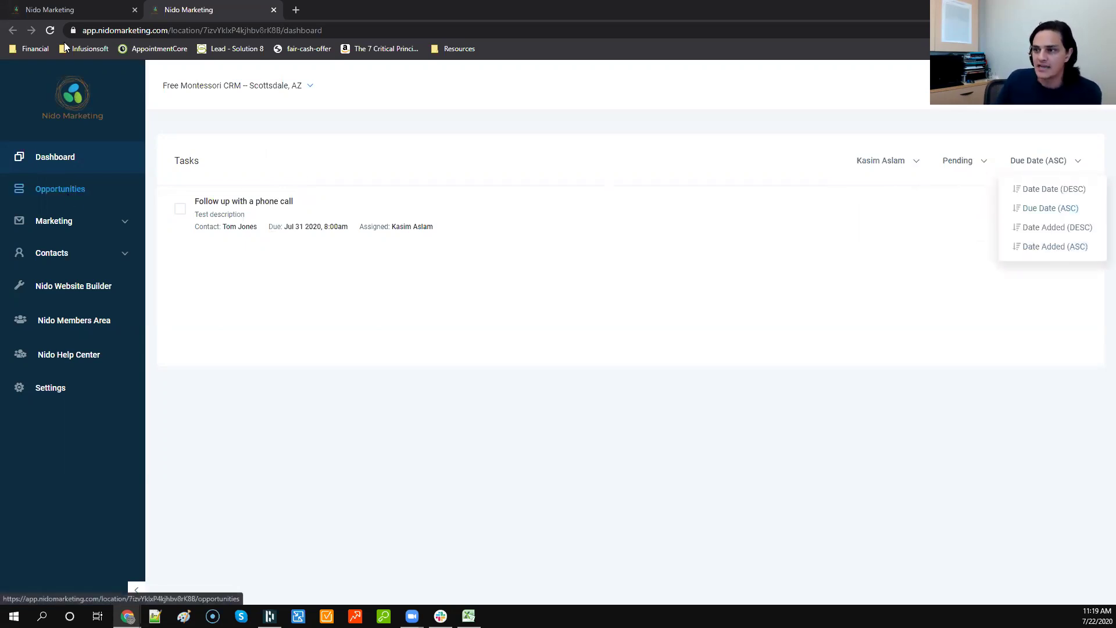
pyautogui.click(274, 10)
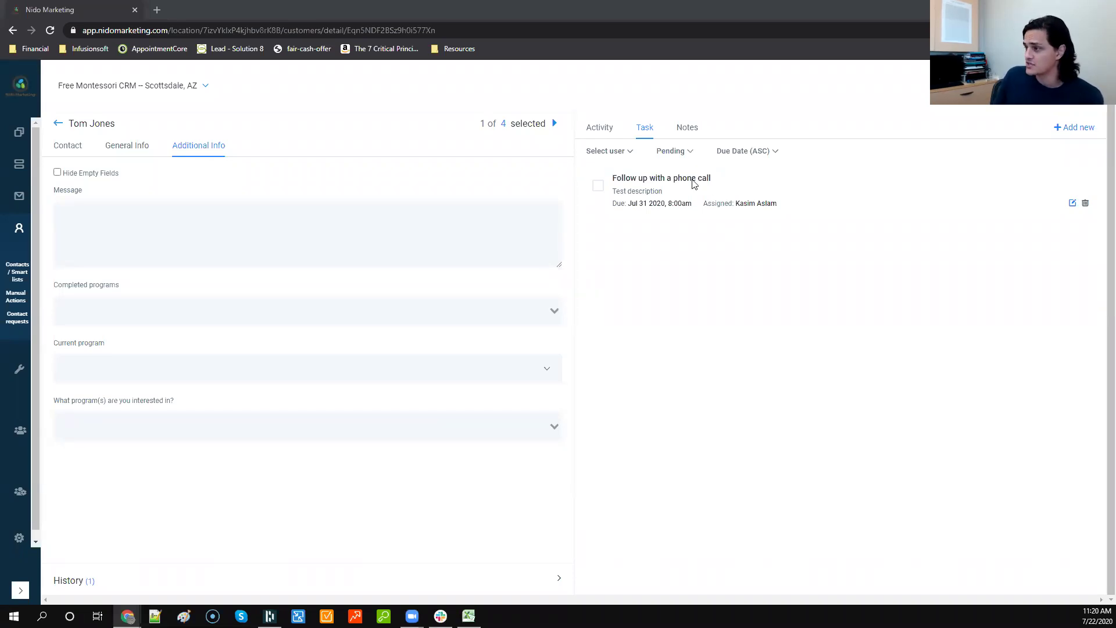
# Step: Add a note that the parent came in and toured, listing questions 1, b and c on separate lines
pyautogui.click(689, 130)
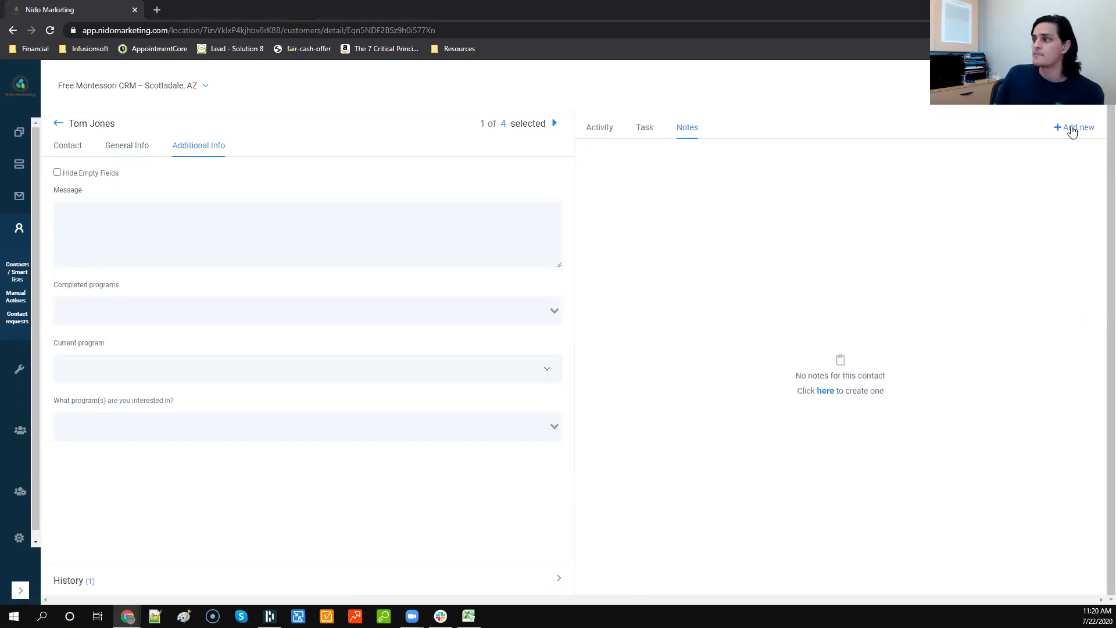
pyautogui.click(218, 215)
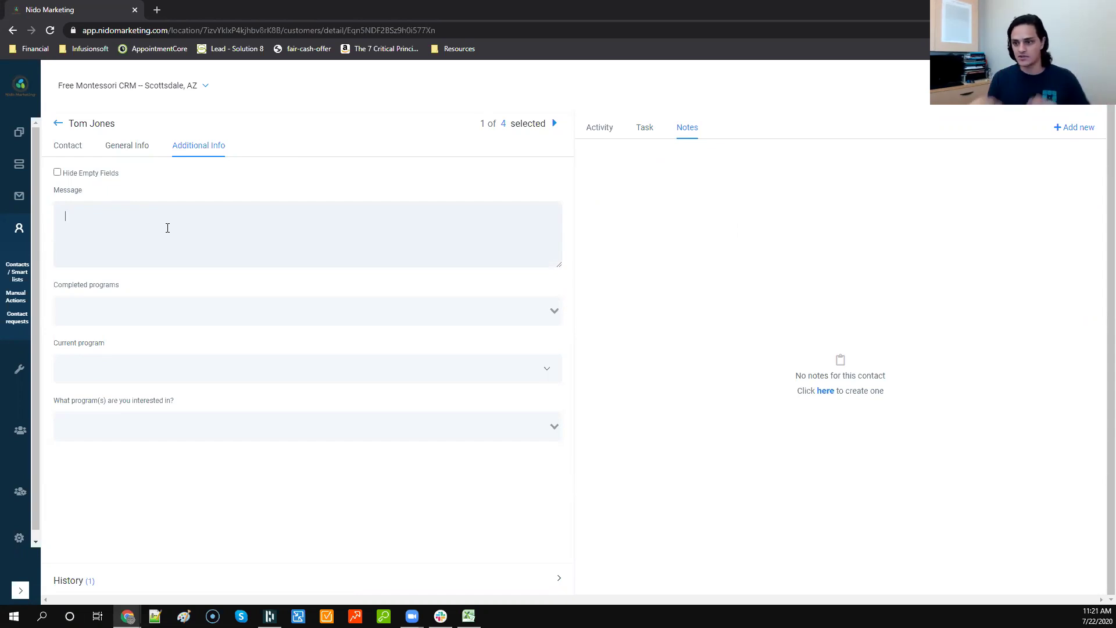
pyautogui.click(1077, 128)
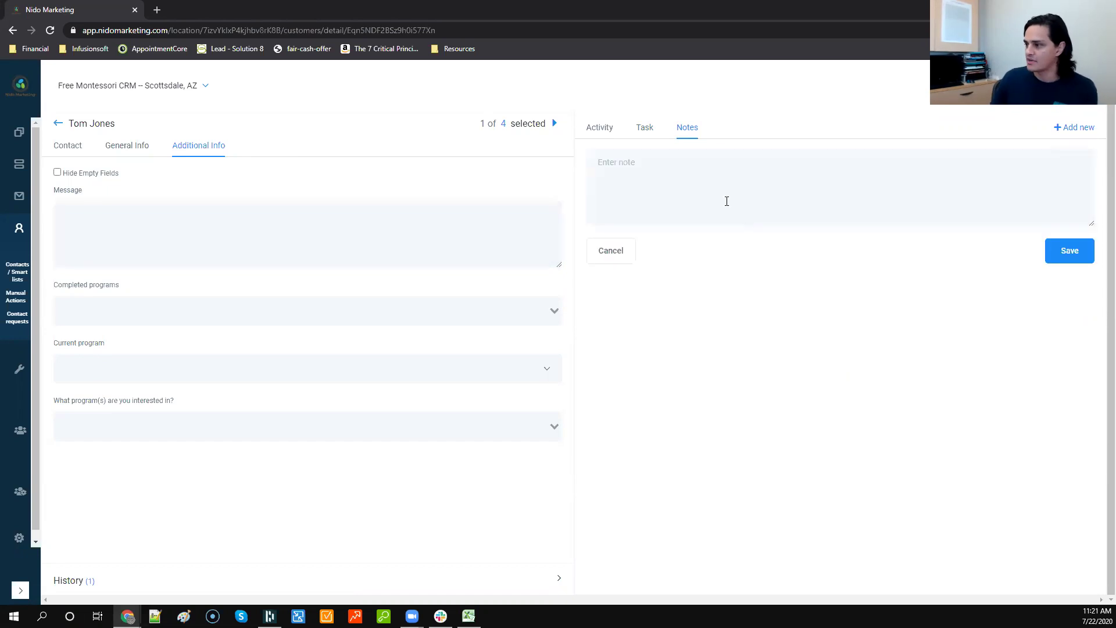
pyautogui.write('M')
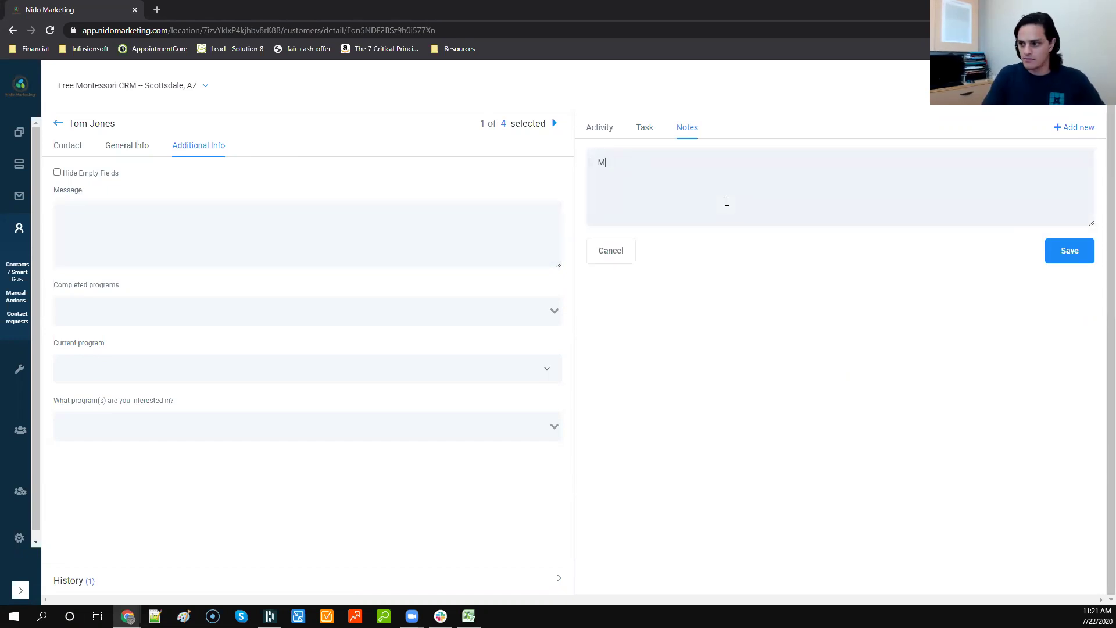
pyautogui.write('rs. Jones came ')
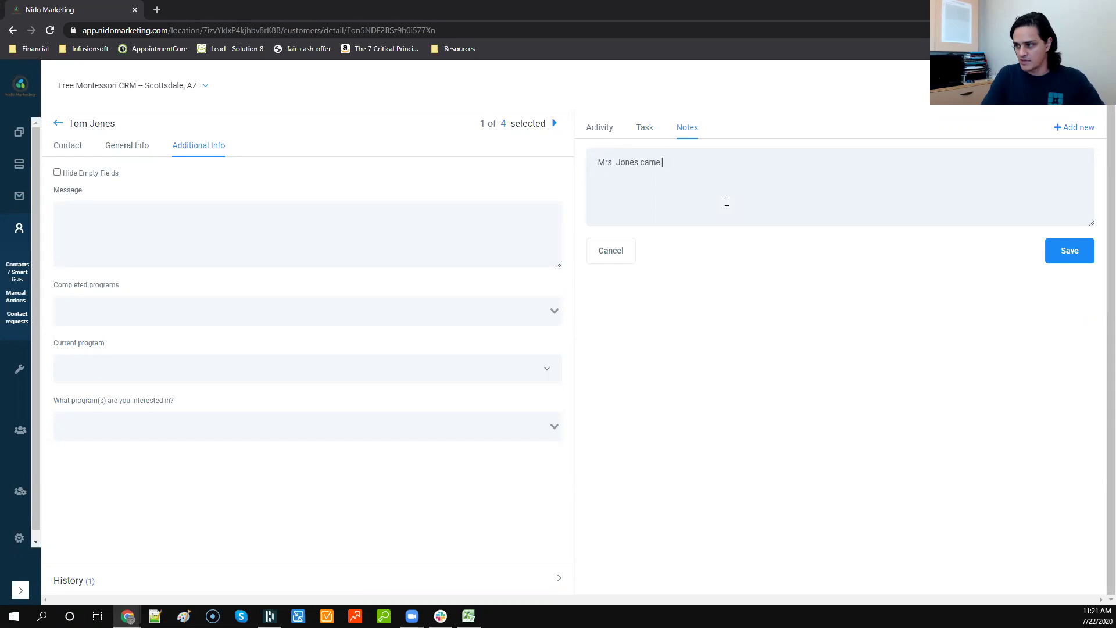
pyautogui.write('in and toured...')
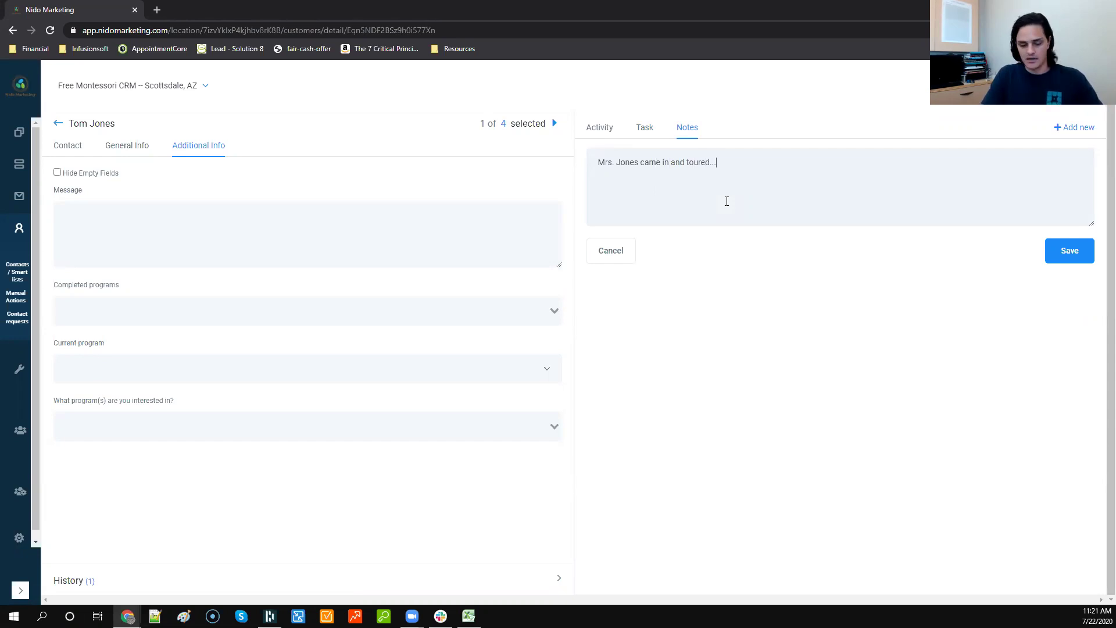
pyautogui.write('had these questions: 1')
pyautogui.press('Return')
pyautogui.write('b')
pyautogui.press('Return')
pyautogui.write('c')
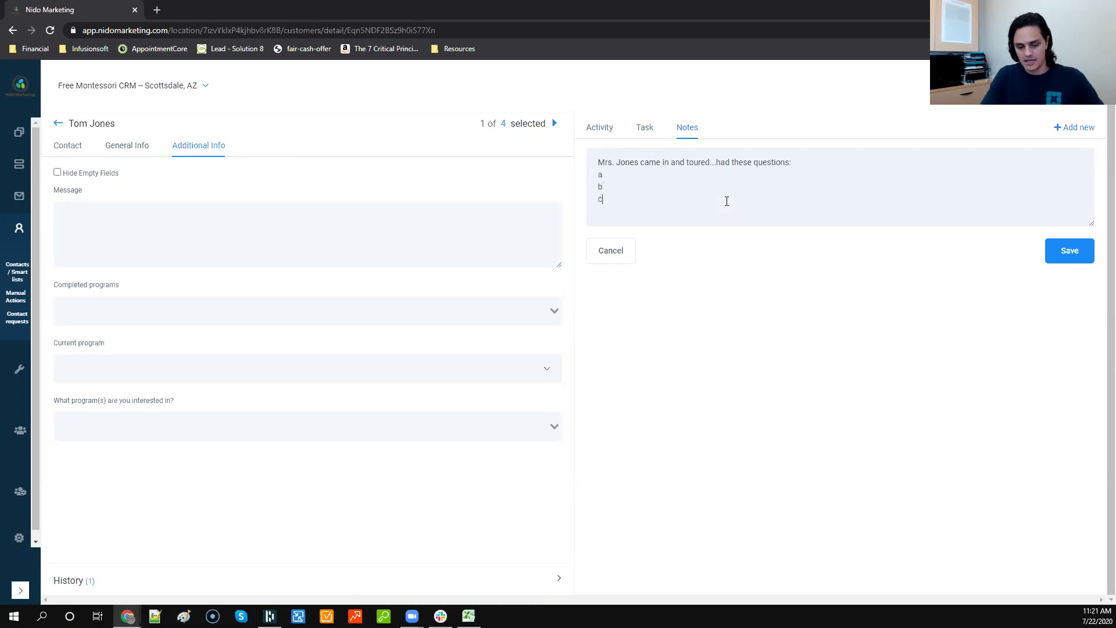
pyautogui.click(1069, 251)
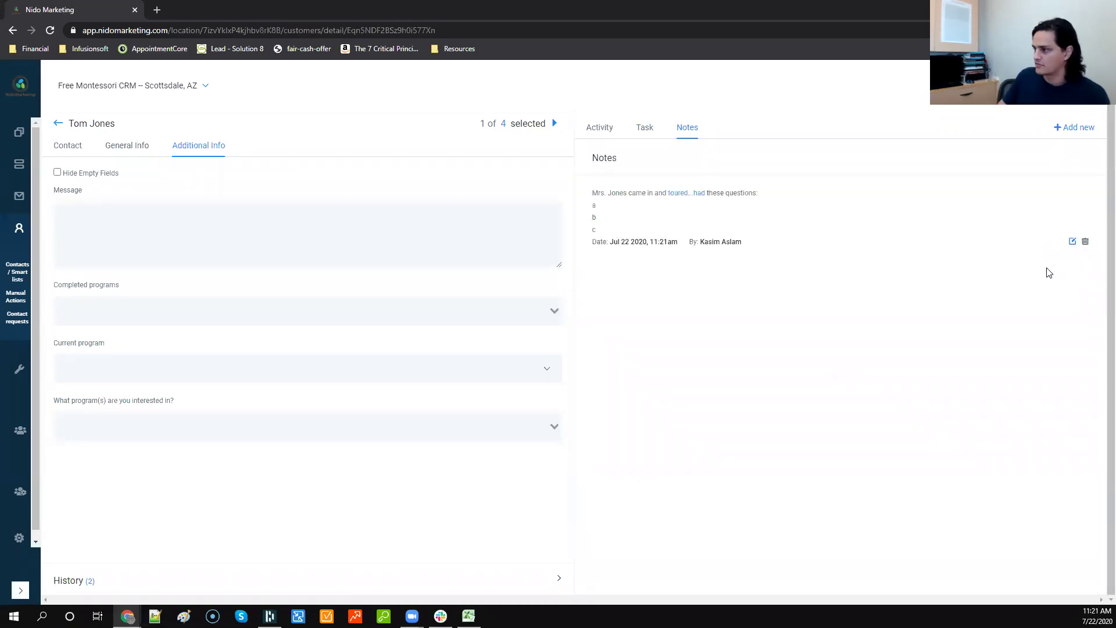
pyautogui.moveTo(609, 242); pyautogui.dragTo(654, 243)
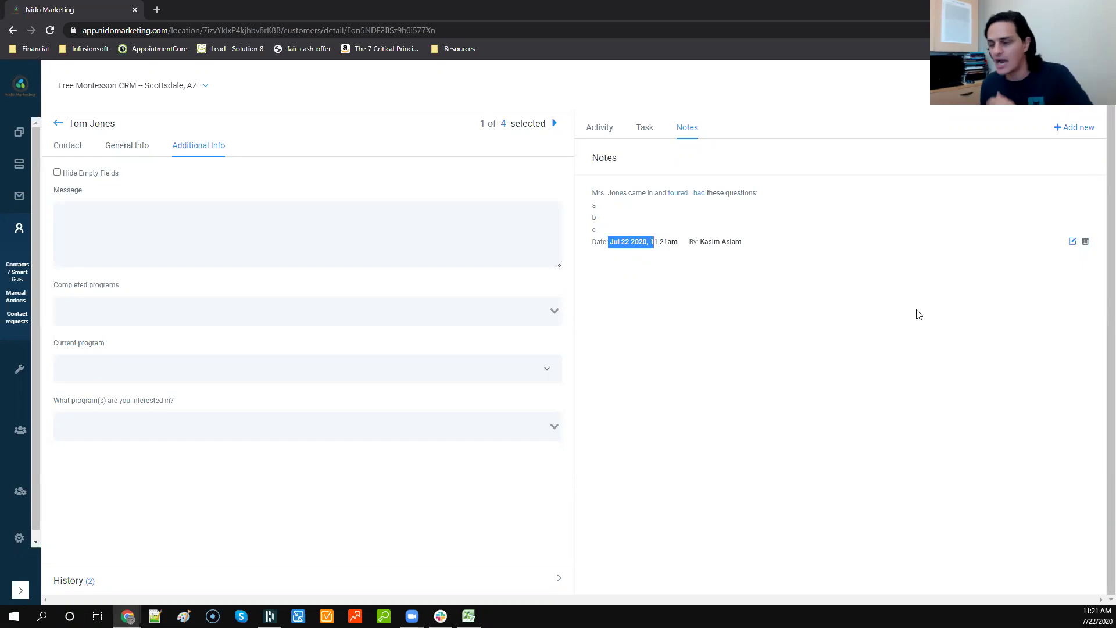
pyautogui.click(899, 319)
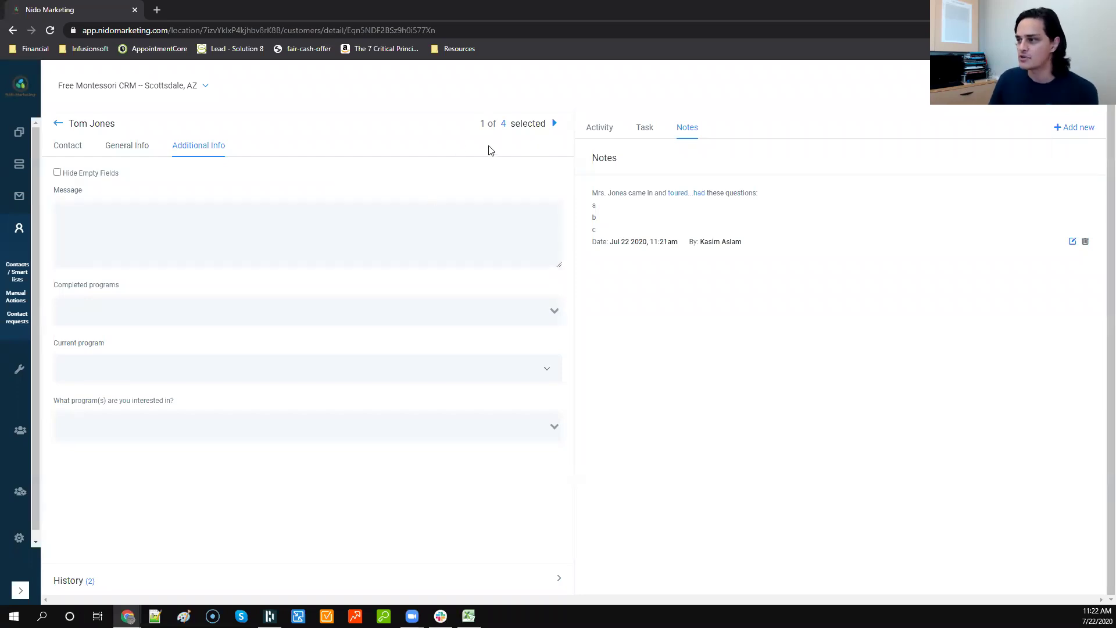
# Step: Step through the remaining contact records, then return to the contact list and show its filters
pyautogui.click(554, 123)
pyautogui.click(554, 126)
pyautogui.click(554, 126)
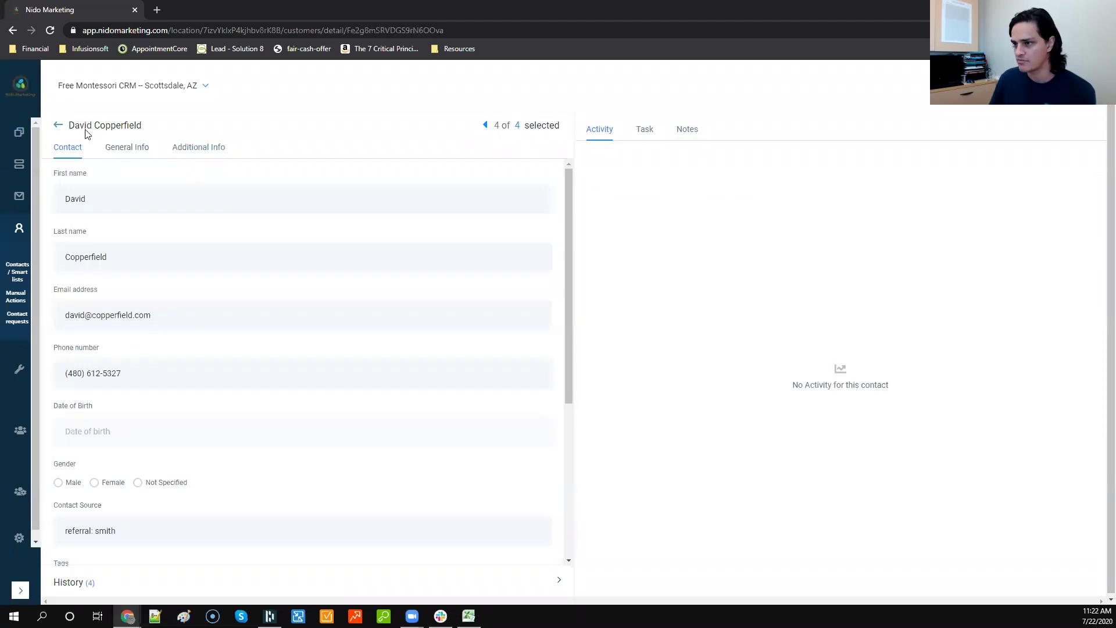
pyautogui.click(59, 126)
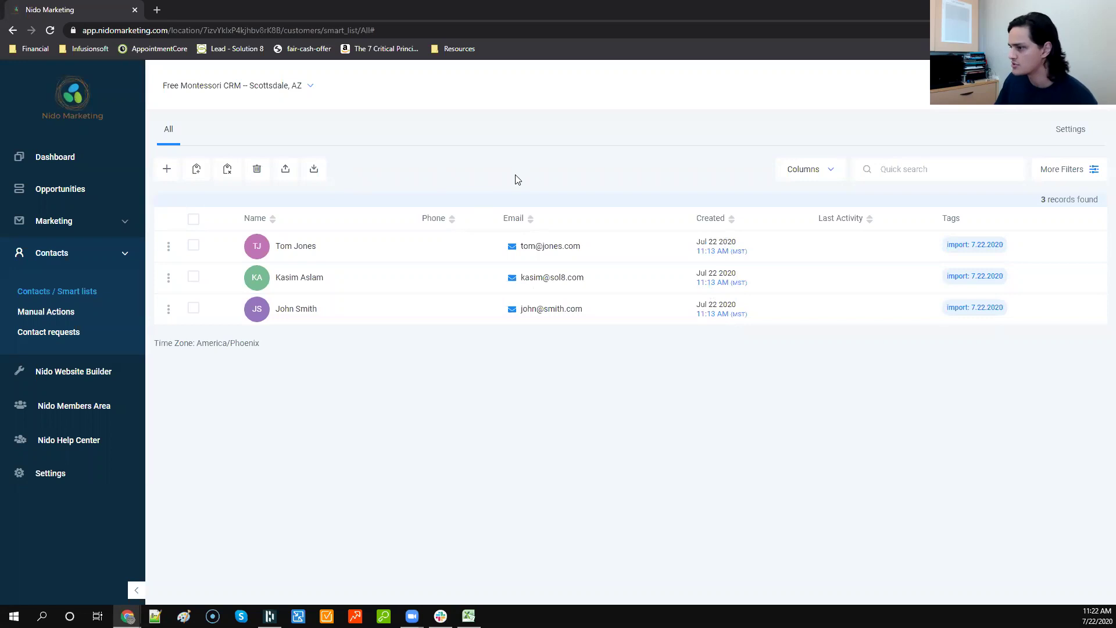
pyautogui.click(1067, 183)
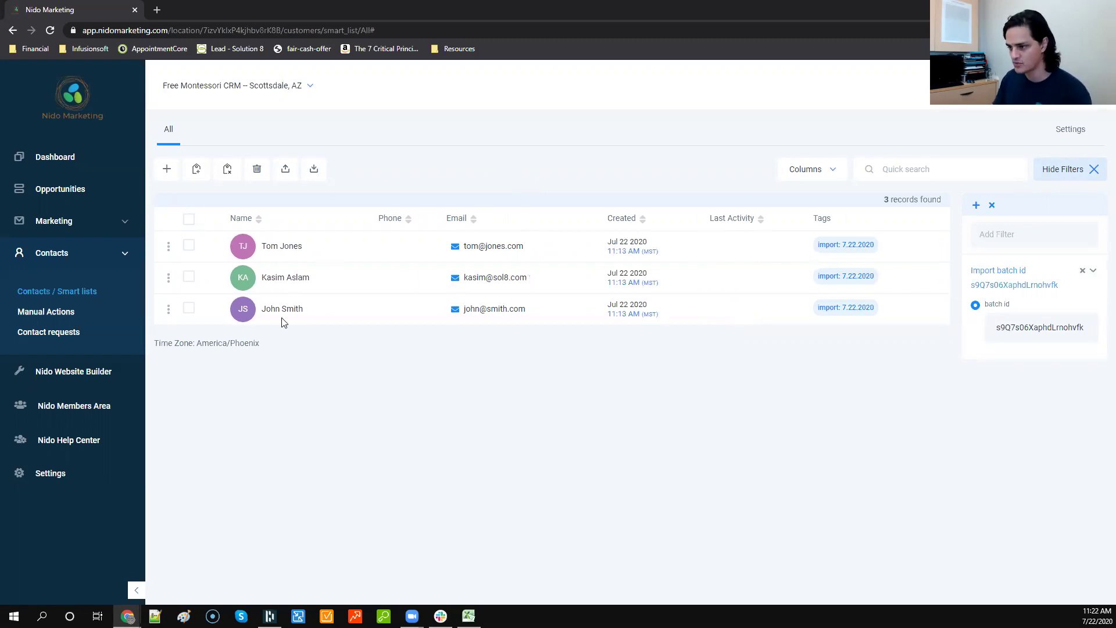
# Step: Remove the import batch id filter and add a Tag filter, opening its tag list
pyautogui.click(1082, 270)
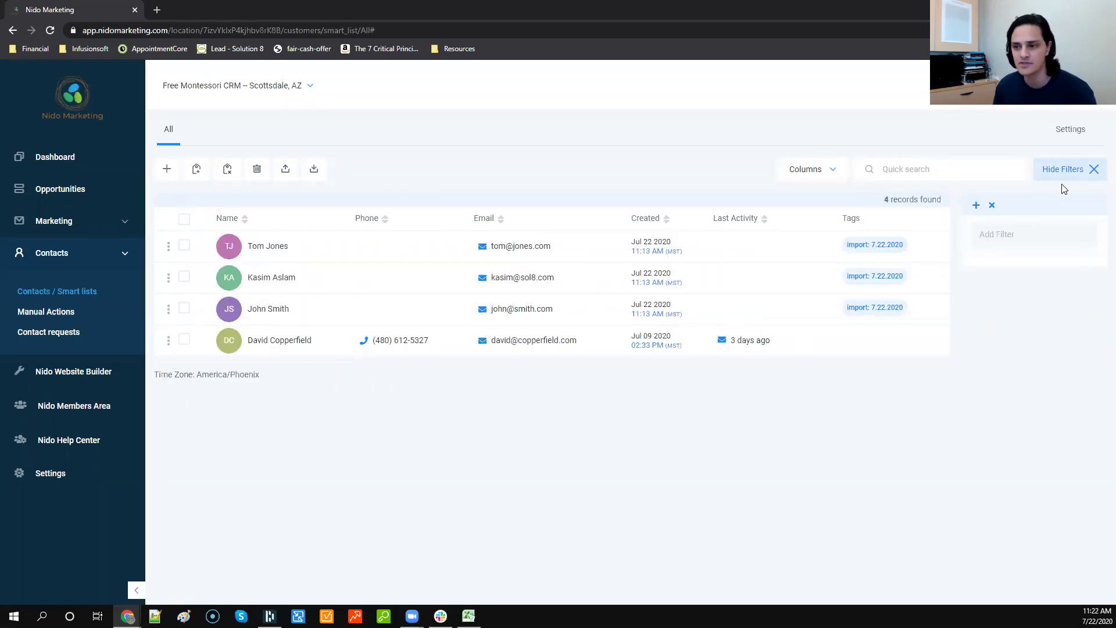
pyautogui.click(983, 234)
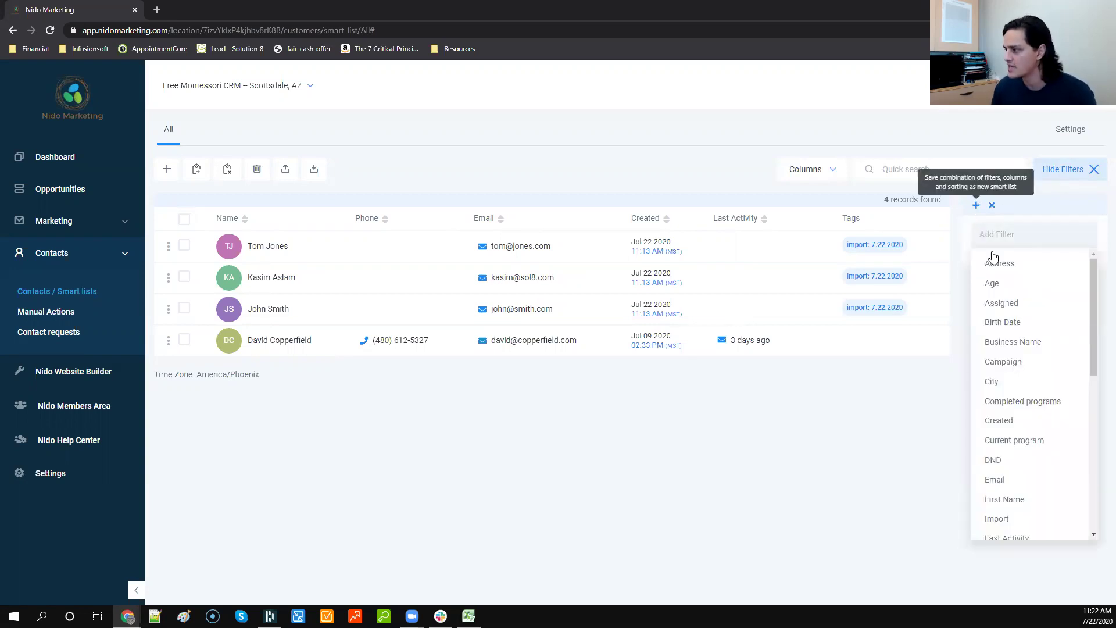
pyautogui.scroll(-3, 999, 270)
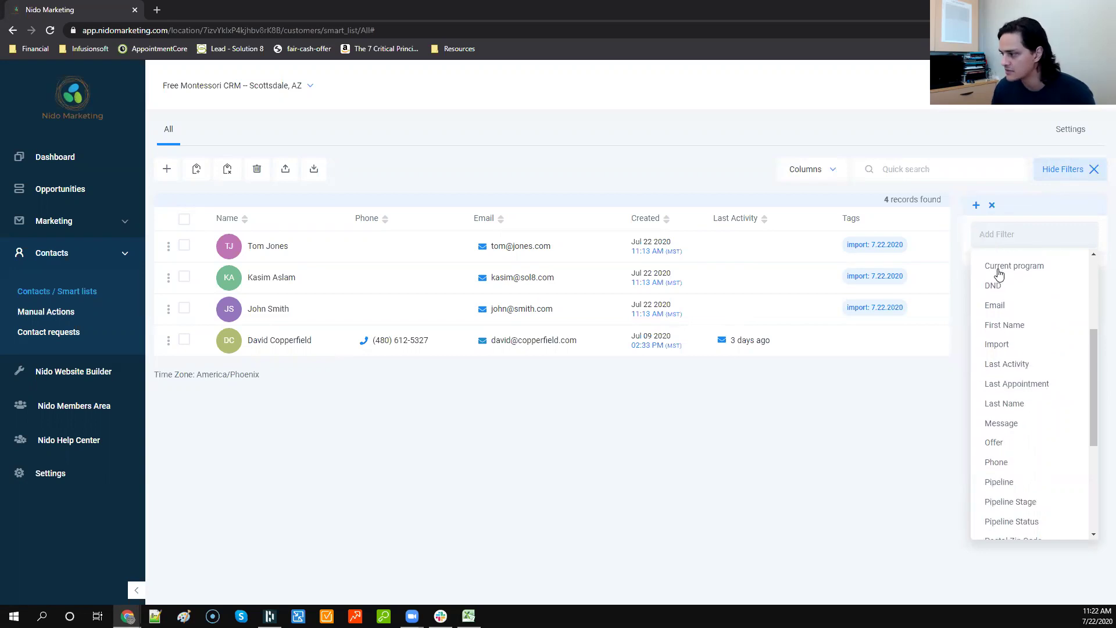
pyautogui.scroll(-5, 998, 272)
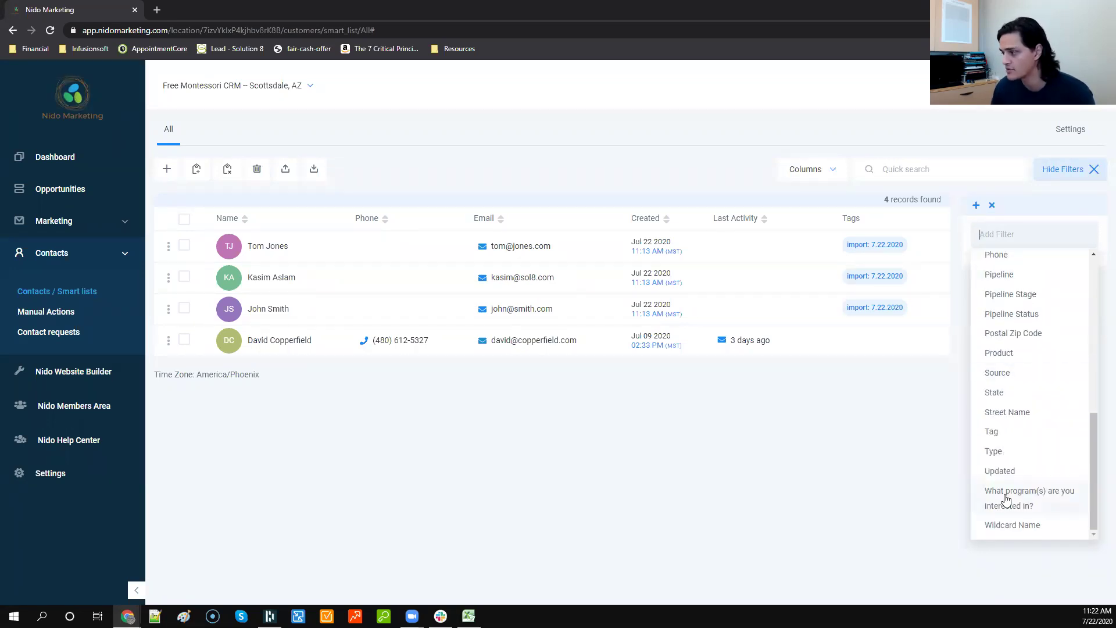
pyautogui.scroll(8, 1006, 499)
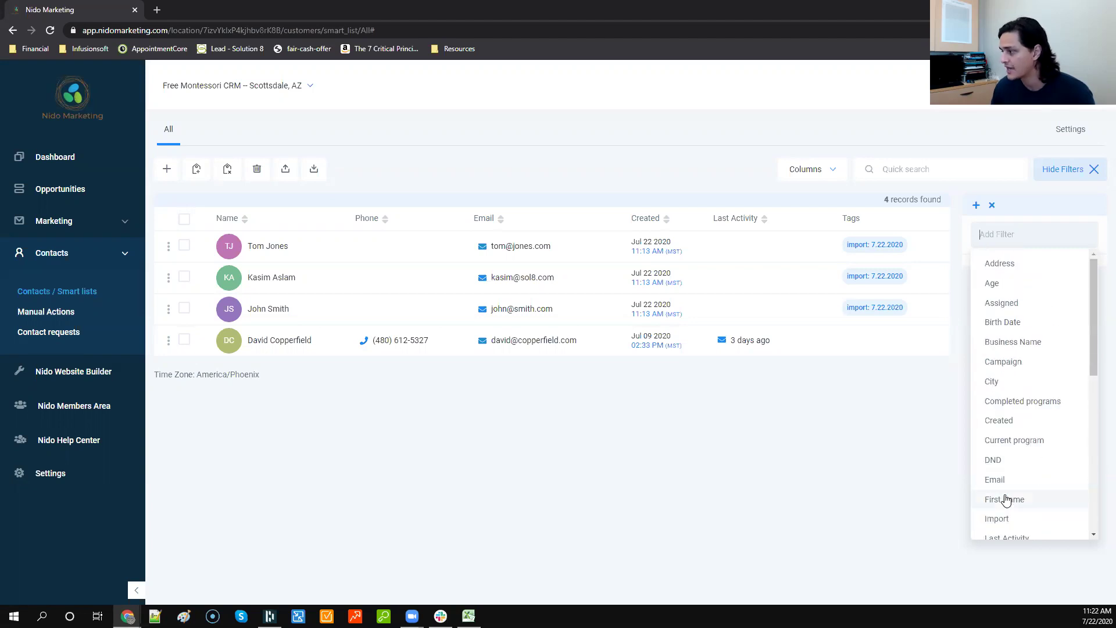
pyautogui.scroll(-8, 990, 430)
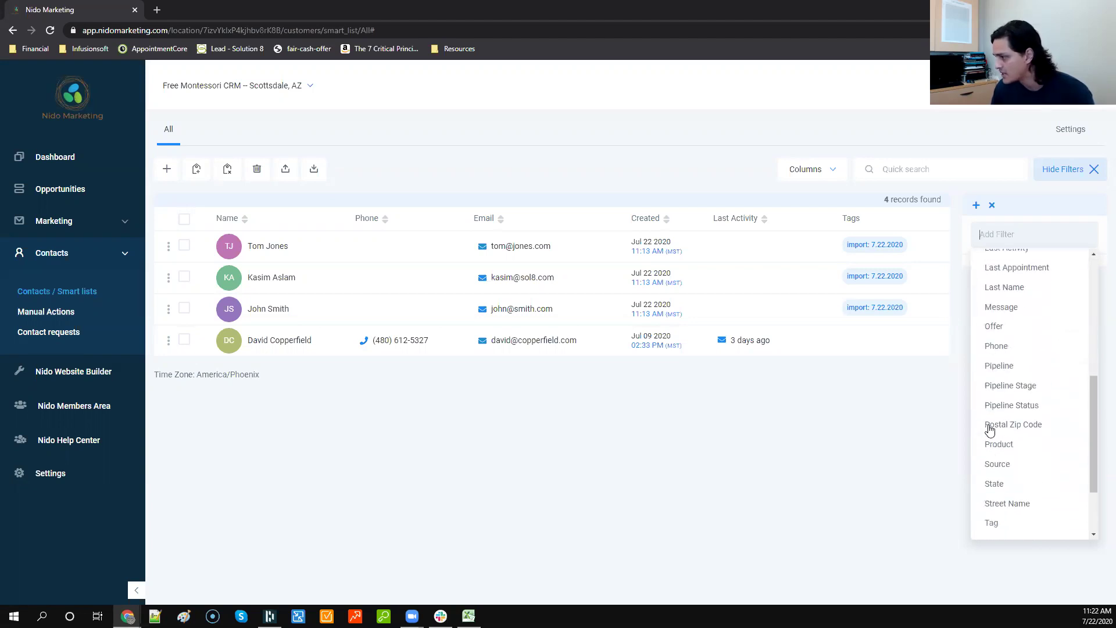
pyautogui.click(993, 469)
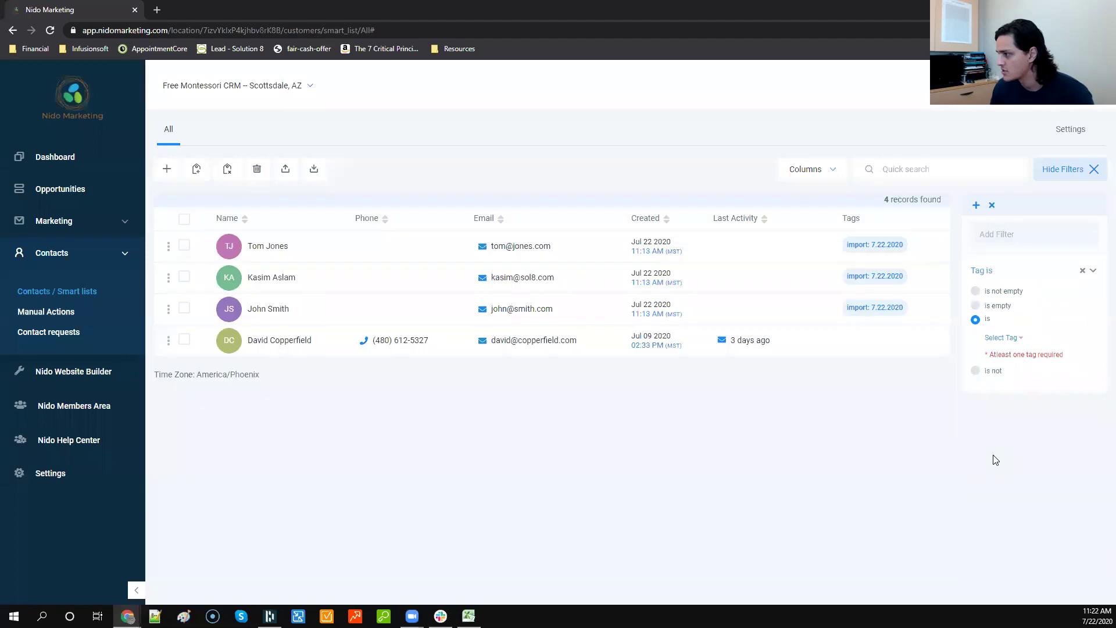
pyautogui.click(1003, 338)
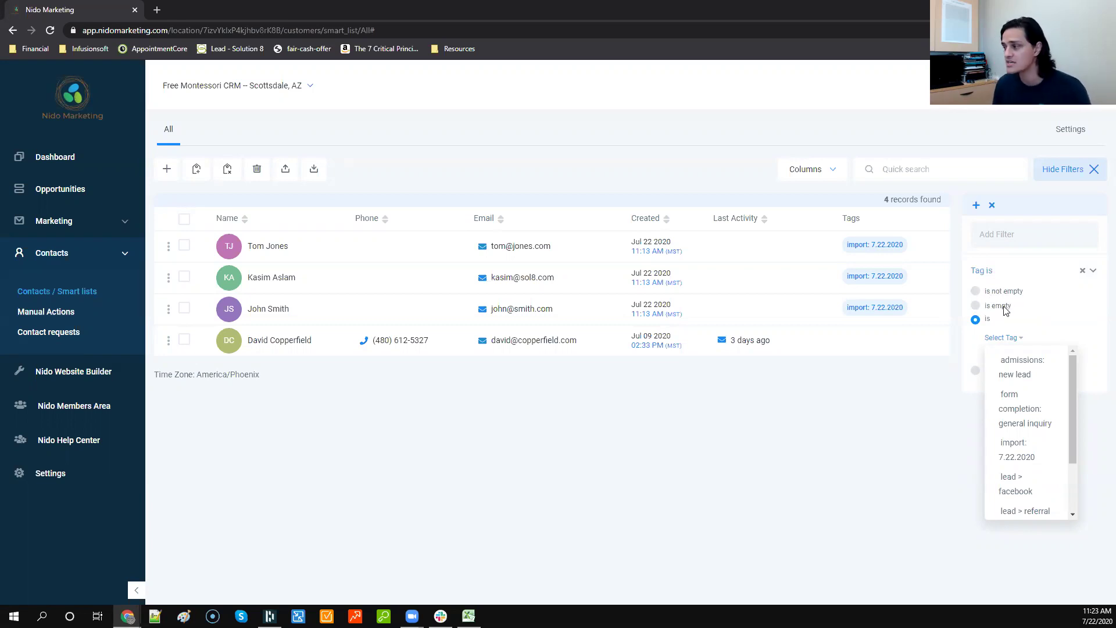
# Step: Filter tag import: 7.22.2020 by 'is', then 'is not empty', then 'is not', and remove the tag filter
pyautogui.click(1013, 464)
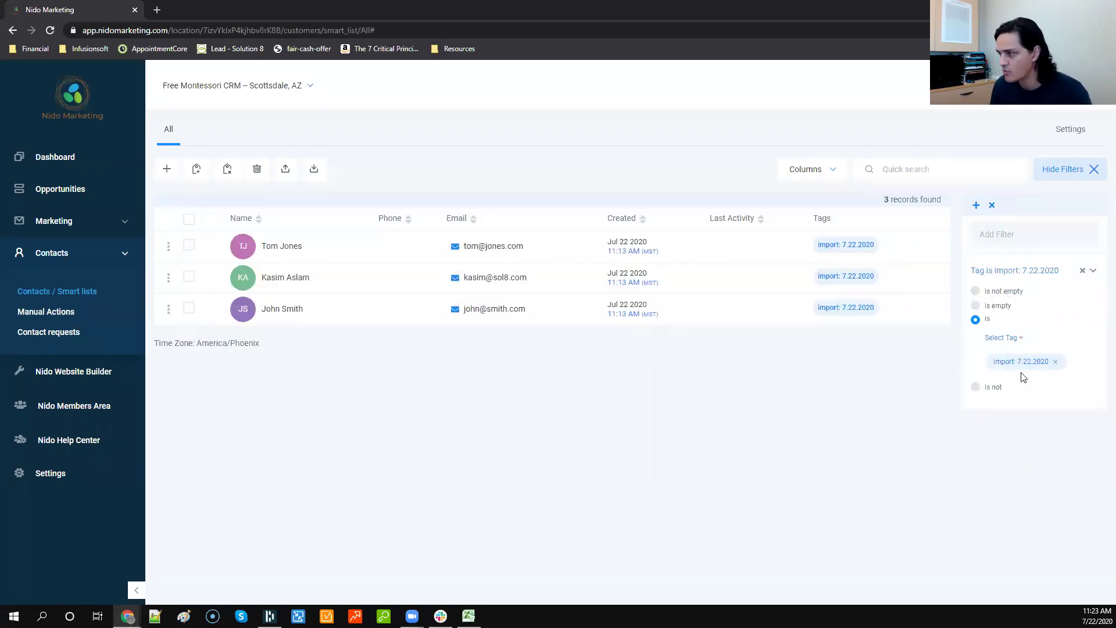
pyautogui.click(1021, 294)
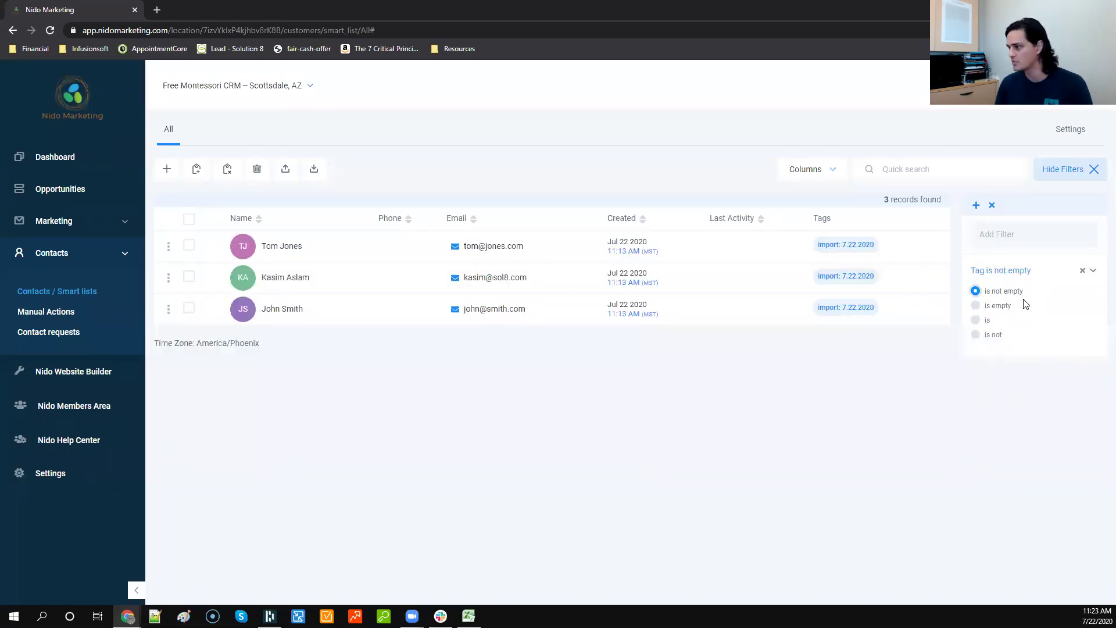
pyautogui.click(1000, 334)
pyautogui.click(1004, 352)
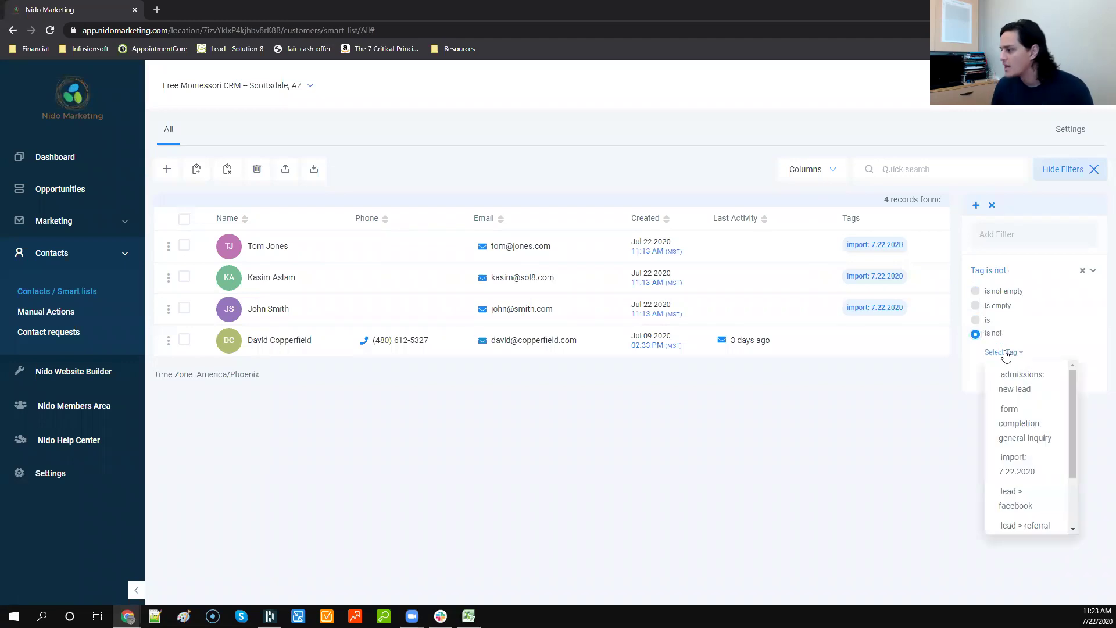
pyautogui.click(1028, 462)
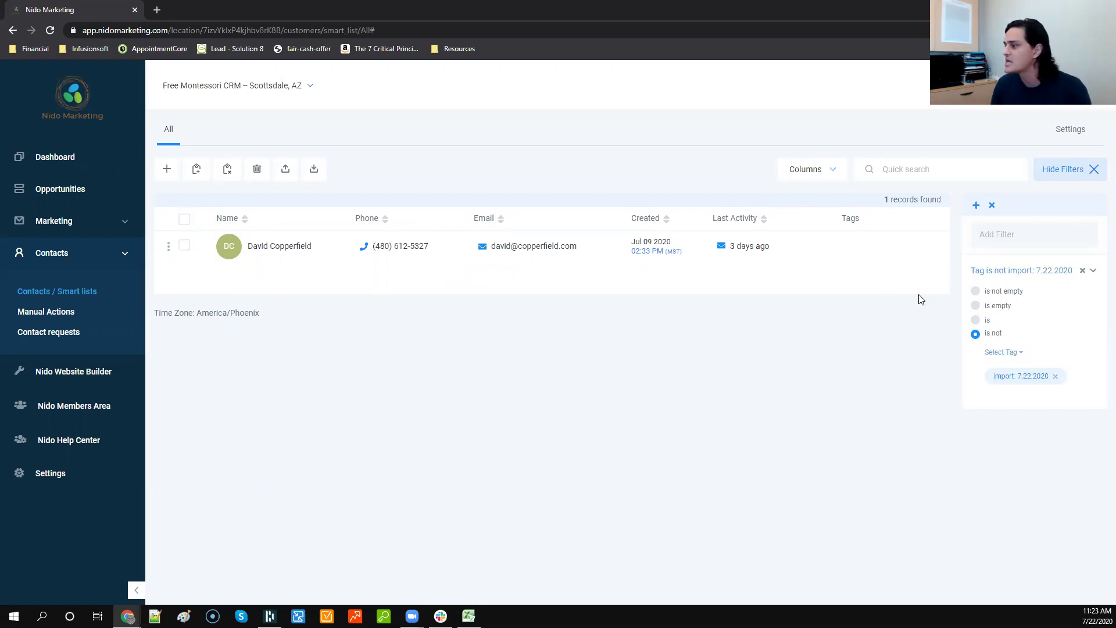
pyautogui.click(1082, 271)
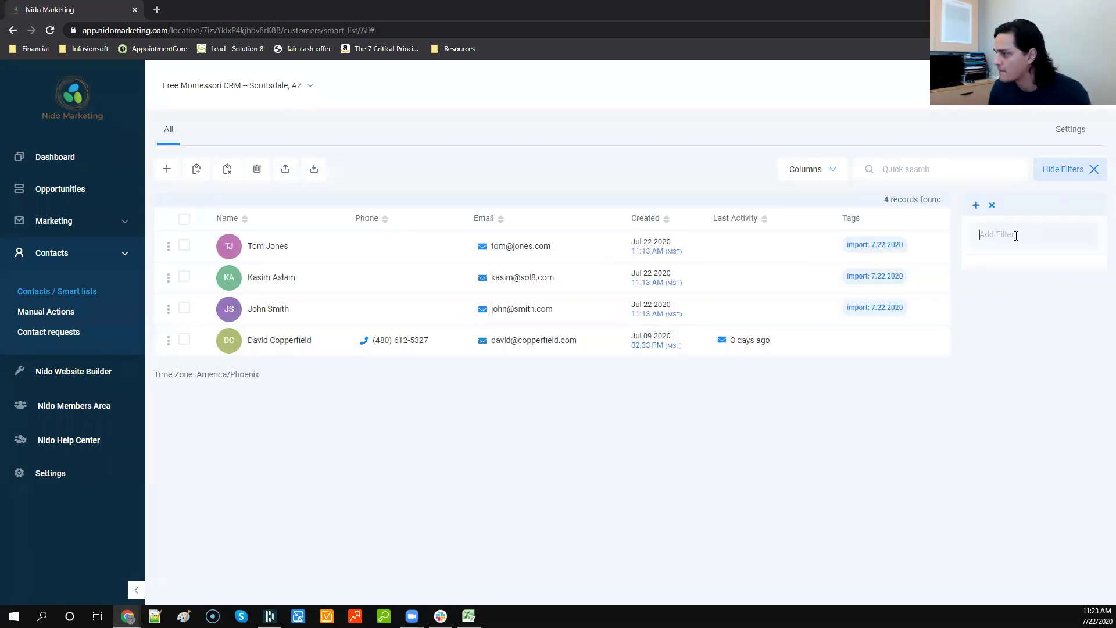
# Step: Add a Pipeline filter to narrow the list to one contact, then hide the filter panel
pyautogui.click(1007, 234)
pyautogui.scroll(-1, 1011, 324)
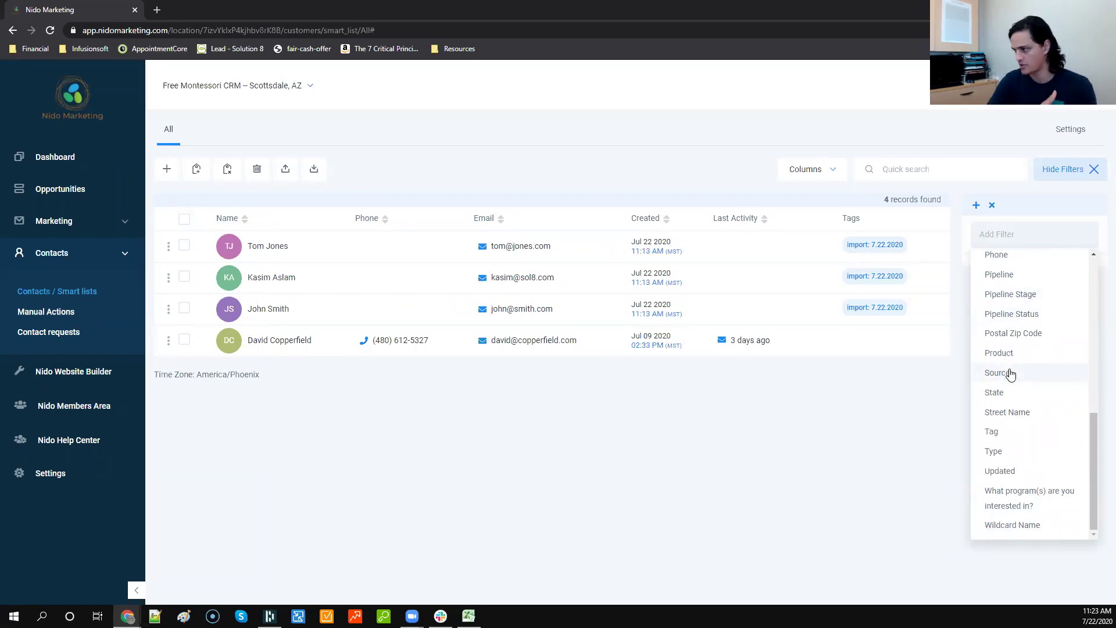
pyautogui.scroll(2, 1010, 373)
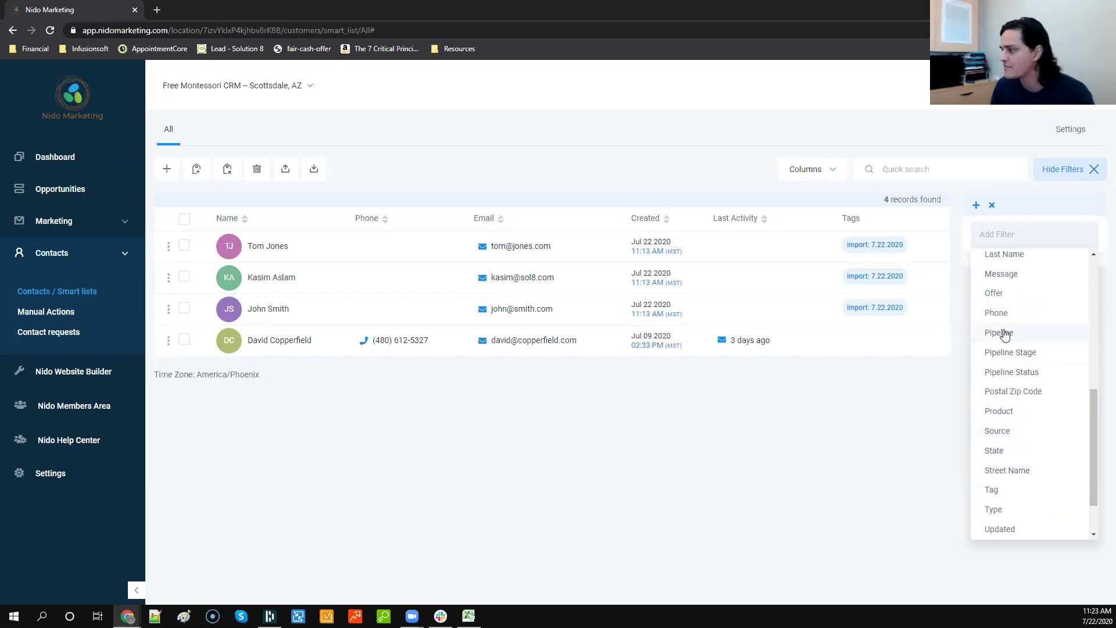
pyautogui.click(1006, 335)
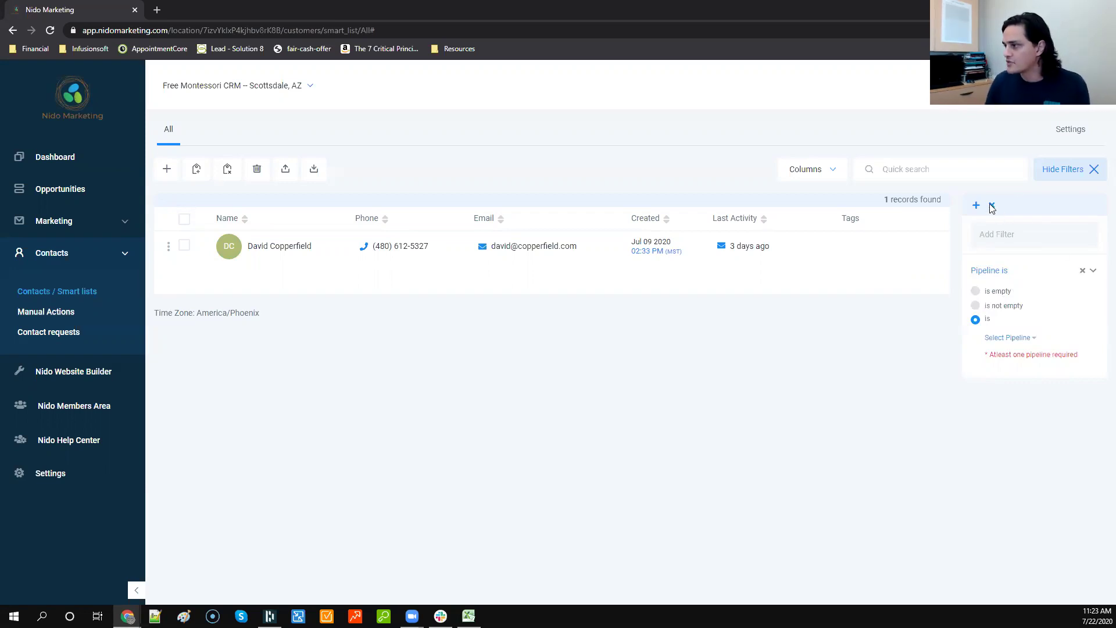
pyautogui.click(1094, 170)
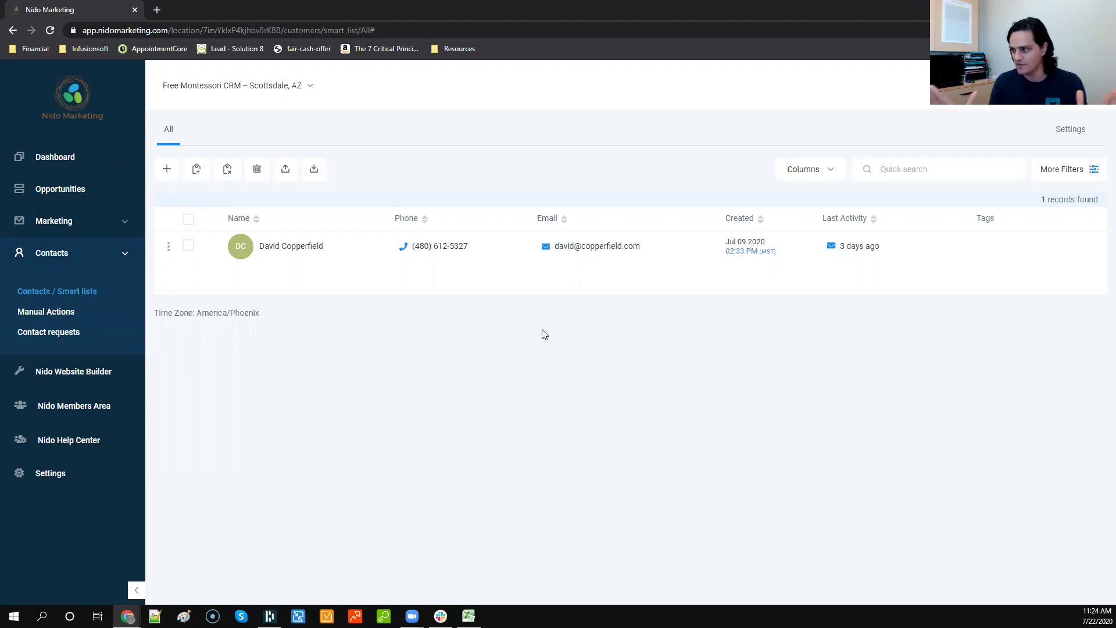
# Step: Remove the pipeline filter and select the first and third contacts
pyautogui.click(1089, 169)
pyautogui.click(1083, 273)
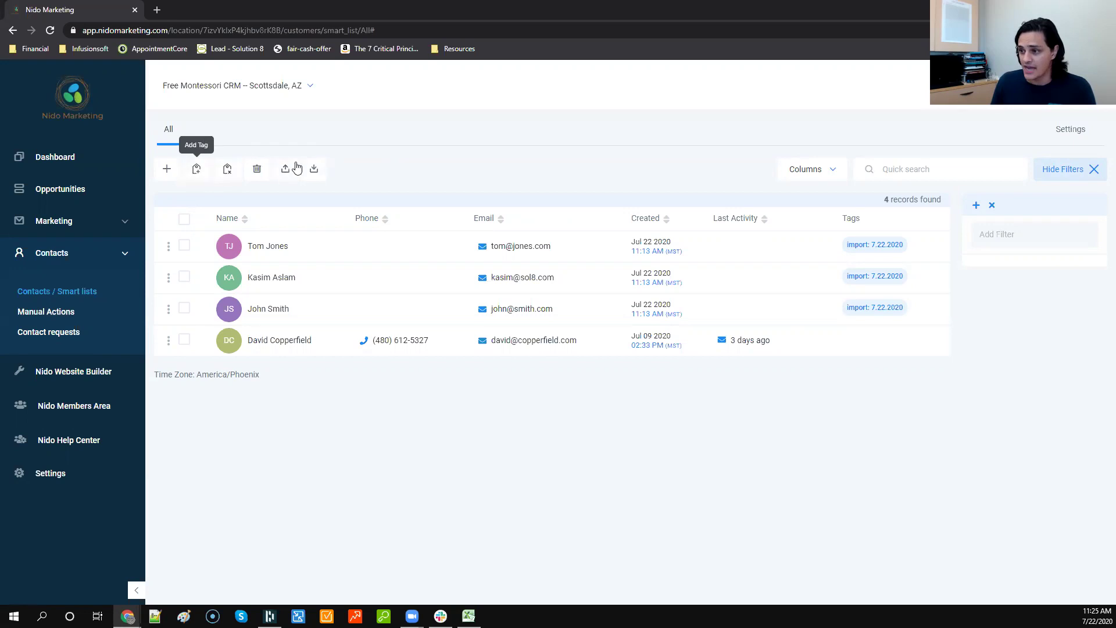
pyautogui.click(184, 246)
pyautogui.click(184, 308)
# Step: Tag the two selected contacts with event > open house > 8.1.2020
pyautogui.click(196, 169)
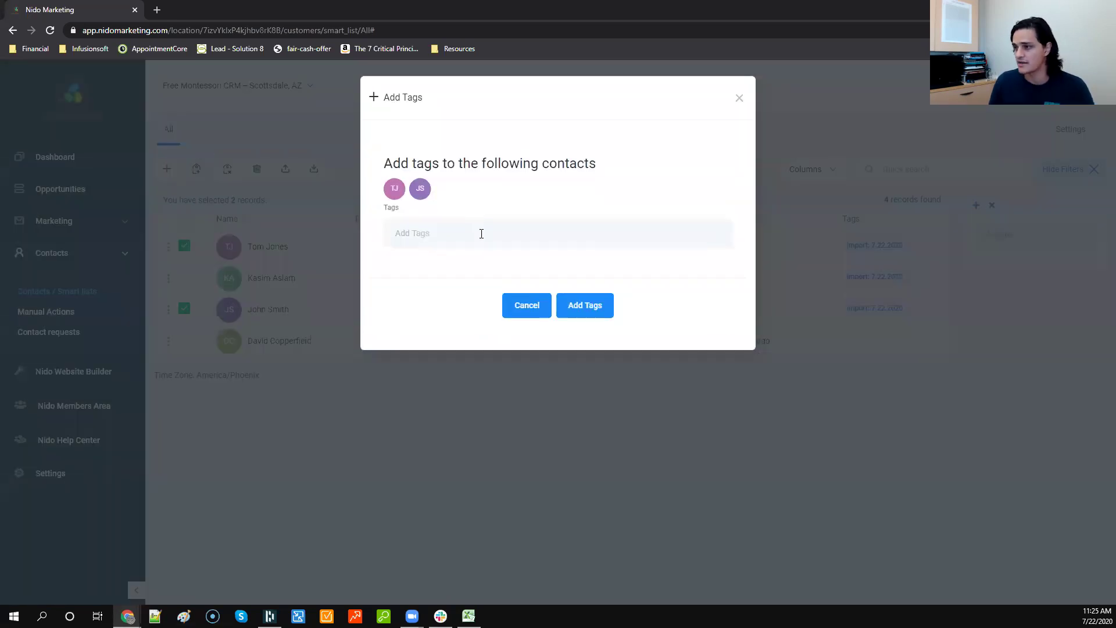
pyautogui.click(482, 233)
pyautogui.write('event > open house > 8.1.2020')
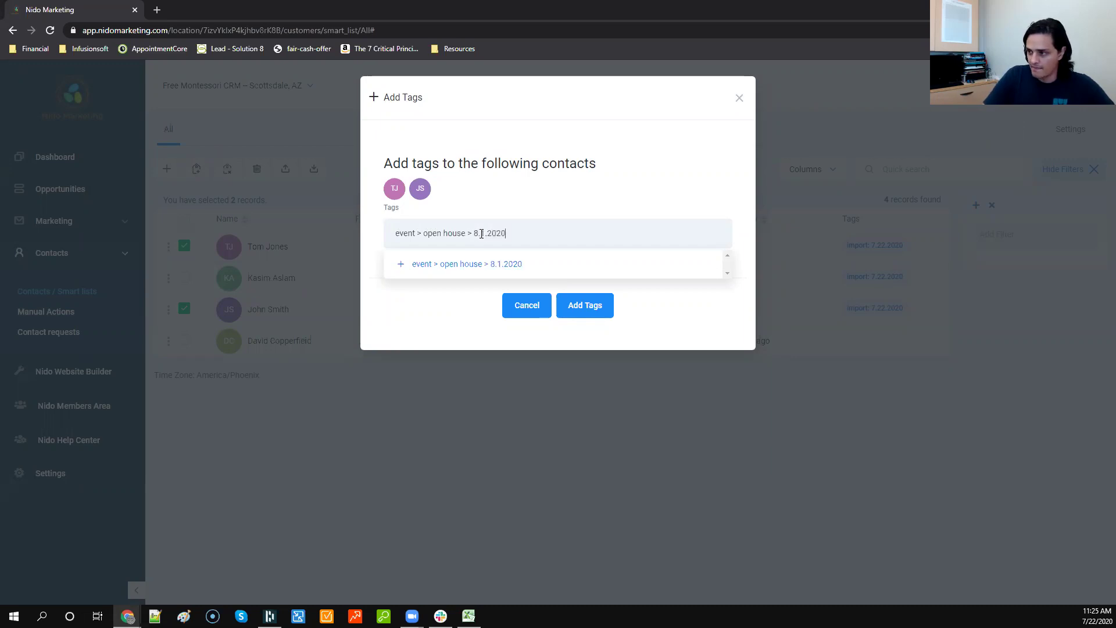
pyautogui.click(468, 266)
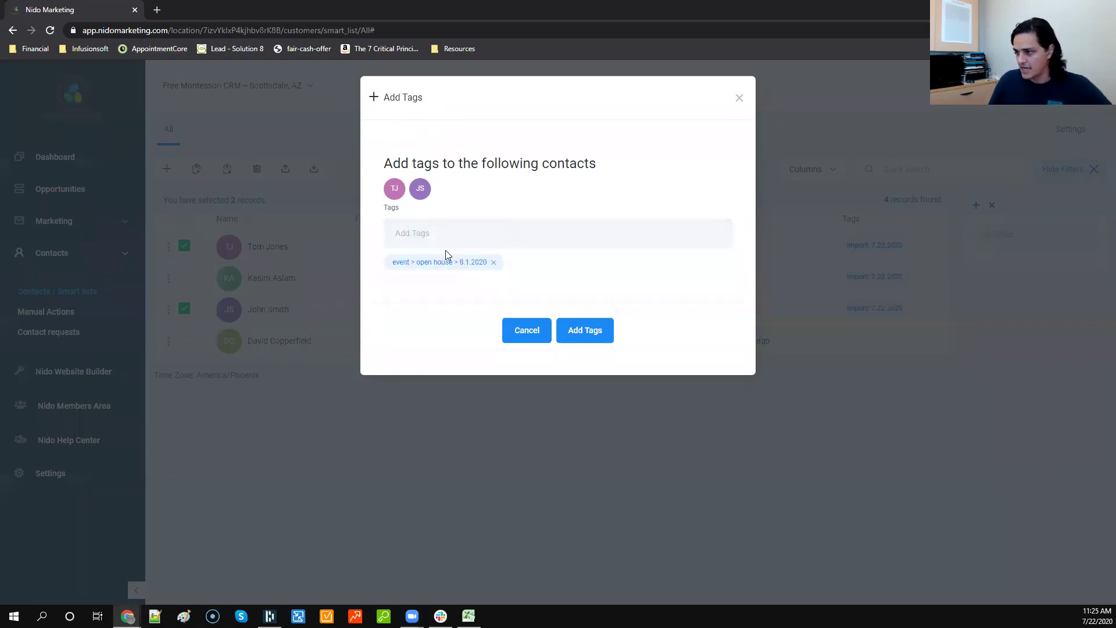
pyautogui.doubleClick(406, 262)
pyautogui.moveTo(454, 262); pyautogui.dragTo(418, 262)
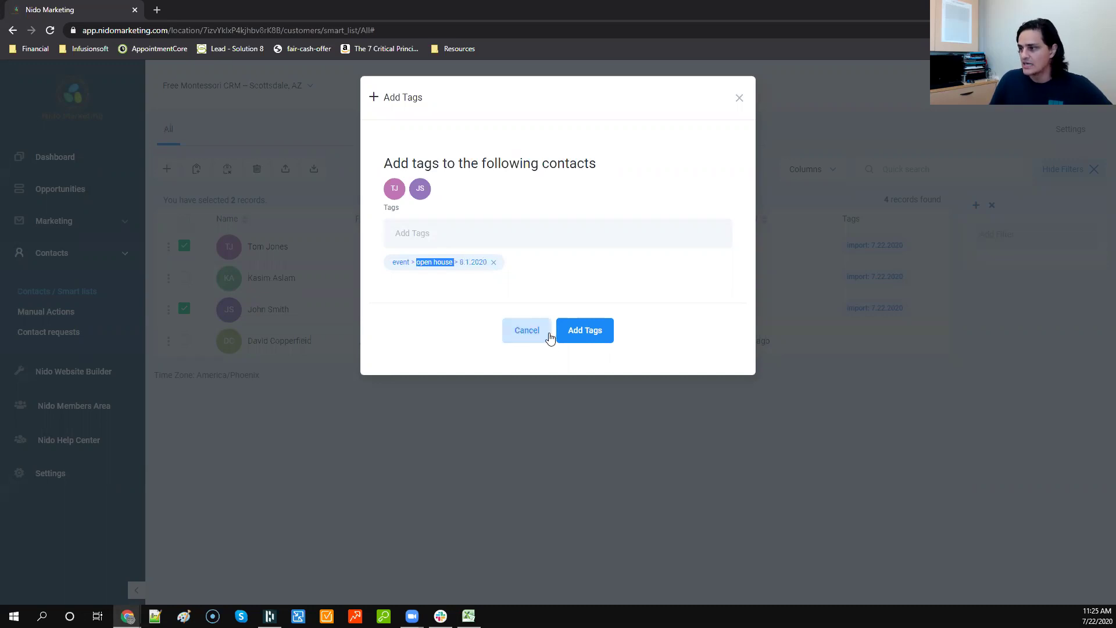
pyautogui.click(574, 331)
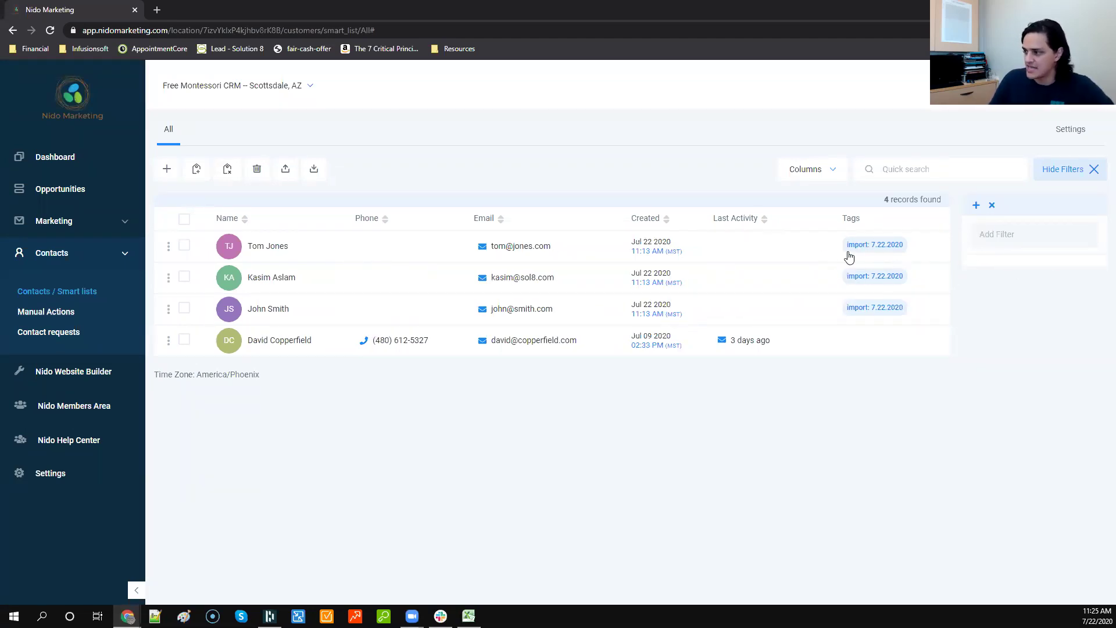
# Step: Open the first tagged contact to check its tags, then go back to the contacts list
pyautogui.click(277, 247)
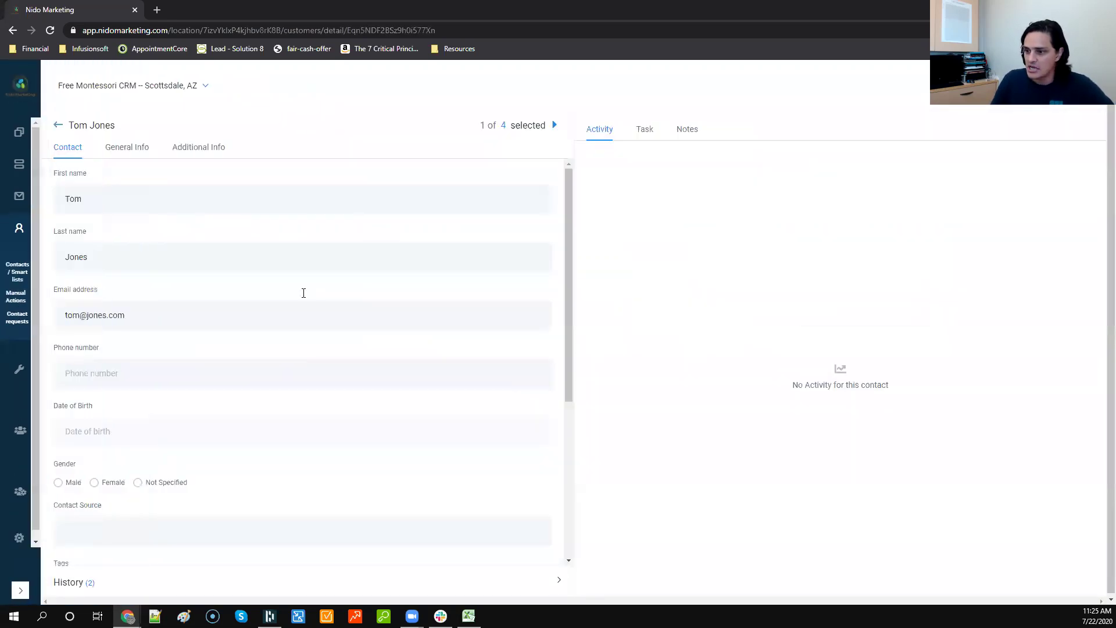
pyautogui.scroll(-5, 304, 292)
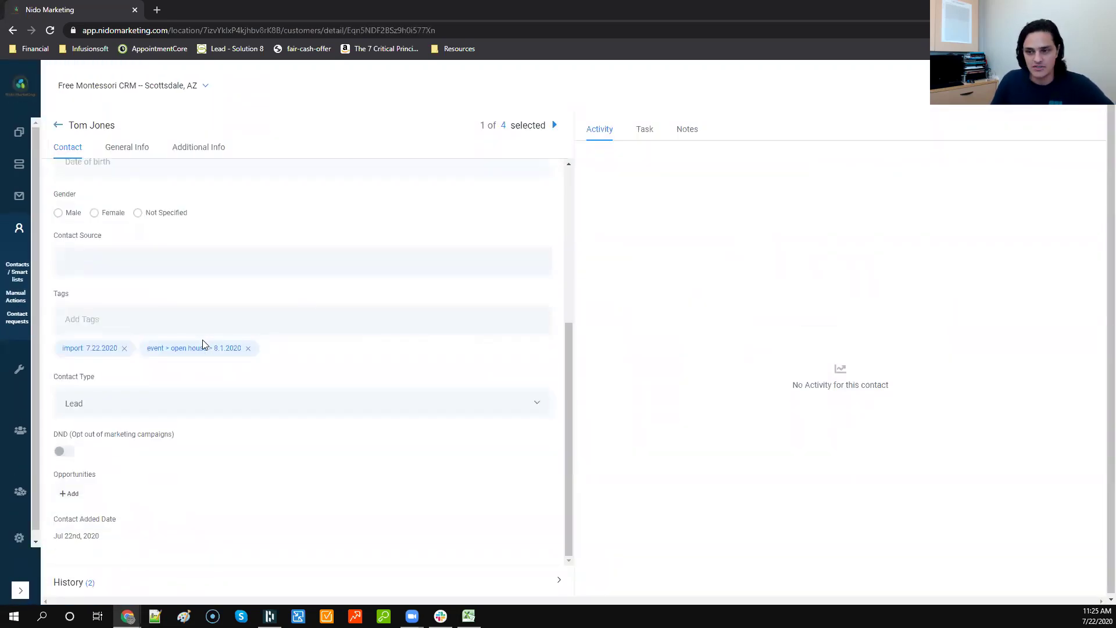
pyautogui.scroll(5, 202, 340)
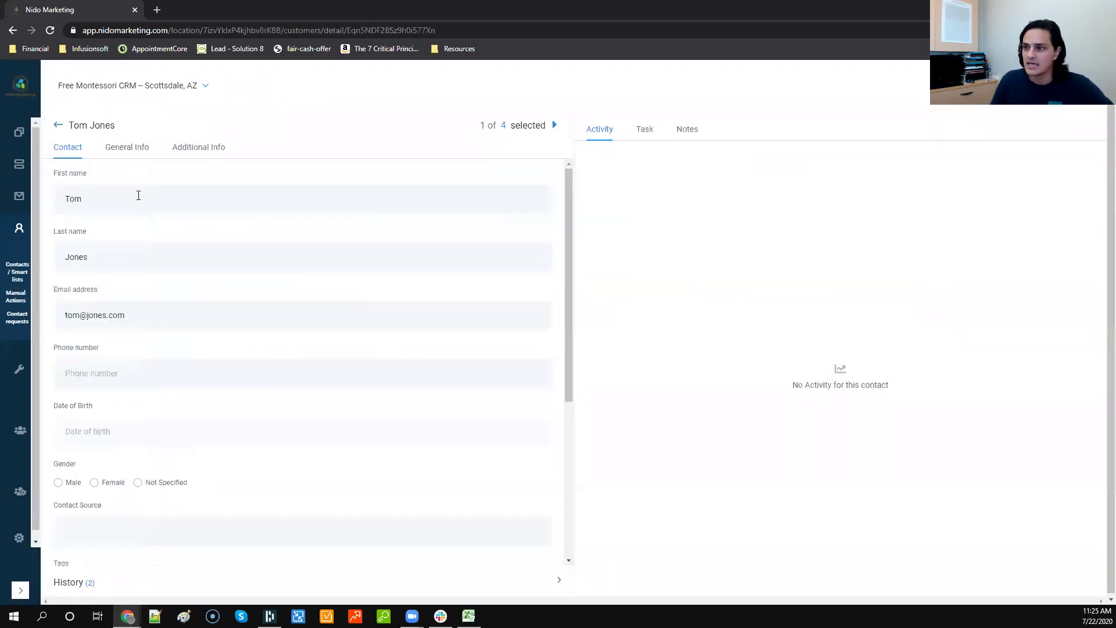
pyautogui.click(58, 127)
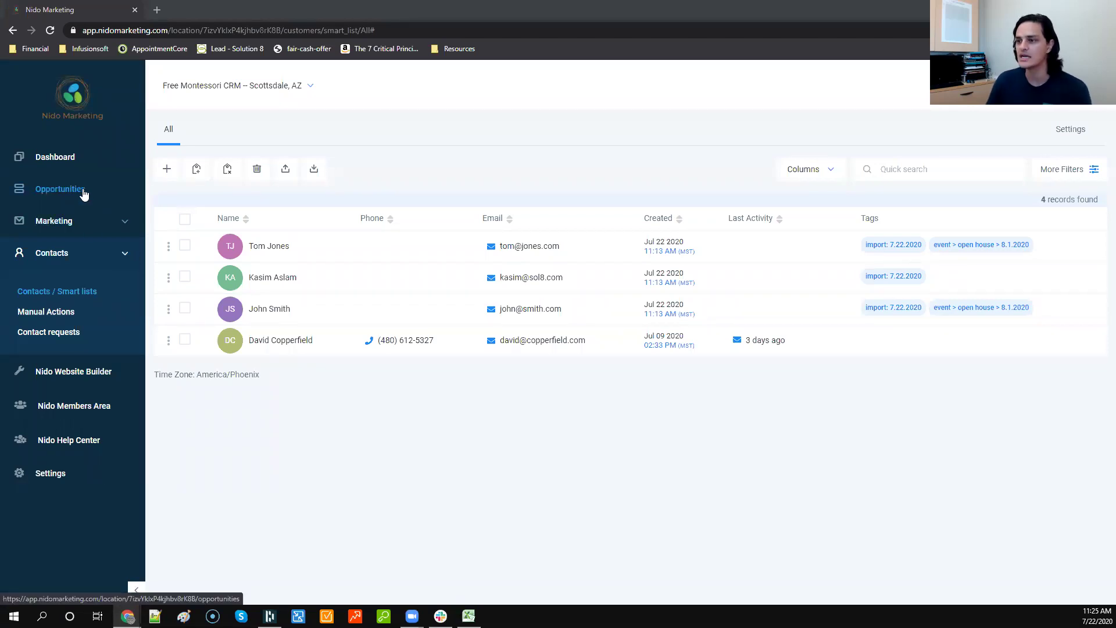
# Step: Open the Opportunities board on the Admissions pipeline and scroll across its stage columns
pyautogui.click(84, 192)
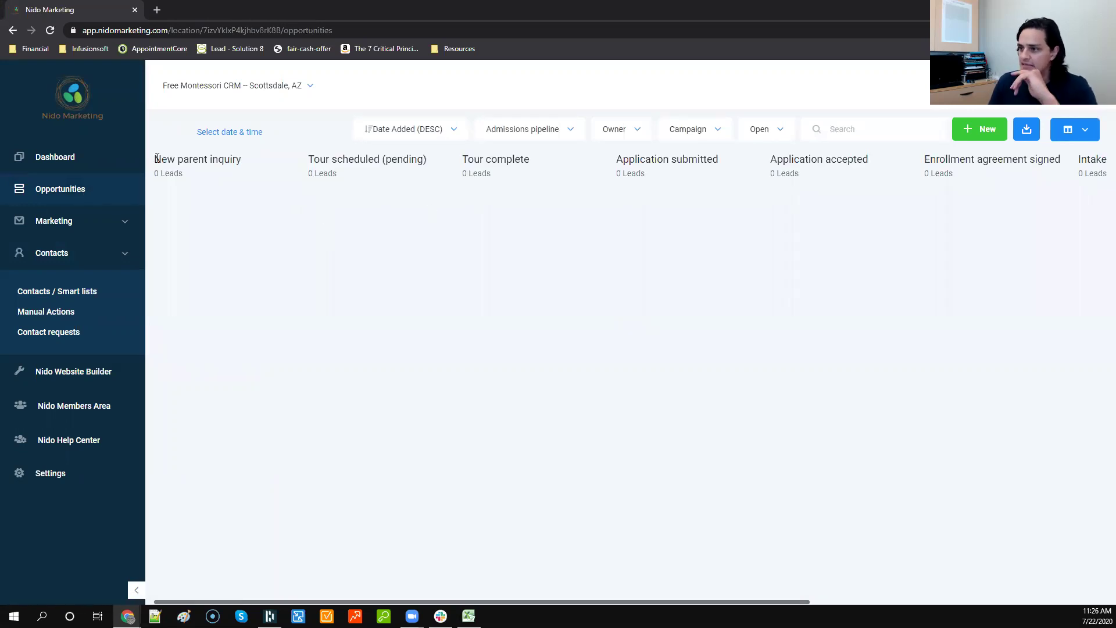
pyautogui.click(526, 130)
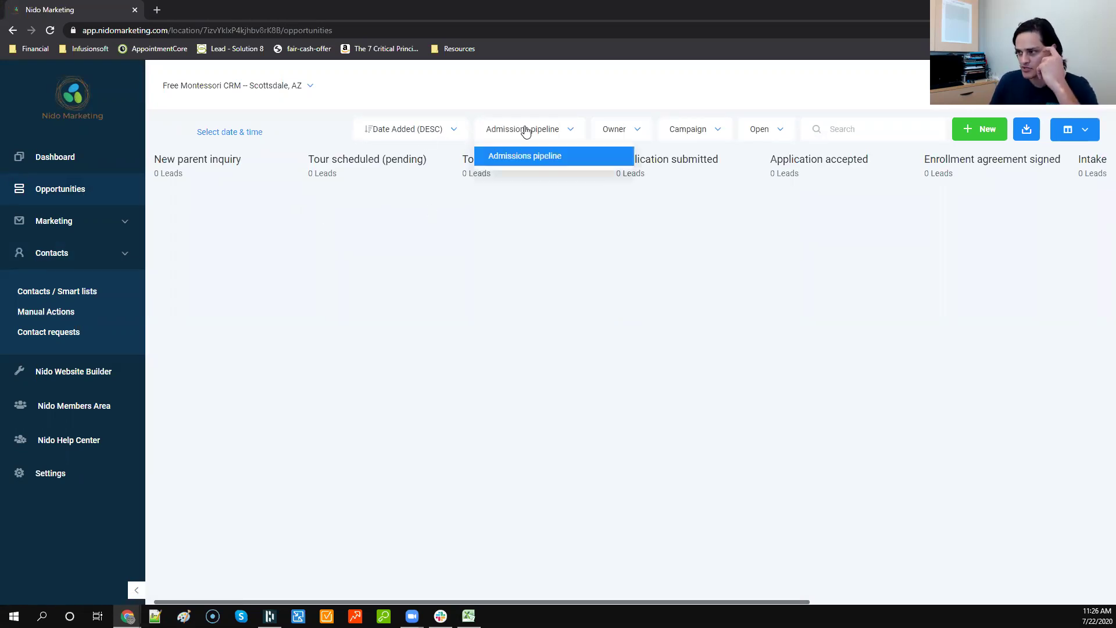
pyautogui.click(298, 215)
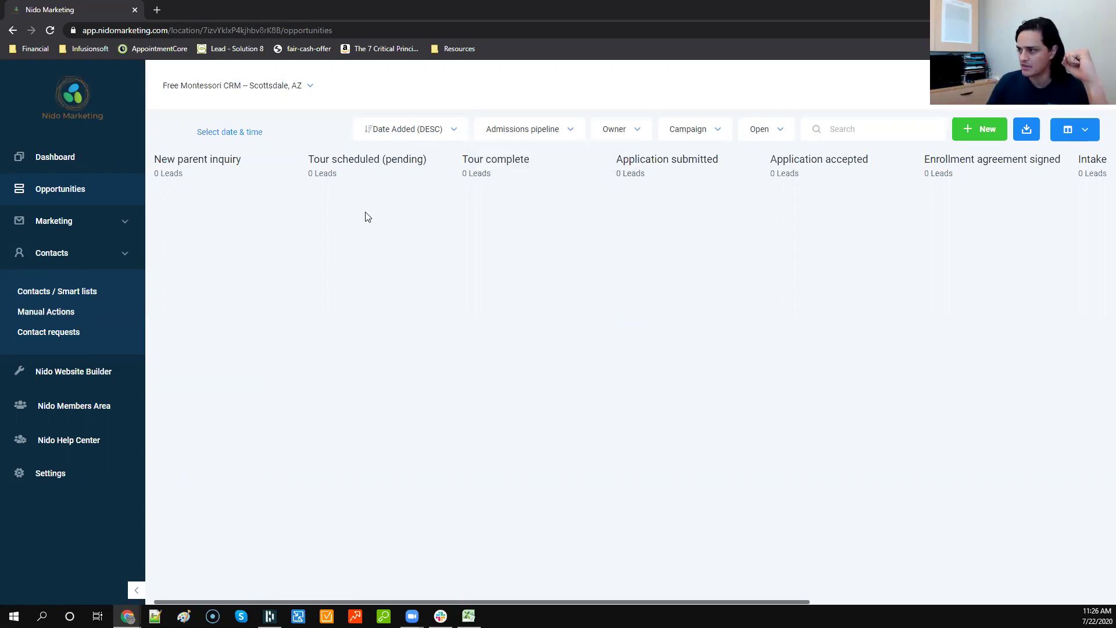
pyautogui.hscroll(3, 611, 235)
pyautogui.hscroll(12, 611, 235)
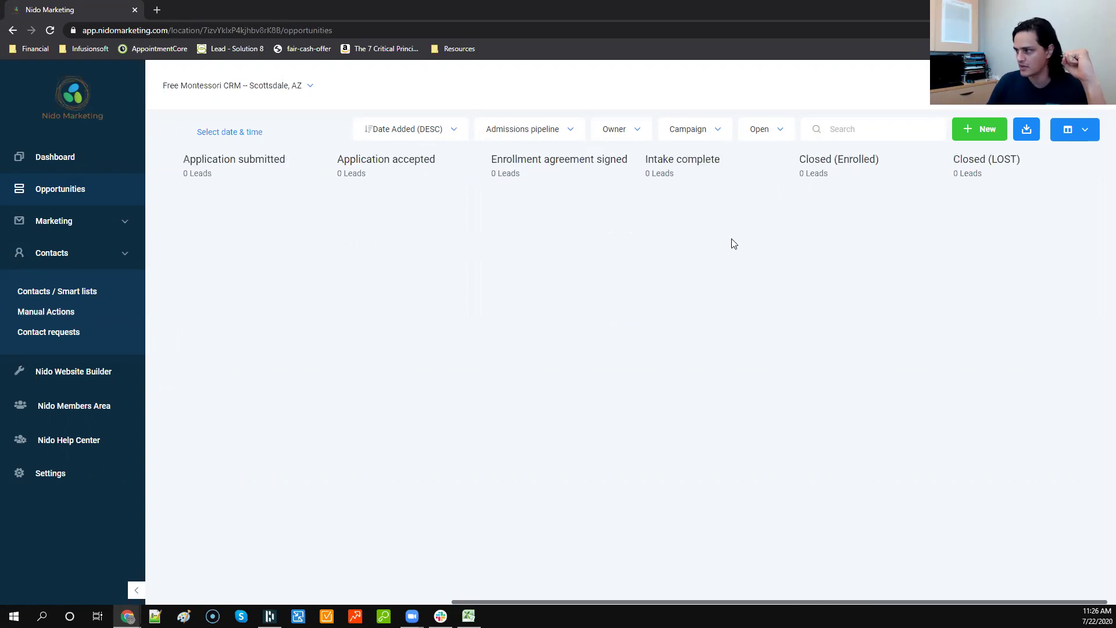
pyautogui.hscroll(-15, 601, 242)
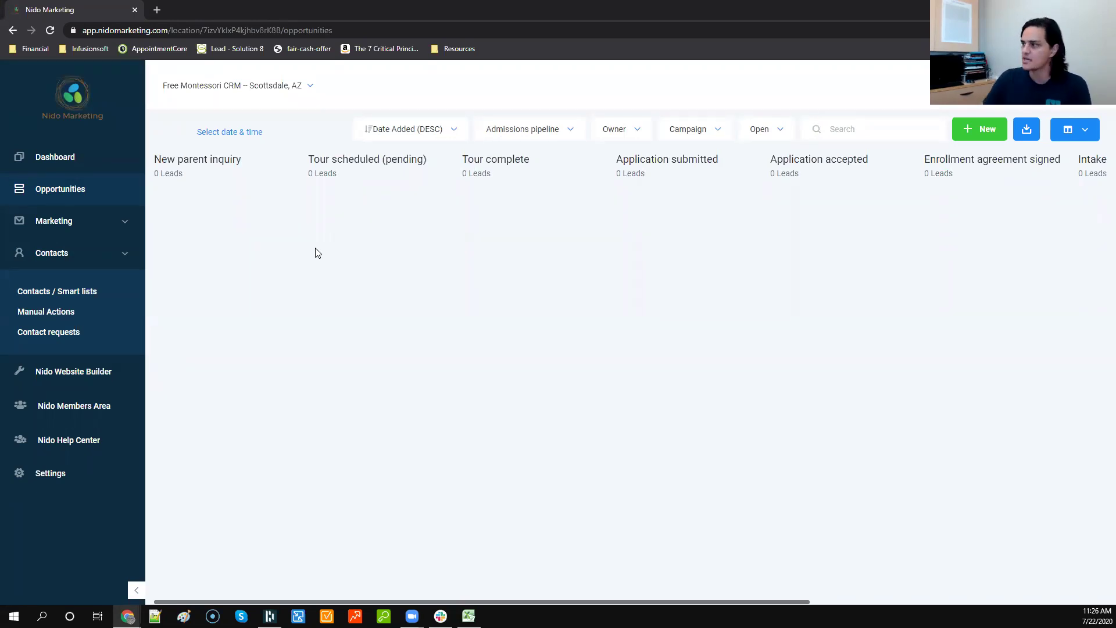
# Step: Start a new opportunity and pick the imported contact from the name suggestions
pyautogui.click(989, 130)
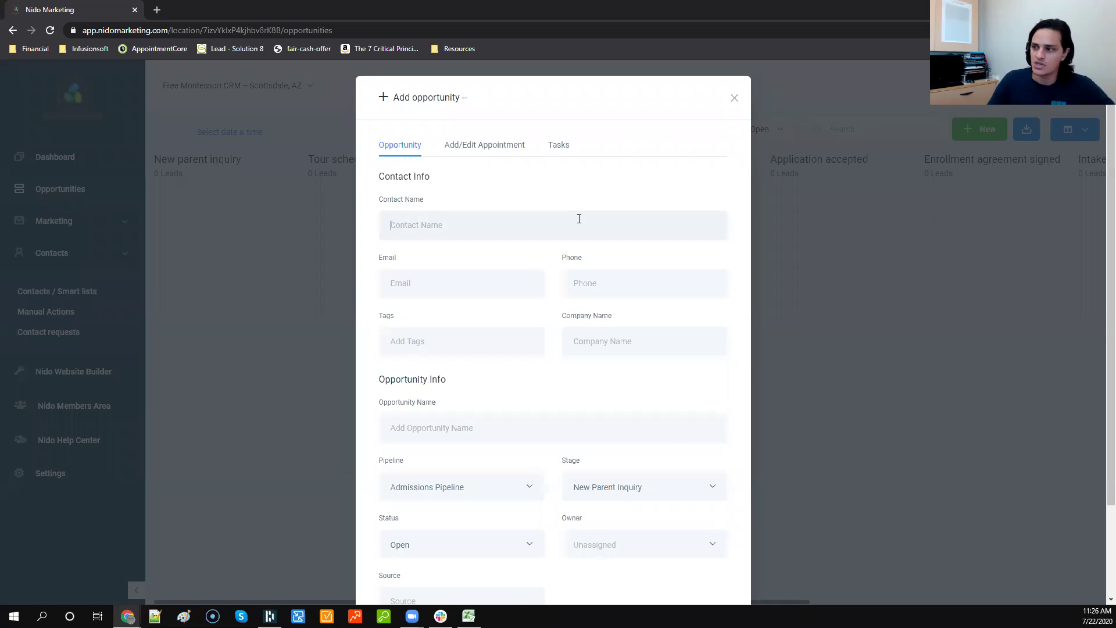
pyautogui.write('tom')
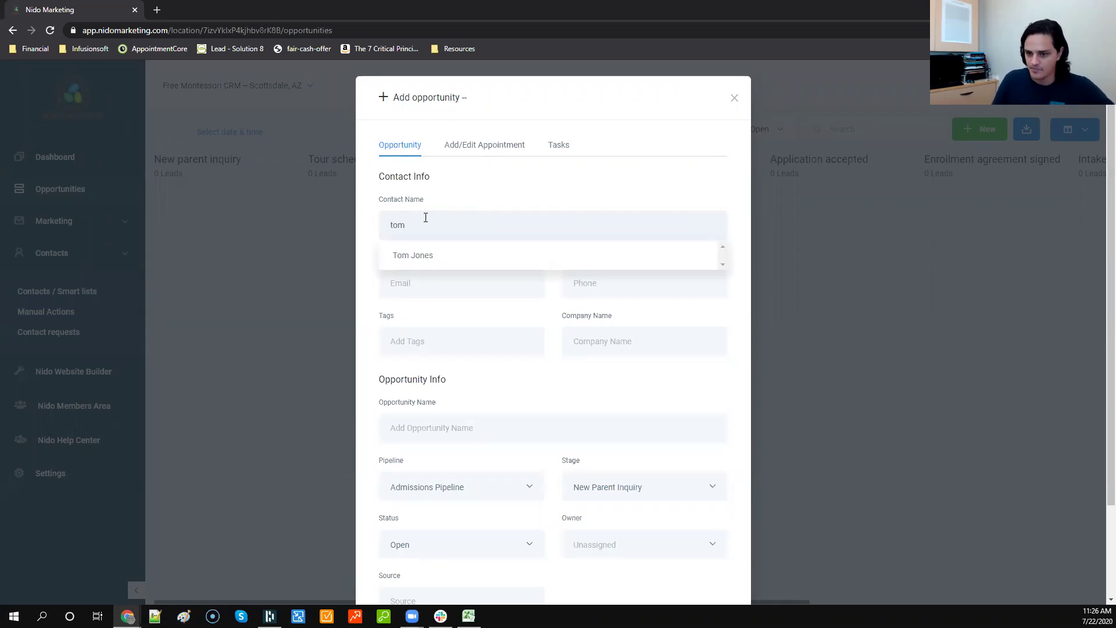
pyautogui.click(419, 261)
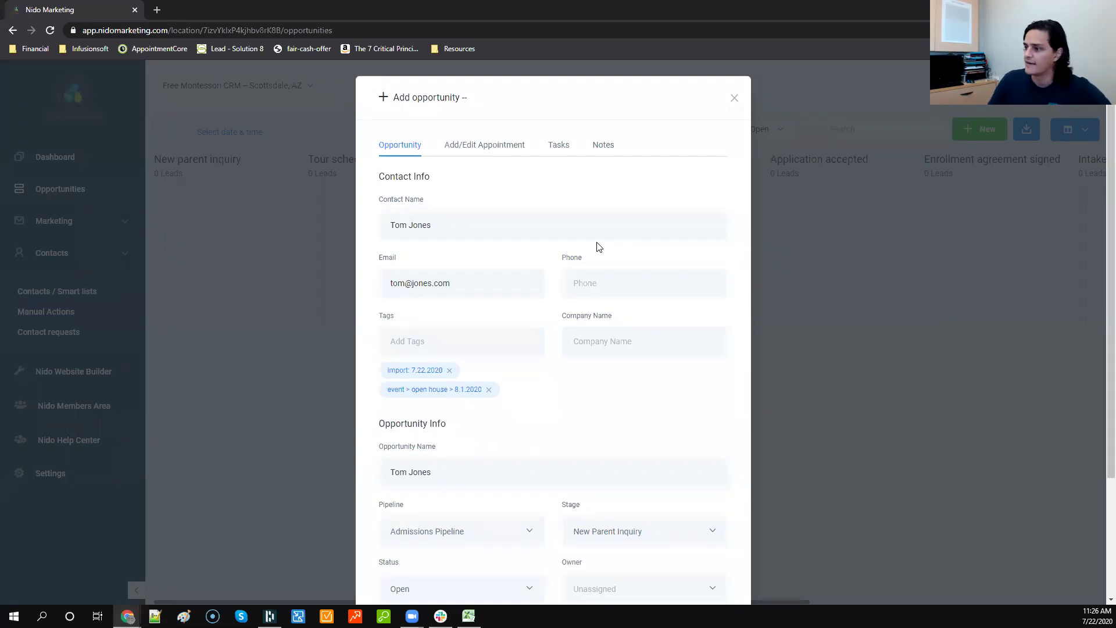
pyautogui.scroll(-1, 473, 219)
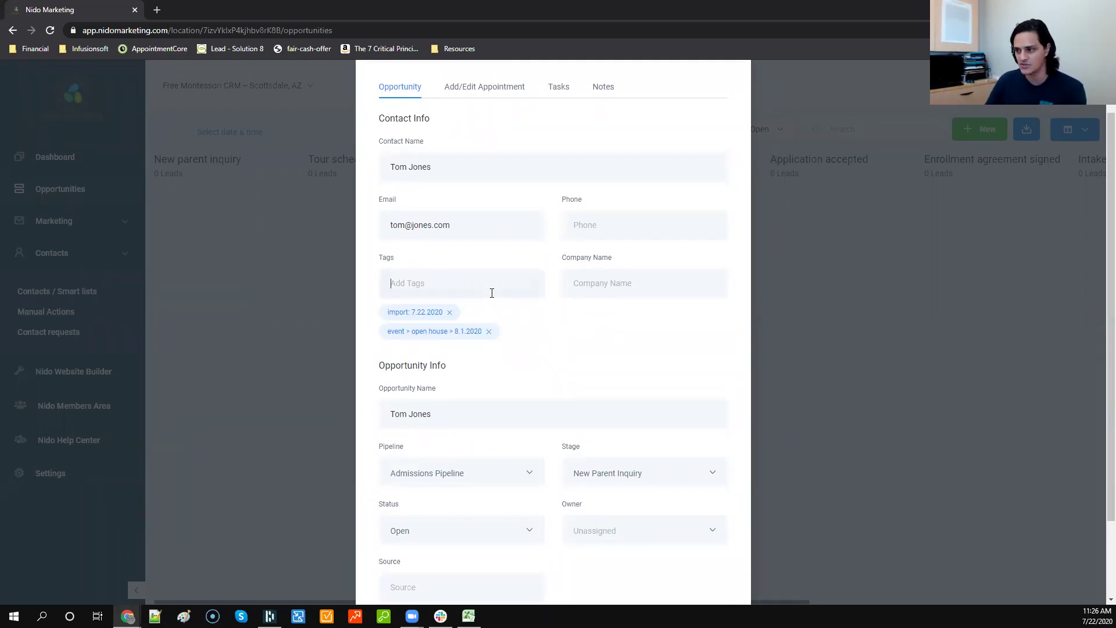
pyautogui.scroll(1, 492, 293)
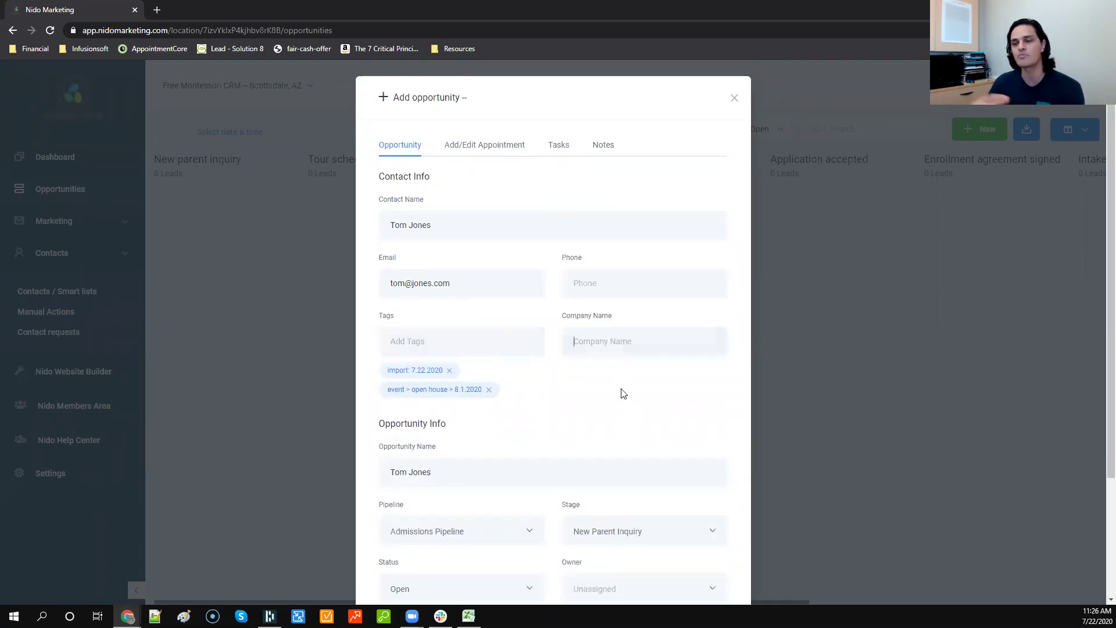
# Step: Enter the contact's family name followed by 'Family' as the Company Name
pyautogui.write('J')
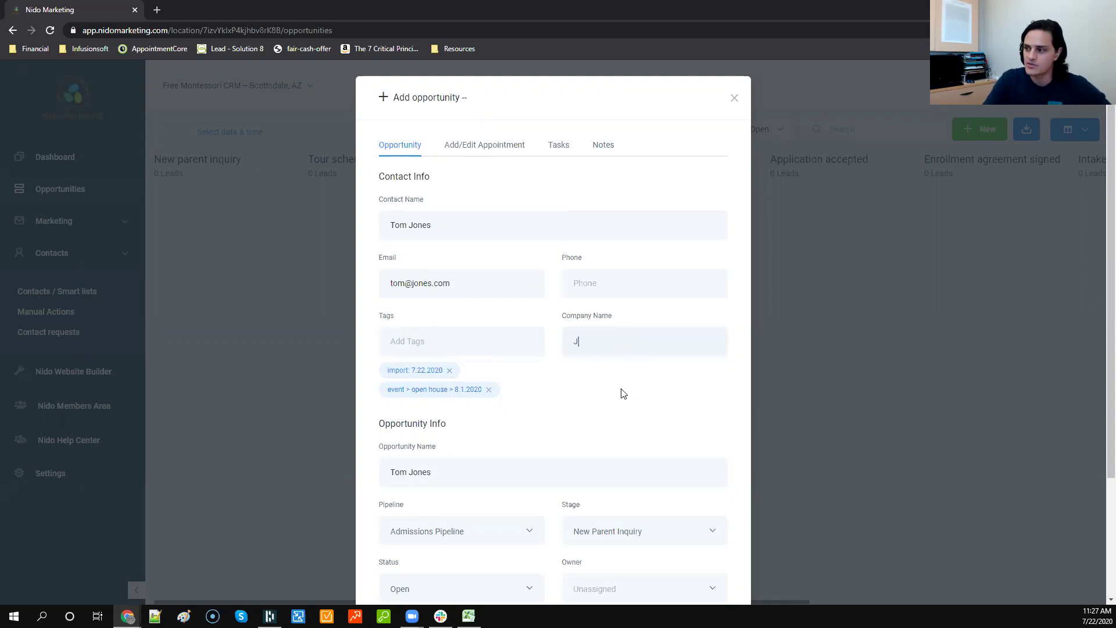
pyautogui.write('ones Family')
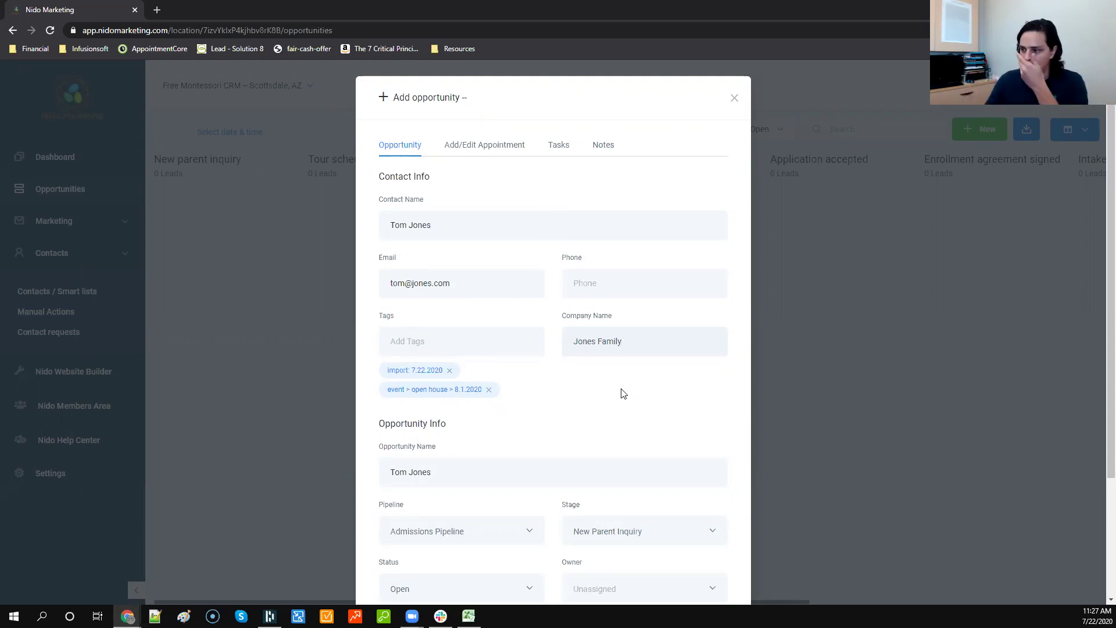
pyautogui.doubleClick(595, 342)
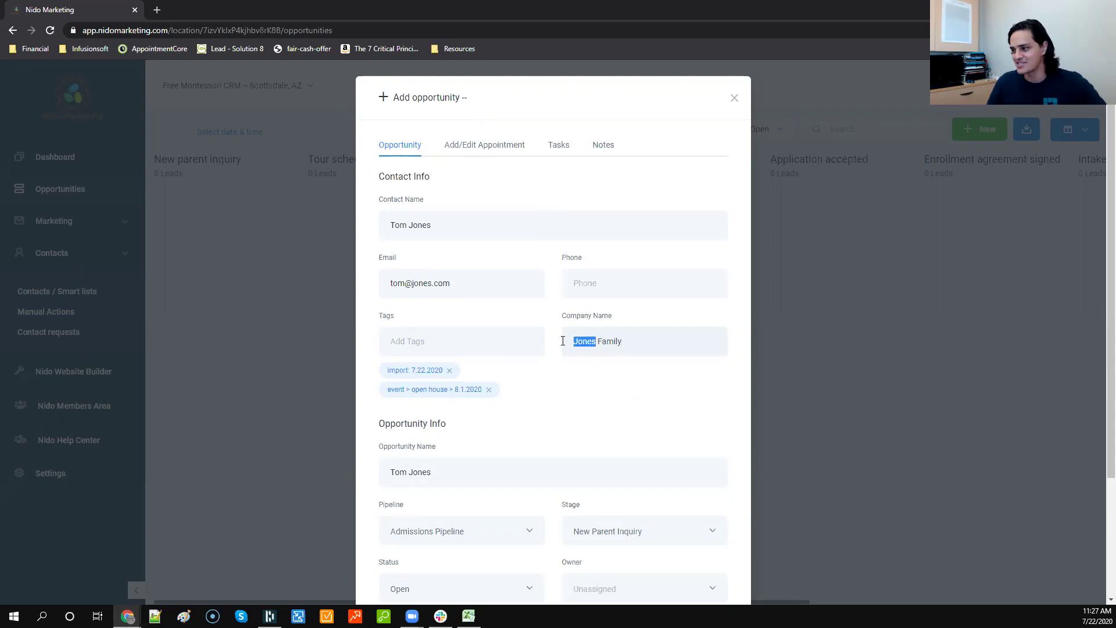
pyautogui.click(545, 393)
pyautogui.scroll(-1, 547, 393)
pyautogui.scroll(-1, 545, 393)
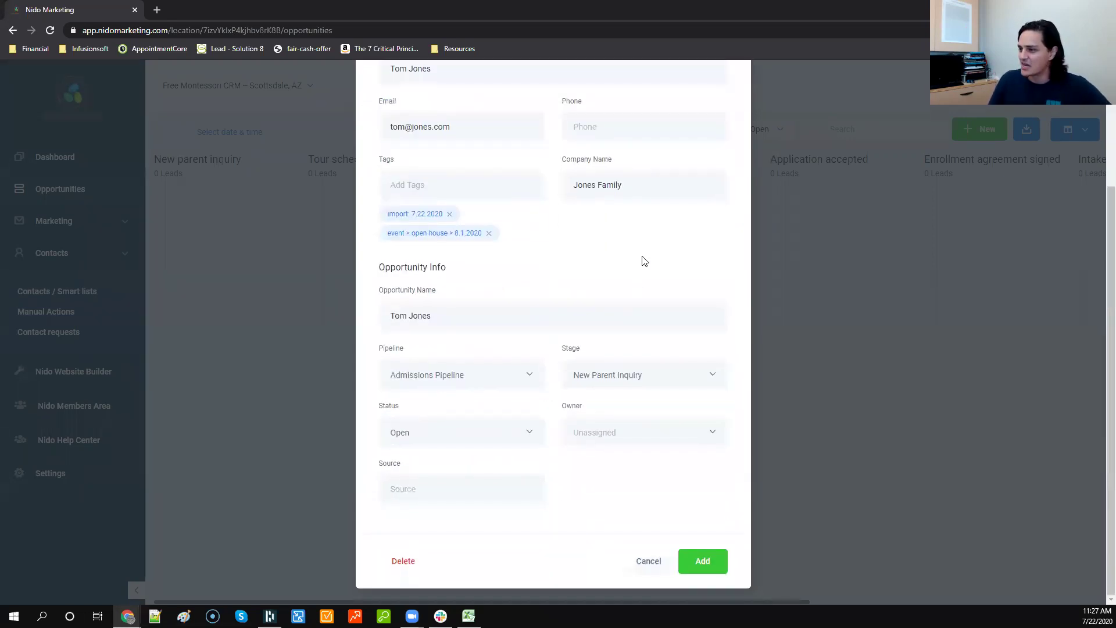
# Step: Rename the opportunity in 'parent > child' form using the parent's and child's names
pyautogui.moveTo(496, 314); pyautogui.dragTo(391, 316)
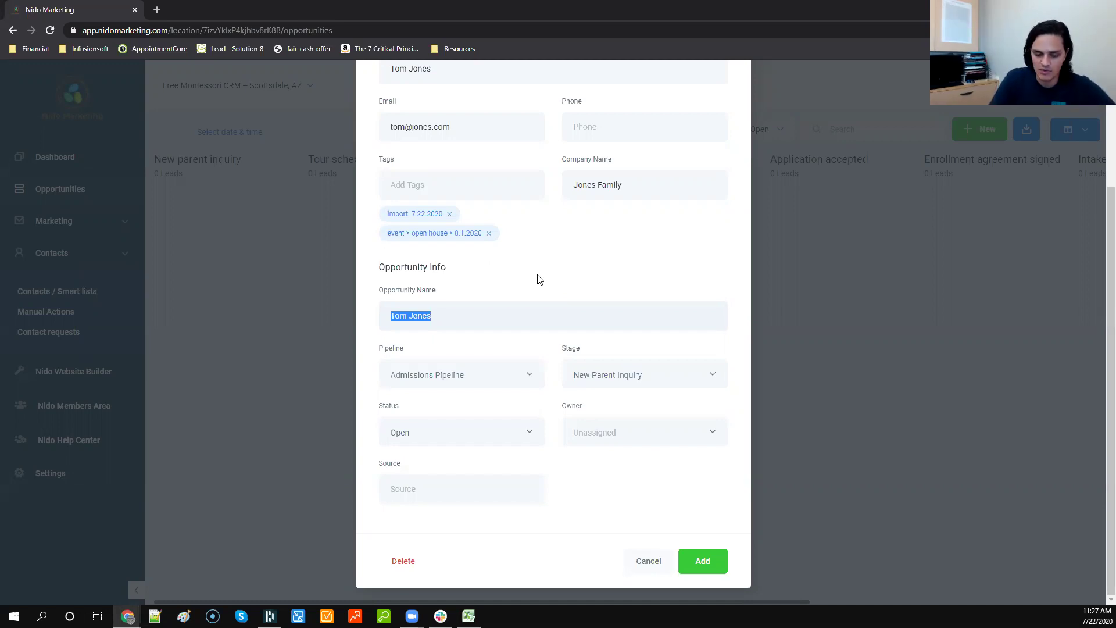
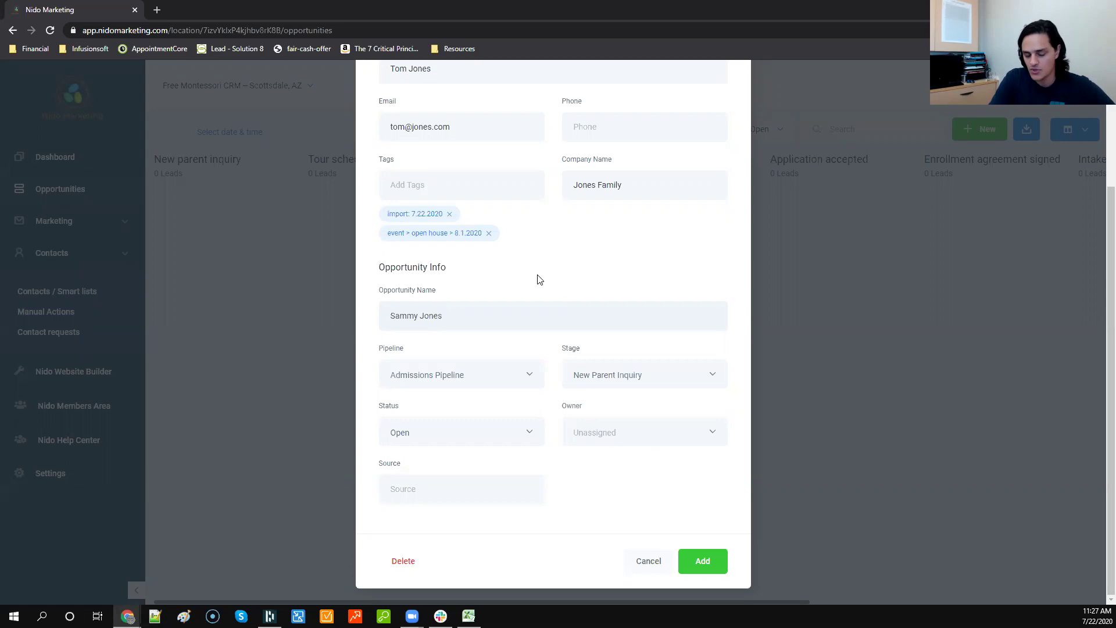
pyautogui.press('Home')
pyautogui.write('Jones')
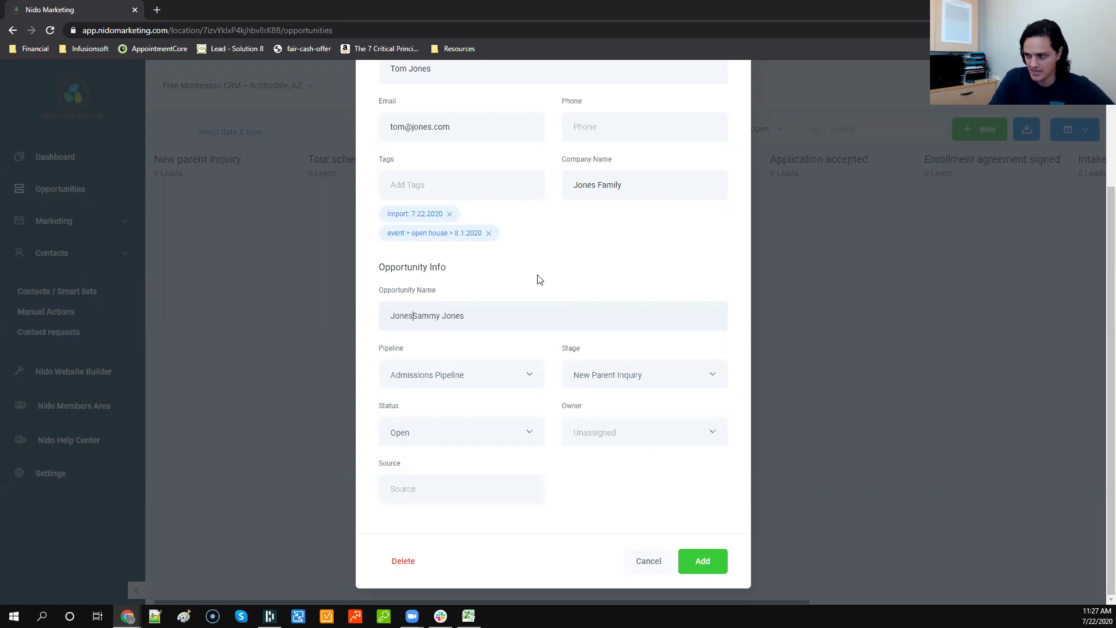
pyautogui.write(' Jones >')
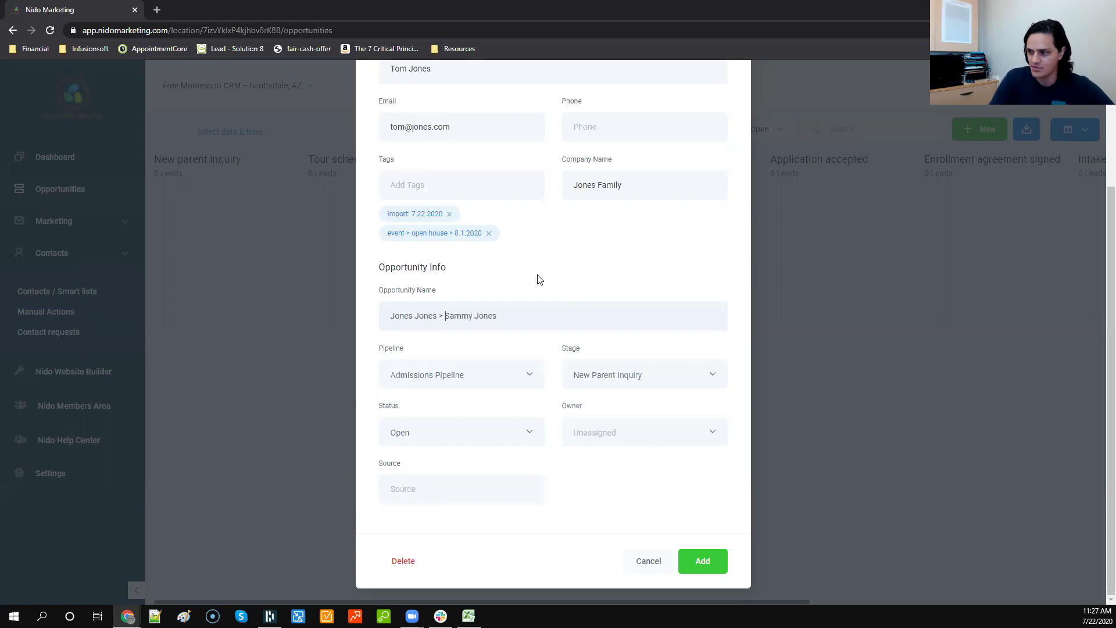
pyautogui.write(' Joh')
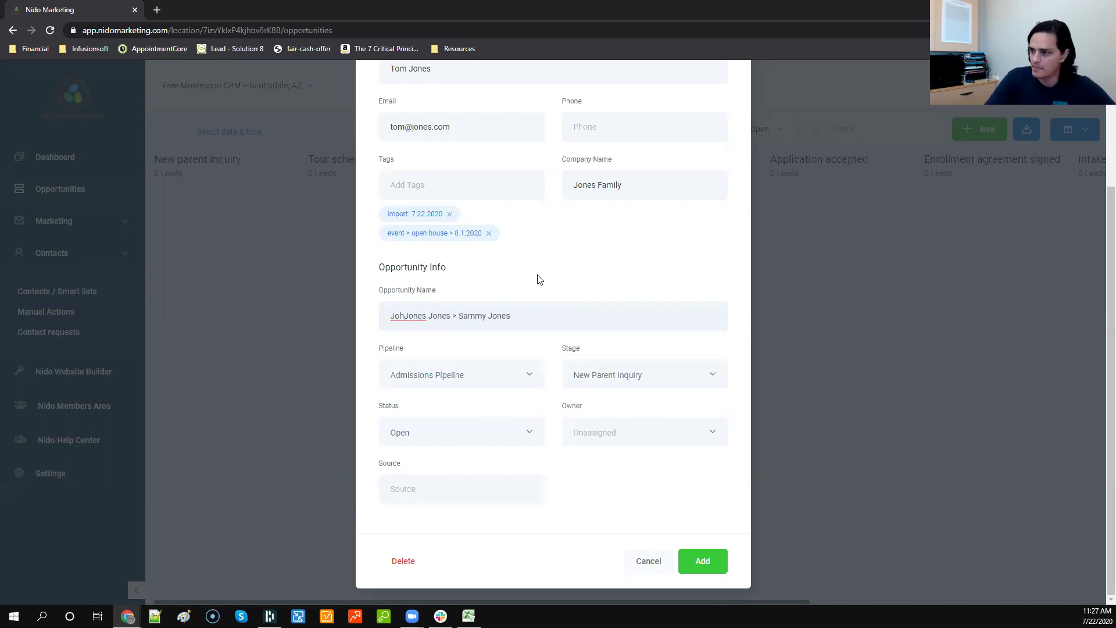
pyautogui.hotkey('ctrl', 'shift', 'Left')
pyautogui.write('Tom')
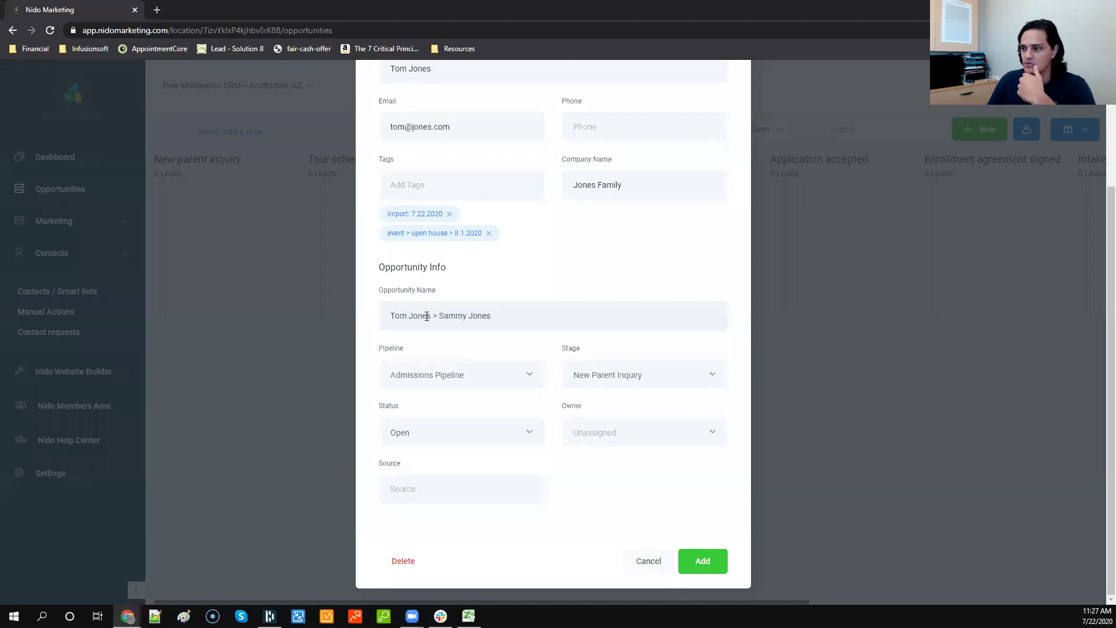
pyautogui.moveTo(431, 315); pyautogui.dragTo(380, 316)
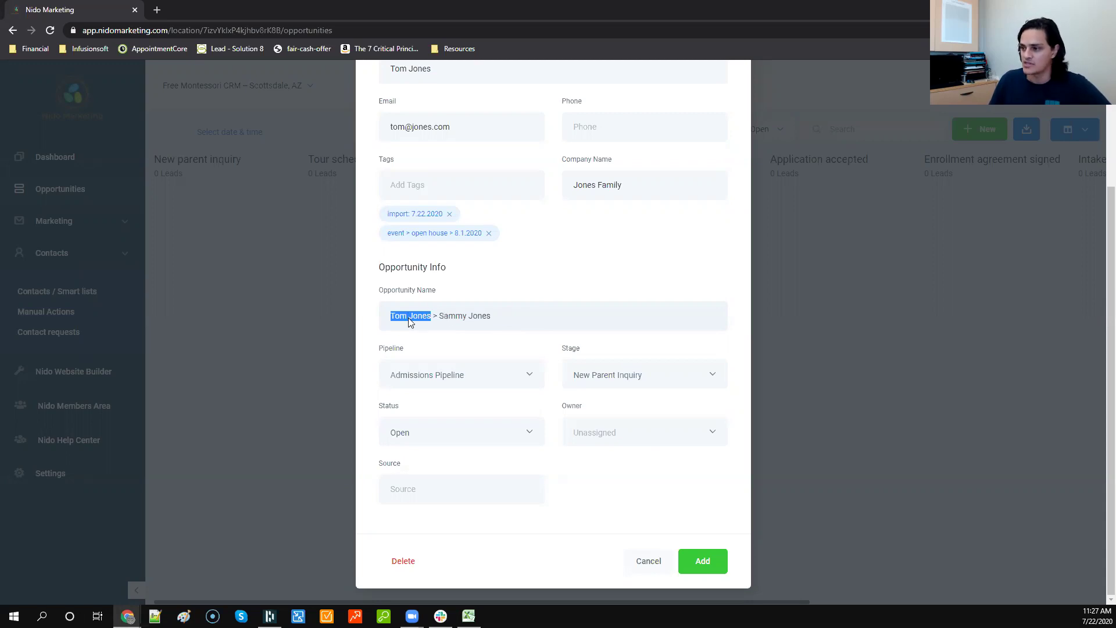
pyautogui.click(509, 321)
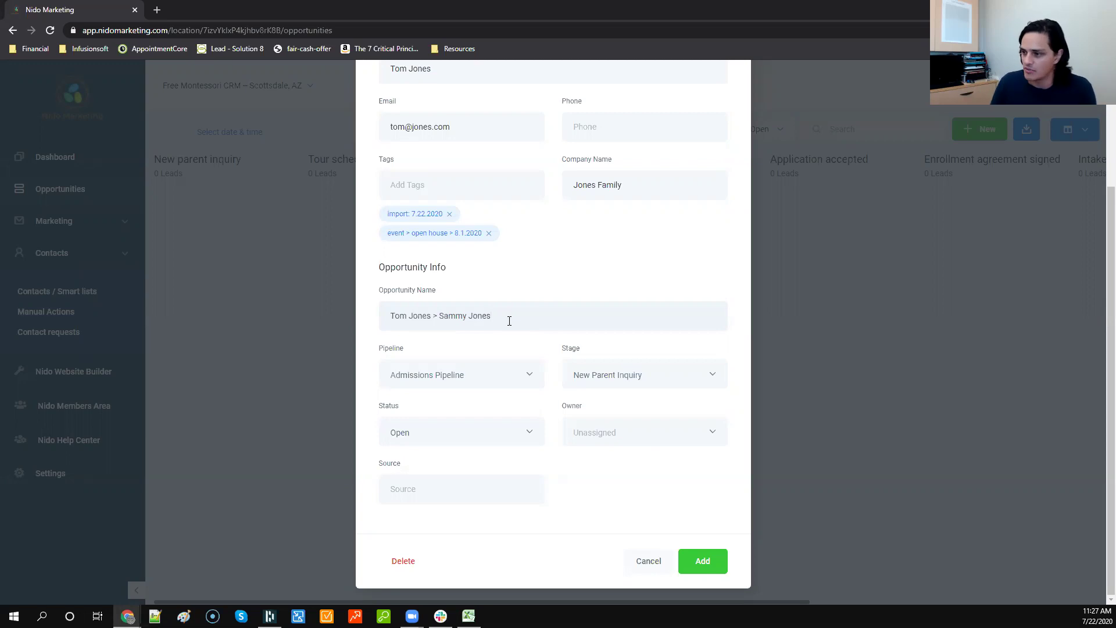
# Step: Check the stage and status options and assign a team member as the opportunity owner
pyautogui.click(619, 382)
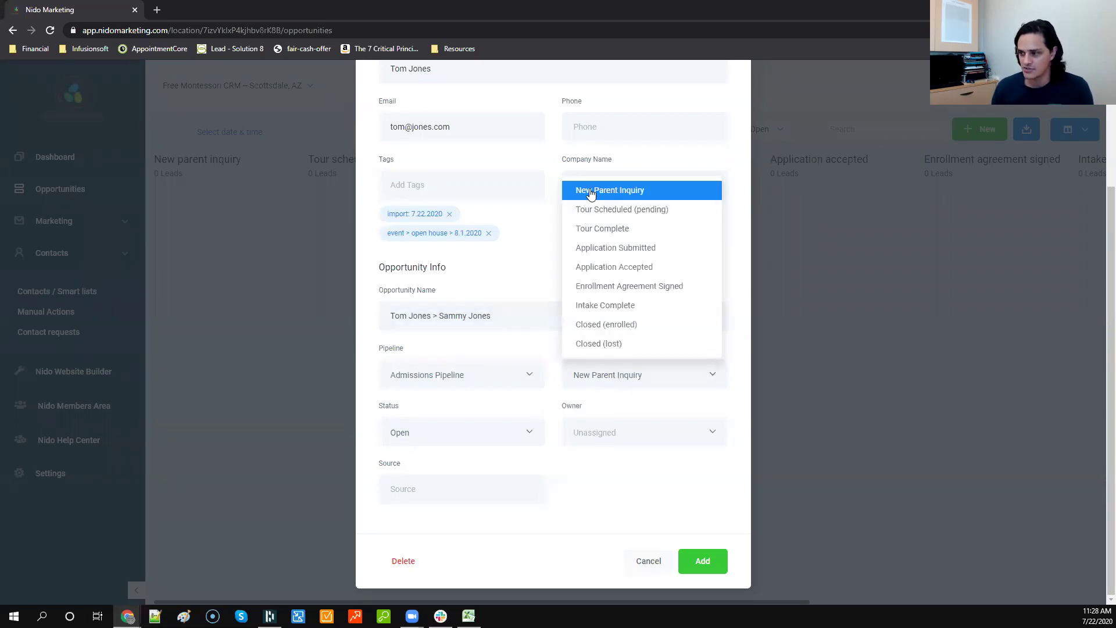
pyautogui.click(441, 439)
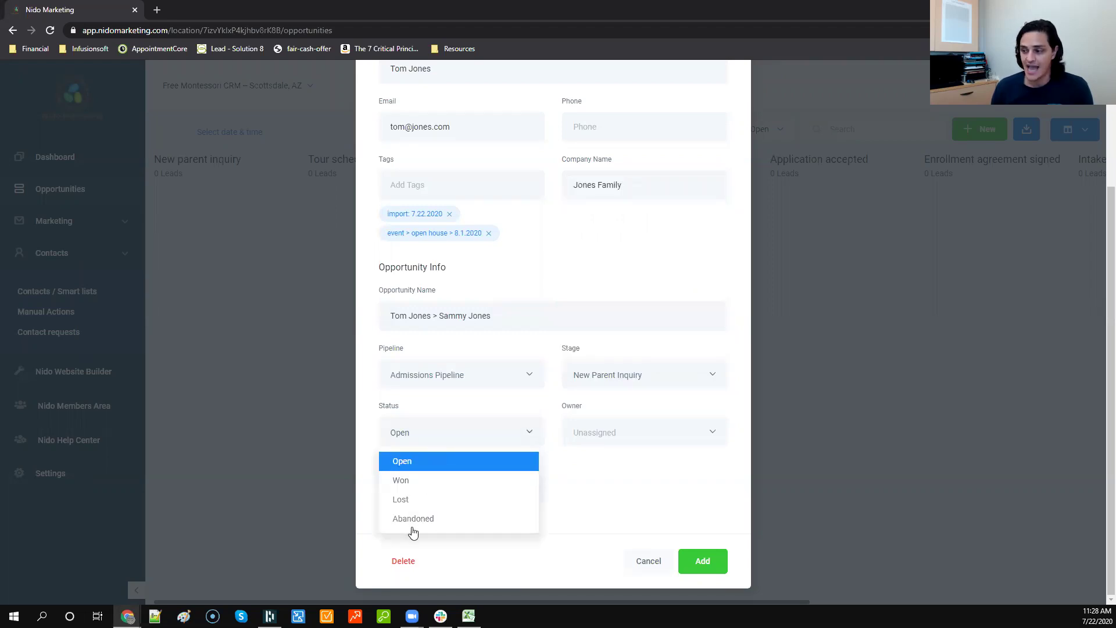
pyautogui.click(633, 445)
pyautogui.click(599, 463)
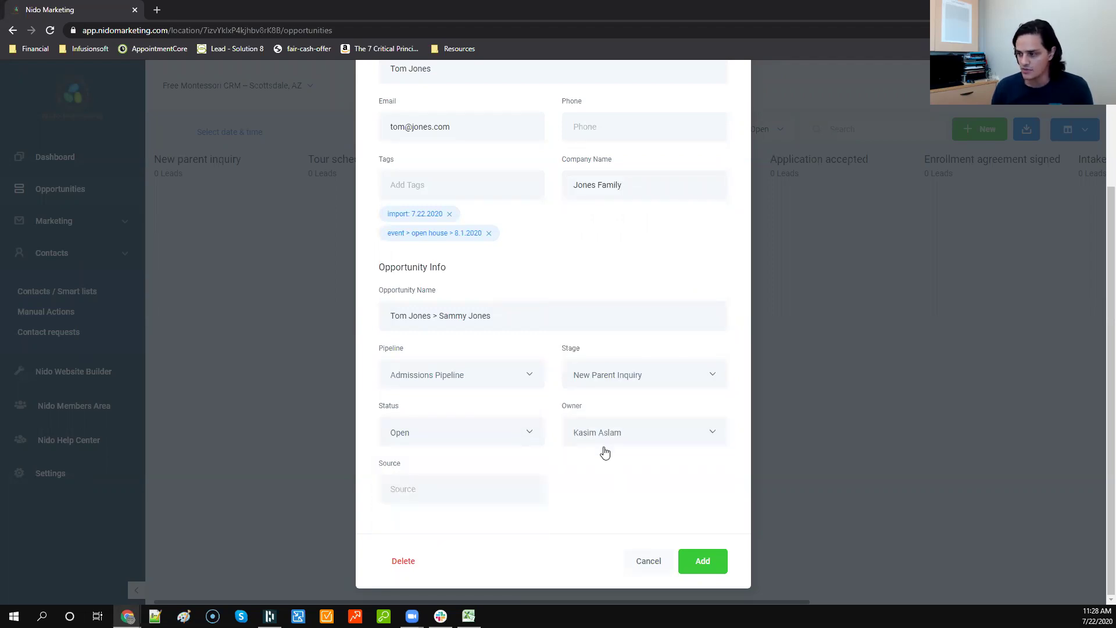
pyautogui.click(461, 497)
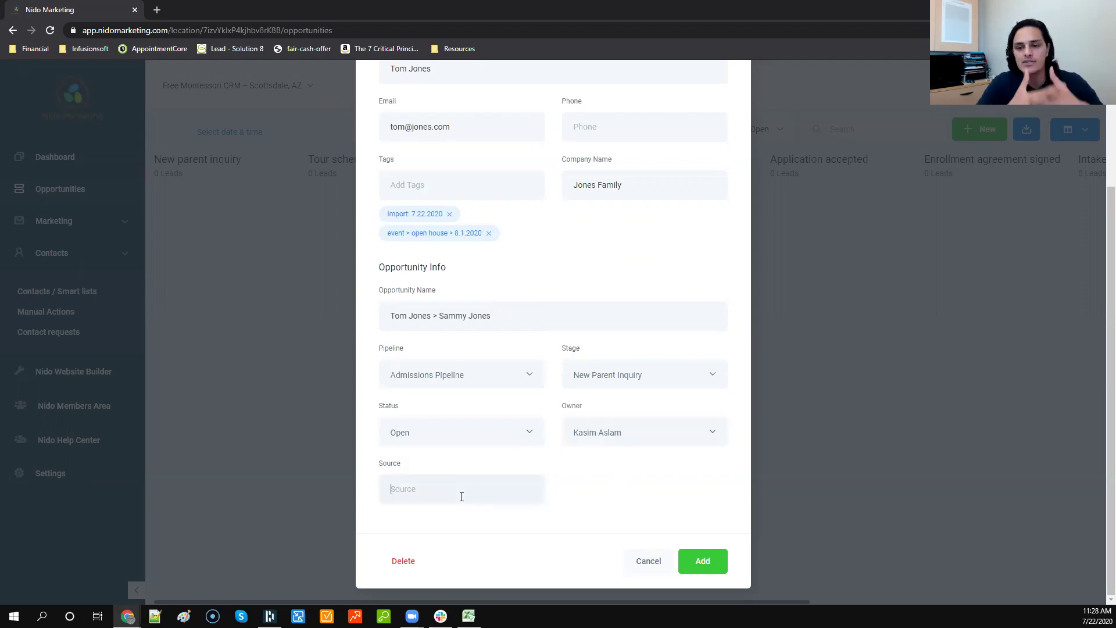
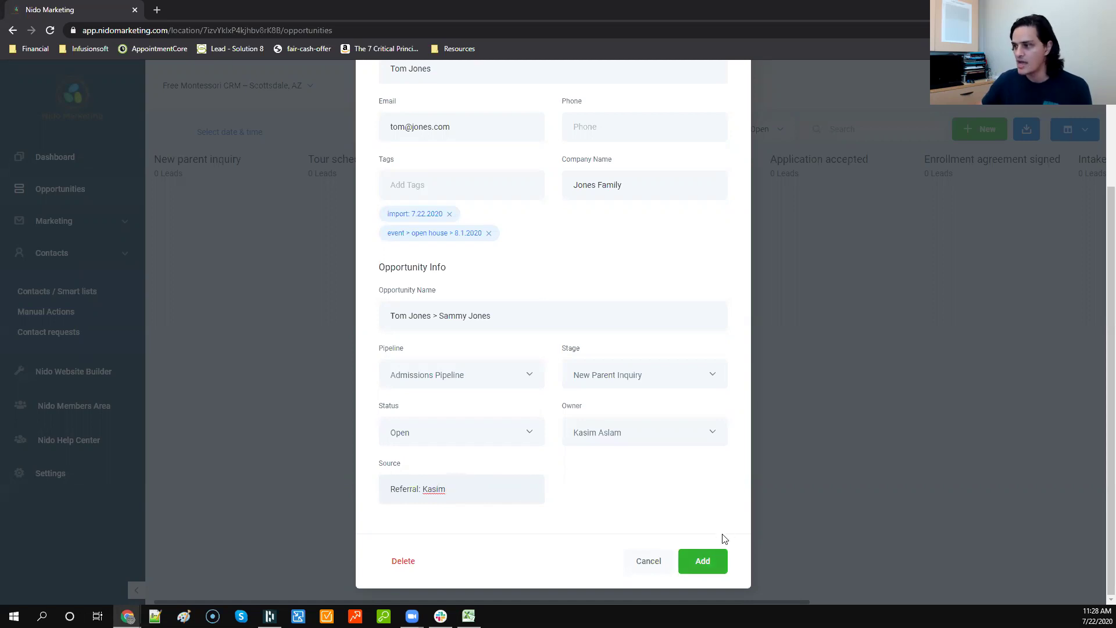
# Step: Submit the parent > child opportunity and close the form to see its New parent inquiry card
pyautogui.scroll(3, 590, 401)
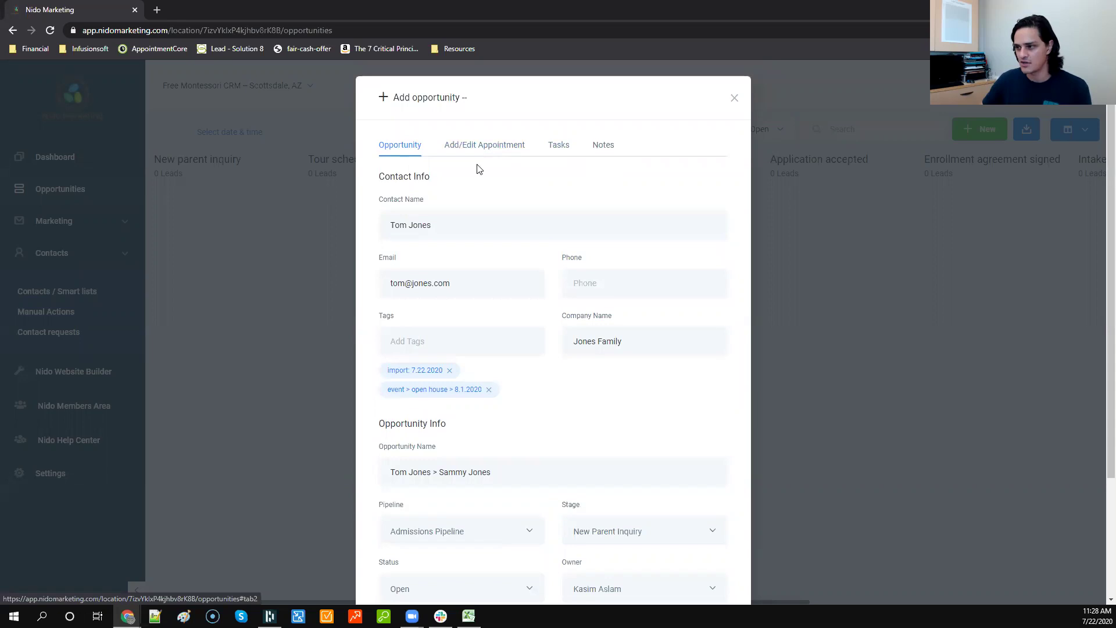
pyautogui.scroll(-3, 493, 175)
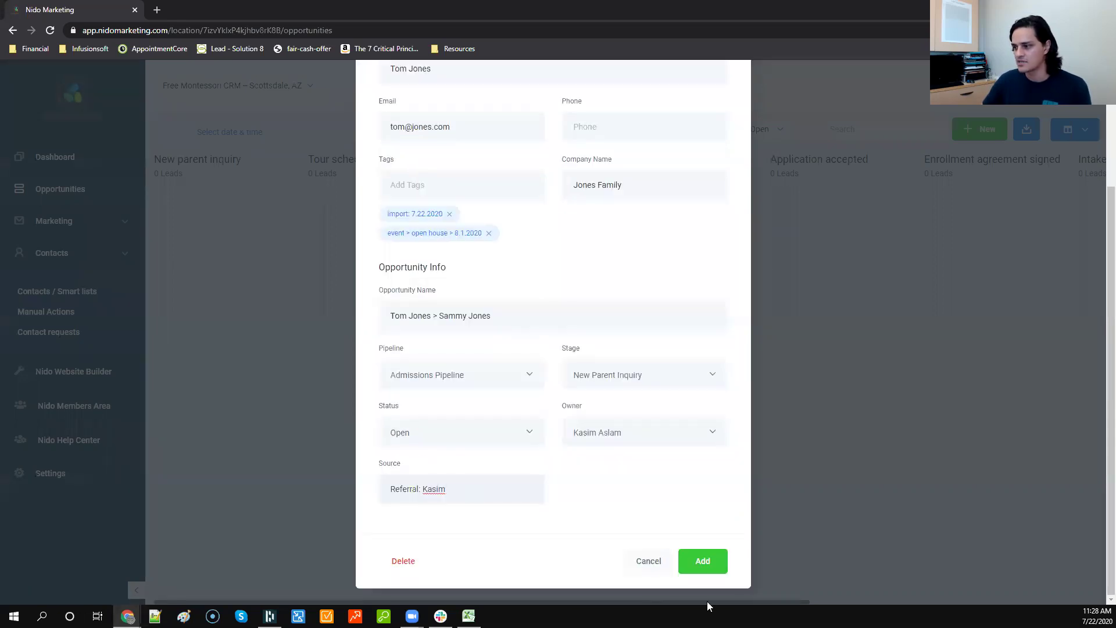
pyautogui.press('Return')
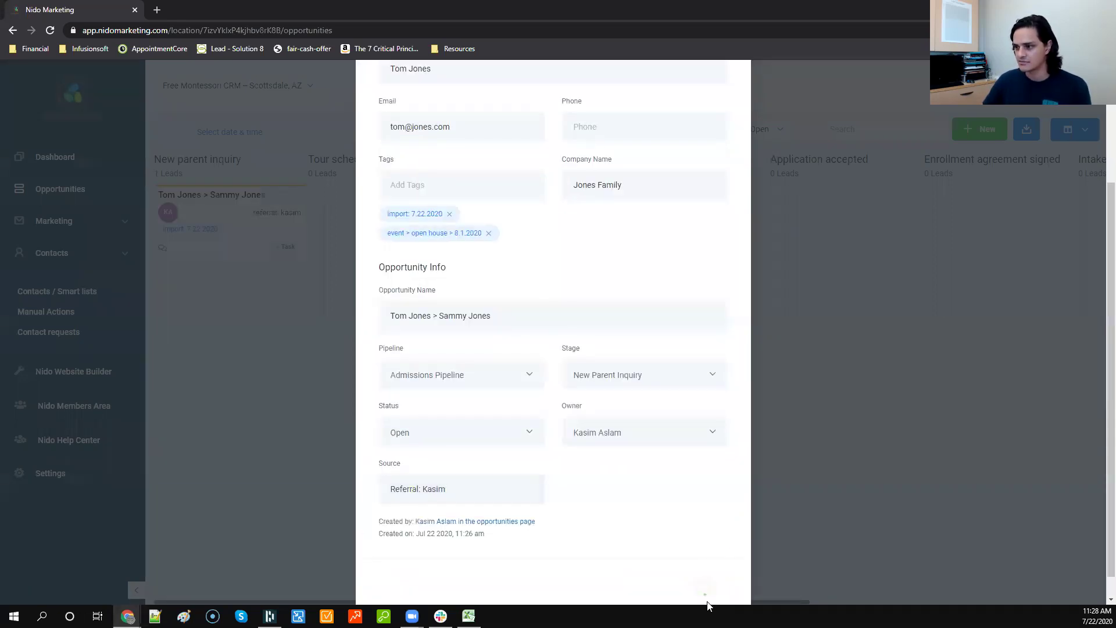
pyautogui.click(314, 381)
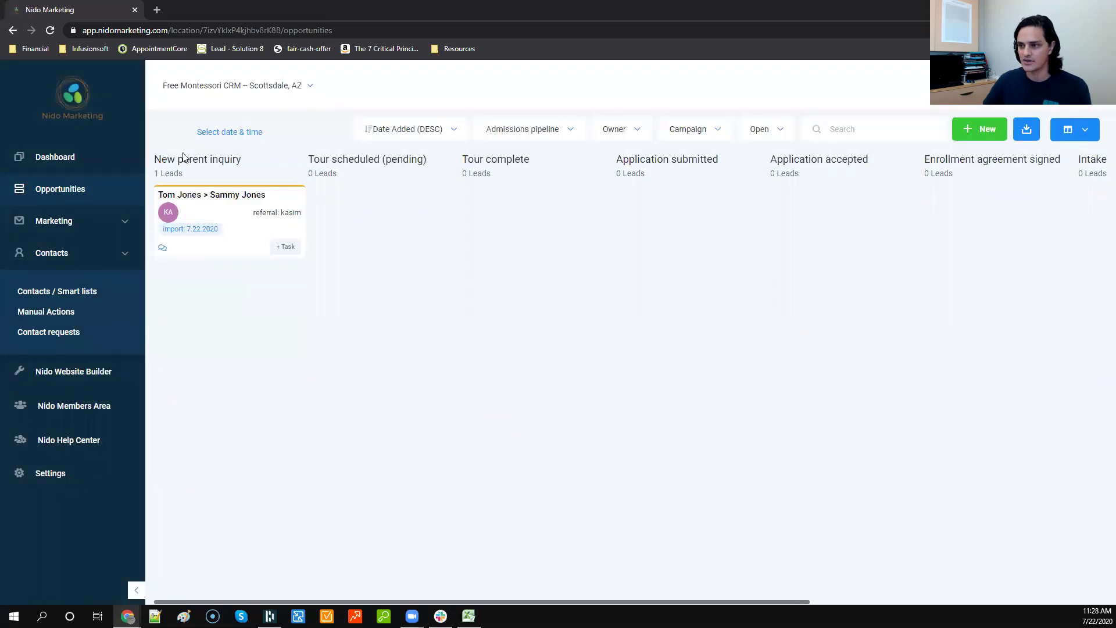
# Step: Shorten the opportunity name to just the child's name and update it
pyautogui.click(204, 214)
pyautogui.moveTo(440, 474); pyautogui.dragTo(308, 471)
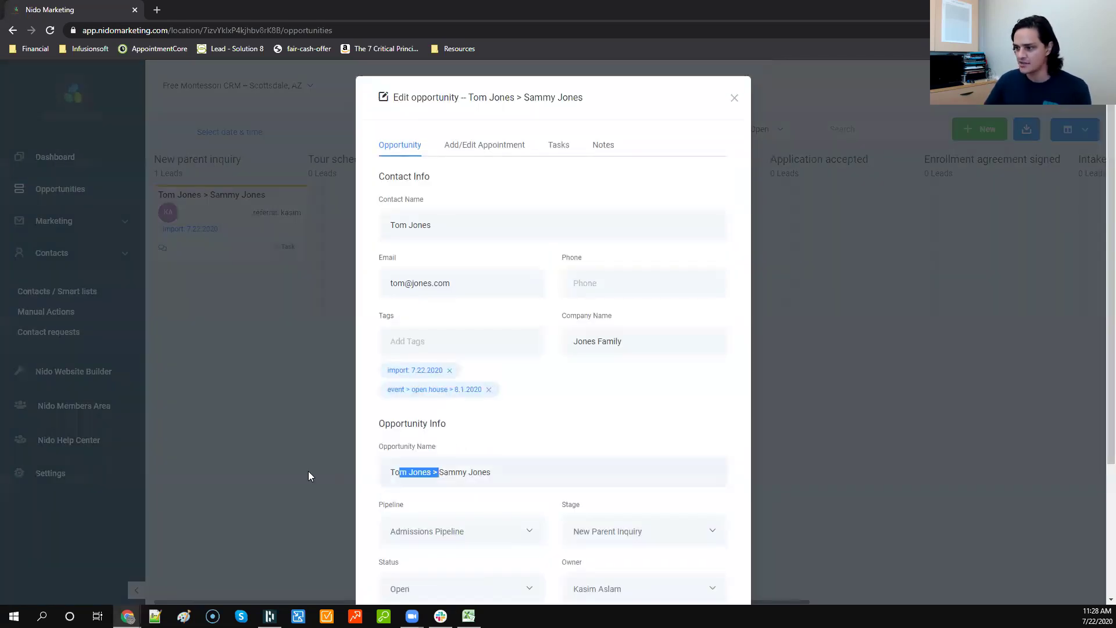
pyautogui.press('BackSpace')
pyautogui.scroll(-3, 508, 558)
pyautogui.click(701, 570)
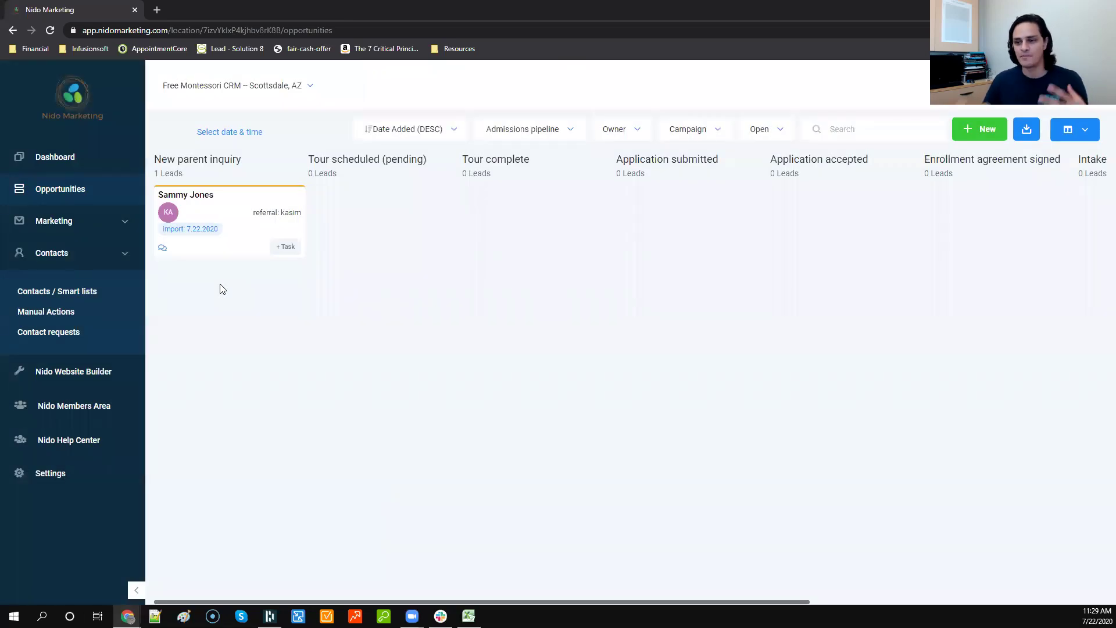
# Step: Restore the parent's name prefix to the opportunity name, giving 'parent > child' again, and save
pyautogui.click(203, 212)
pyautogui.click(389, 470)
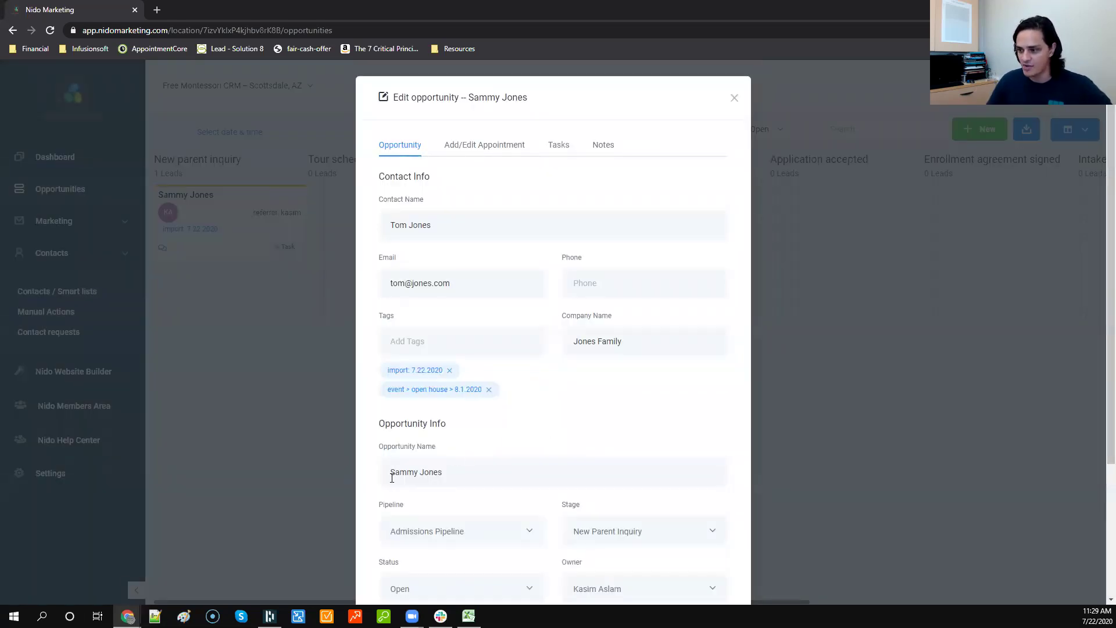
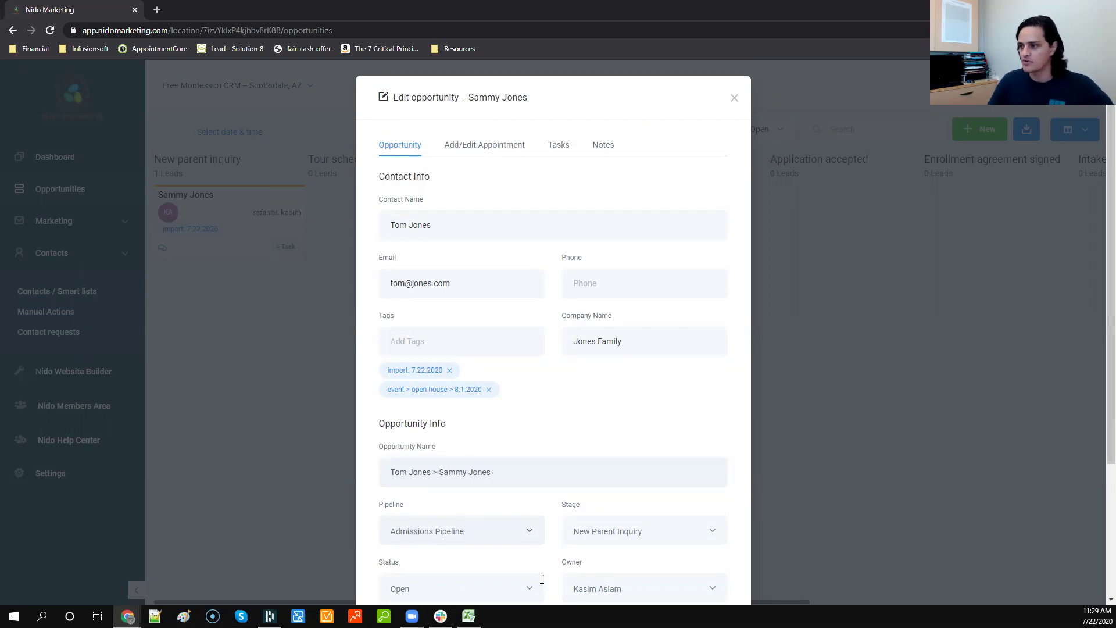
pyautogui.scroll(-3, 648, 459)
pyautogui.press('Return')
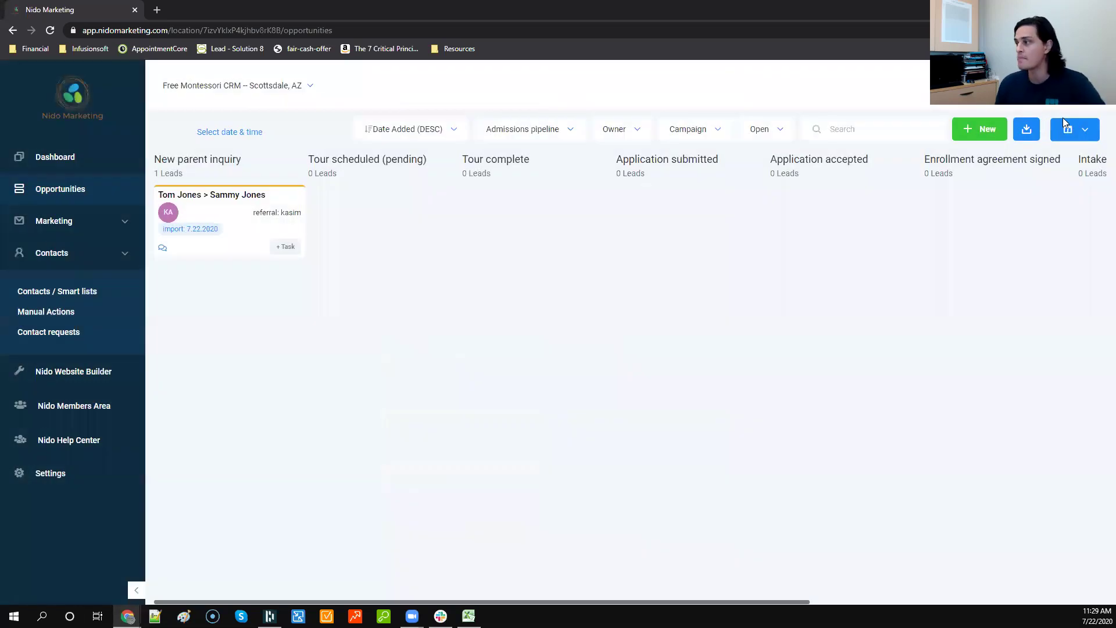
pyautogui.click(982, 129)
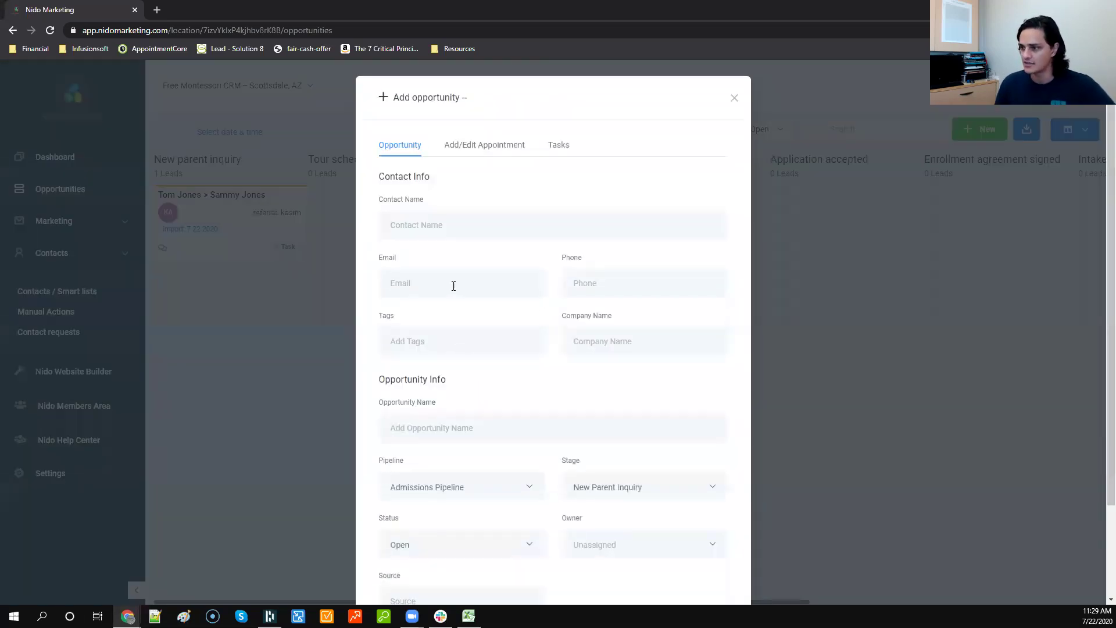
# Step: Attempt a second opportunity for the same parent contact, appending the second child's name
pyautogui.click(453, 231)
pyautogui.write('tom')
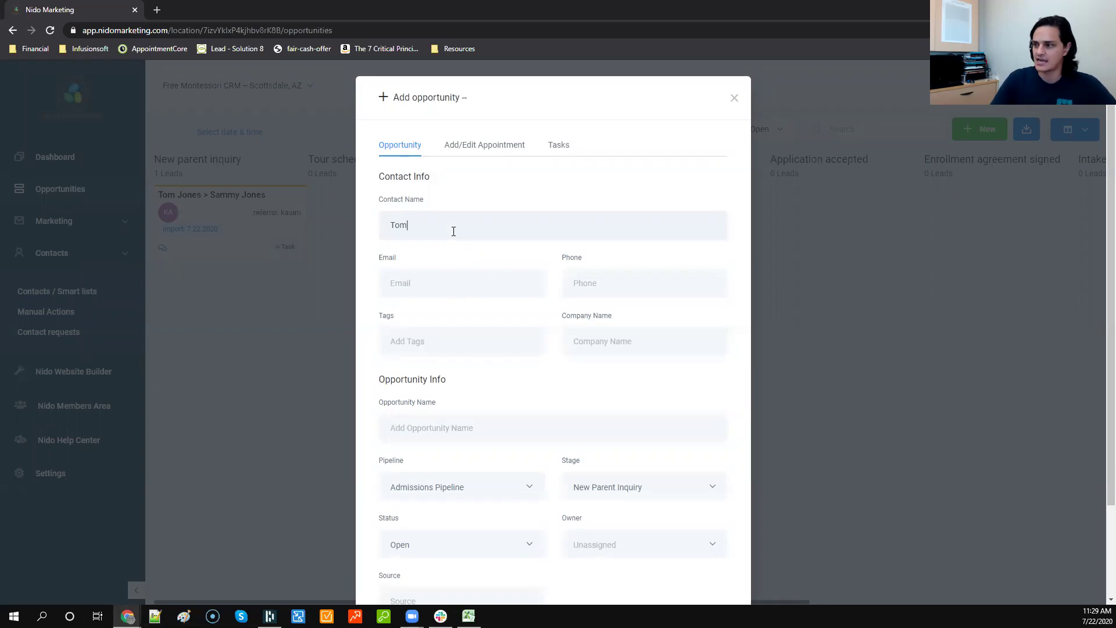
pyautogui.click(454, 262)
pyautogui.scroll(-2, 516, 337)
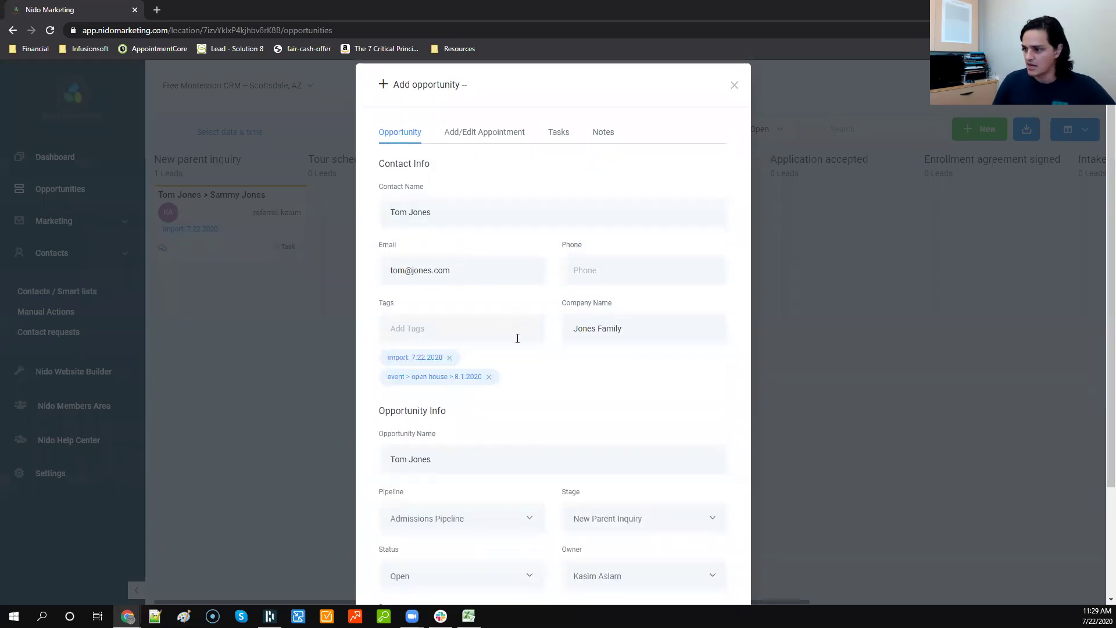
pyautogui.click(488, 374)
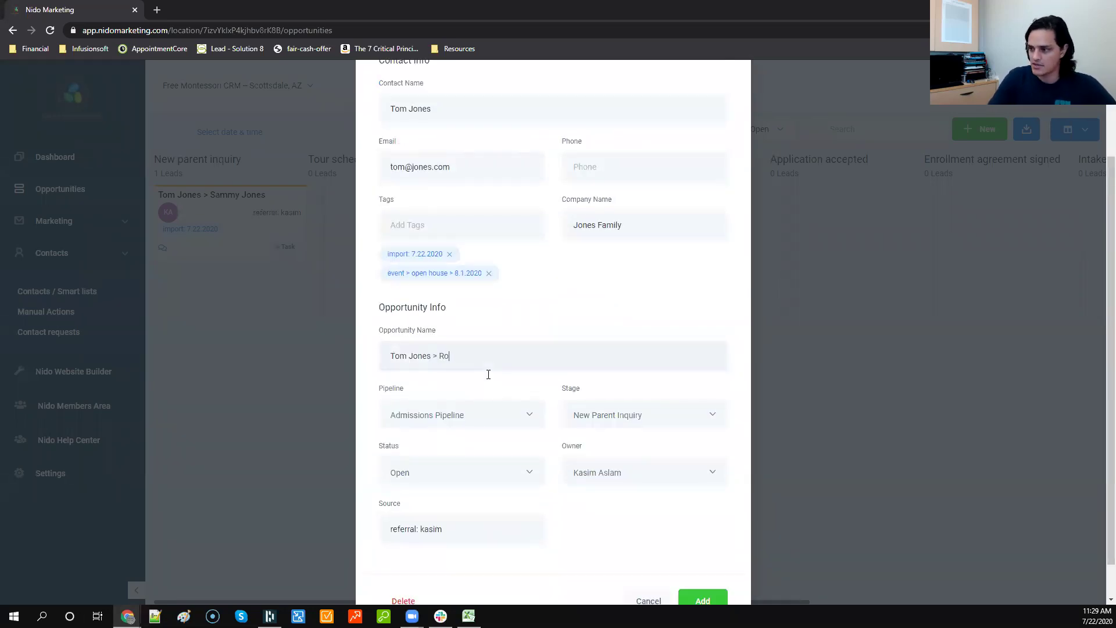
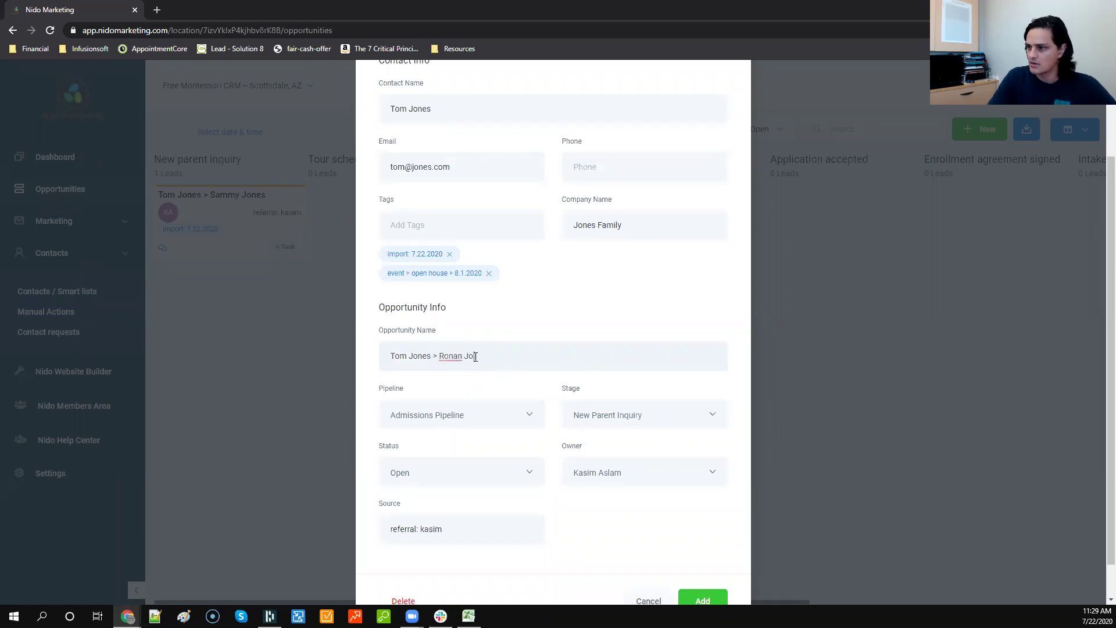
pyautogui.scroll(-1, 549, 335)
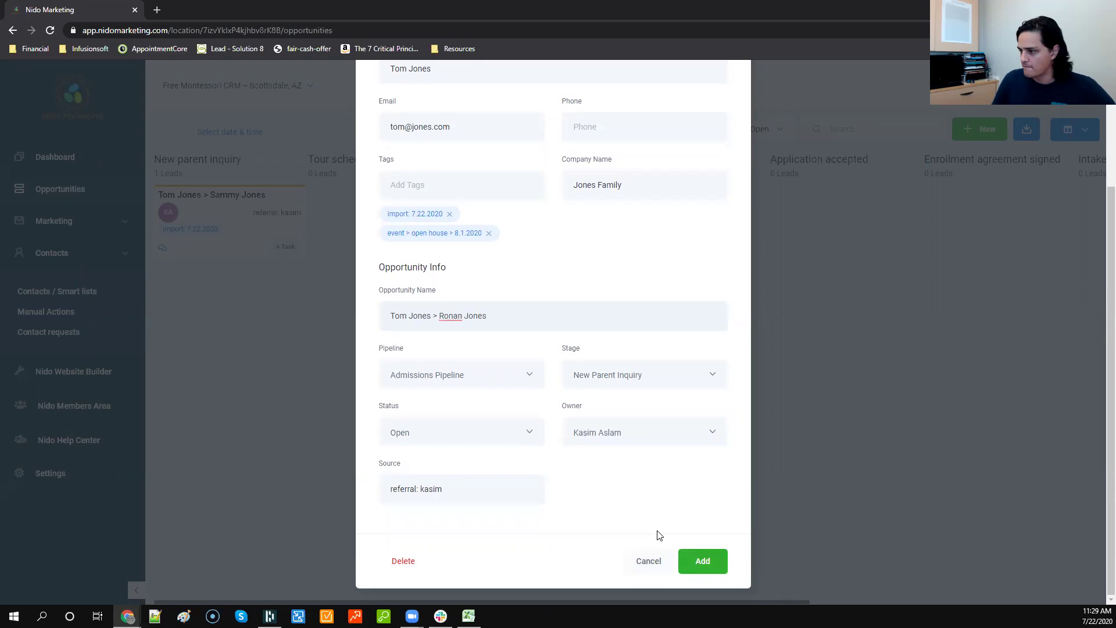
pyautogui.press('Return')
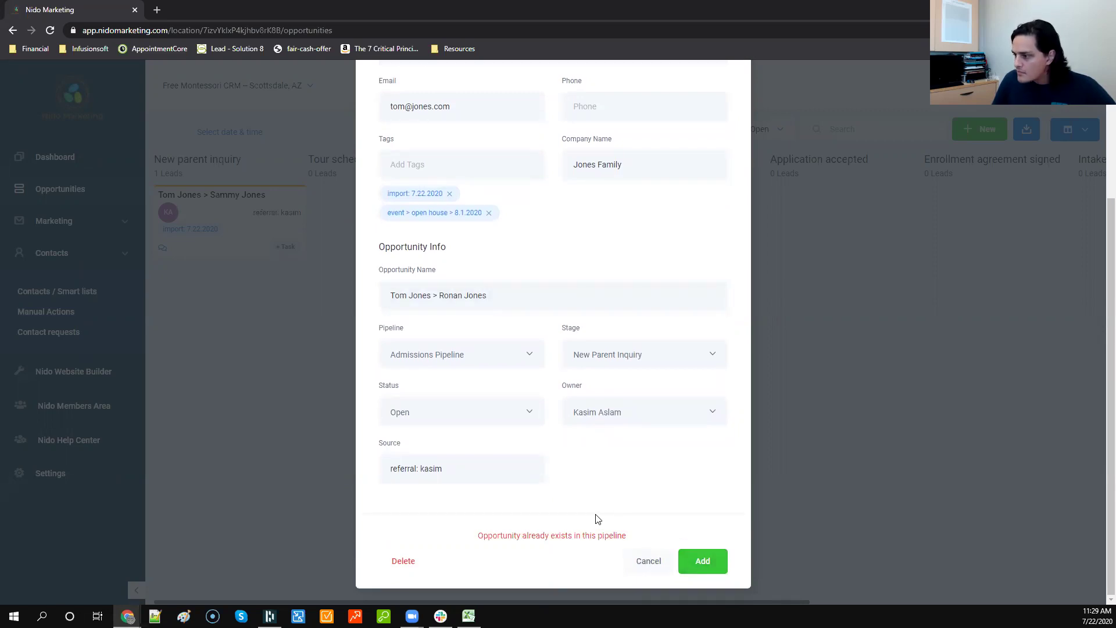
# Step: Set its stage to Tour Scheduled (pending), then cancel the form without adding it
pyautogui.scroll(1, 598, 519)
pyautogui.scroll(1, 524, 298)
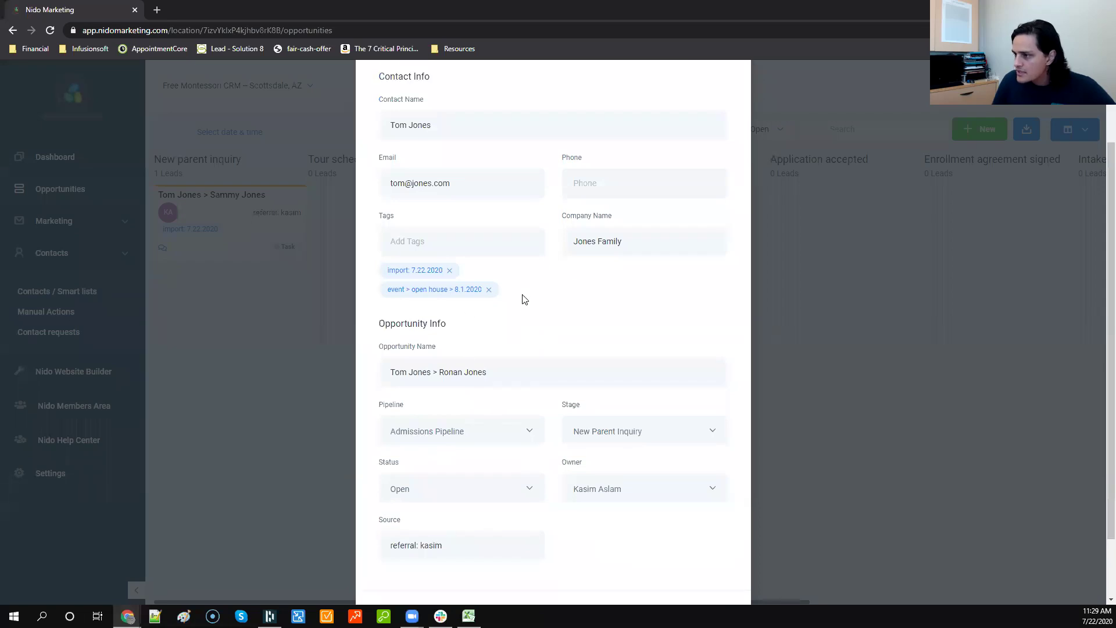
pyautogui.scroll(-2, 524, 296)
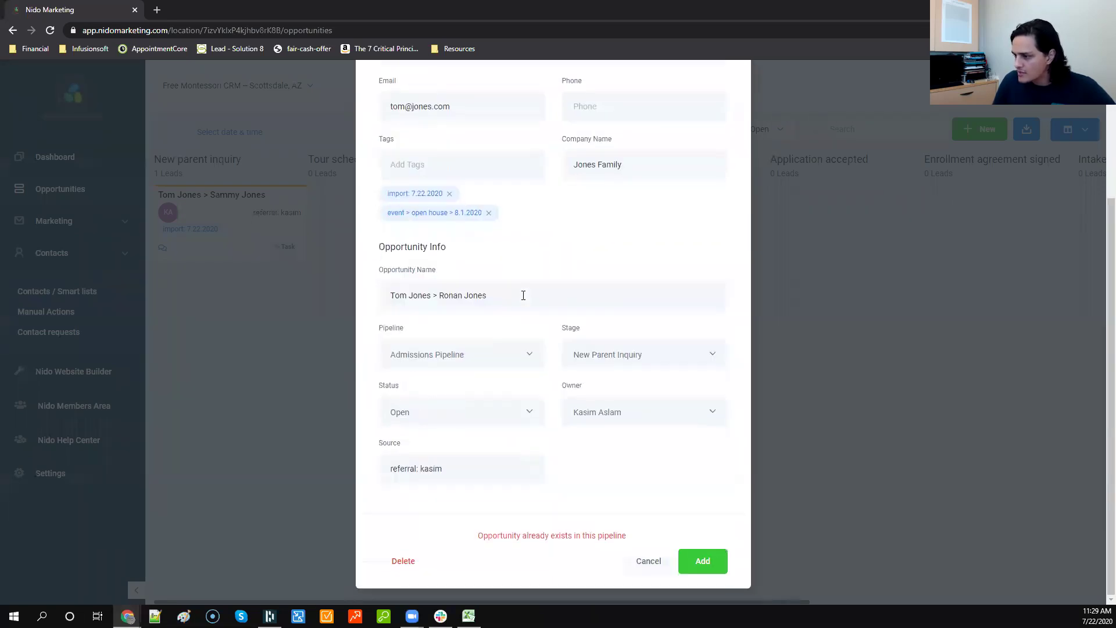
pyautogui.click(598, 355)
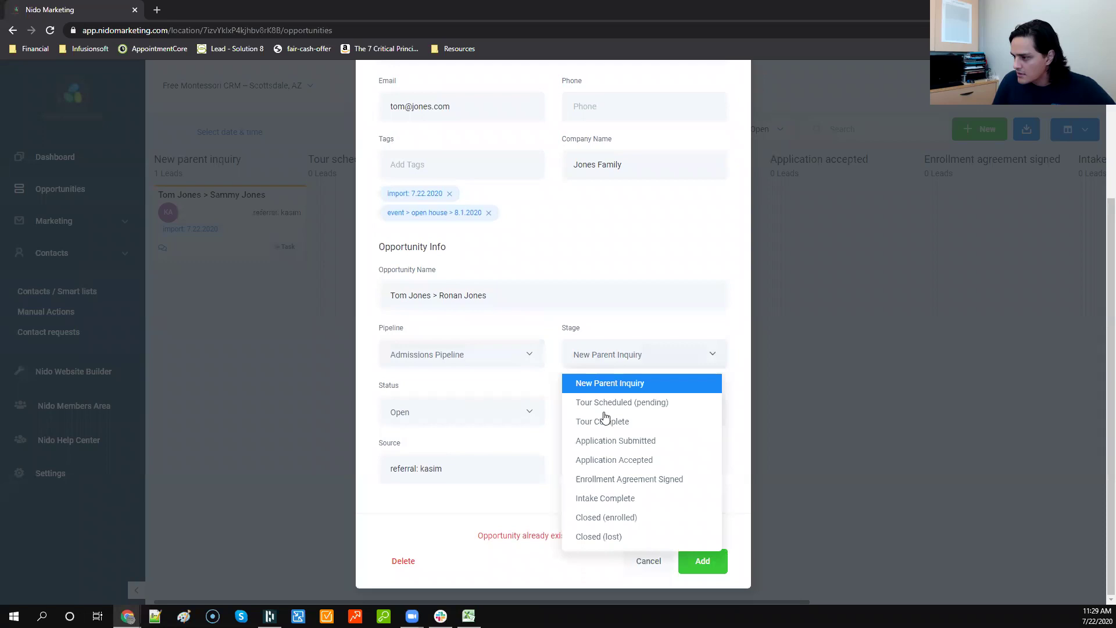
pyautogui.click(603, 403)
pyautogui.scroll(1, 693, 538)
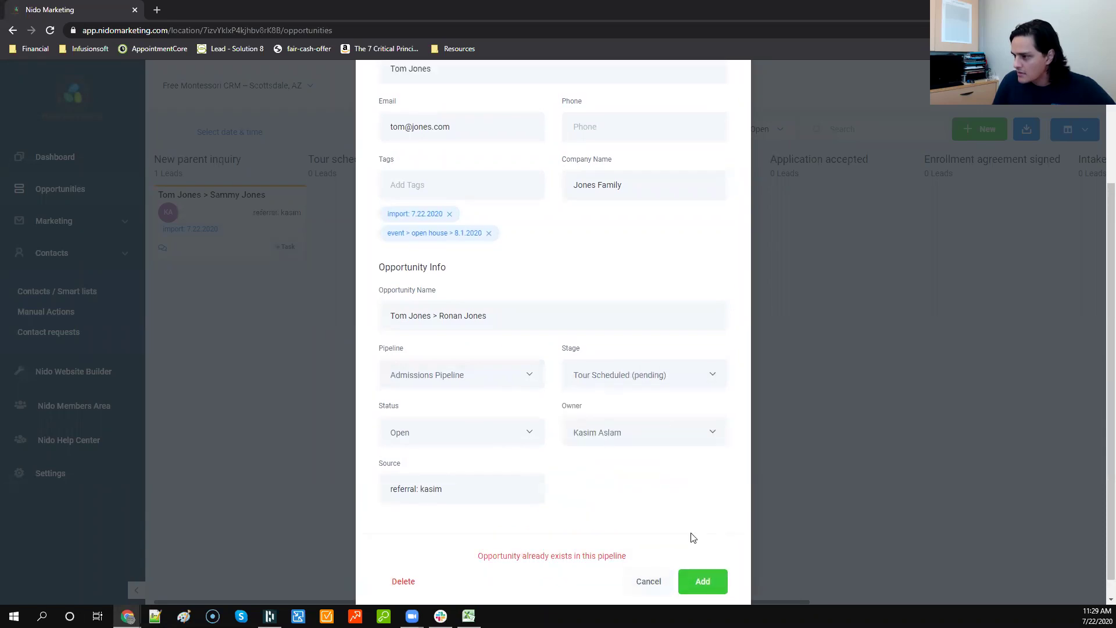
pyautogui.scroll(3, 663, 503)
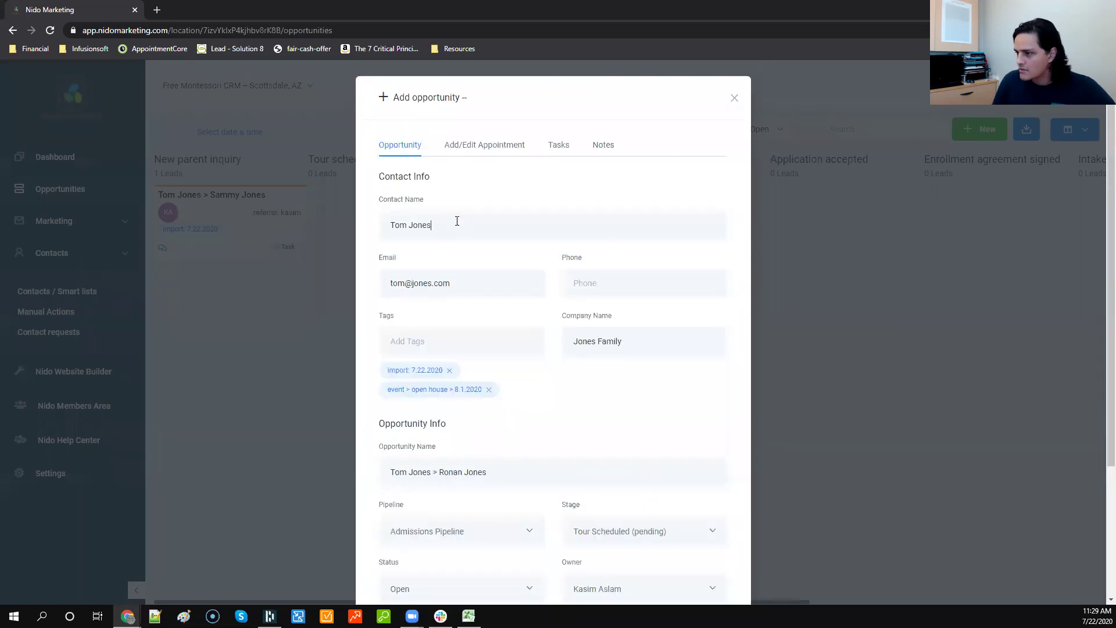
pyautogui.scroll(-3, 457, 221)
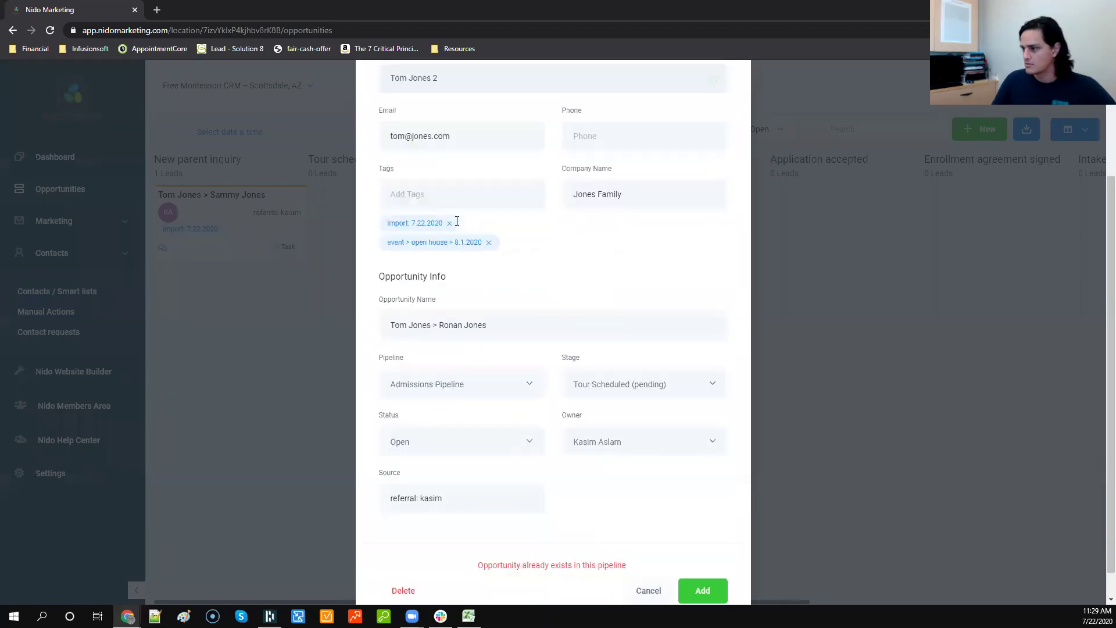
pyautogui.scroll(1, 680, 532)
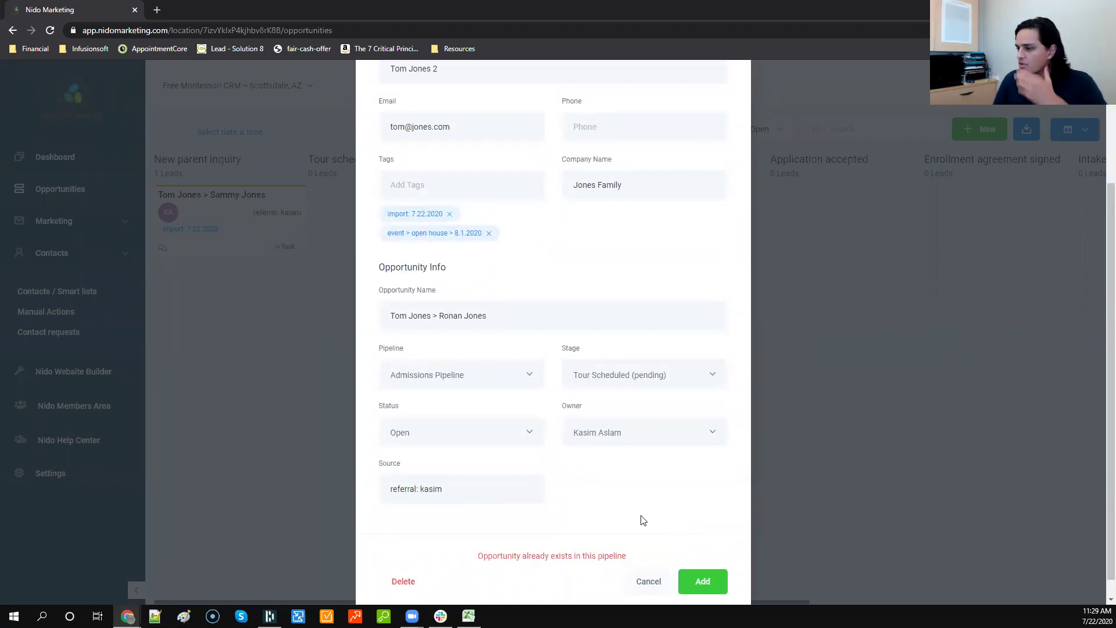
pyautogui.scroll(2, 627, 507)
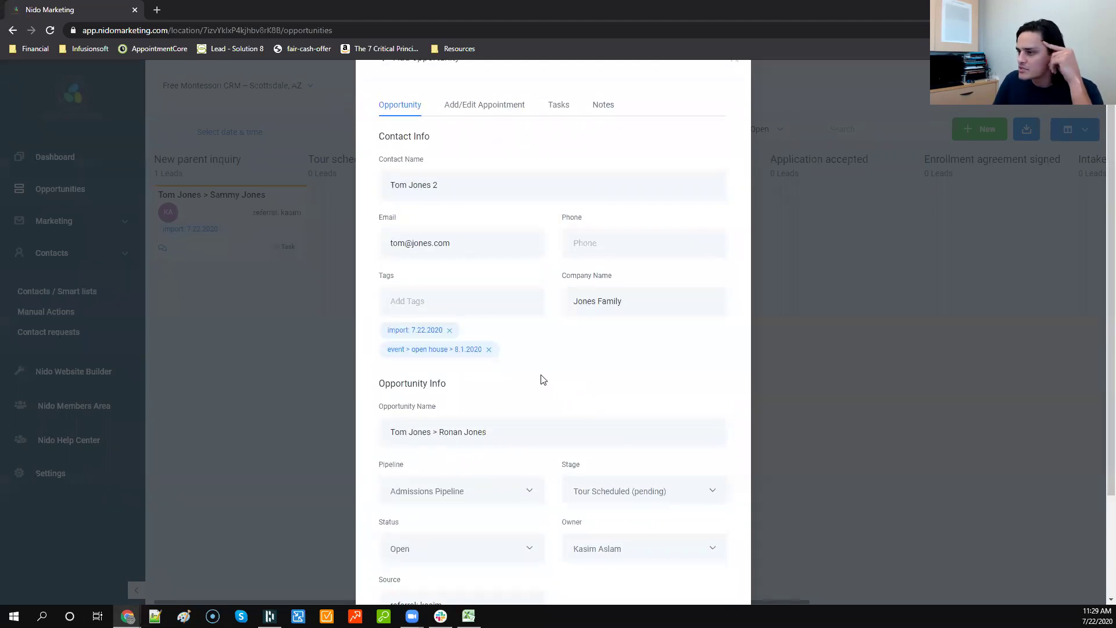
pyautogui.scroll(-2, 640, 511)
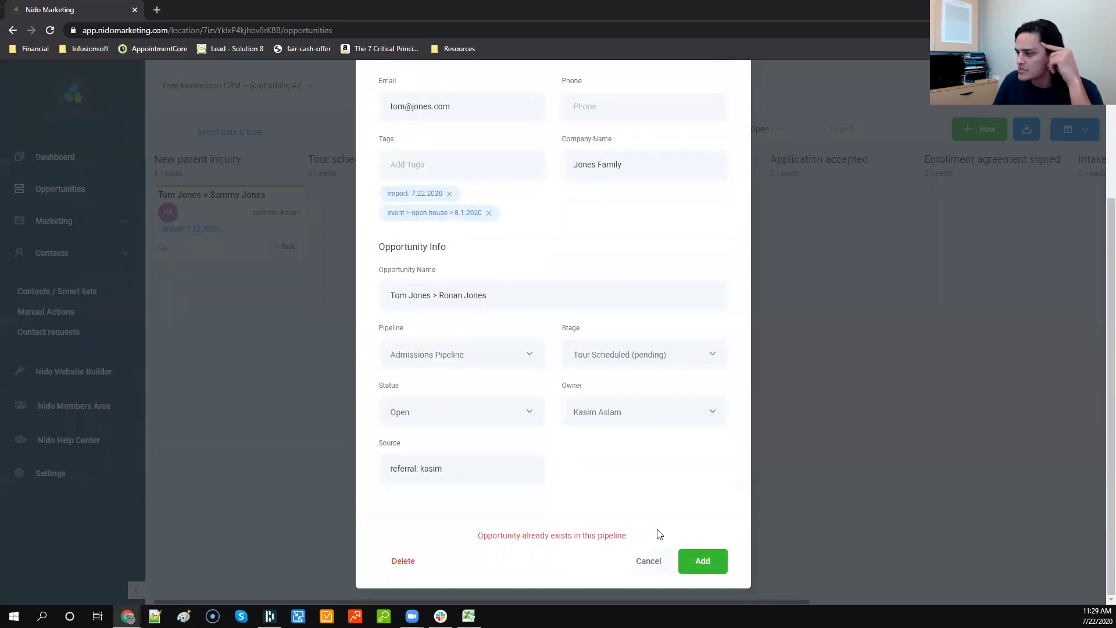
pyautogui.press('Escape')
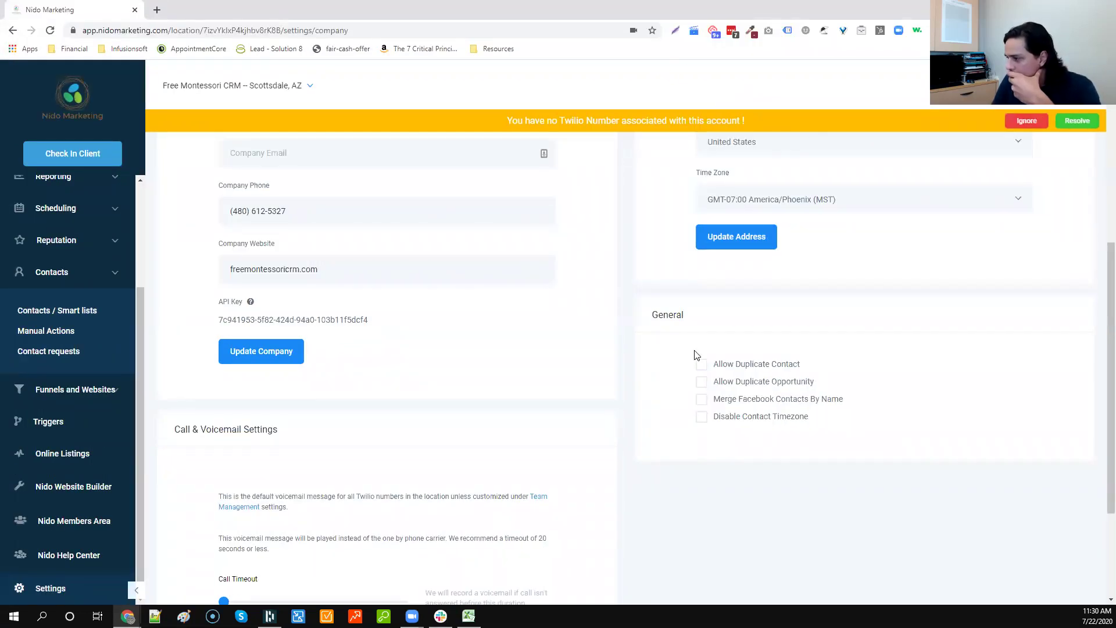
# Step: Tick Allow Duplicate Opportunity in company settings, save, and reload the page
pyautogui.click(703, 383)
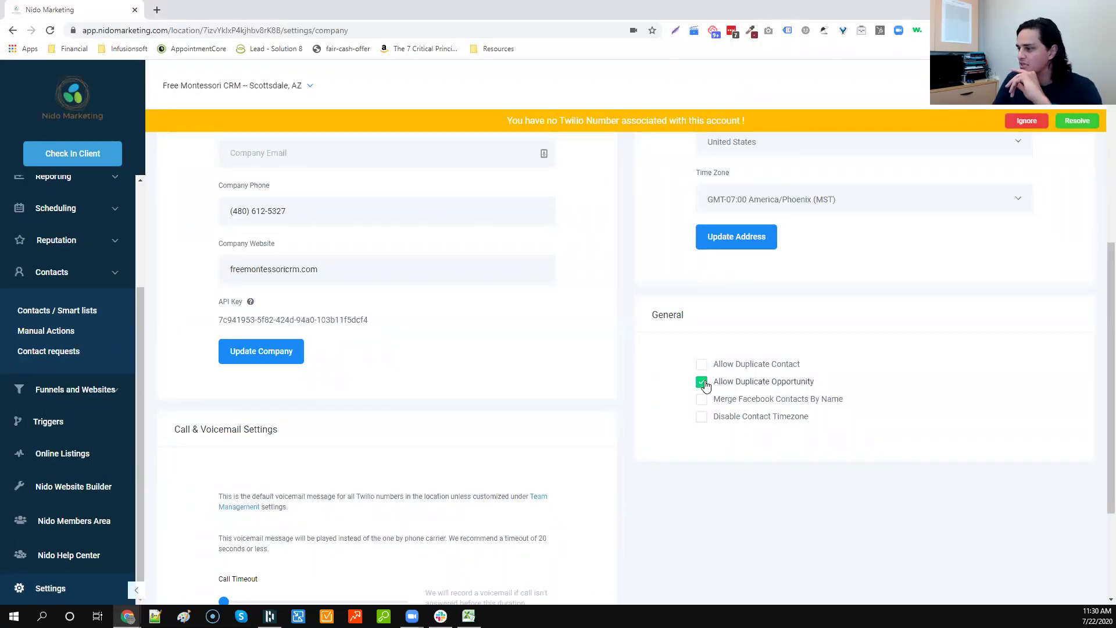
pyautogui.scroll(-3, 681, 350)
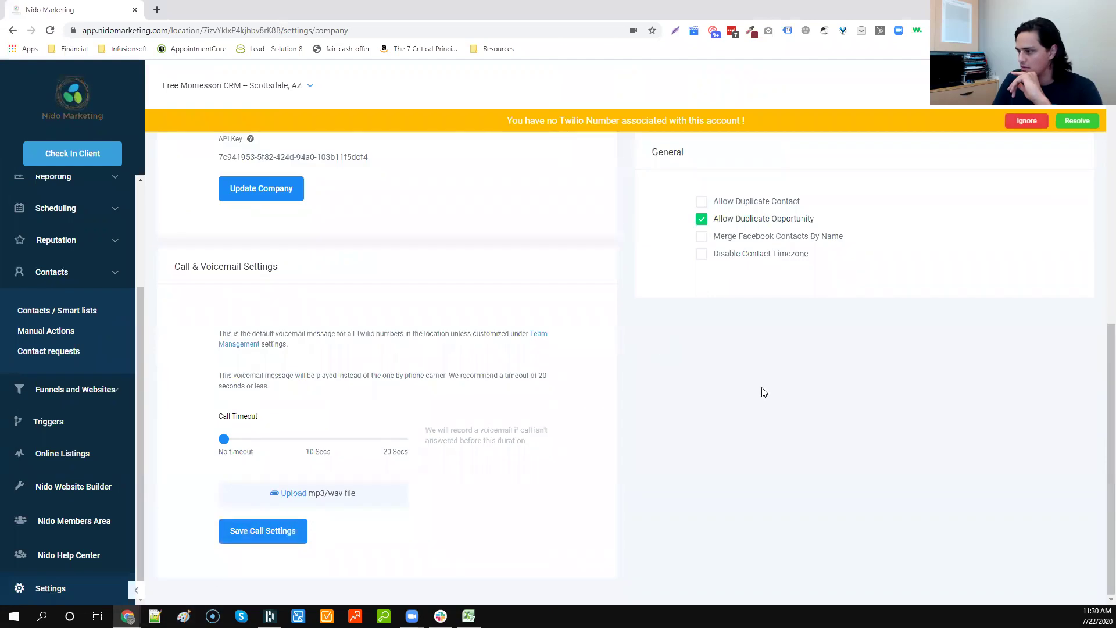
pyautogui.click(284, 536)
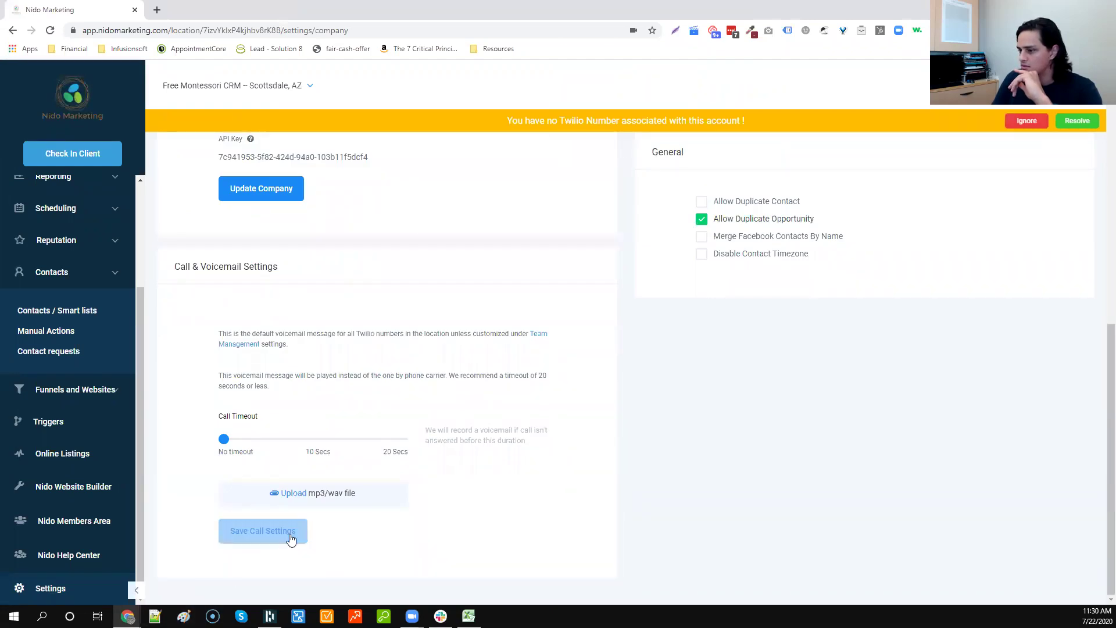
pyautogui.click(50, 31)
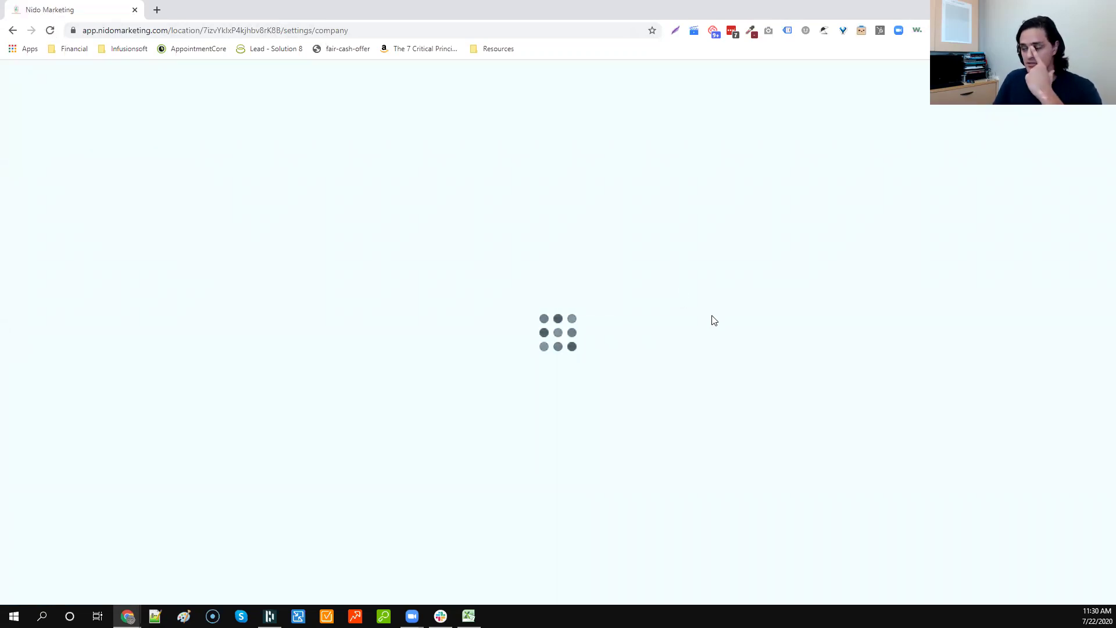
pyautogui.scroll(-6, 713, 321)
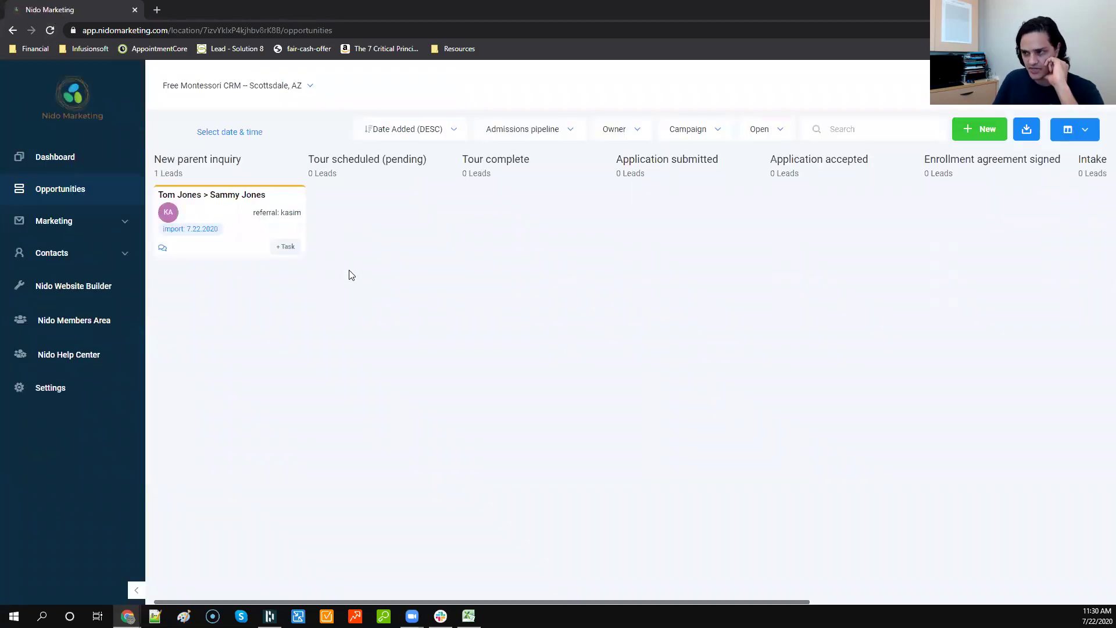
# Step: Add a new opportunity for the existing parent contact, named 'parent > second child'
pyautogui.click(977, 128)
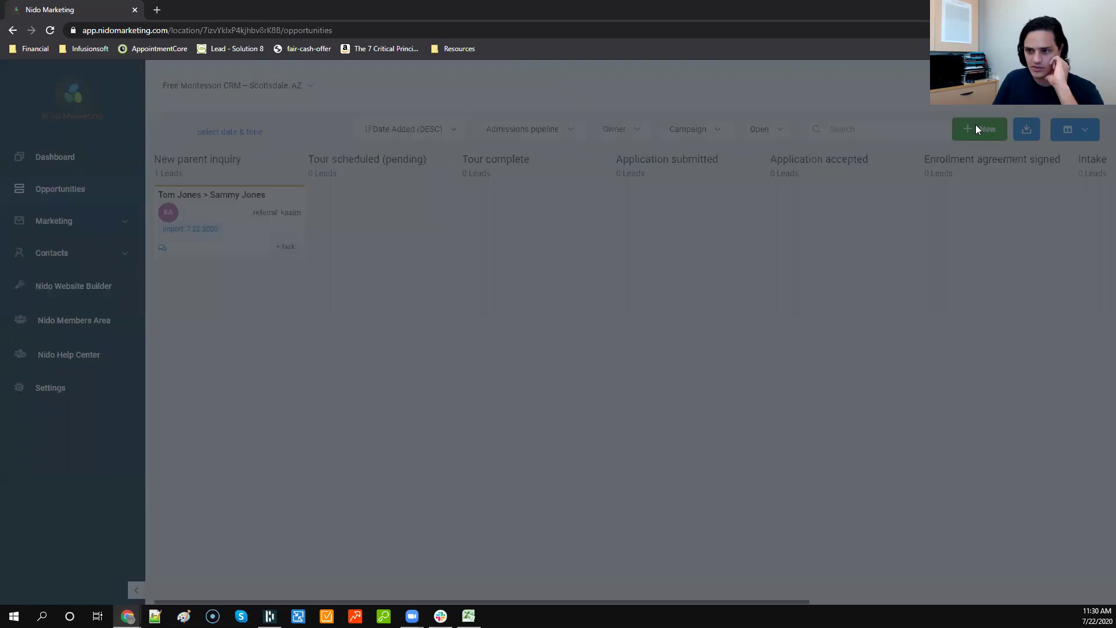
pyautogui.write('tom')
pyautogui.click(413, 256)
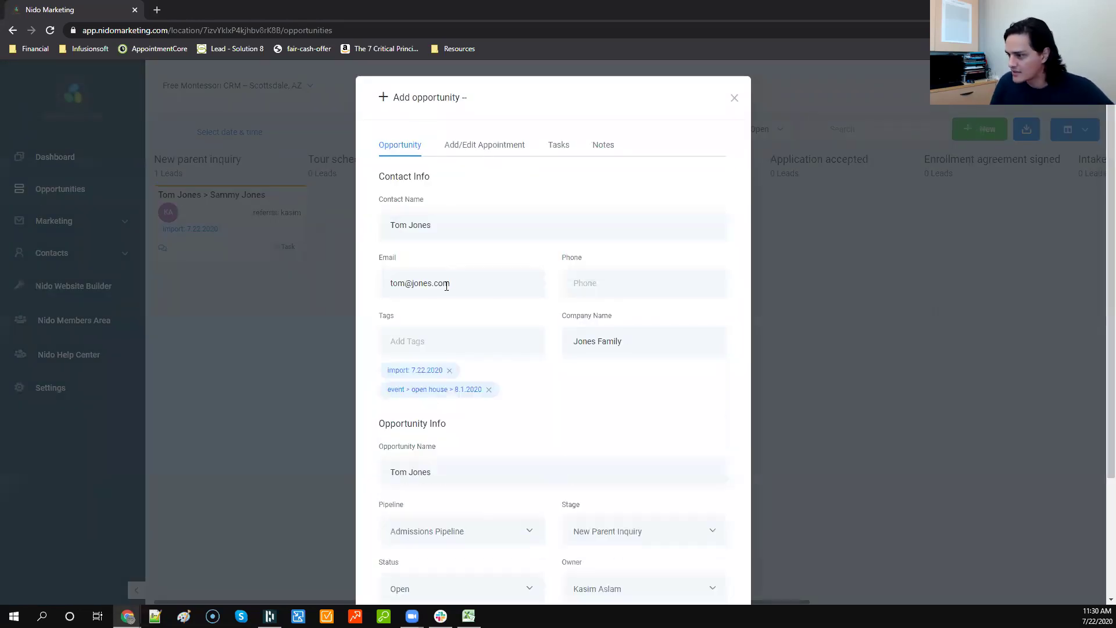
pyautogui.scroll(-2, 514, 348)
pyautogui.click(514, 364)
pyautogui.write('>')
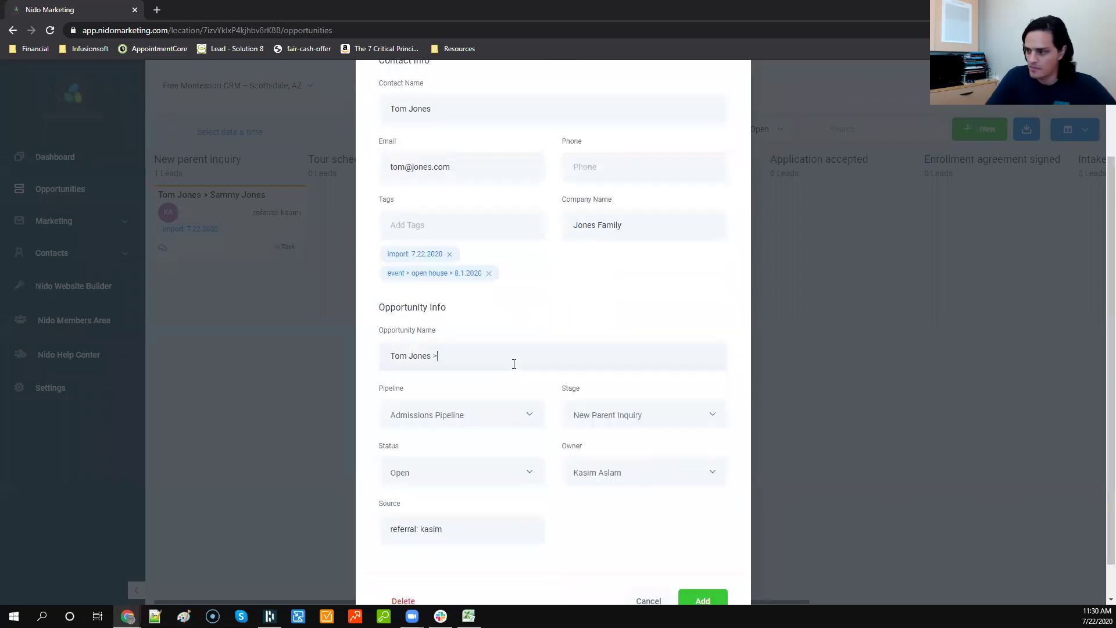
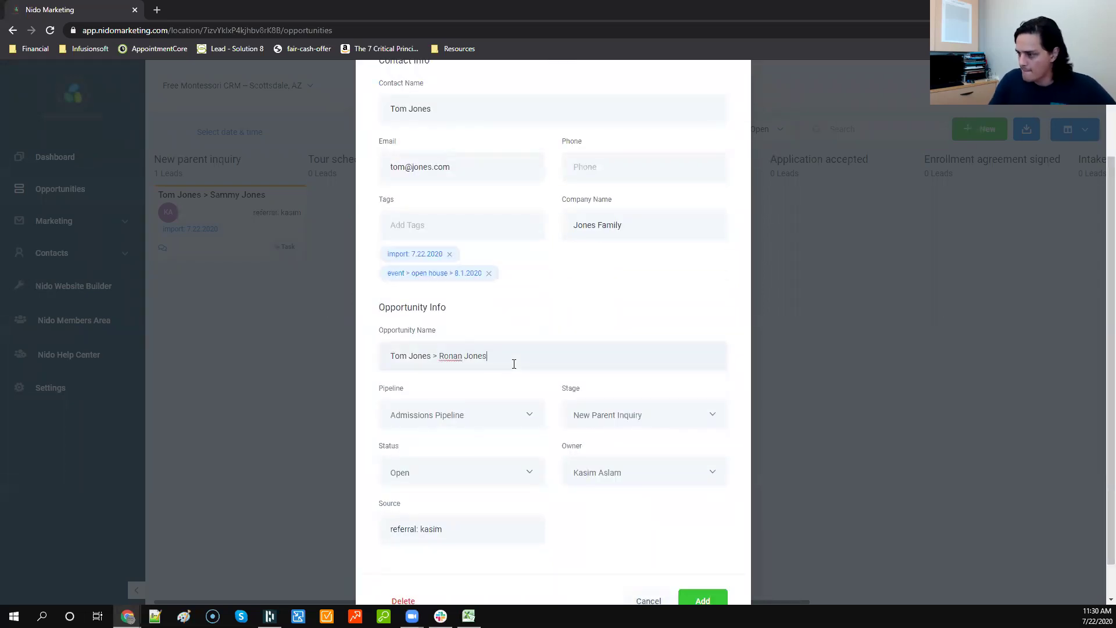
pyautogui.scroll(-1, 514, 362)
pyautogui.click(702, 560)
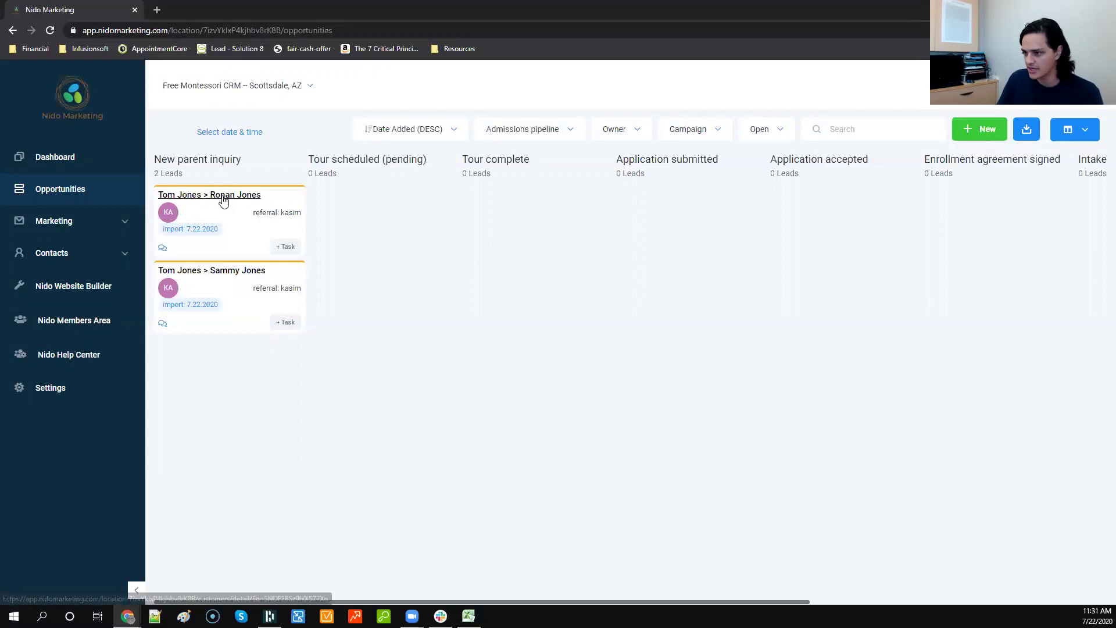
# Step: Move the original card to Tour scheduled (pending) and the new card to Application submitted
pyautogui.click(283, 246)
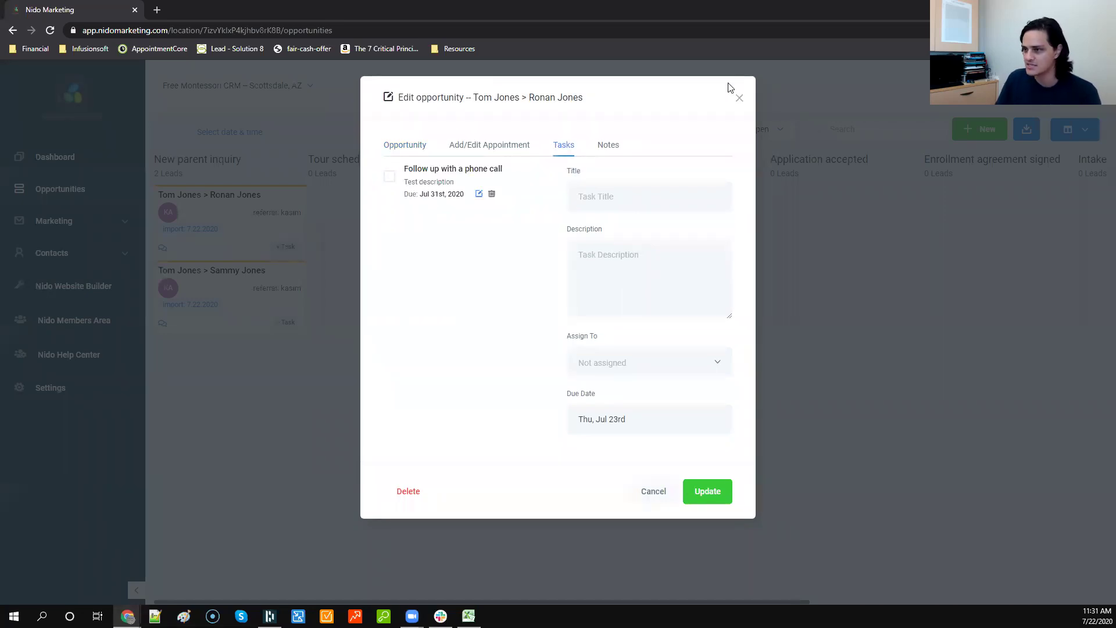
pyautogui.click(739, 98)
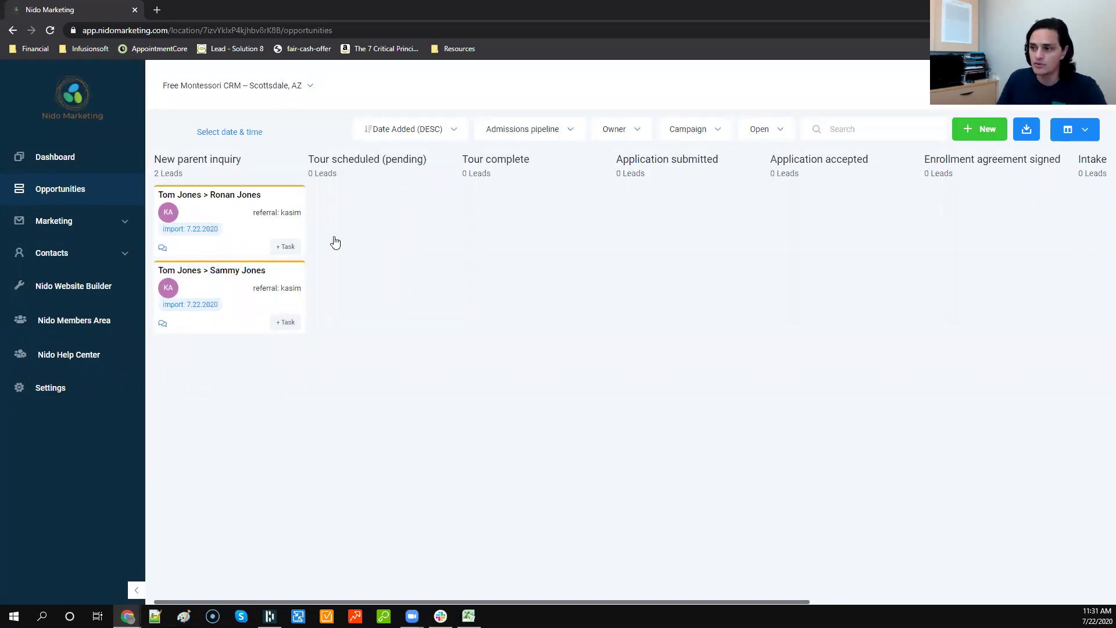
pyautogui.moveTo(303, 221); pyautogui.dragTo(158, 461)
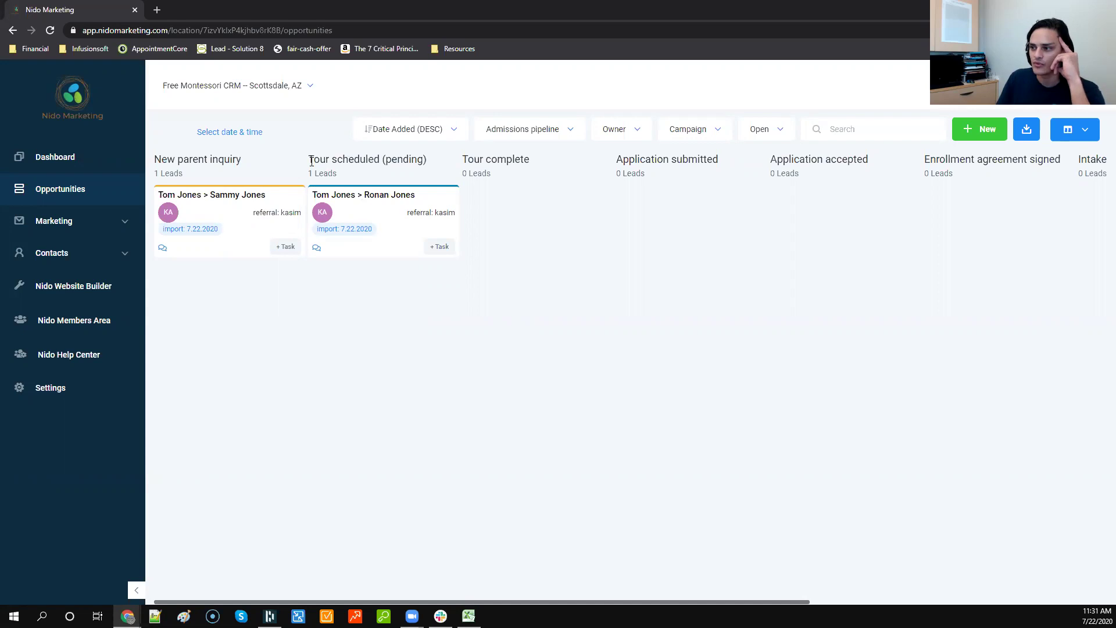
pyautogui.moveTo(226, 217); pyautogui.dragTo(419, 254)
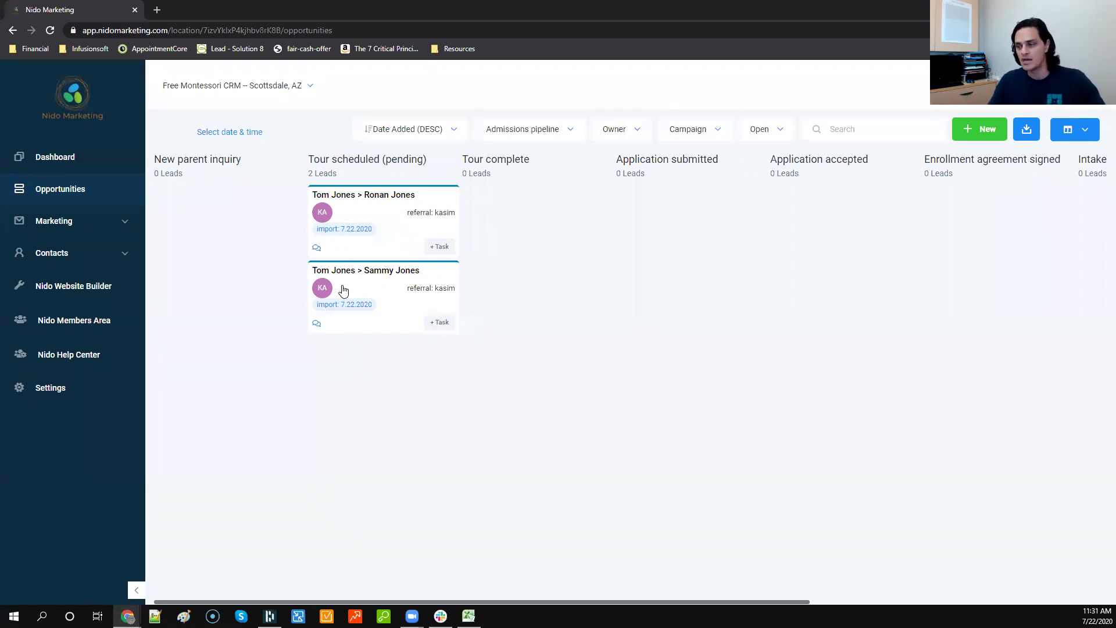
pyautogui.moveTo(388, 235); pyautogui.dragTo(671, 220)
pyautogui.middleClick(556, 220)
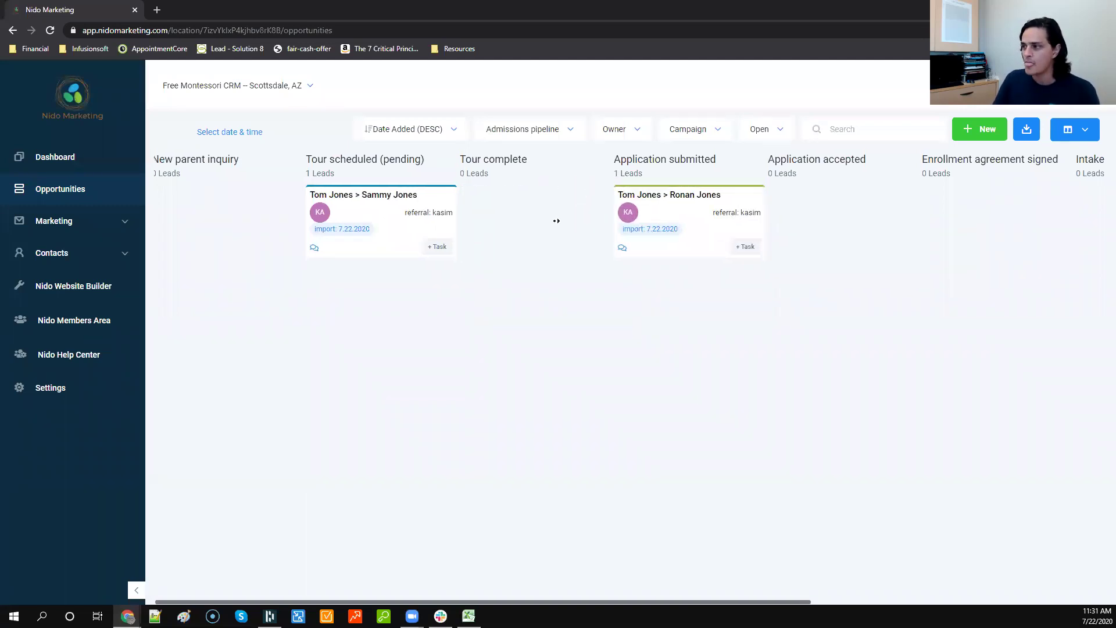
pyautogui.click(553, 225)
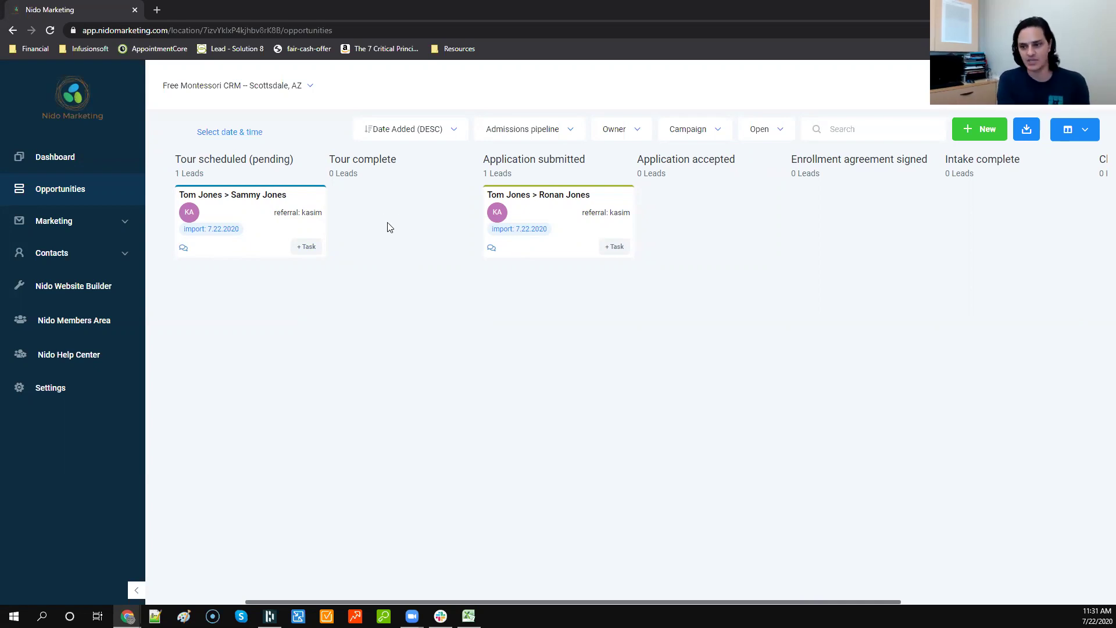
# Step: Add a 'Follow up on application...' task assigned to the account owner on the original card
pyautogui.moveTo(264, 220); pyautogui.dragTo(469, 249)
pyautogui.click(469, 248)
pyautogui.click(603, 200)
pyautogui.write('Follow up o')
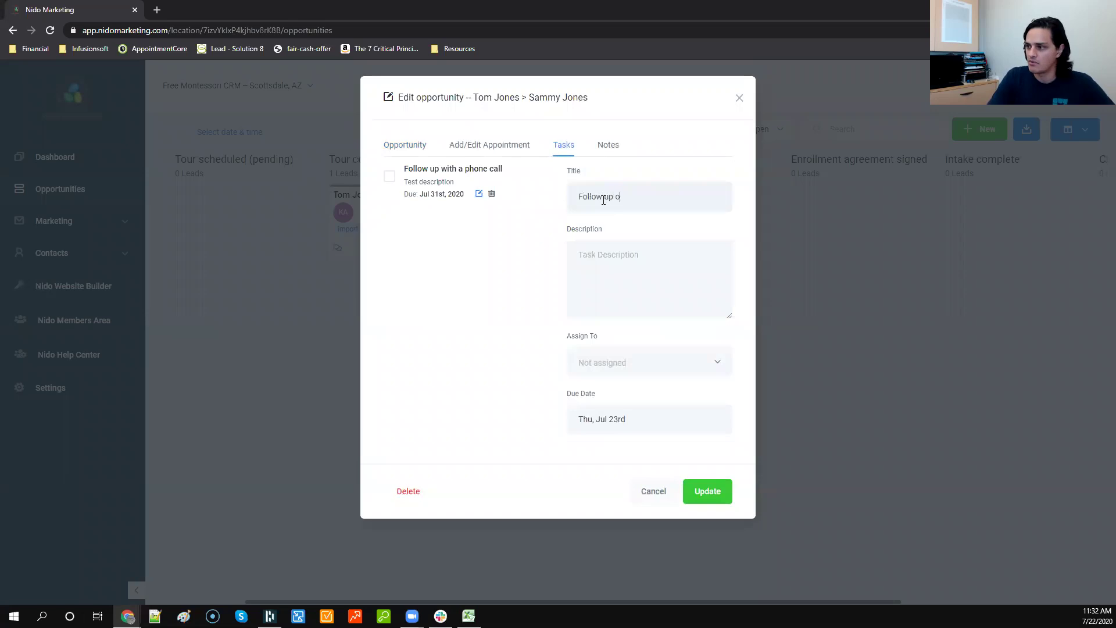
pyautogui.write('n application...')
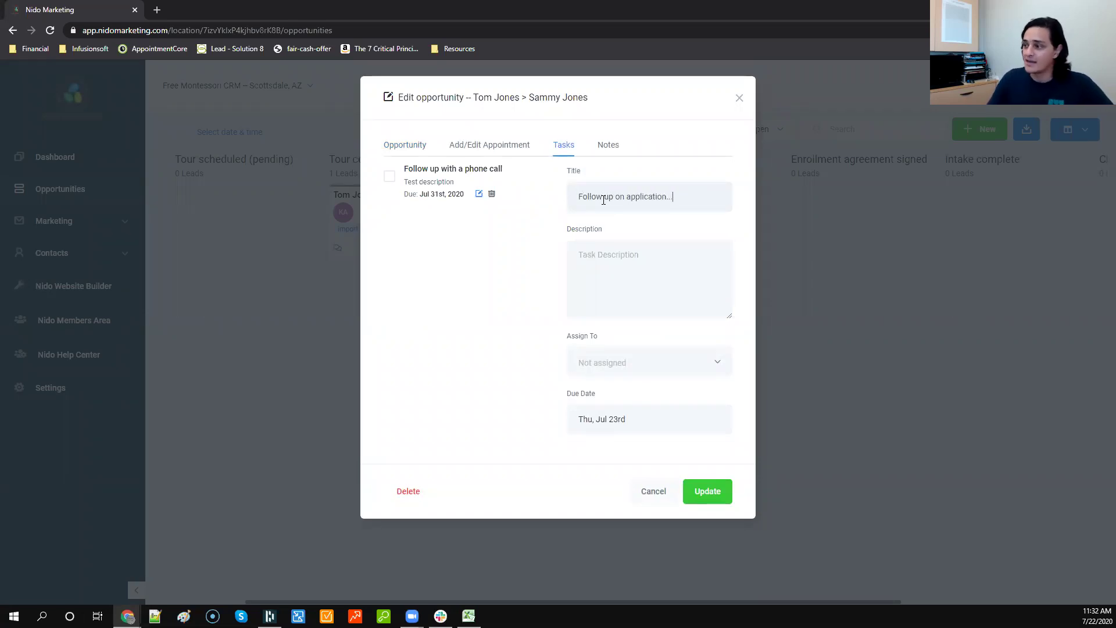
pyautogui.click(666, 368)
pyautogui.click(633, 409)
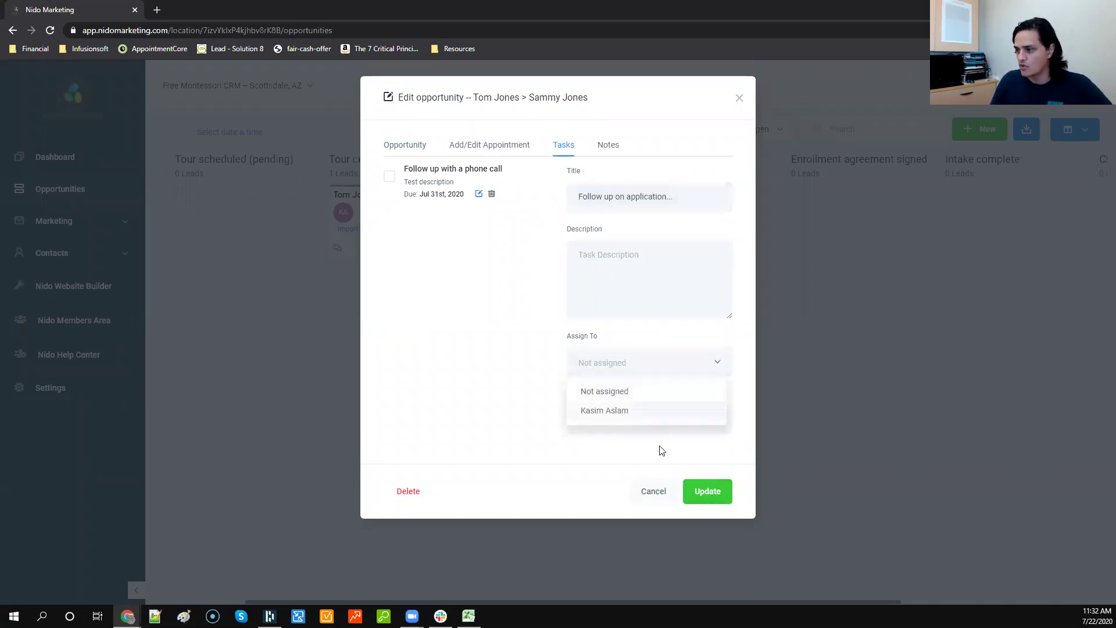
pyautogui.click(715, 495)
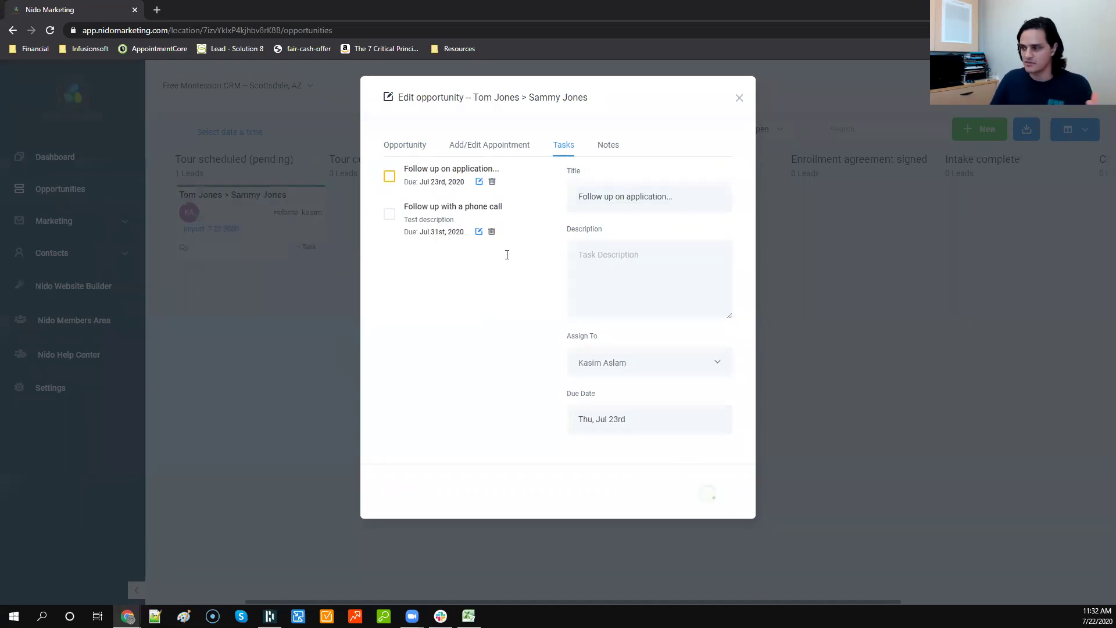
pyautogui.click(740, 98)
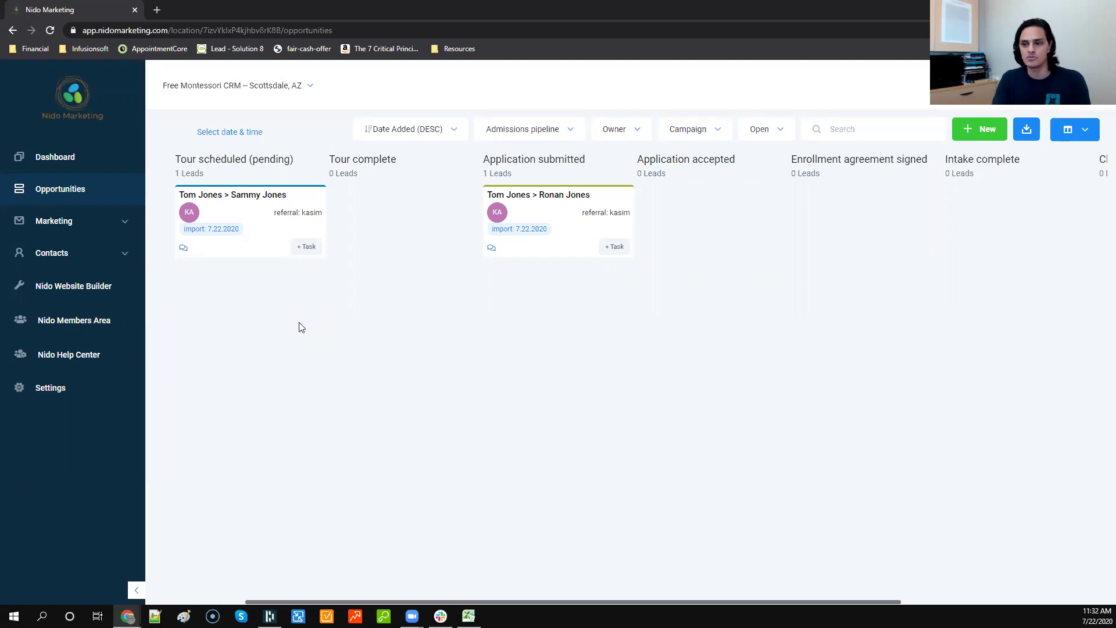
# Step: Move the original card to Tour complete; walk the new card through Application accepted, Intake complete, to Closed (Enrolled)
pyautogui.moveTo(252, 215); pyautogui.dragTo(368, 226)
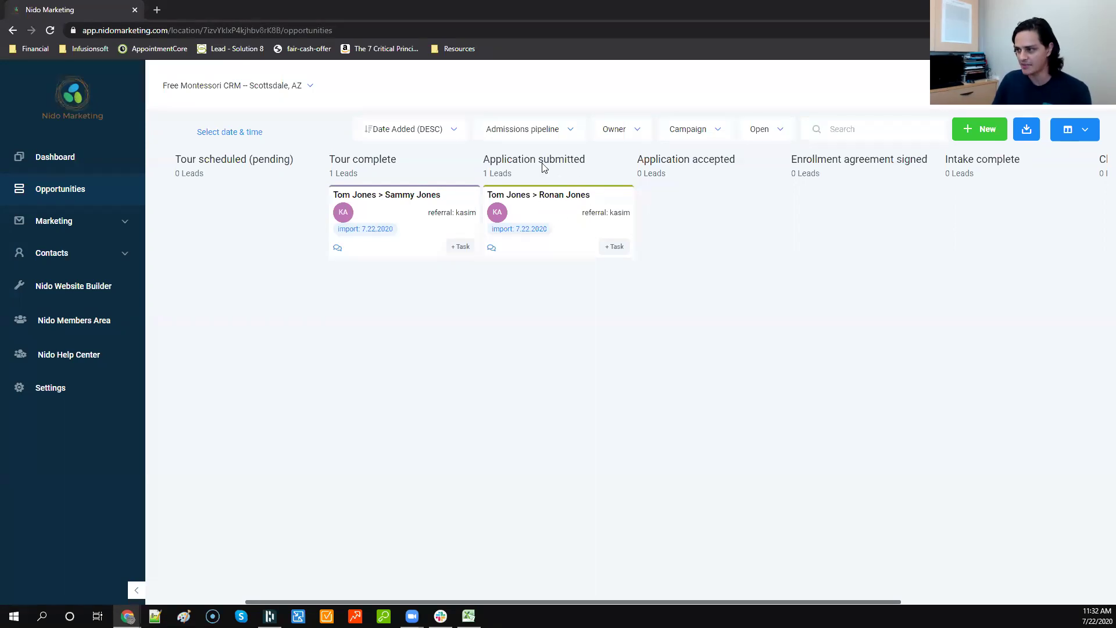
pyautogui.moveTo(553, 214); pyautogui.dragTo(677, 224)
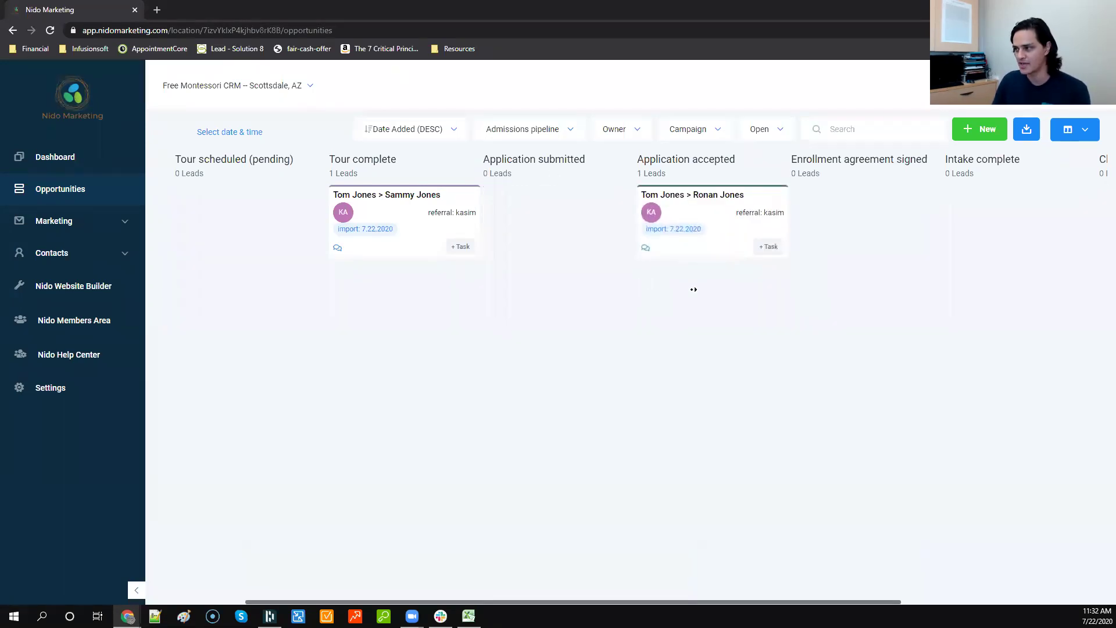
pyautogui.hscroll(5, 693, 289)
pyautogui.moveTo(407, 229); pyautogui.dragTo(554, 221)
pyautogui.moveTo(690, 227); pyautogui.dragTo(661, 173)
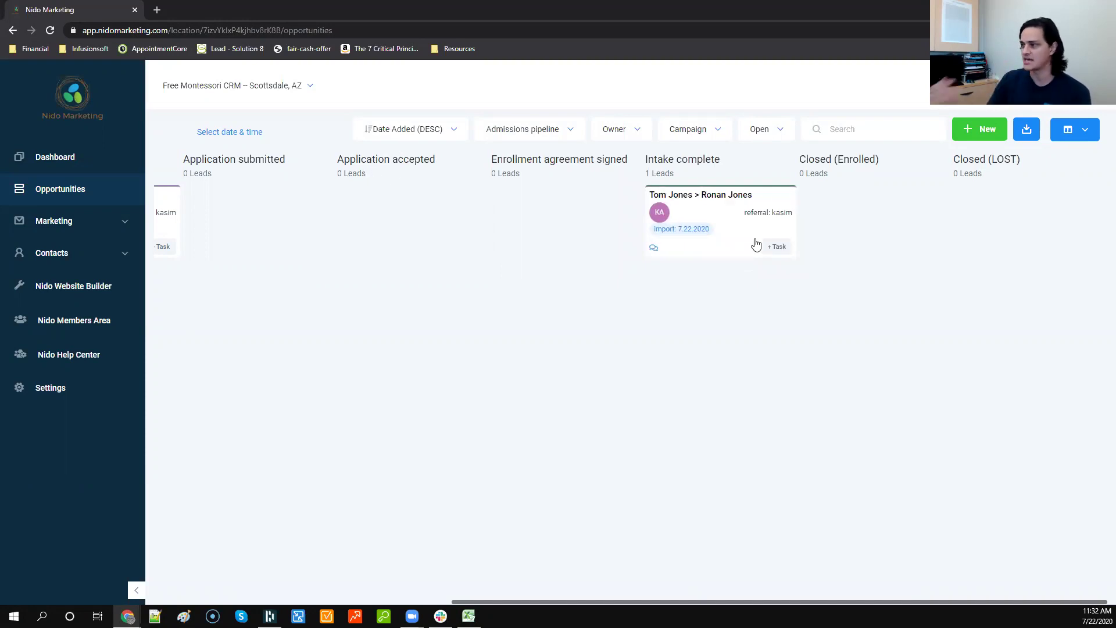
pyautogui.moveTo(713, 210); pyautogui.dragTo(856, 202)
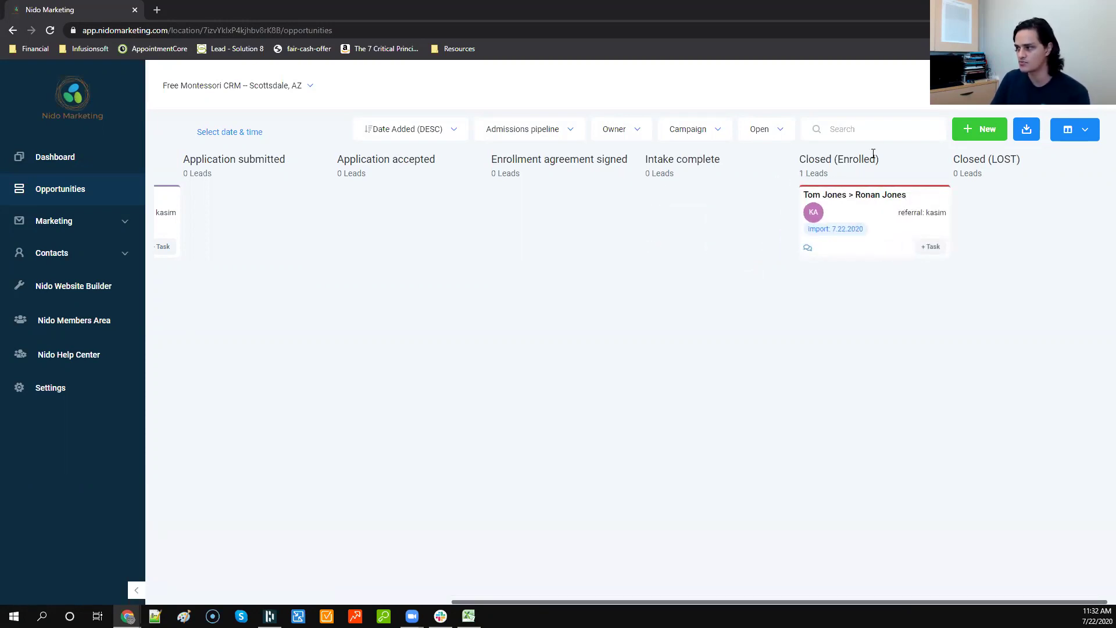
pyautogui.moveTo(896, 217); pyautogui.dragTo(993, 217)
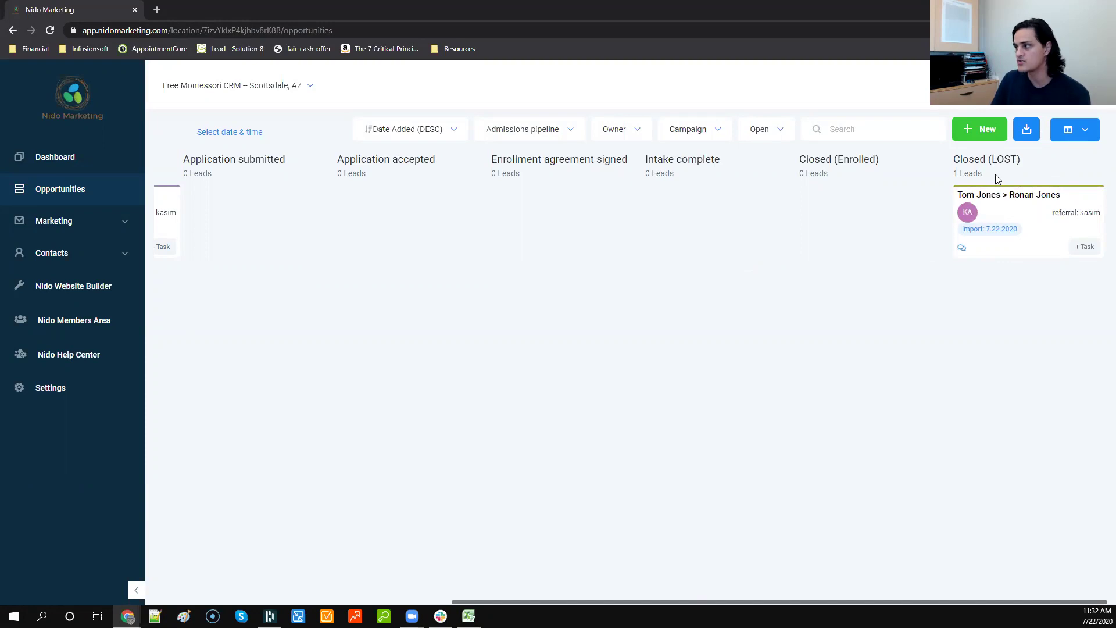
pyautogui.moveTo(1023, 216); pyautogui.dragTo(561, 551)
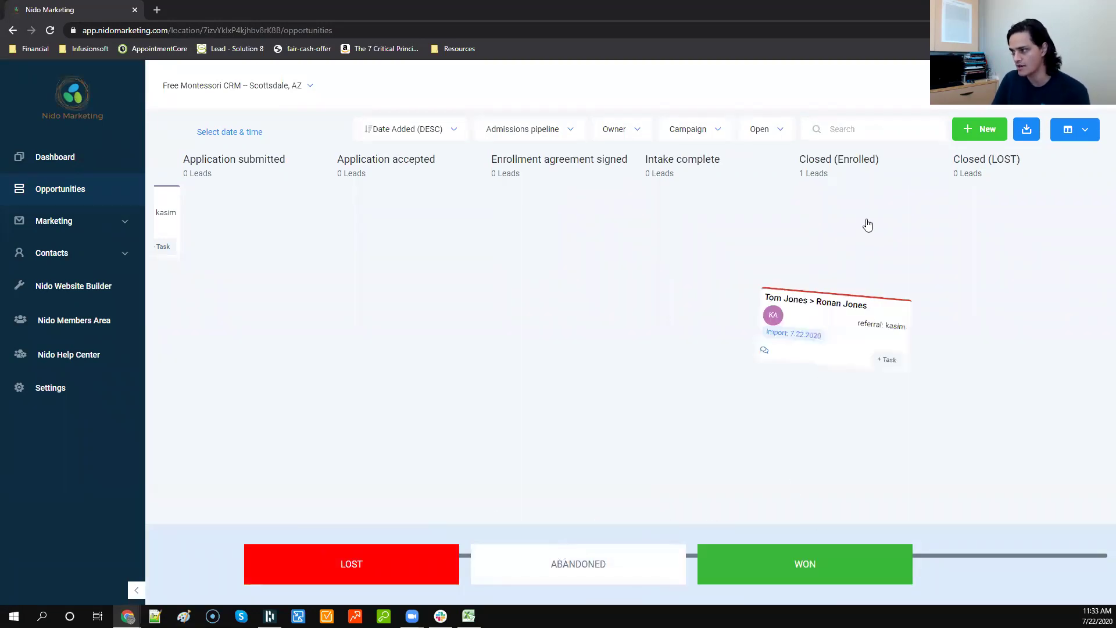
# Step: Drop the Tour complete card on ABANDONED, then filter the board to Abandoned status
pyautogui.hscroll(-7, 402, 404)
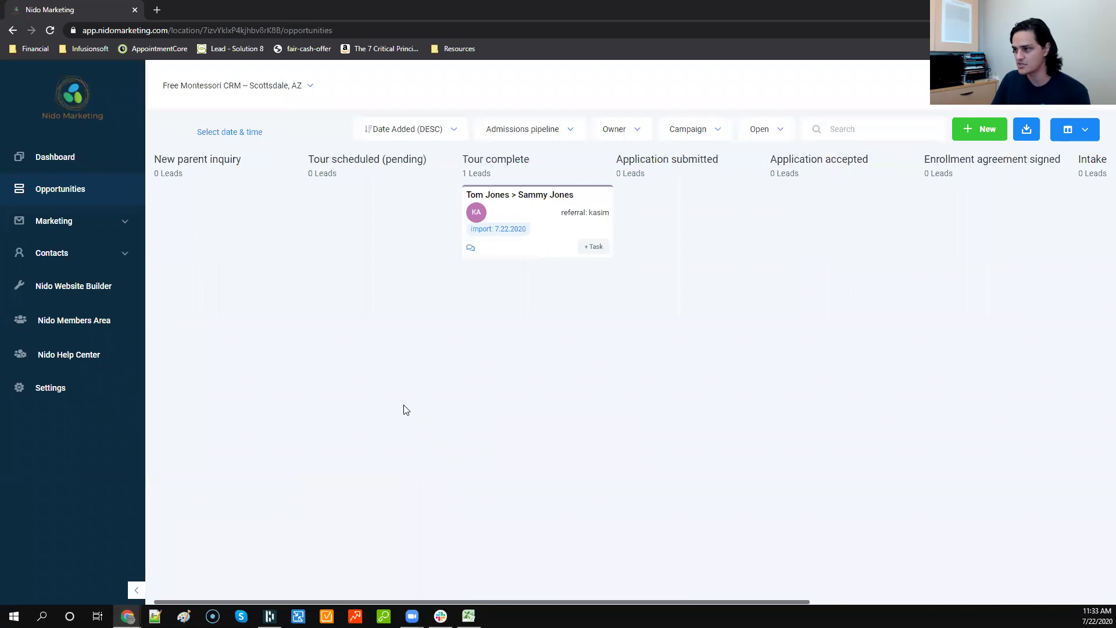
pyautogui.moveTo(532, 218); pyautogui.dragTo(533, 344)
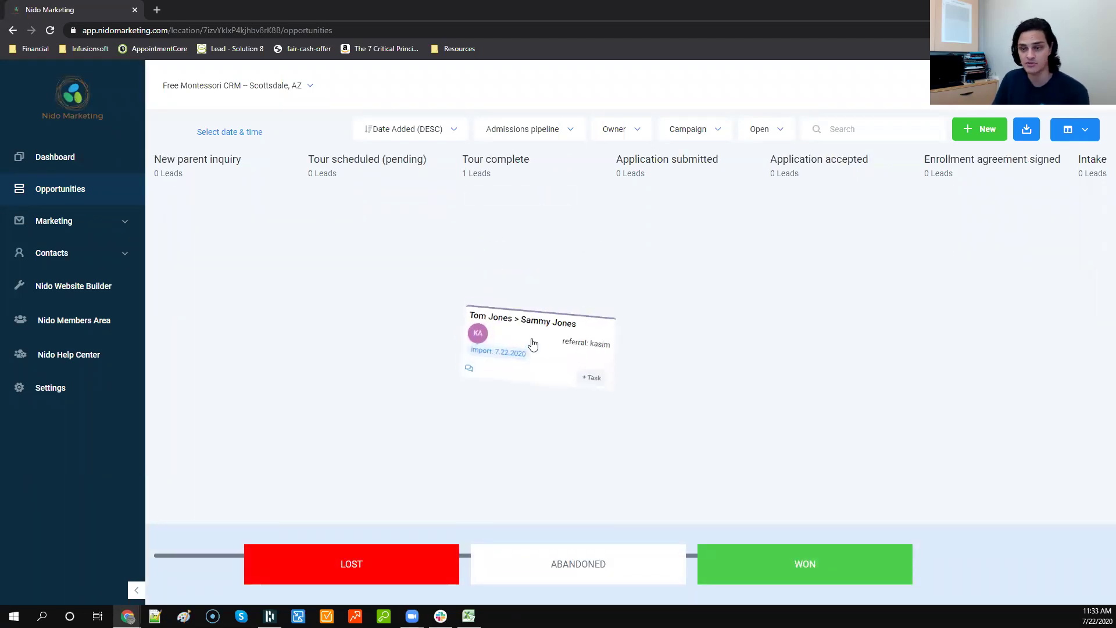
pyautogui.moveTo(533, 344); pyautogui.dragTo(572, 540)
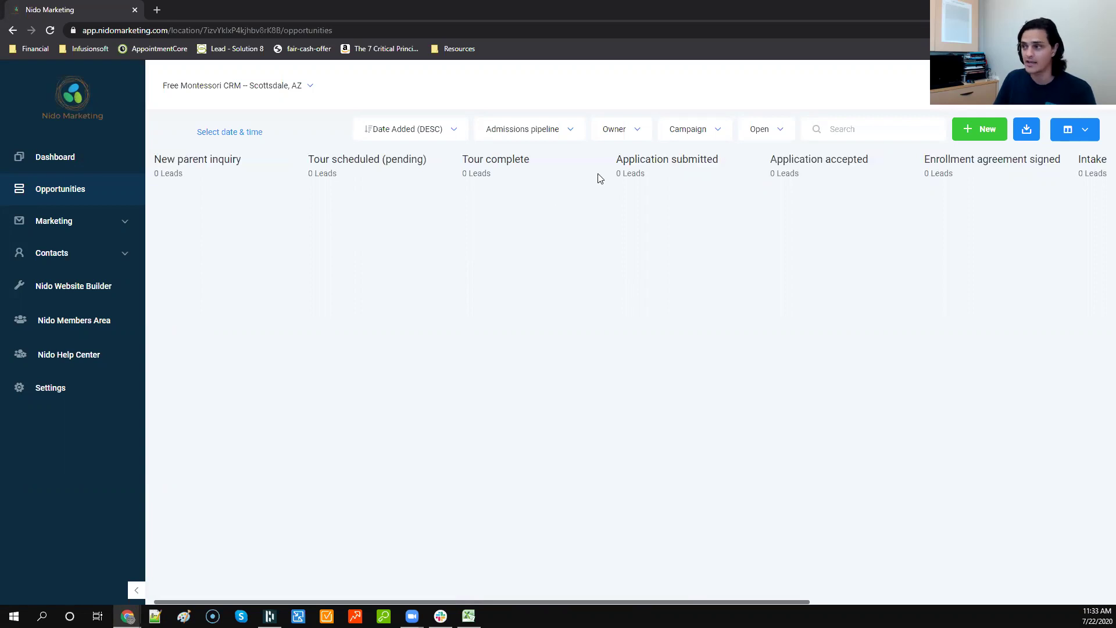
pyautogui.click(760, 137)
pyautogui.click(776, 234)
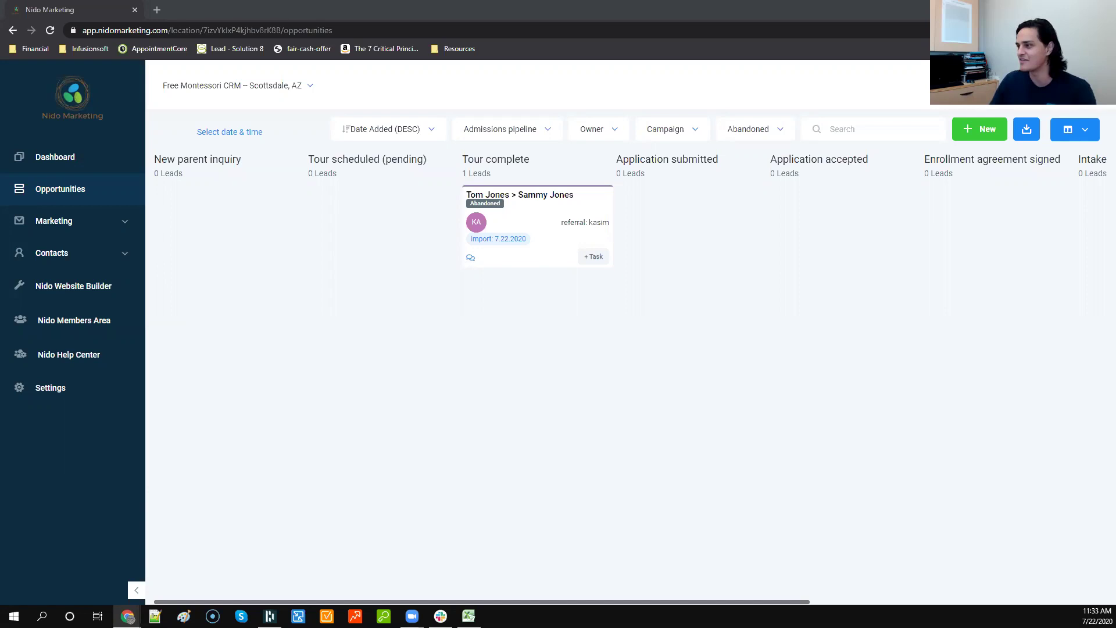
# Step: Show all statuses, drop the Closed (Enrolled) card on WON, then filter the board to Open
pyautogui.click(754, 129)
pyautogui.click(735, 155)
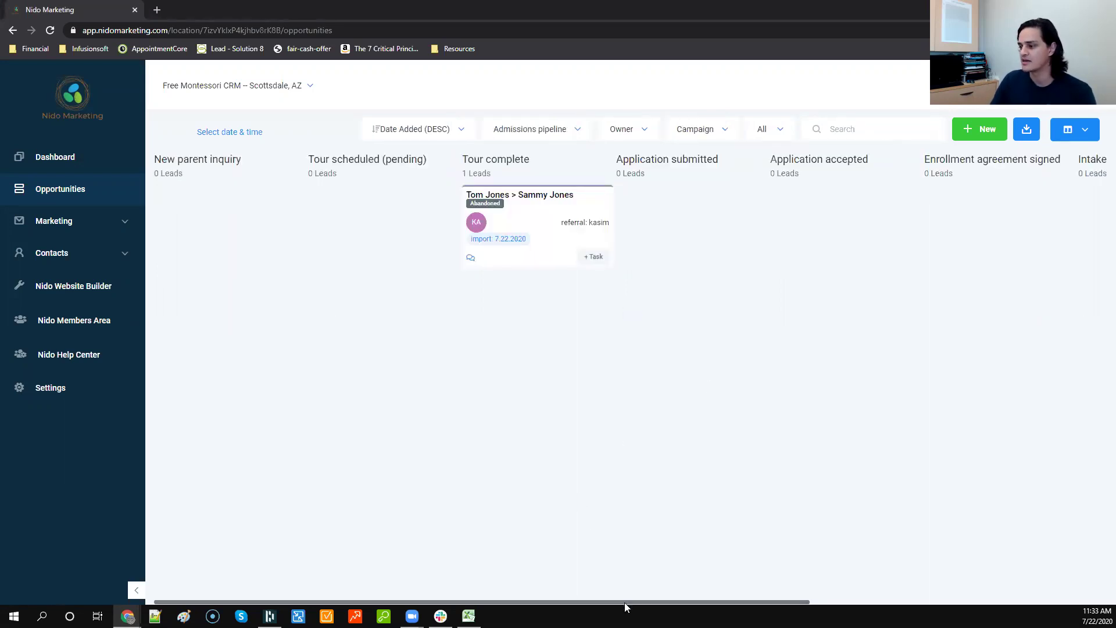
pyautogui.click(854, 603)
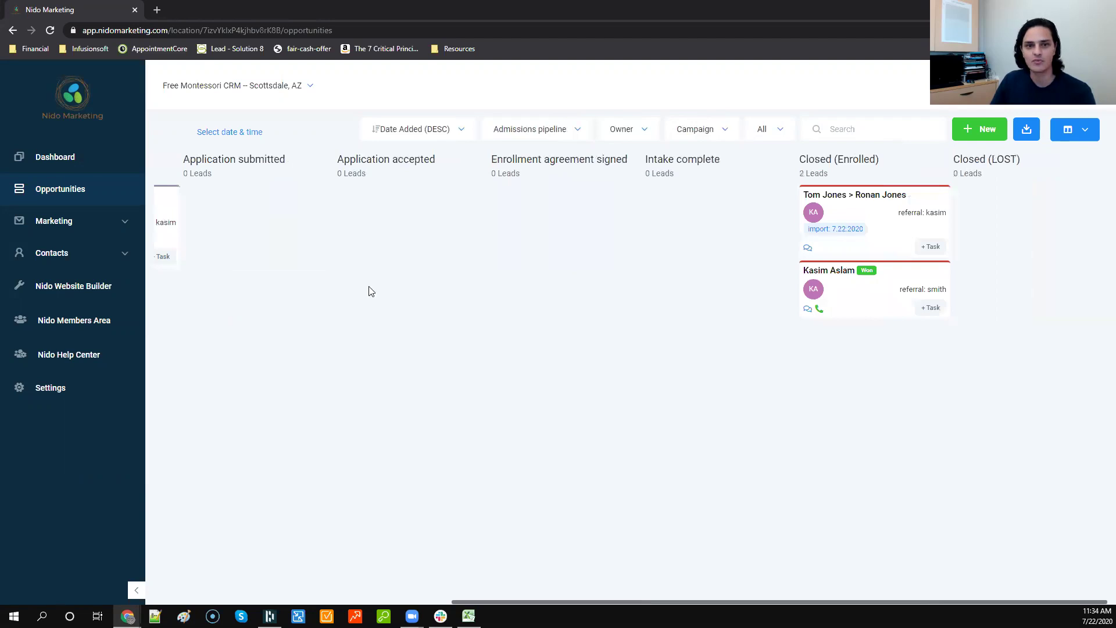
pyautogui.moveTo(837, 250); pyautogui.dragTo(730, 509)
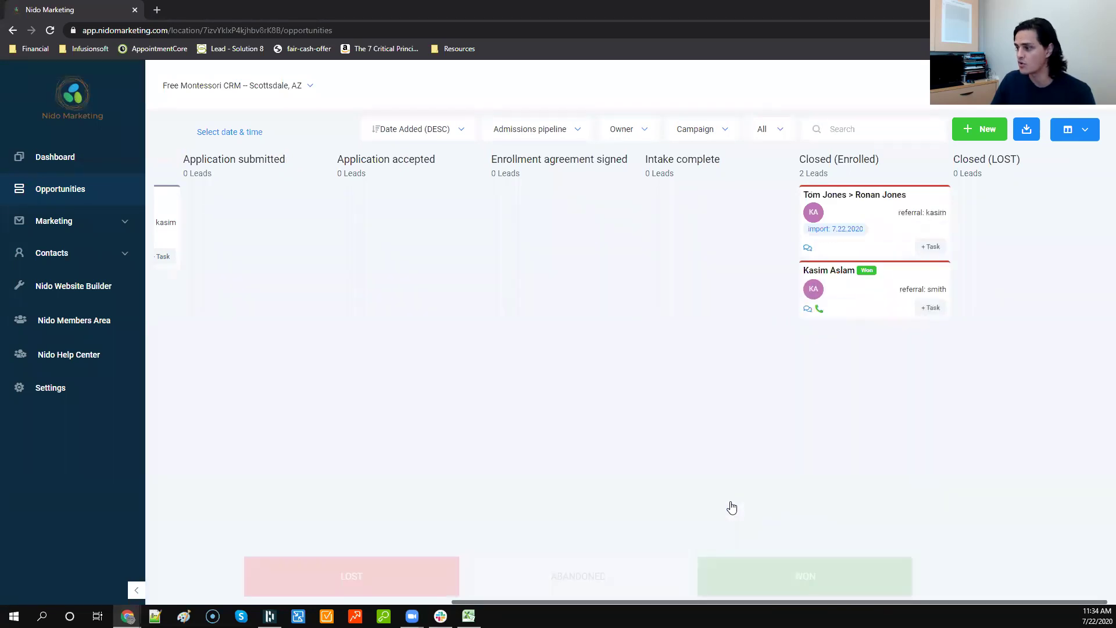
pyautogui.click(765, 134)
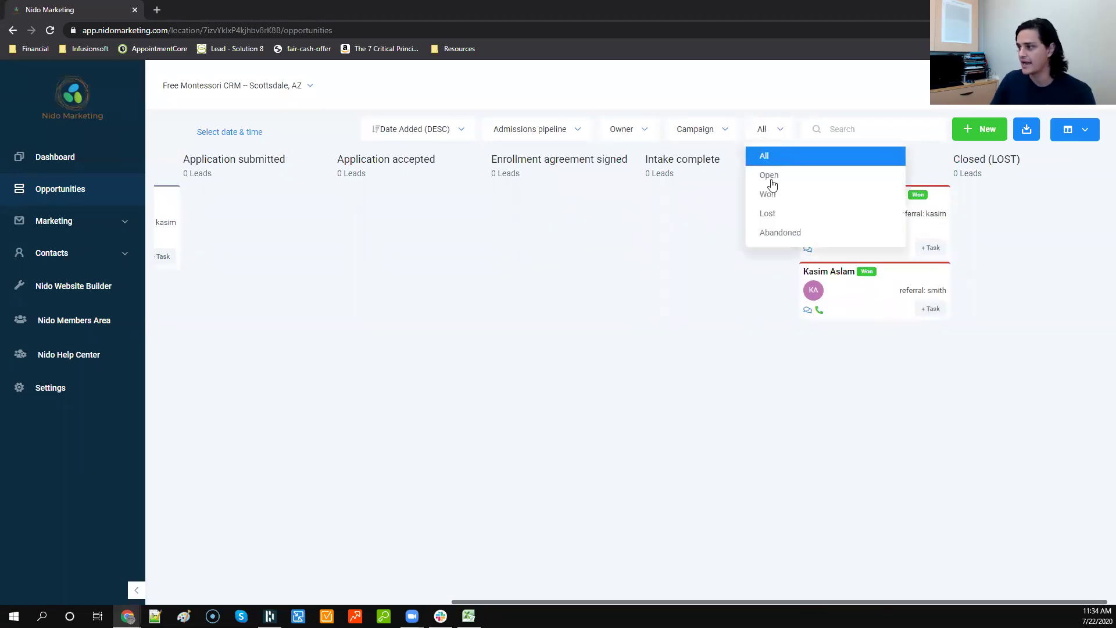
pyautogui.click(773, 183)
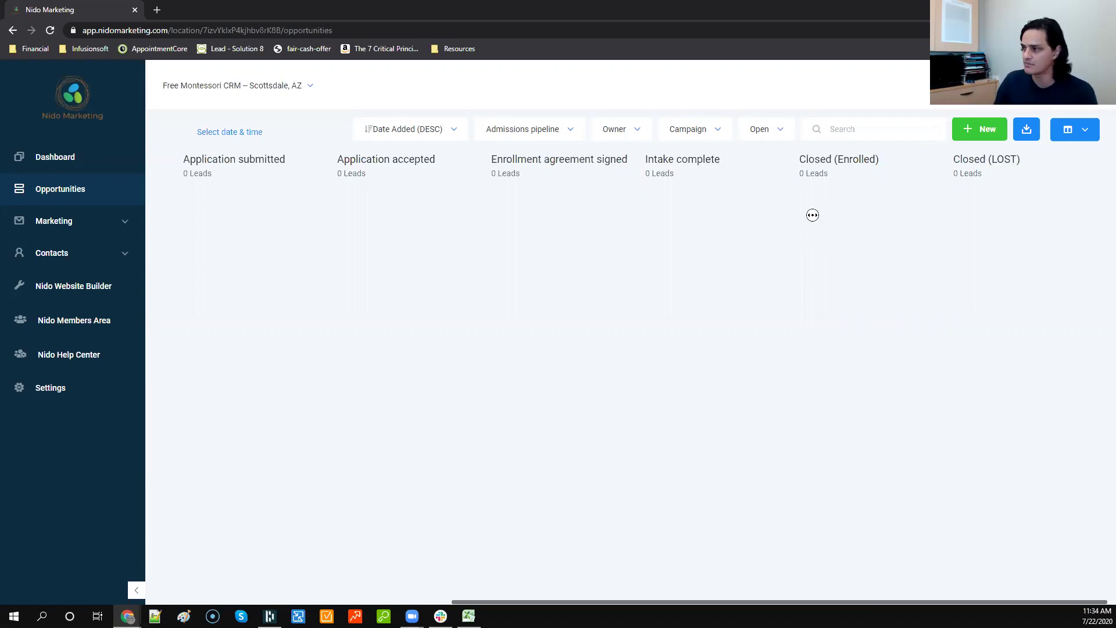
pyautogui.hscroll(-5, 526, 213)
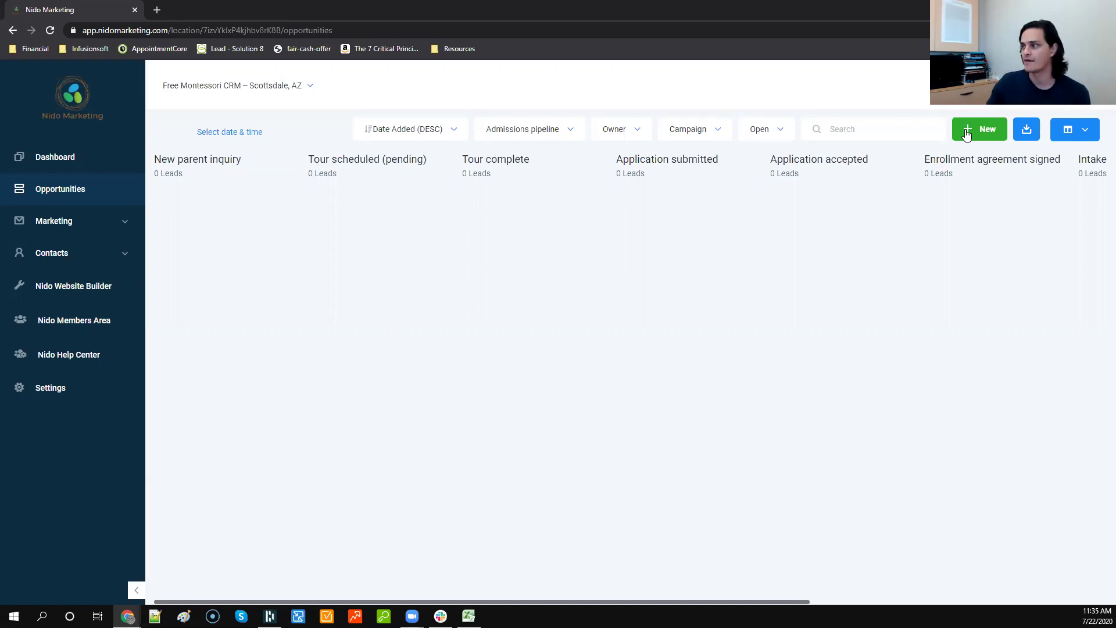
pyautogui.click(1098, 130)
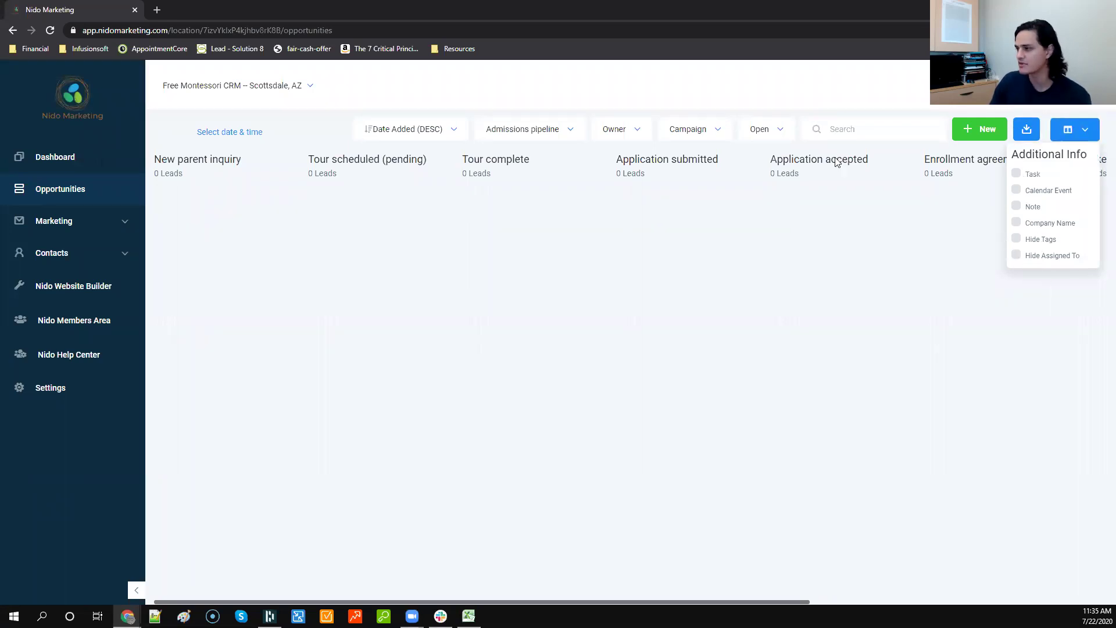
pyautogui.click(692, 194)
pyautogui.click(415, 131)
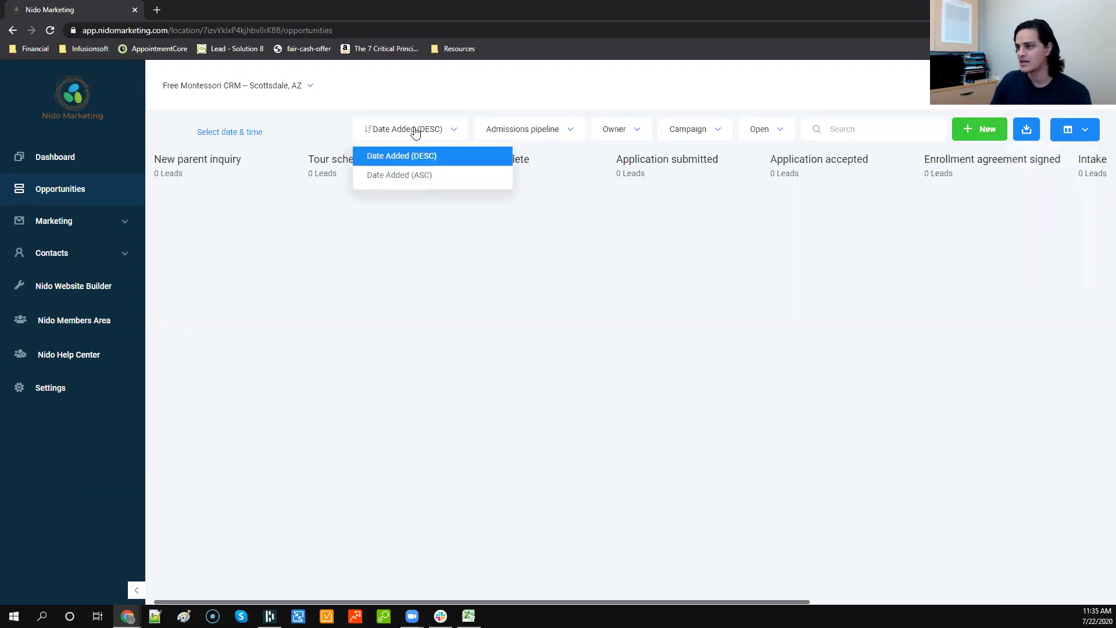
pyautogui.click(593, 199)
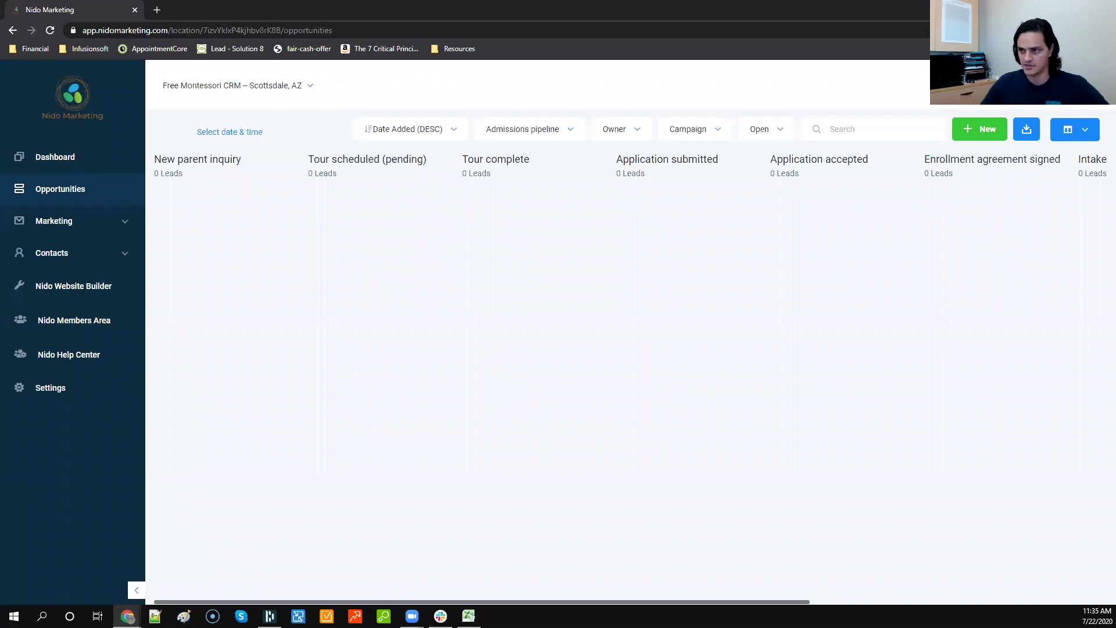
pyautogui.hotkey('ctrl', 'shift', 'n')
pyautogui.write('nido')
pyautogui.press('Return')
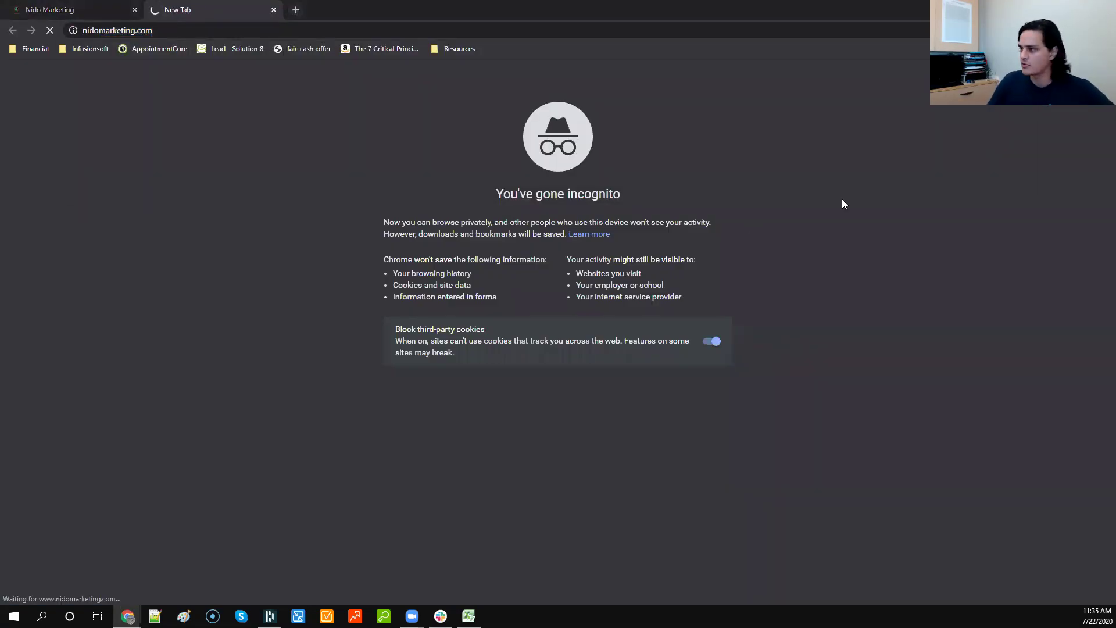
pyautogui.scroll(-20, 1093, 529)
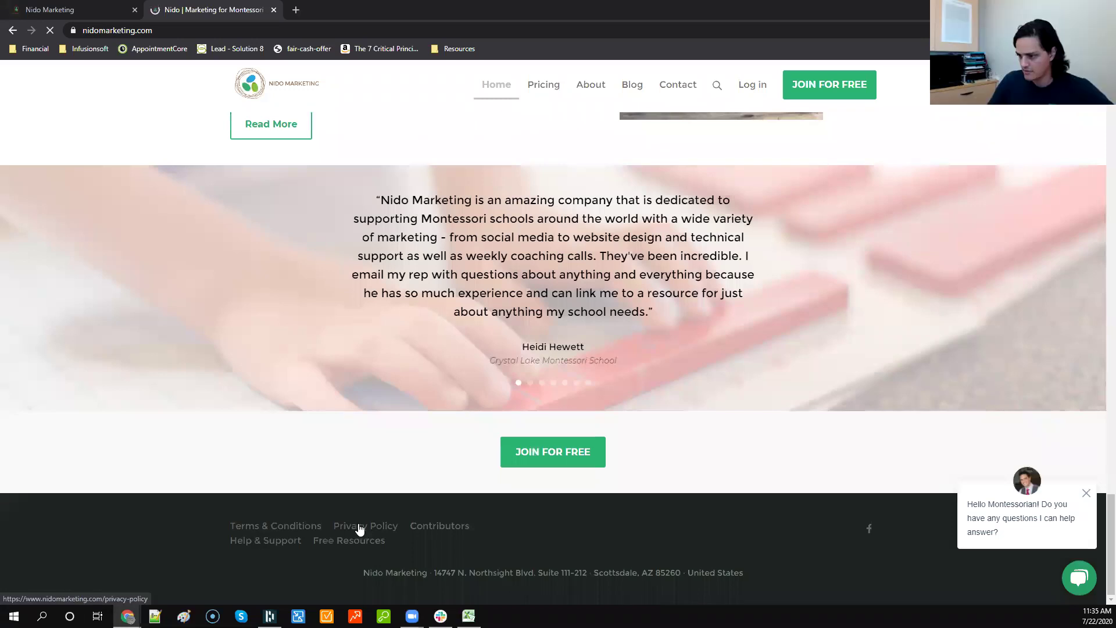
pyautogui.click(360, 527)
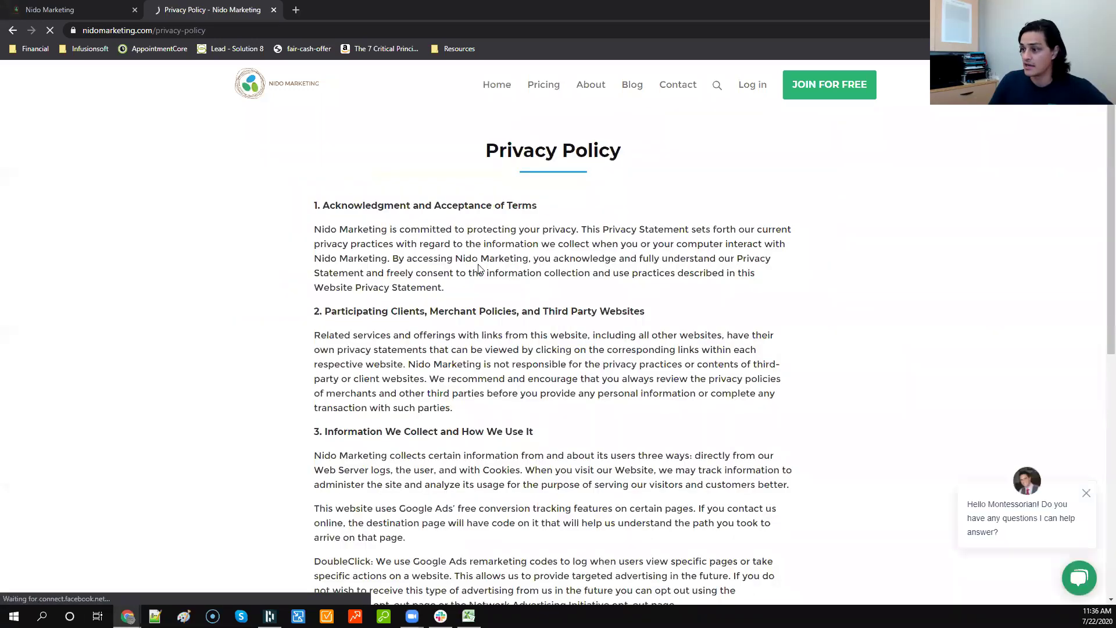
pyautogui.scroll(-4, 479, 268)
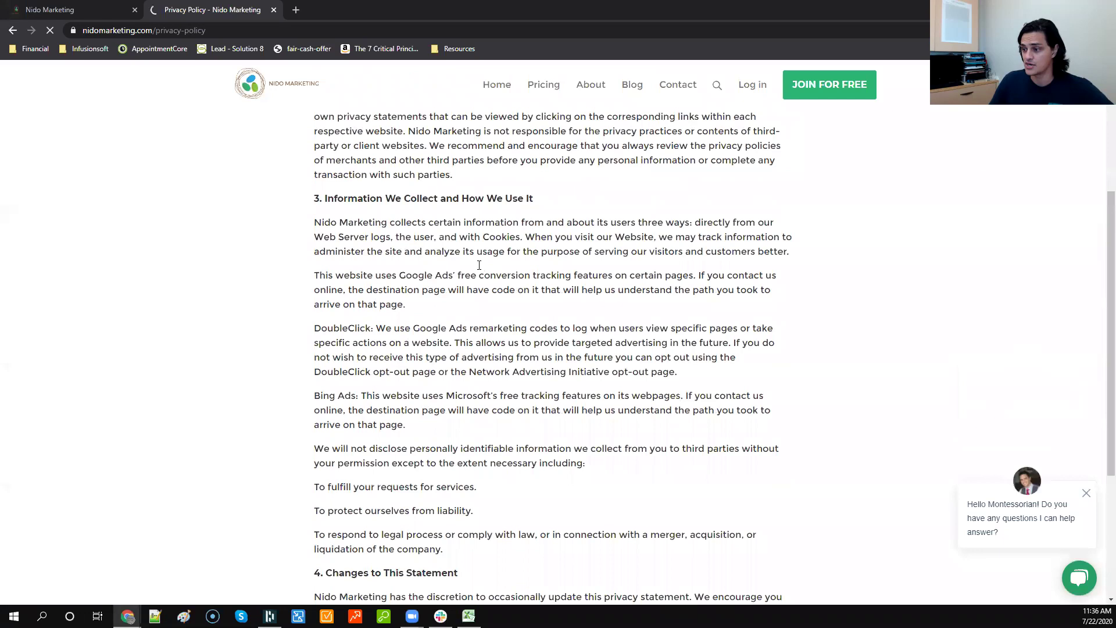
pyautogui.scroll(-3, 479, 268)
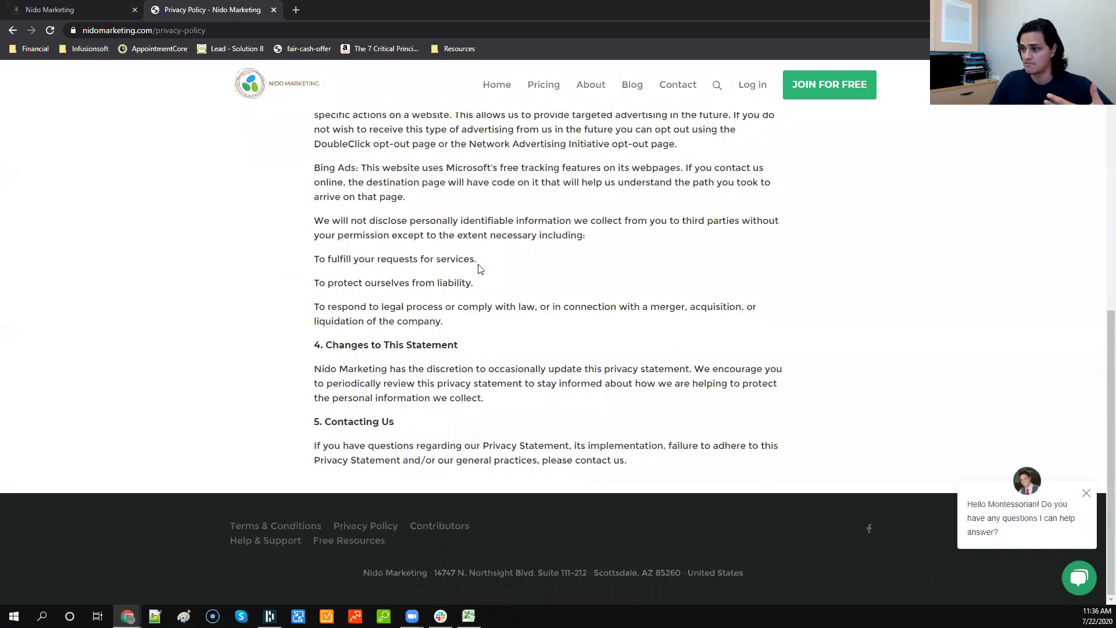
pyautogui.scroll(7, 478, 268)
pyautogui.scroll(1, 461, 398)
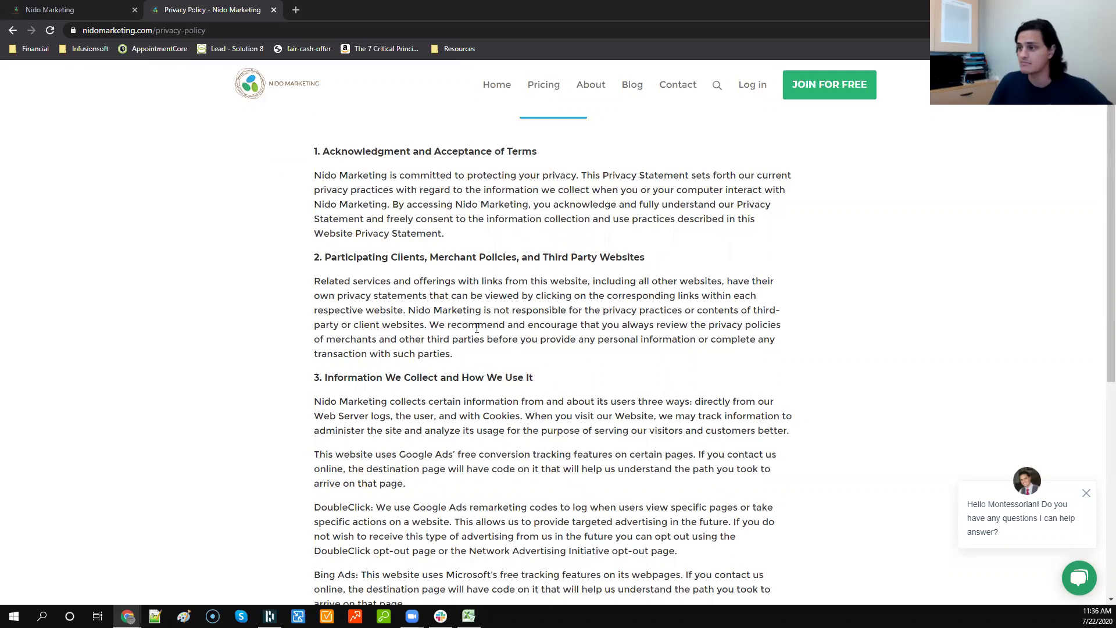
pyautogui.scroll(1, 446, 233)
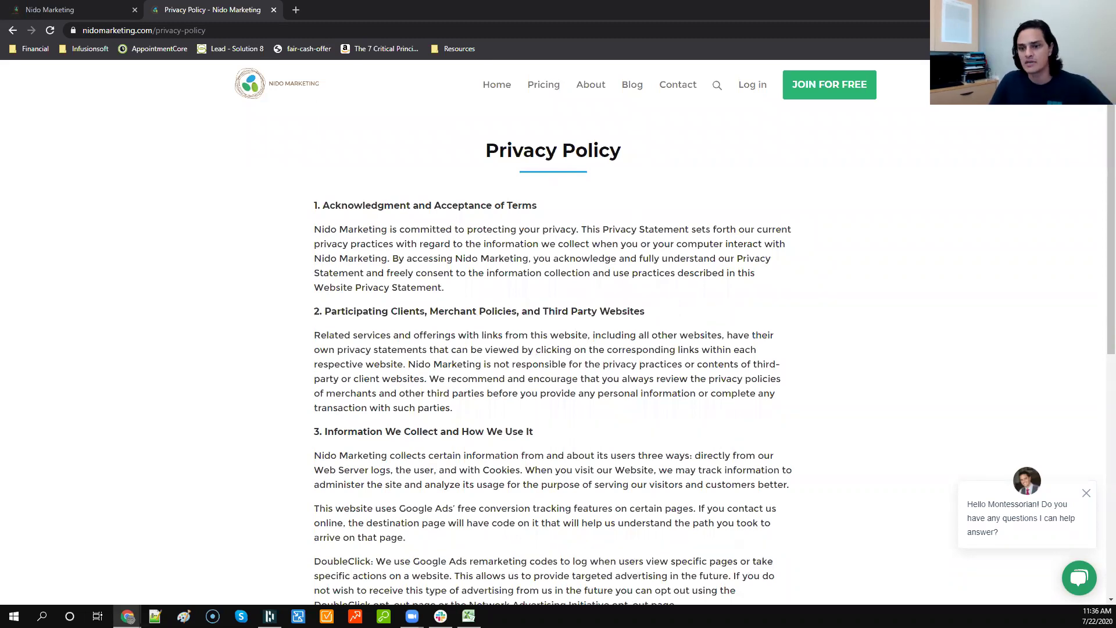
pyautogui.click(270, 14)
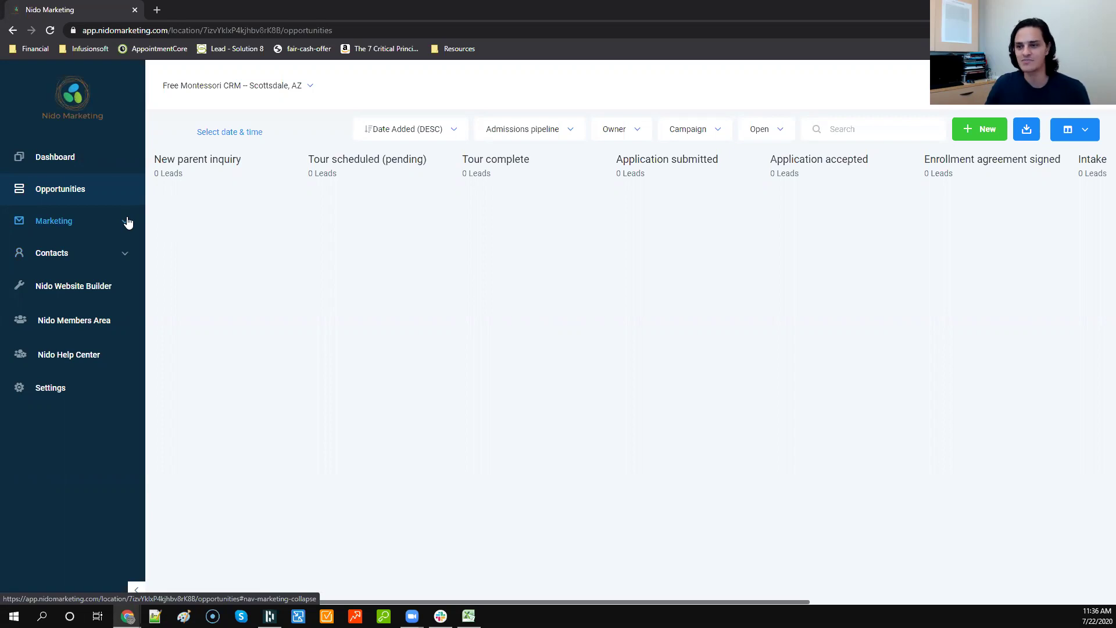
# Step: Expand Marketing and open Form Builder, which lists A001: General inquiry and Form 2
pyautogui.click(127, 222)
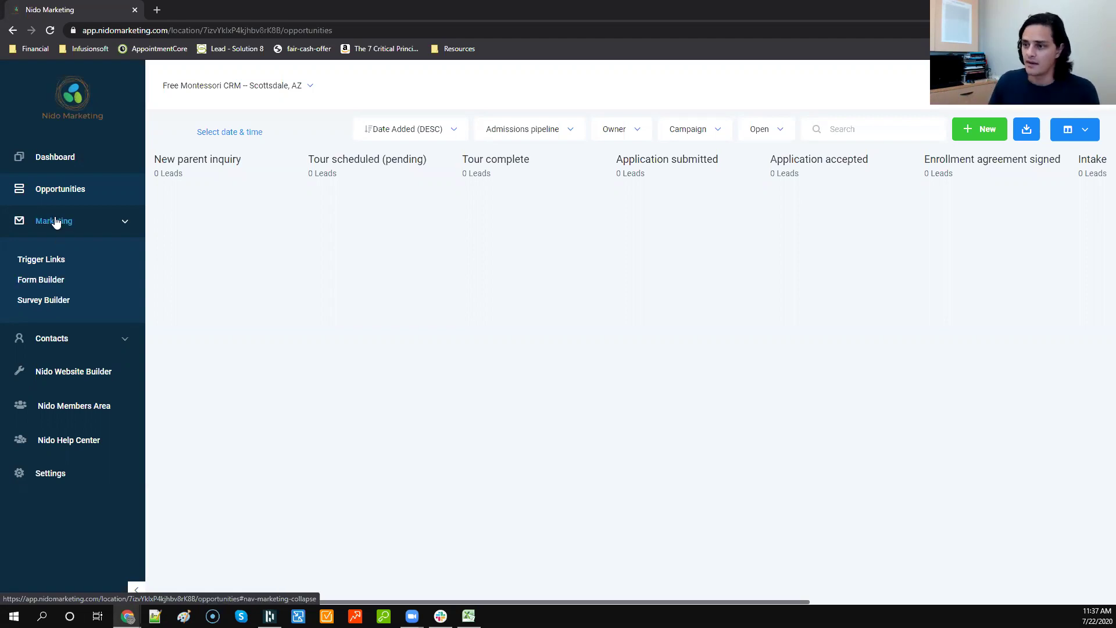
pyautogui.click(57, 280)
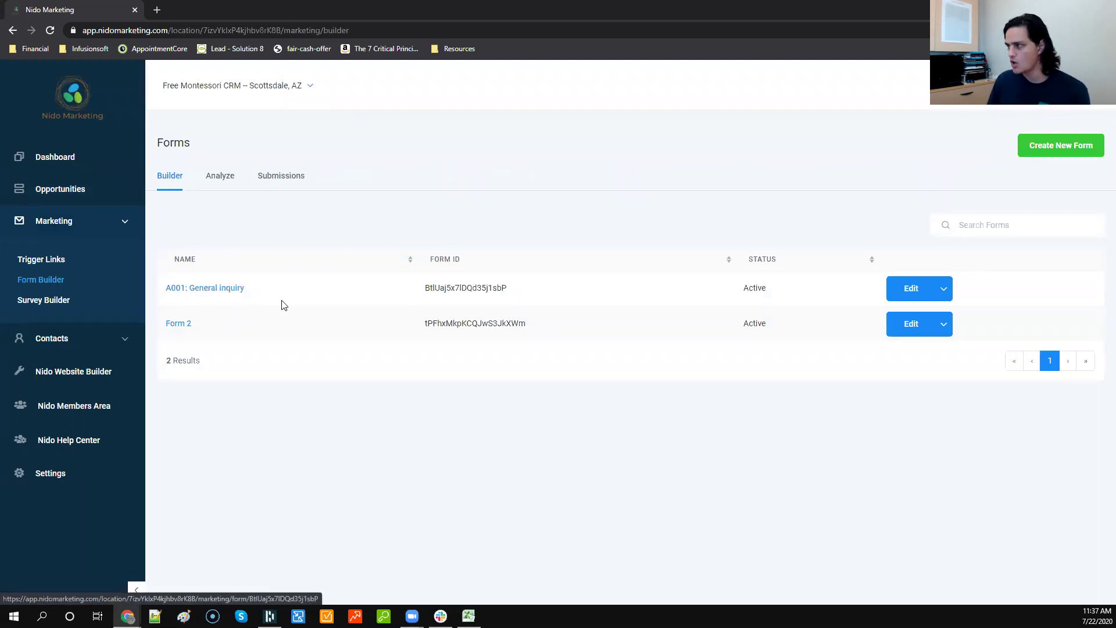
# Step: Create a new blank form with First Name, Last Name, Phone and Email fields
pyautogui.click(1070, 145)
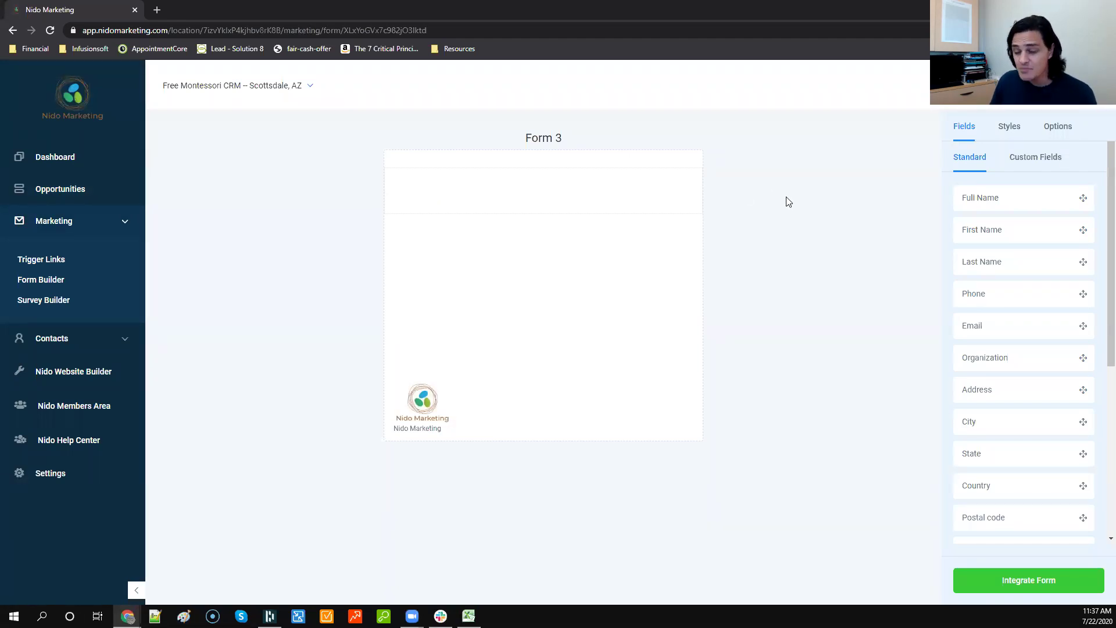
pyautogui.moveTo(1012, 227); pyautogui.dragTo(540, 229)
pyautogui.moveTo(1037, 263); pyautogui.dragTo(527, 259)
pyautogui.moveTo(998, 300); pyautogui.dragTo(628, 305)
pyautogui.moveTo(1017, 324); pyautogui.dragTo(547, 339)
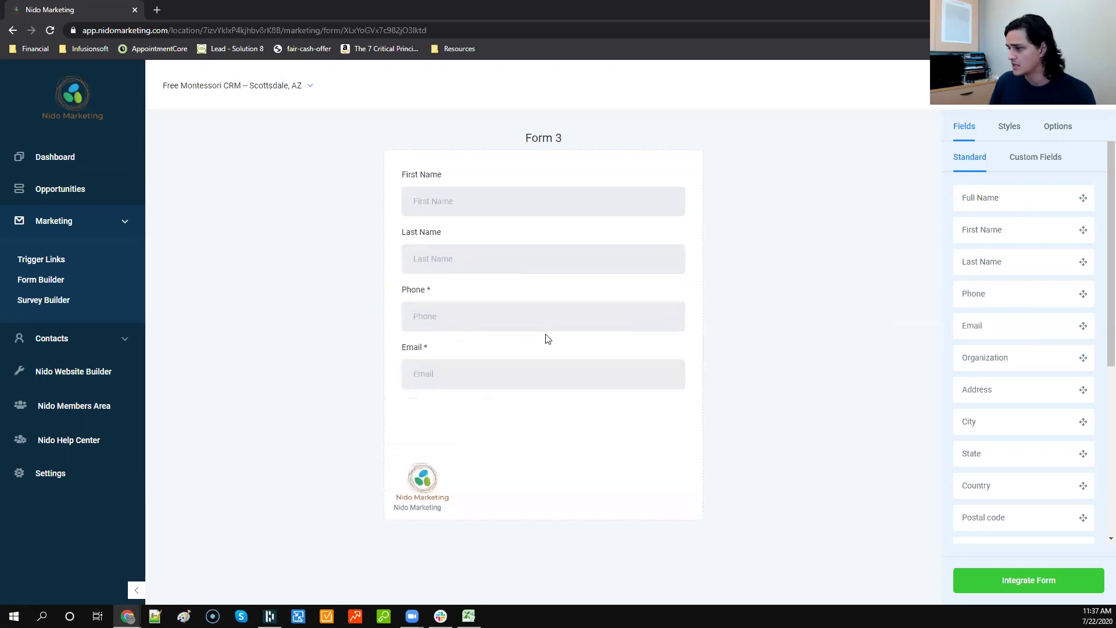
# Step: Turn off Agency Branding in the form's Styles to remove the Nido Marketing logo
pyautogui.click(1054, 127)
pyautogui.click(1009, 128)
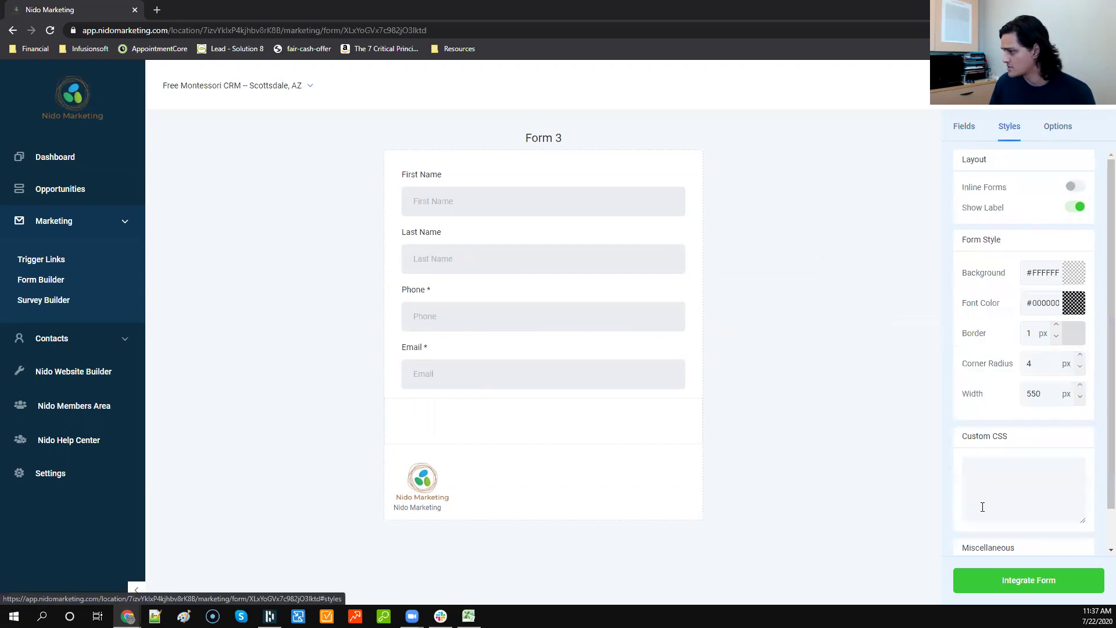
pyautogui.scroll(-2, 982, 512)
pyautogui.click(1069, 529)
pyautogui.scroll(2, 1021, 461)
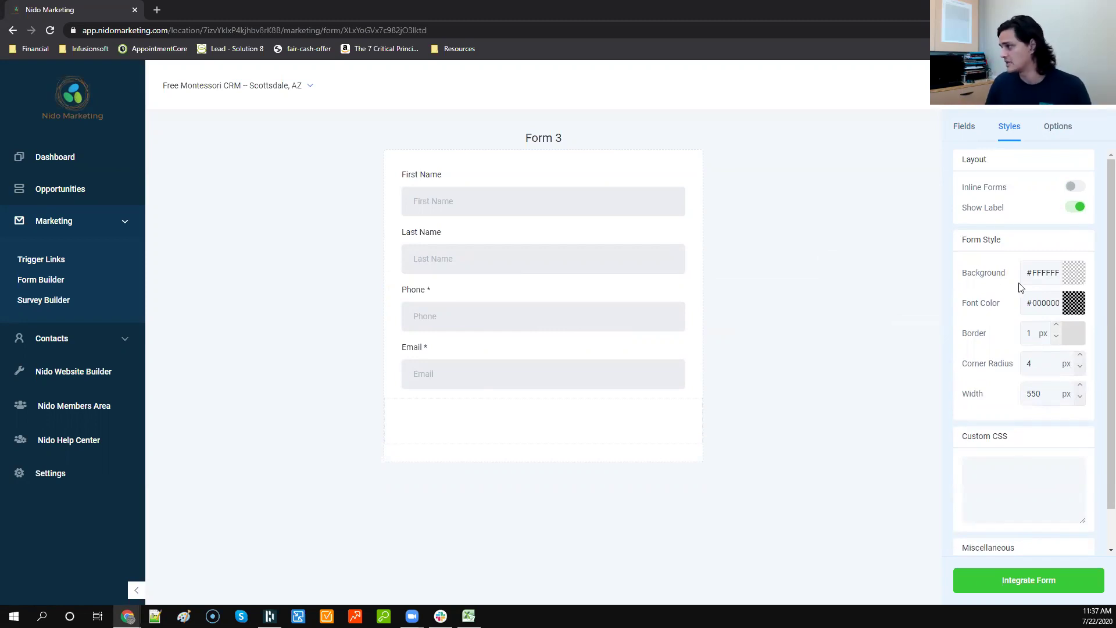
# Step: Try the Inline Forms and Show Label options, leaving one column with labels shown
pyautogui.click(1072, 186)
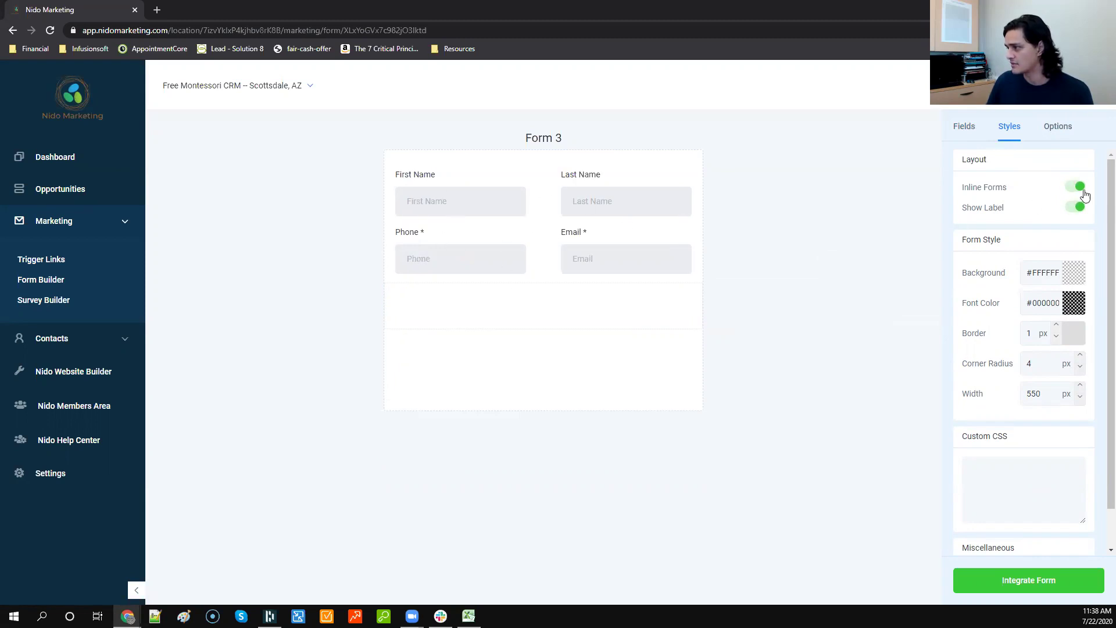
pyautogui.click(1076, 187)
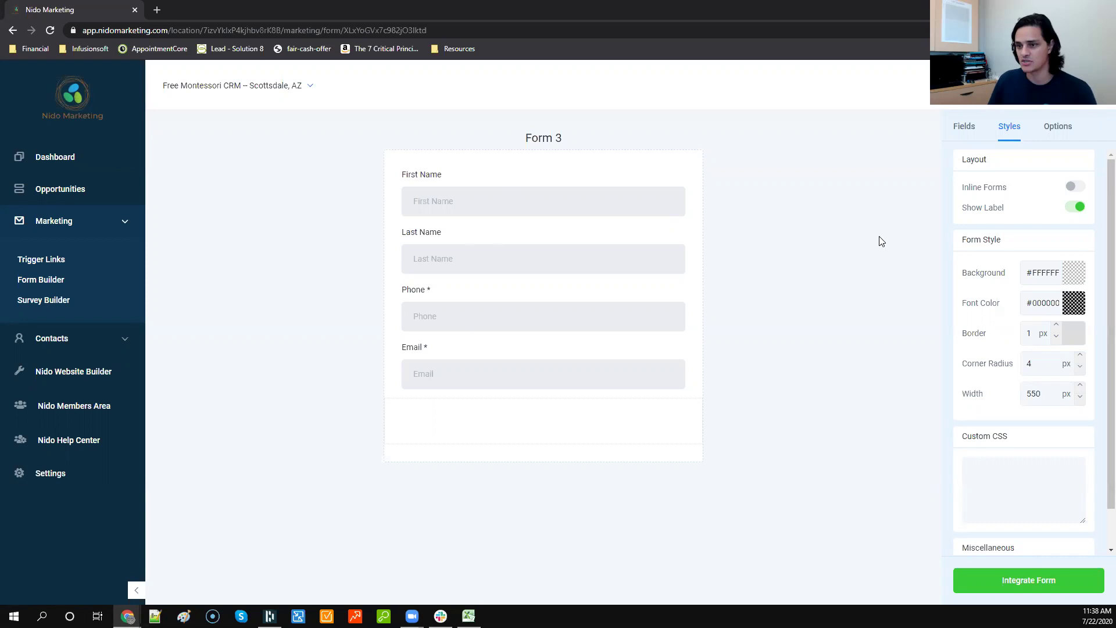
pyautogui.click(1071, 191)
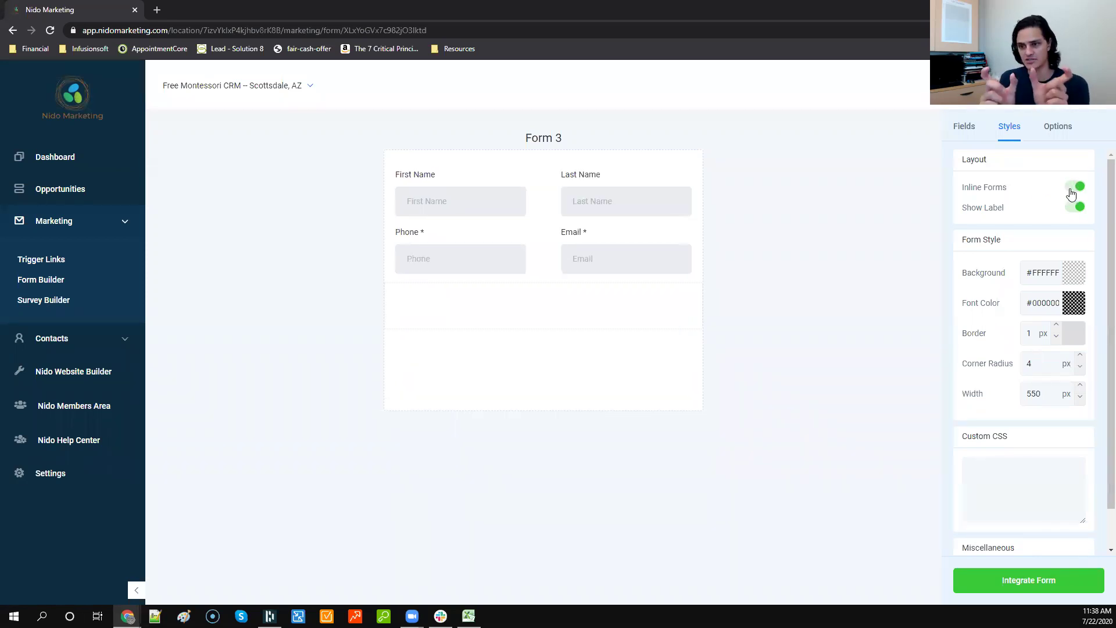
pyautogui.click(1072, 193)
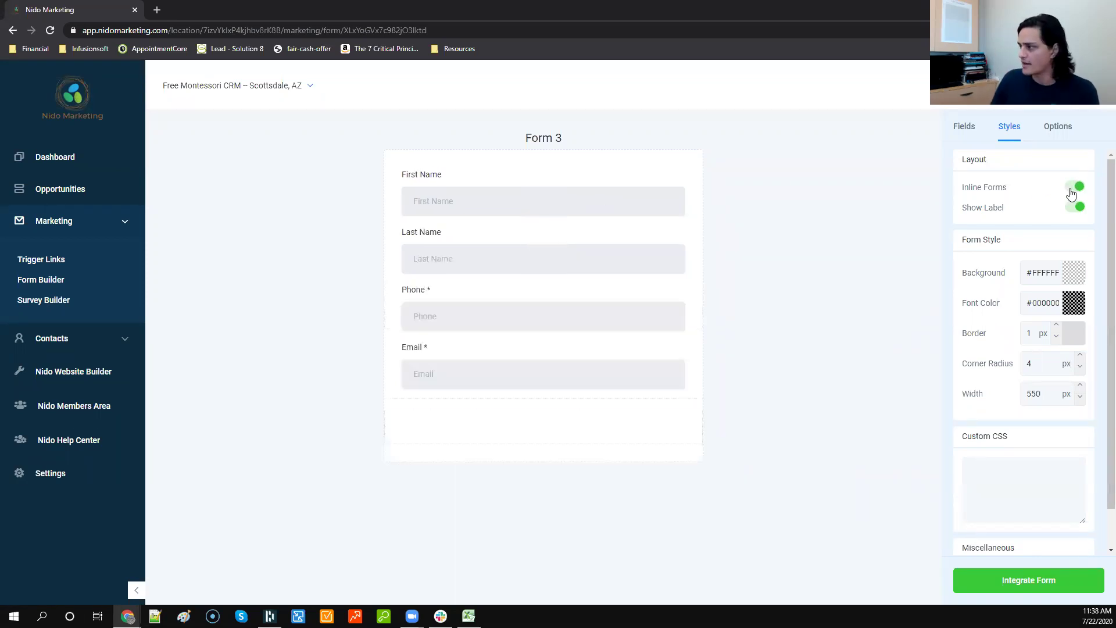
pyautogui.click(1075, 207)
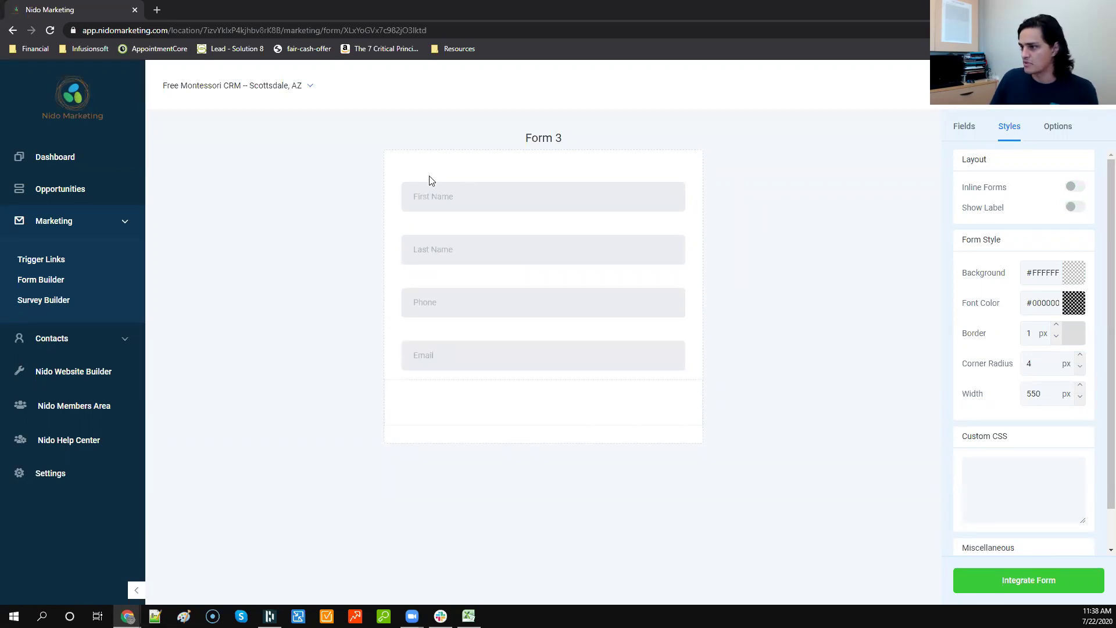
pyautogui.click(1076, 207)
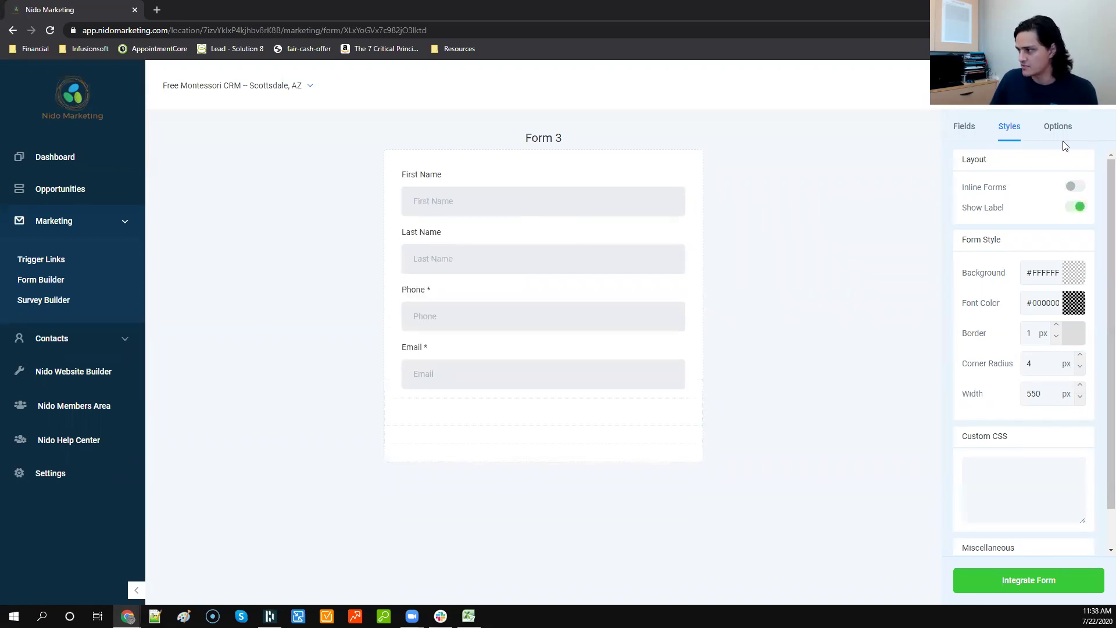
# Step: Rename the form from Form 3 to 'Parent social'
pyautogui.click(1059, 132)
pyautogui.moveTo(1002, 193); pyautogui.dragTo(835, 198)
pyautogui.write('Parent social')
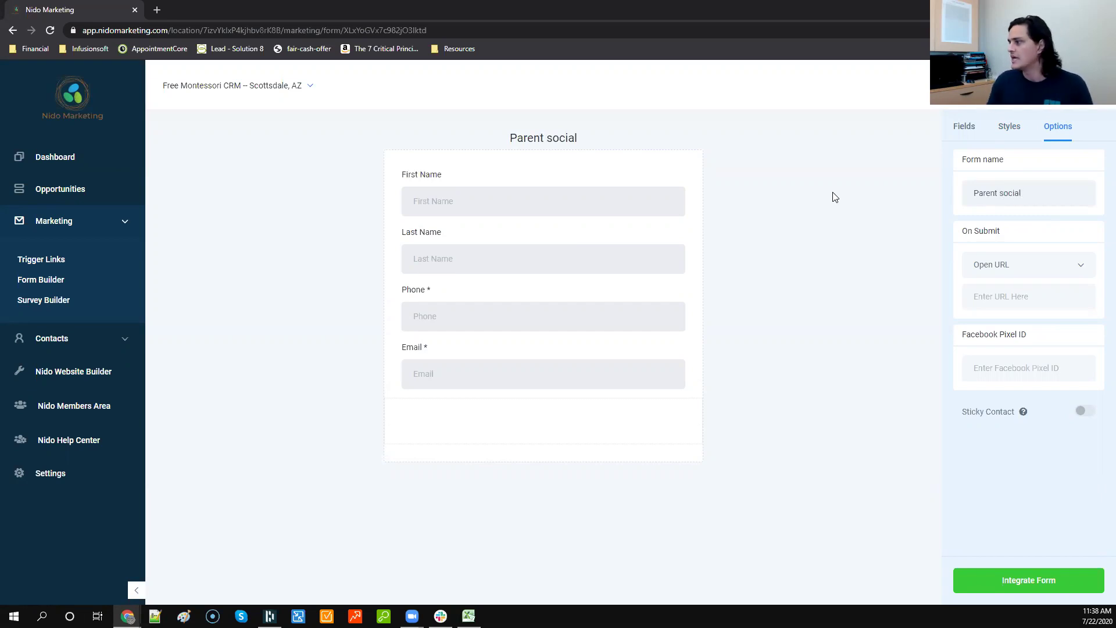
# Step: Keep On Submit as Open URL and redirect to nidomarketing.com/thank-you-social
pyautogui.click(992, 271)
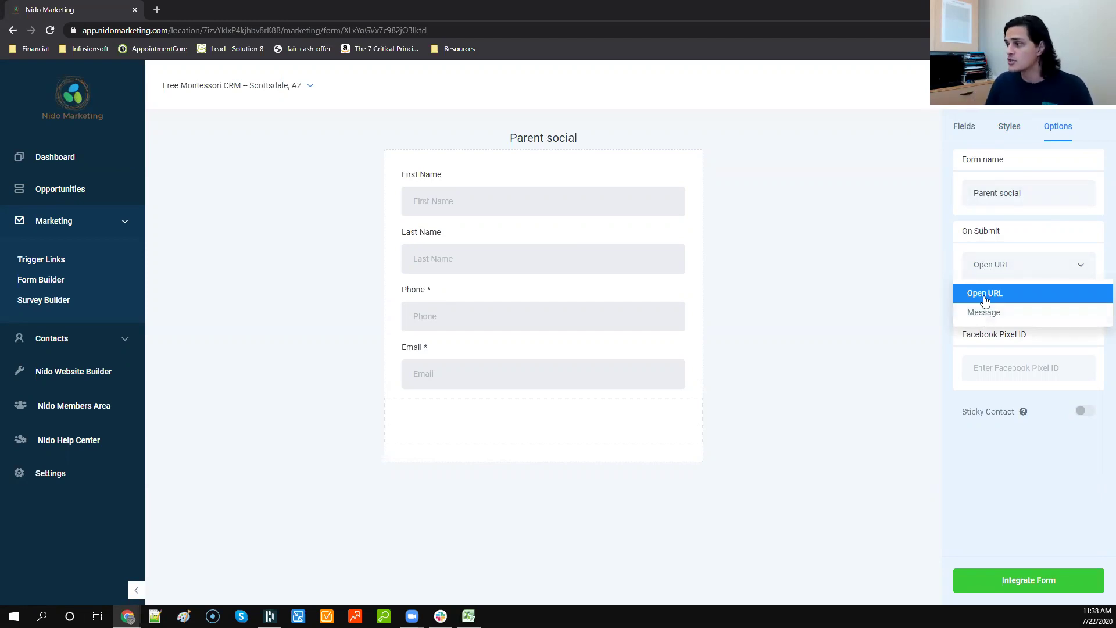
pyautogui.click(983, 293)
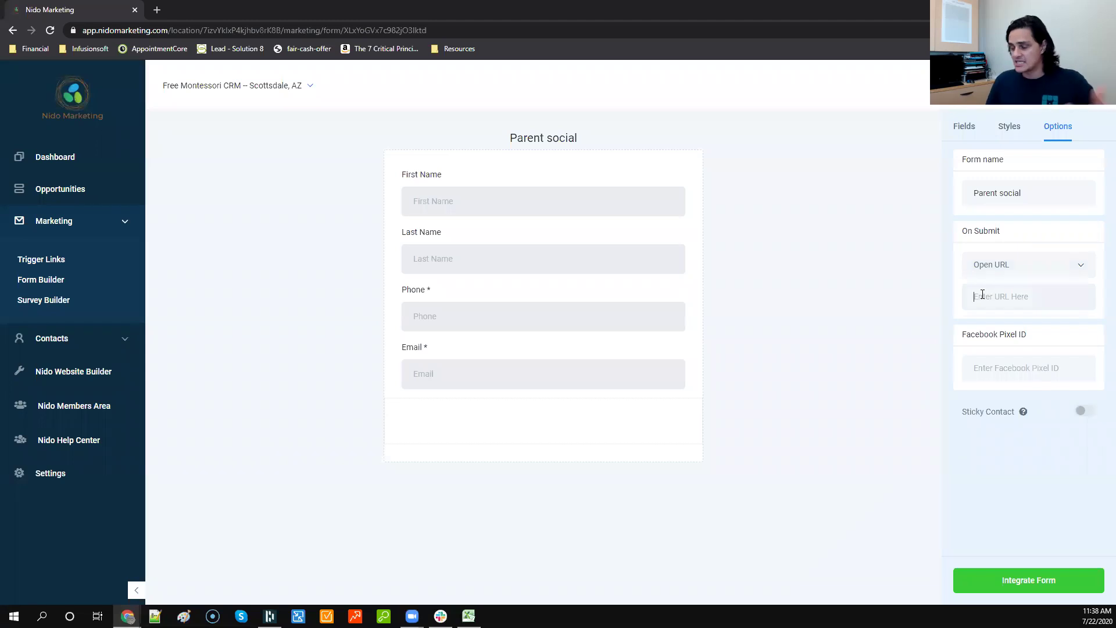
pyautogui.write('nidomarketi')
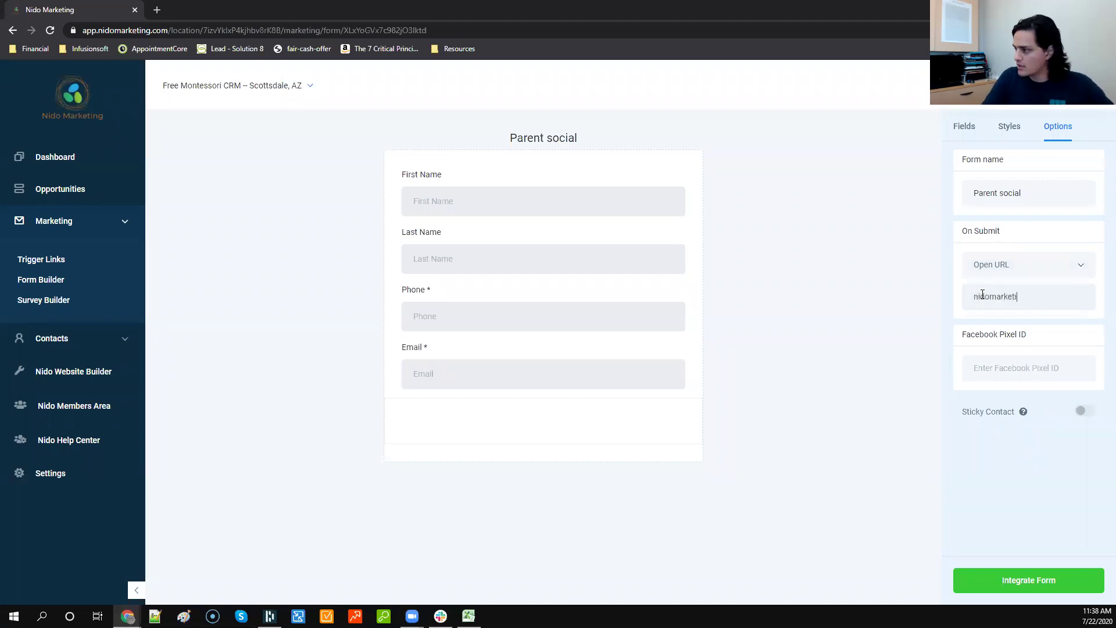
pyautogui.write('ng.com/thank-')
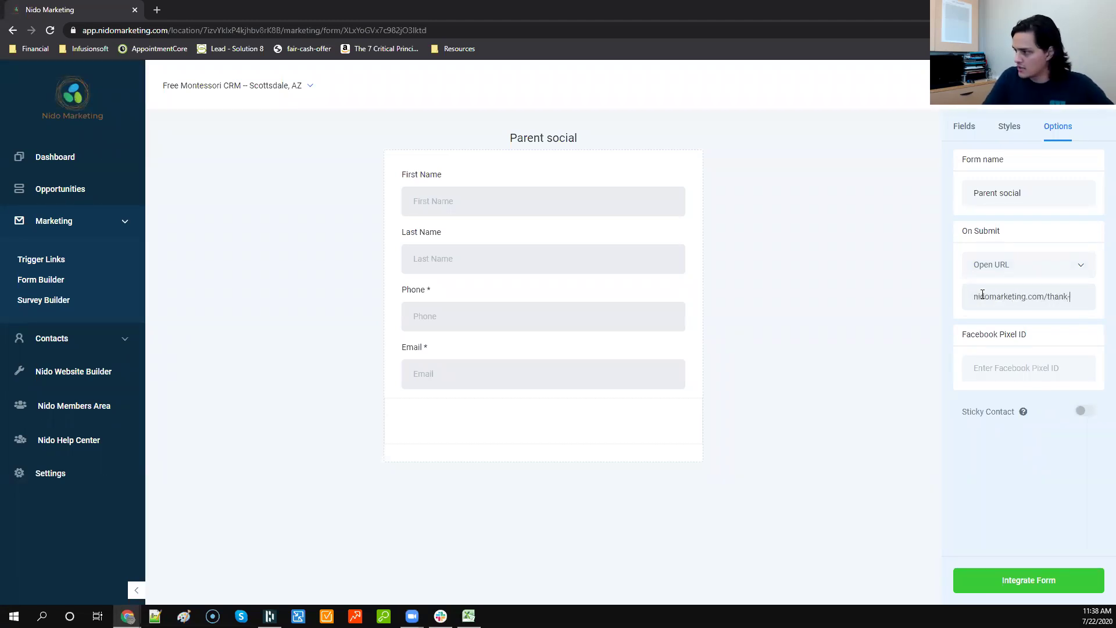
pyautogui.write('you-social')
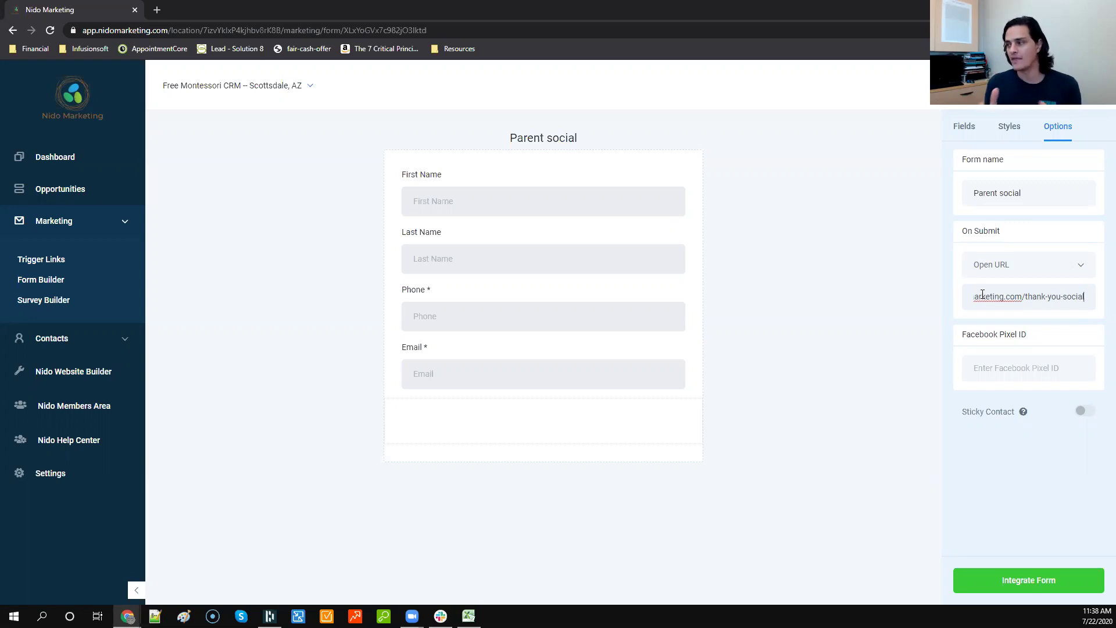
pyautogui.hotkey('ctrl', 't')
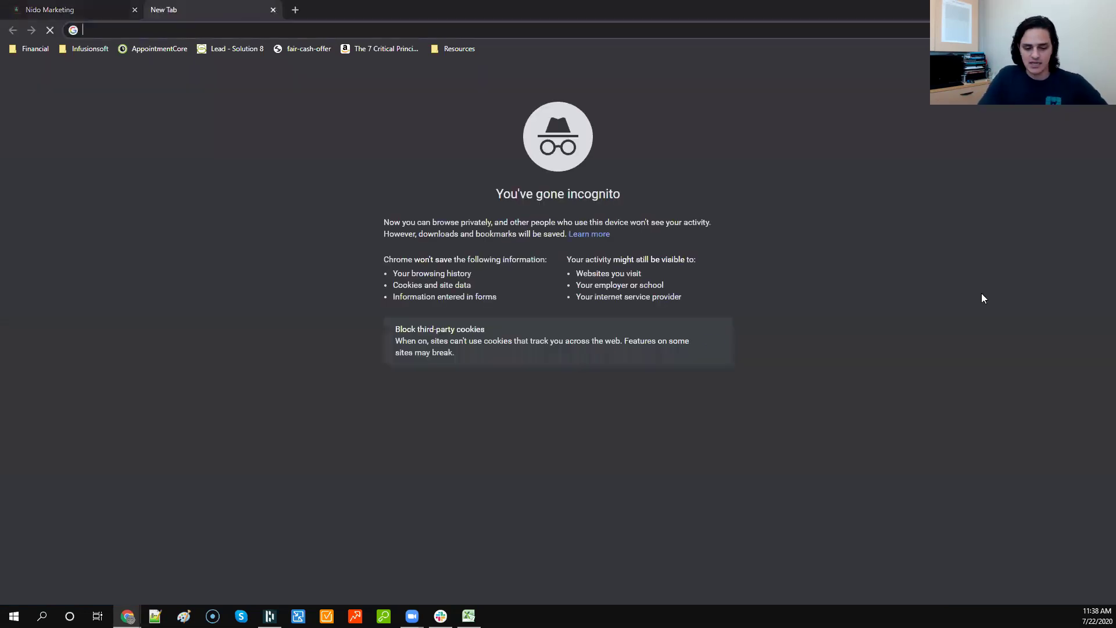
# Step: Load the Bergamo Montessori school website and browse its homepage
pyautogui.write('berg')
pyautogui.press('Return')
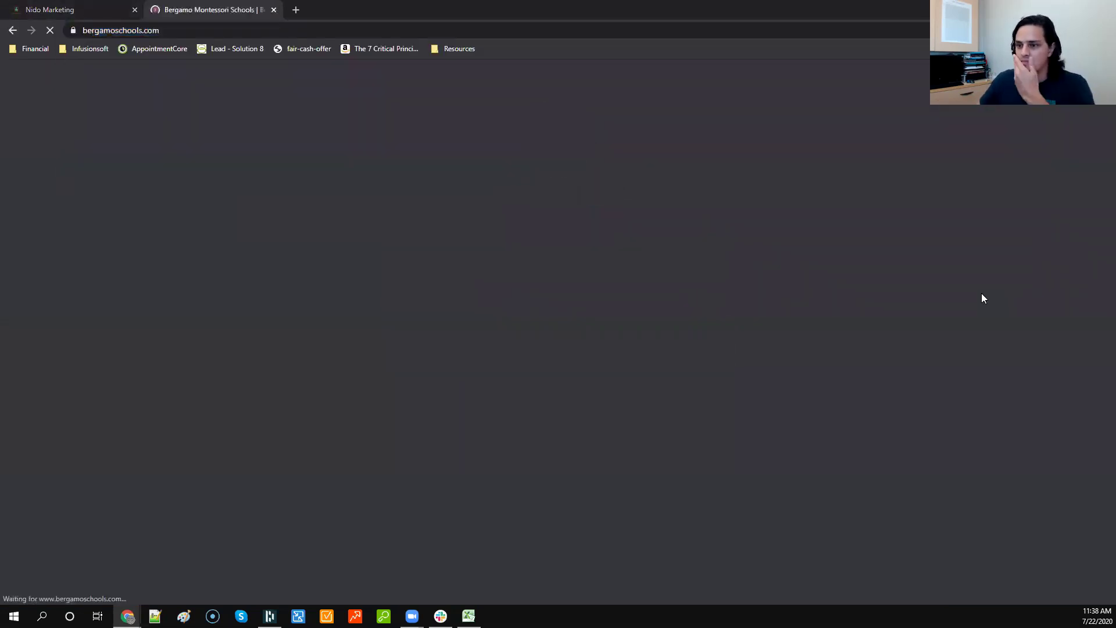
pyautogui.scroll(-4, 688, 327)
pyautogui.scroll(-12, 688, 324)
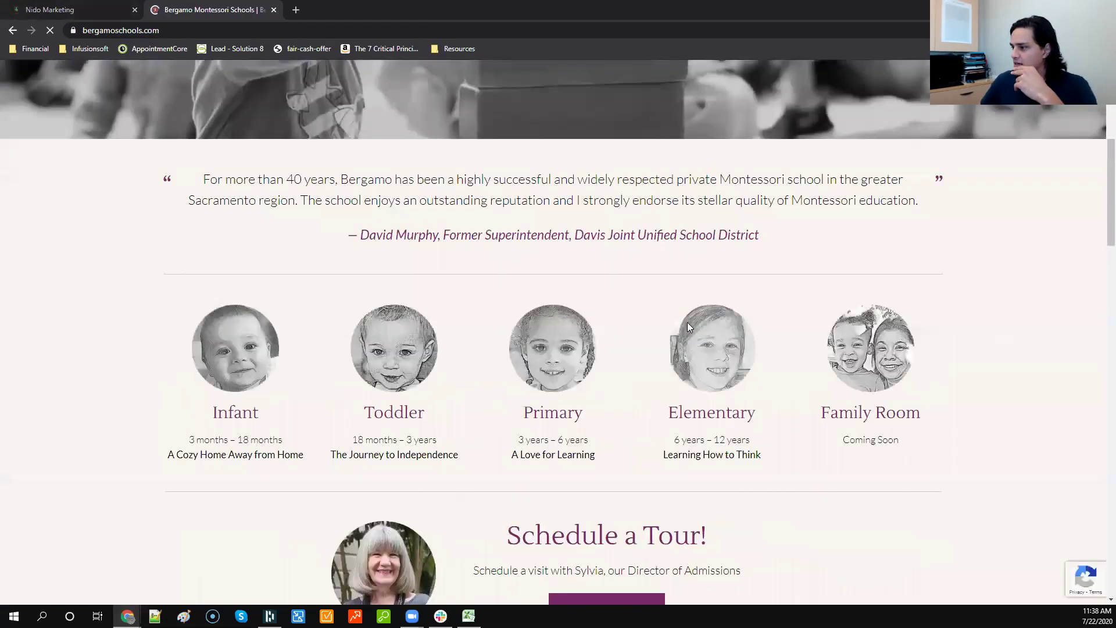
pyautogui.scroll(3, 640, 308)
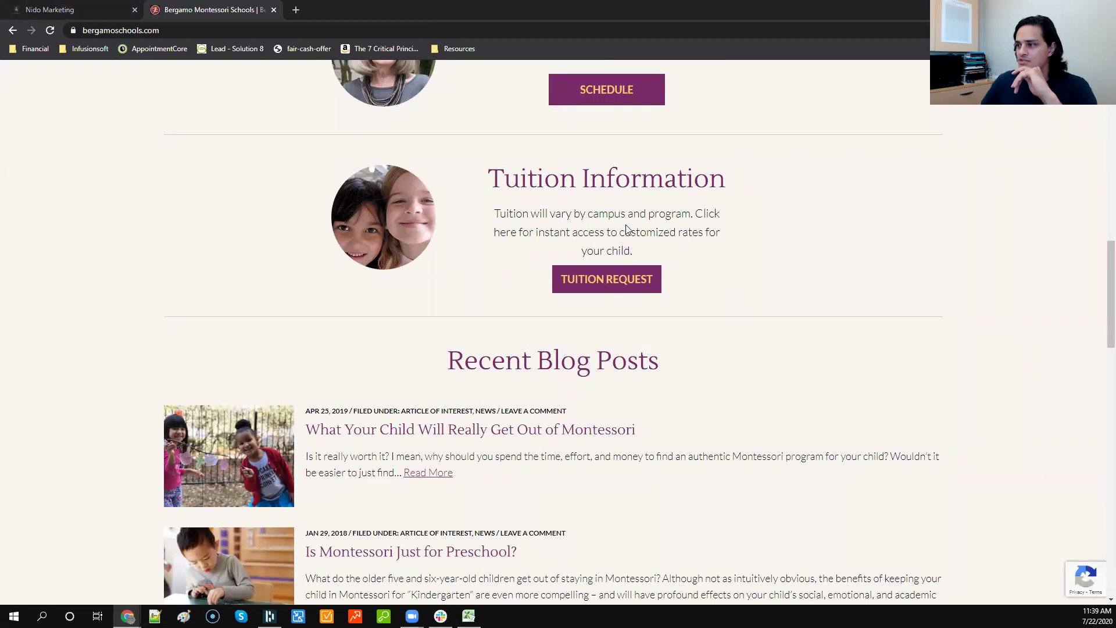
pyautogui.scroll(-5, 599, 216)
pyautogui.scroll(20, 623, 199)
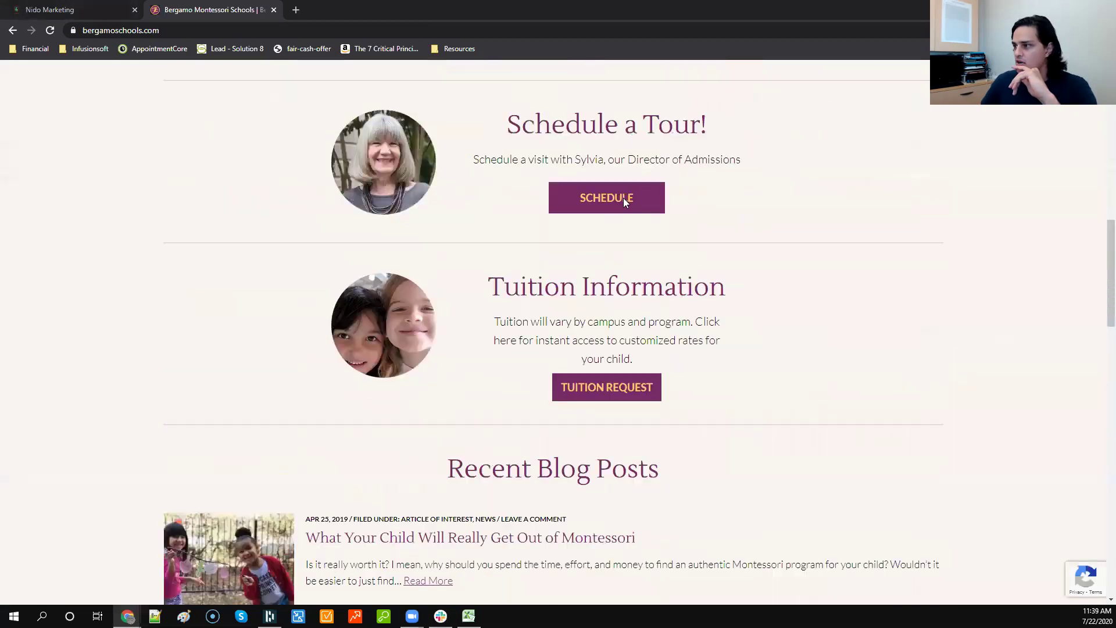
pyautogui.scroll(2, 470, 113)
# Step: Open the Admissions Tuition page, trigger the GET TUITION RATES popup, and return to Nido Marketing
pyautogui.moveTo(716, 114)
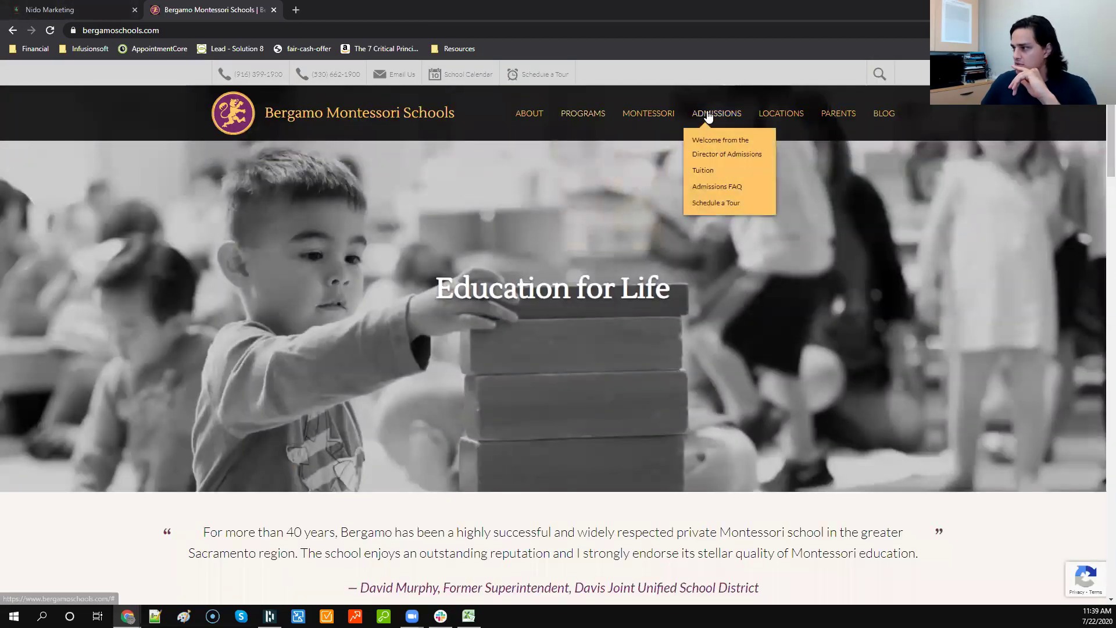
pyautogui.click(703, 172)
pyautogui.scroll(-5, 412, 284)
pyautogui.click(556, 294)
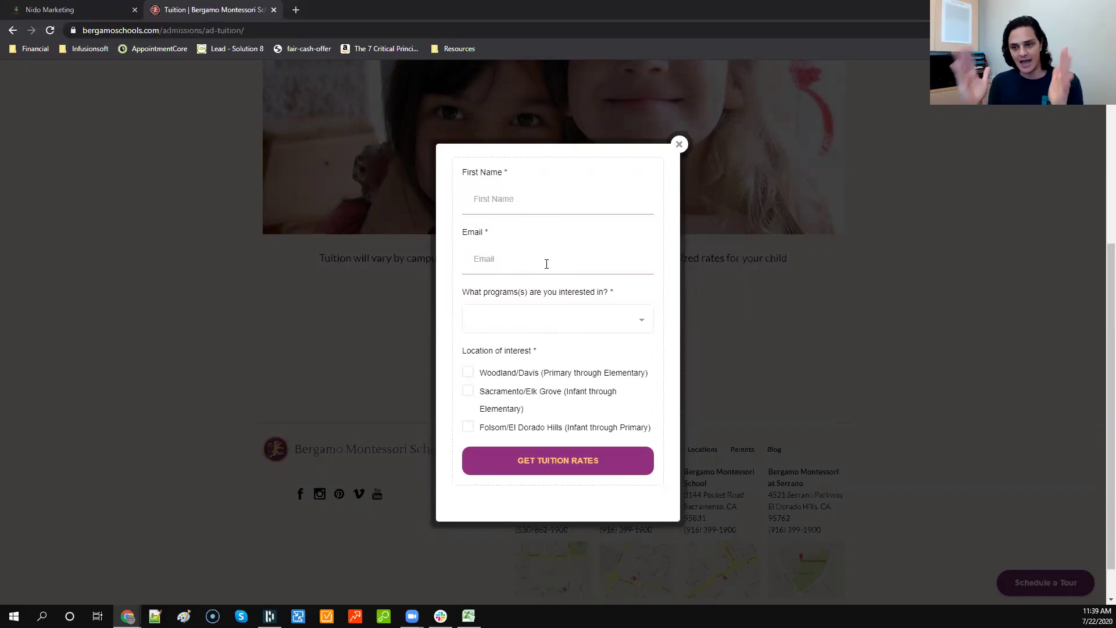
pyautogui.click(70, 10)
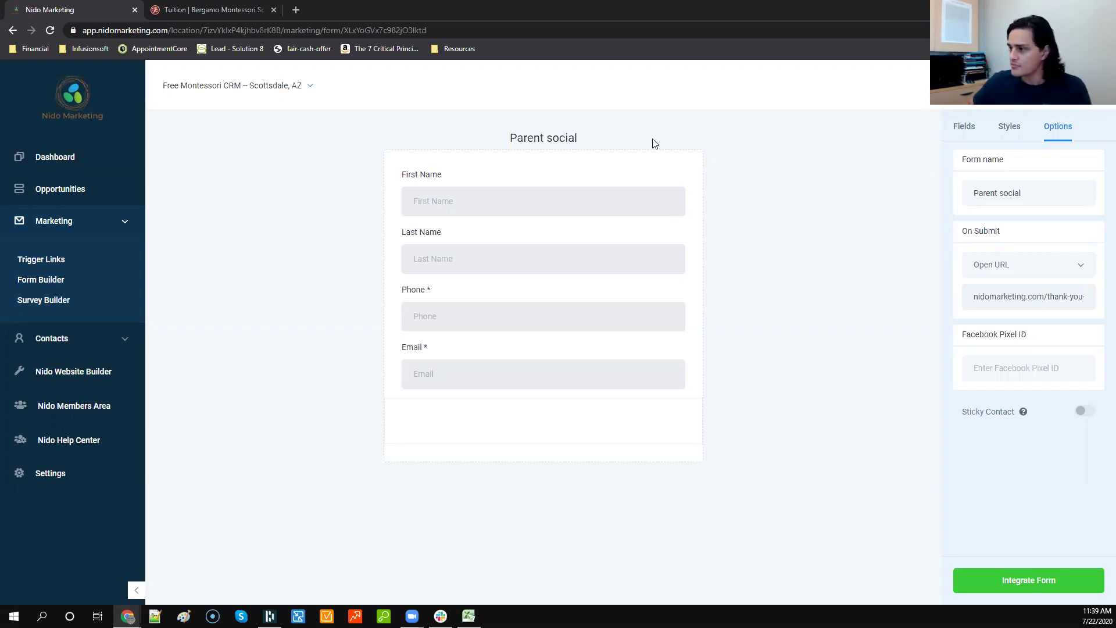
# Step: Switch On Submit to Message reading 'Thank you so much, we will be in touch!'
pyautogui.click(1015, 275)
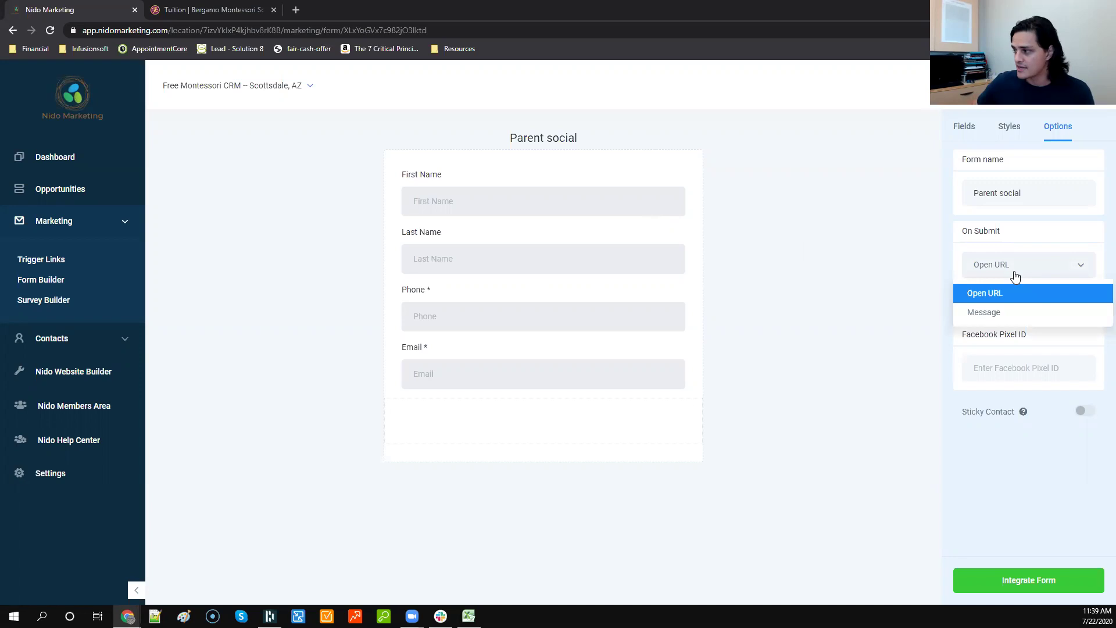
pyautogui.click(987, 314)
pyautogui.click(1004, 302)
pyautogui.write('Thank you so much, I')
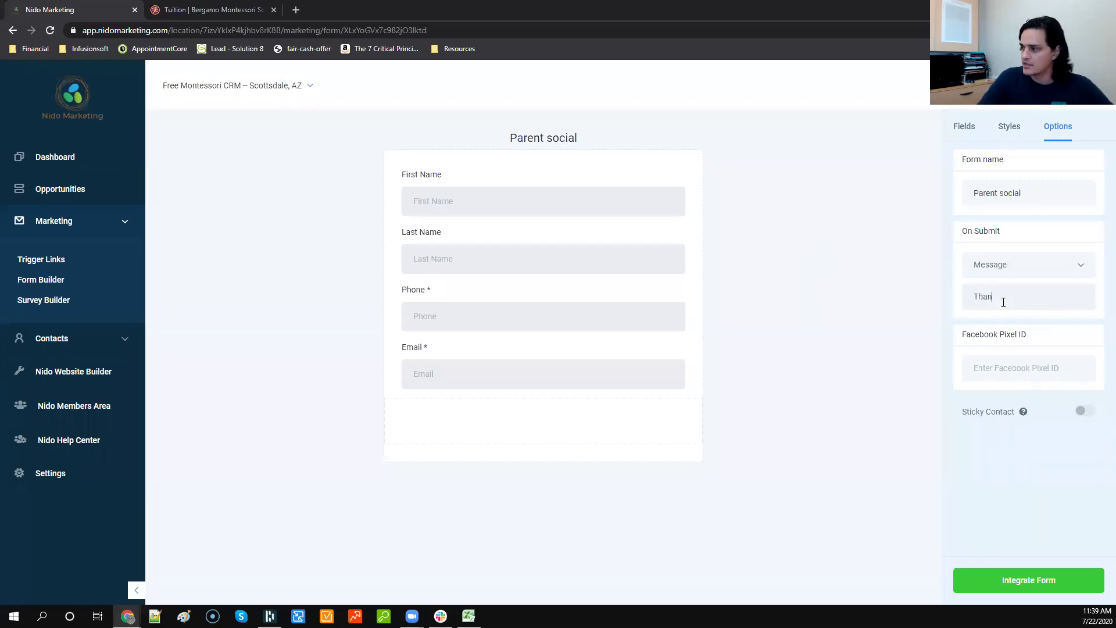
pyautogui.press('BackSpace')
pyautogui.press('BackSpace')
pyautogui.write('we will be in touch!')
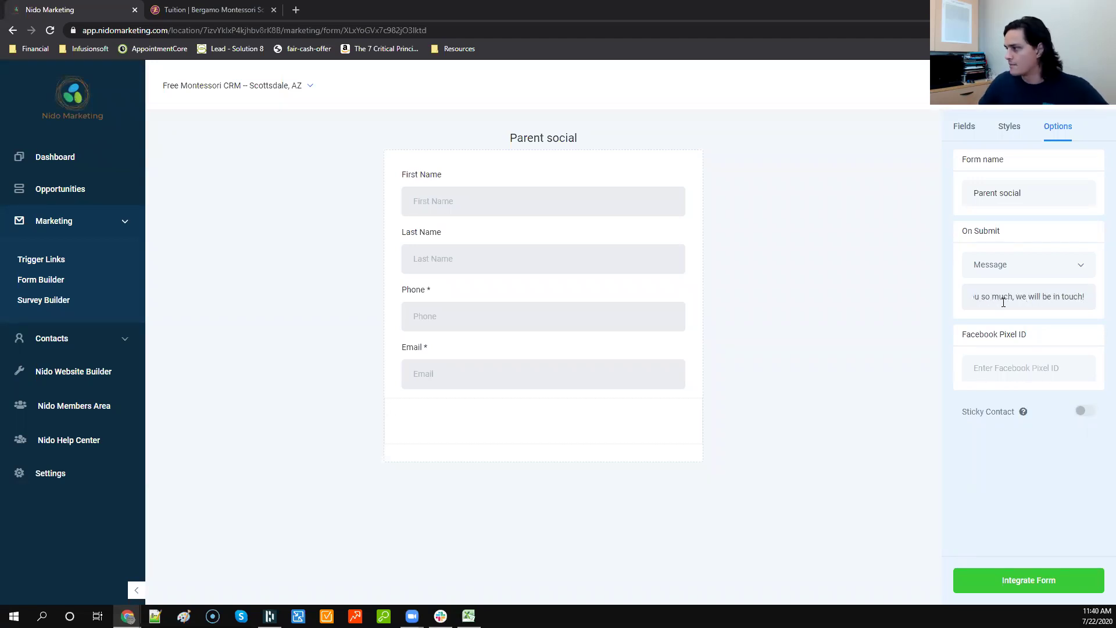
pyautogui.click(968, 134)
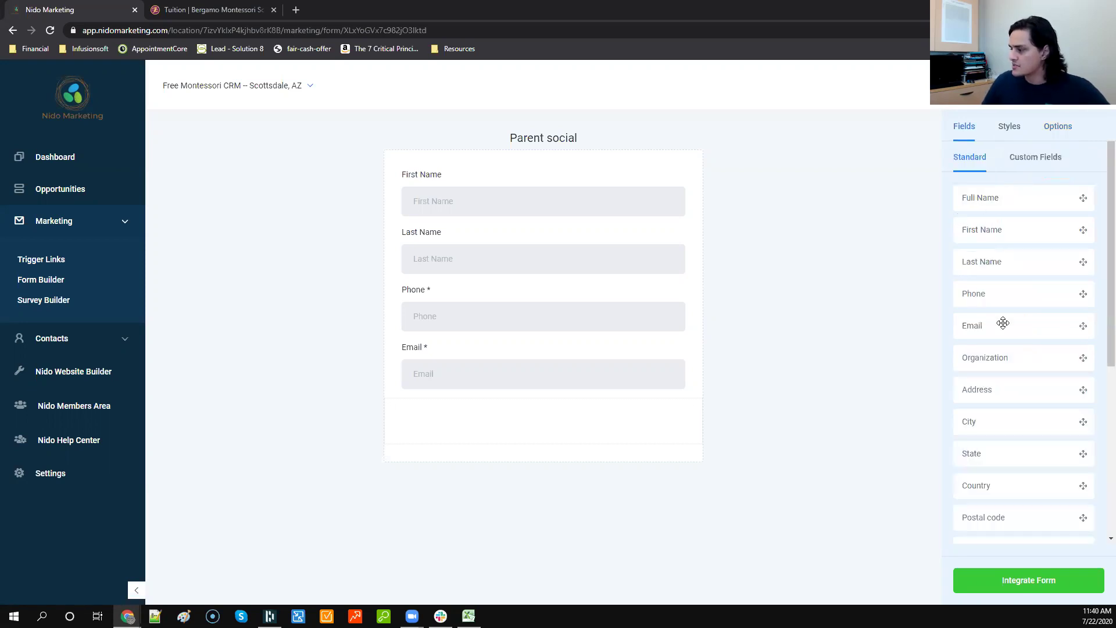
pyautogui.scroll(-5, 993, 508)
pyautogui.scroll(1, 991, 478)
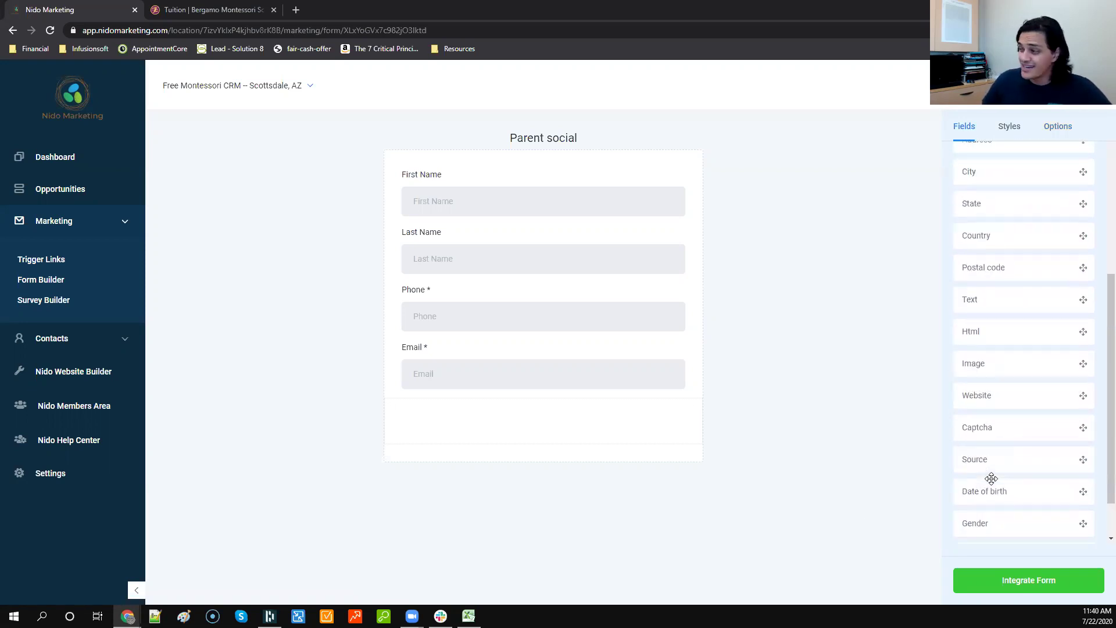
pyautogui.scroll(5, 992, 477)
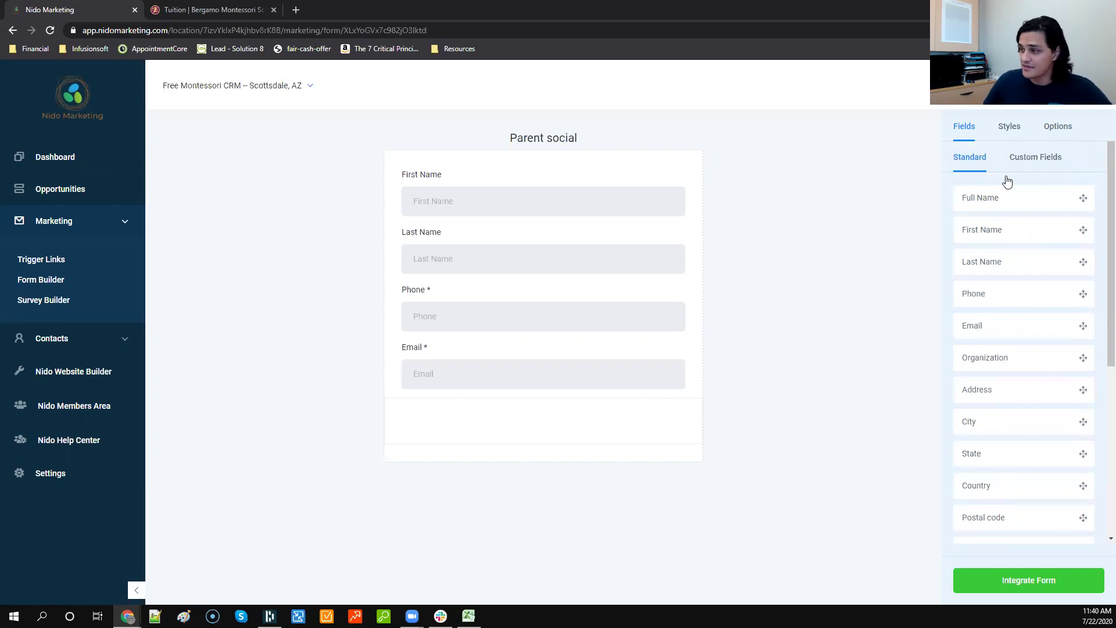
# Step: Create a Large Text custom field named 'What kind of coffee do you like?'
pyautogui.click(1049, 165)
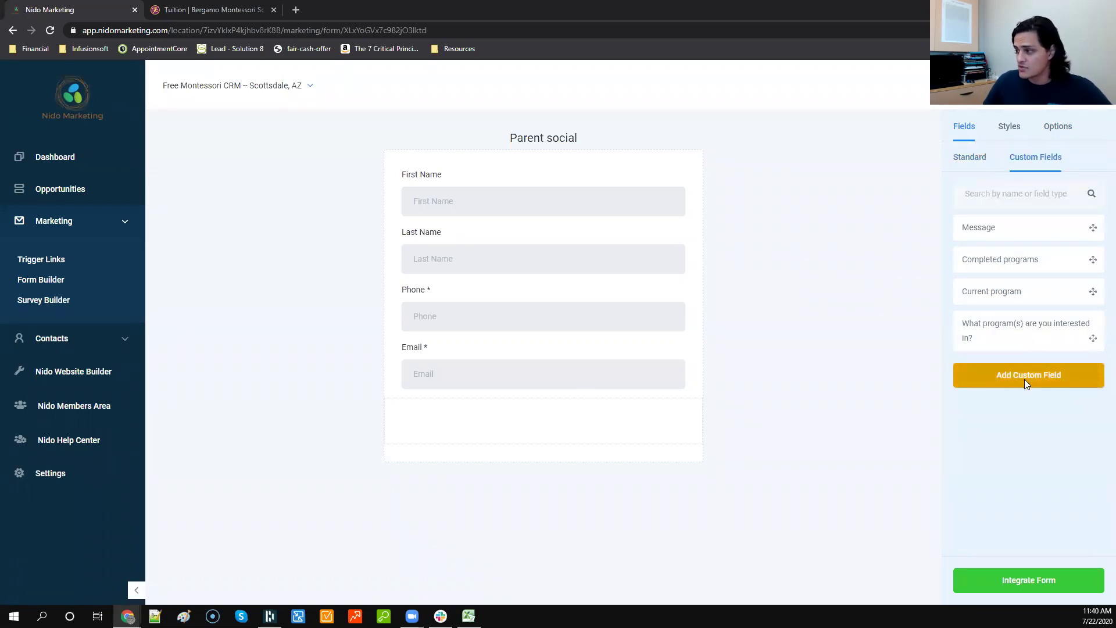
pyautogui.click(1025, 380)
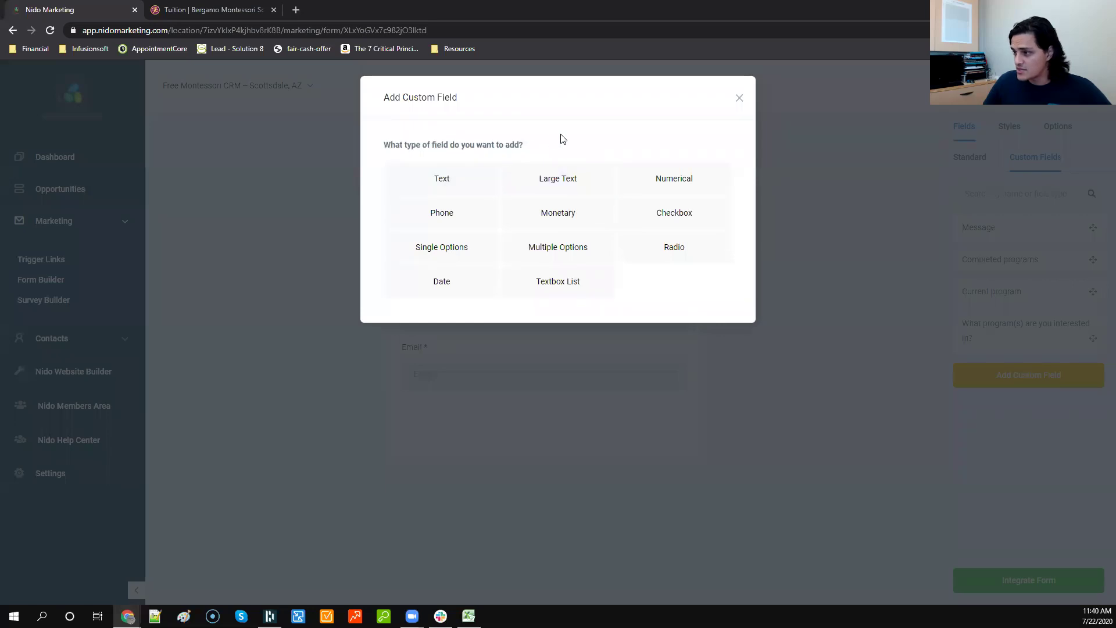
pyautogui.click(552, 176)
pyautogui.click(537, 233)
pyautogui.write('What kind of coff')
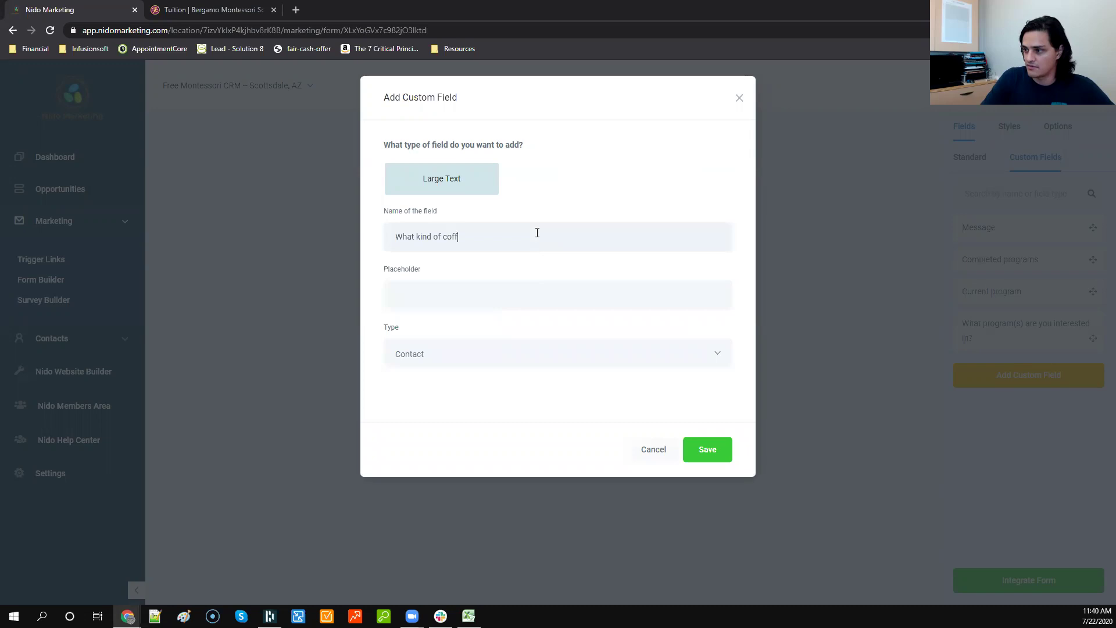
pyautogui.write('ee do you like?')
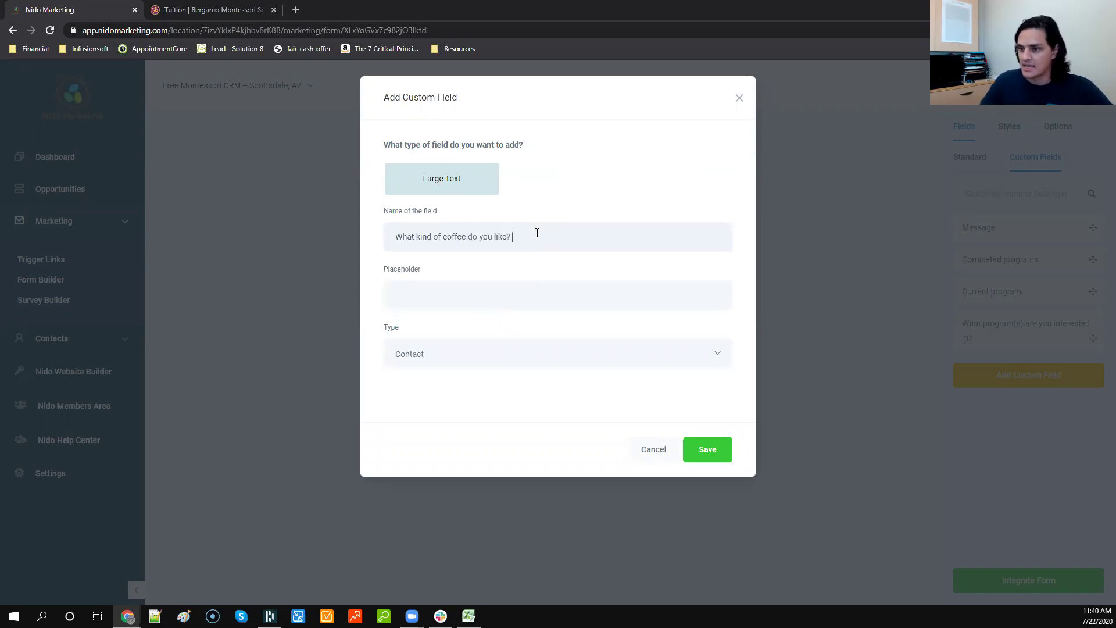
pyautogui.click(713, 437)
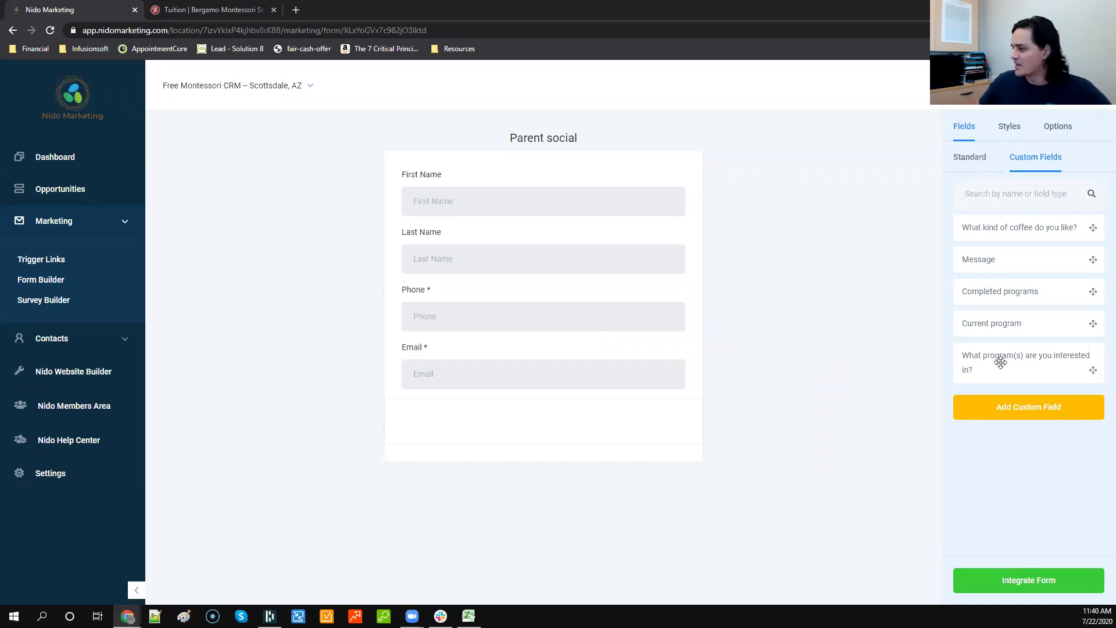
# Step: Place the coffee question on the form below the Email field
pyautogui.moveTo(1024, 227); pyautogui.dragTo(502, 398)
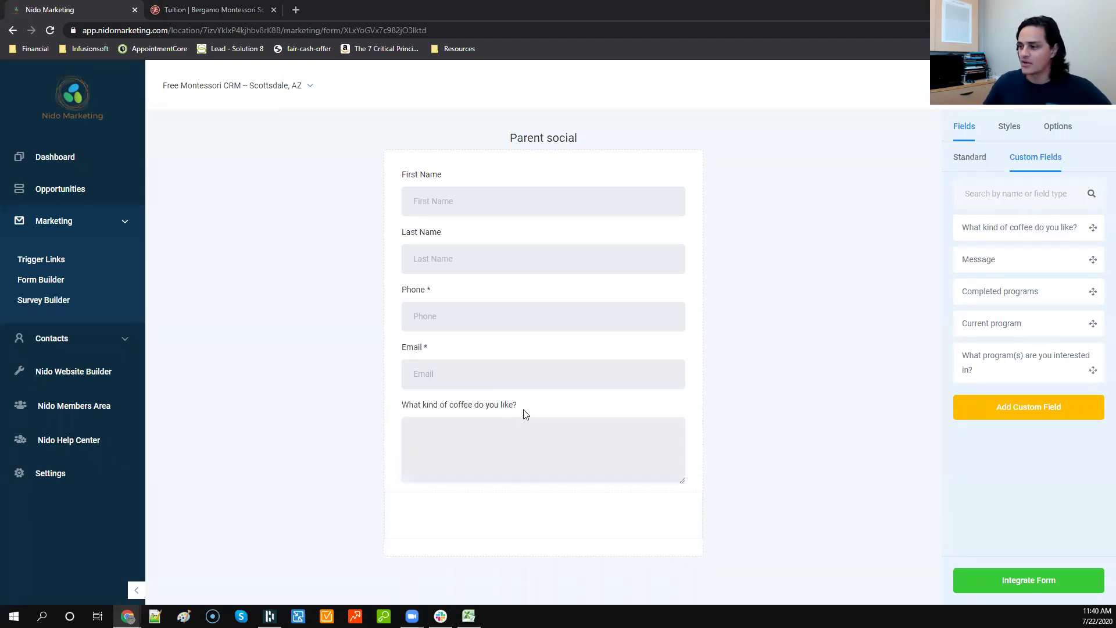
pyautogui.click(526, 414)
pyautogui.click(508, 351)
pyautogui.click(497, 300)
pyautogui.click(497, 241)
# Step: Make First Name and the coffee question required, and Phone optional
pyautogui.click(520, 177)
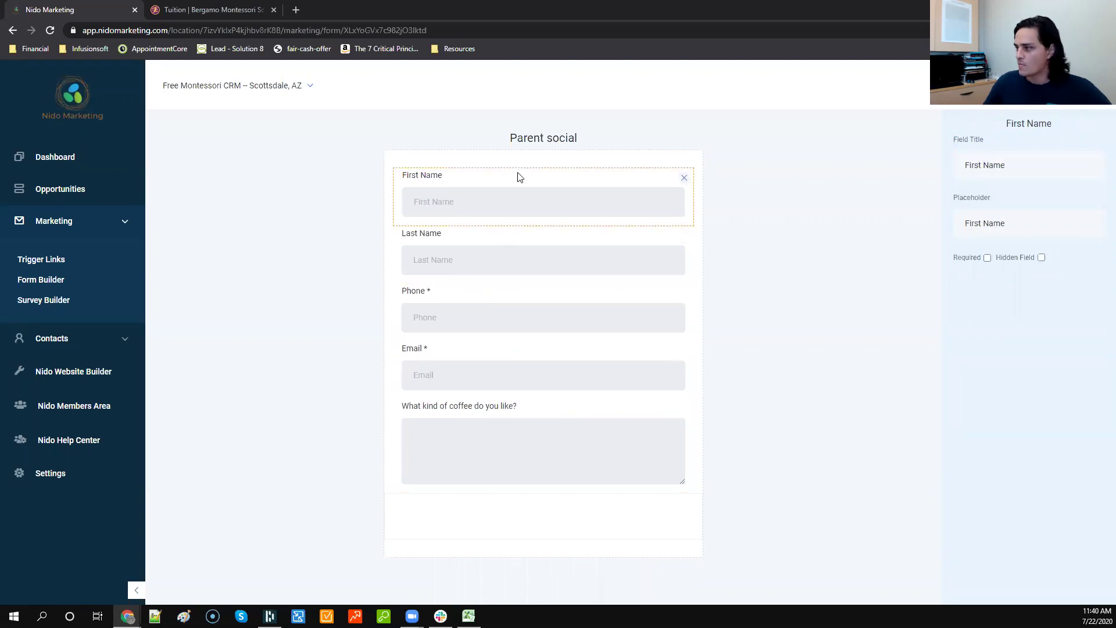
pyautogui.click(987, 258)
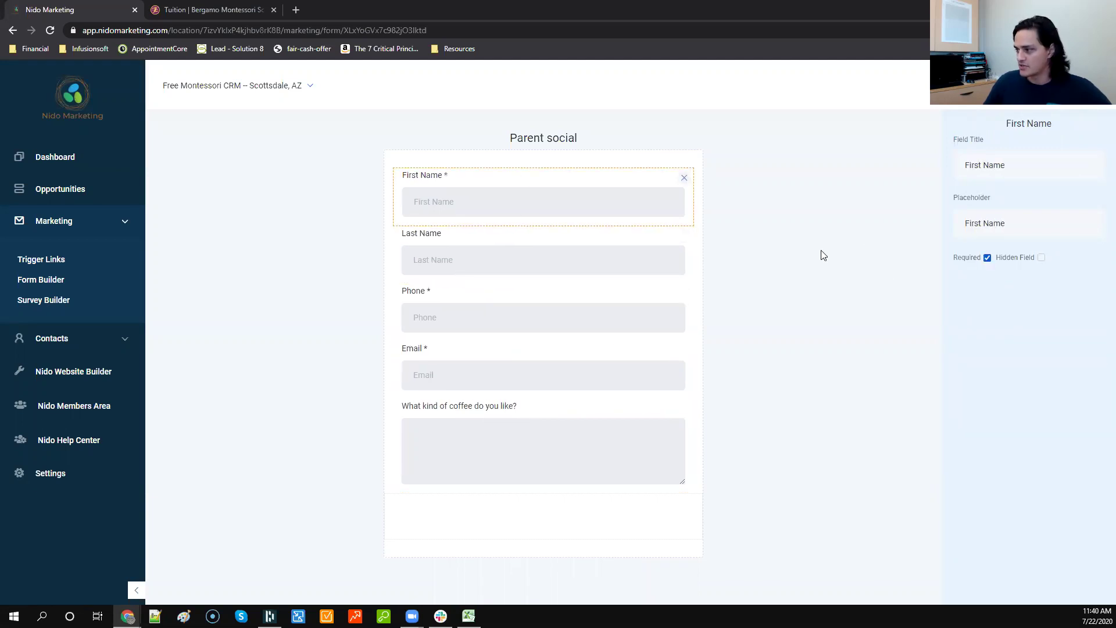
pyautogui.click(499, 247)
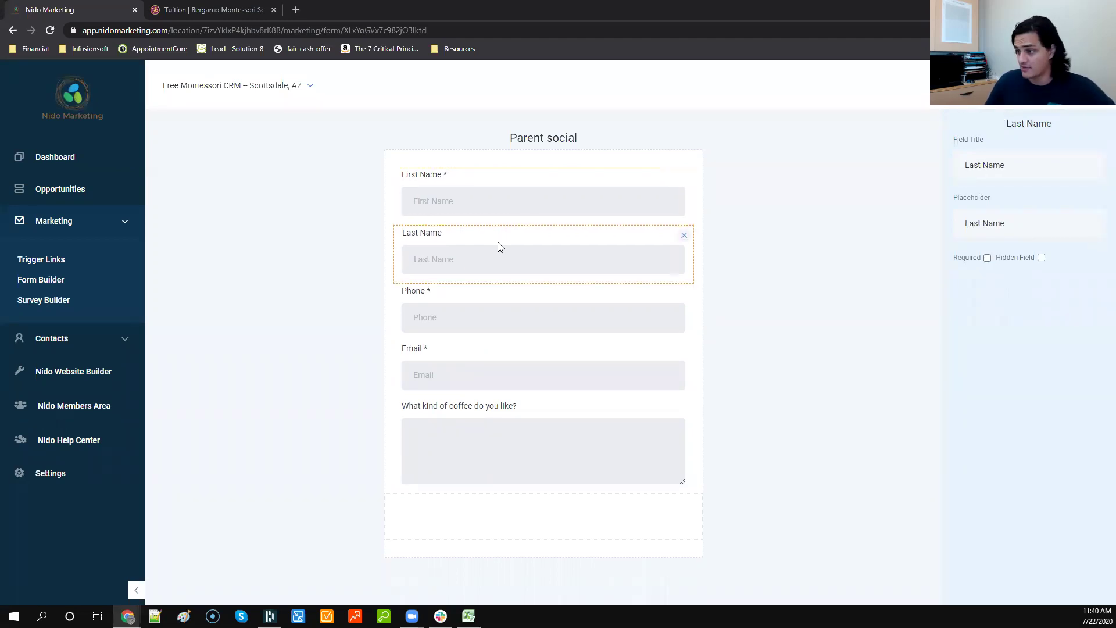
pyautogui.click(489, 295)
pyautogui.click(987, 258)
pyautogui.click(527, 416)
pyautogui.click(988, 258)
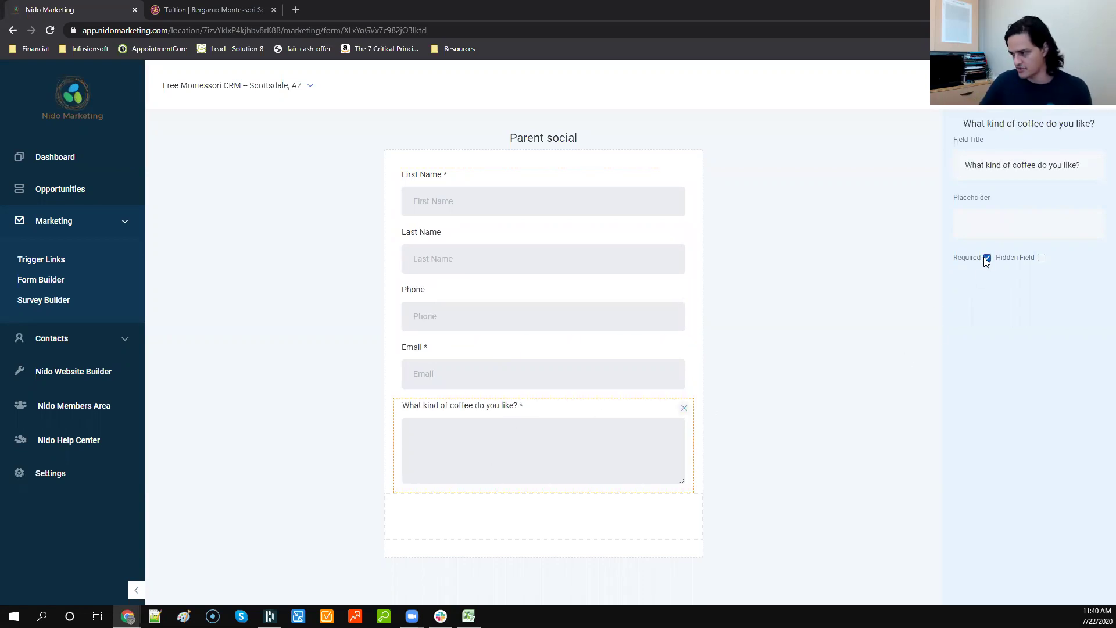
pyautogui.click(901, 278)
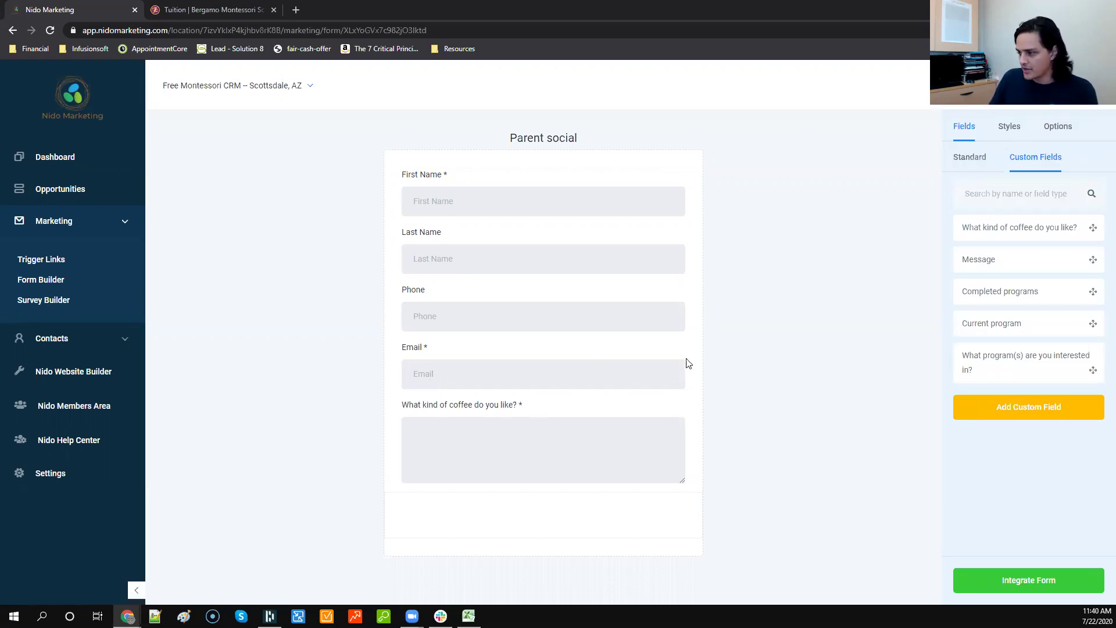
pyautogui.click(977, 164)
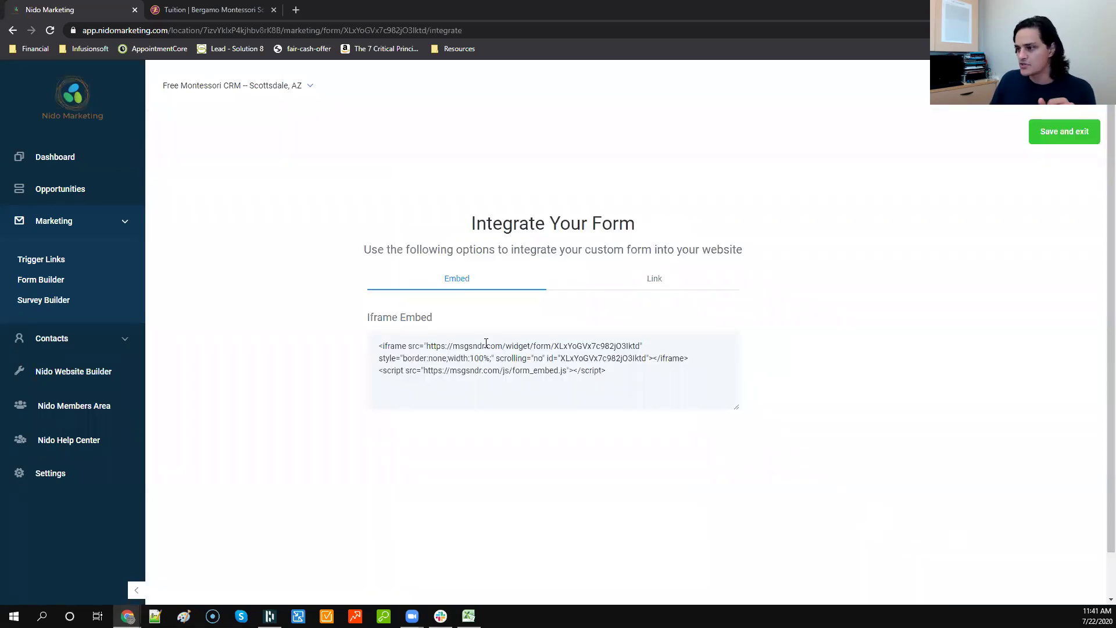
# Step: Copy the form's shareable link from Integrate Form and load it in a new tab
pyautogui.moveTo(631, 370); pyautogui.dragTo(357, 352)
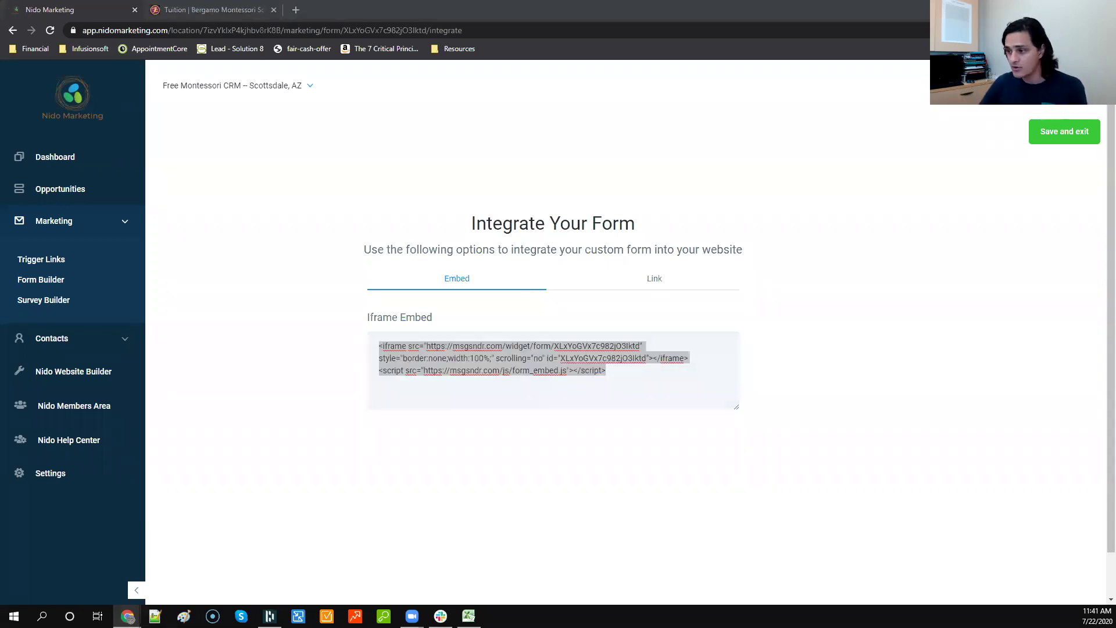
pyautogui.click(592, 420)
pyautogui.click(672, 288)
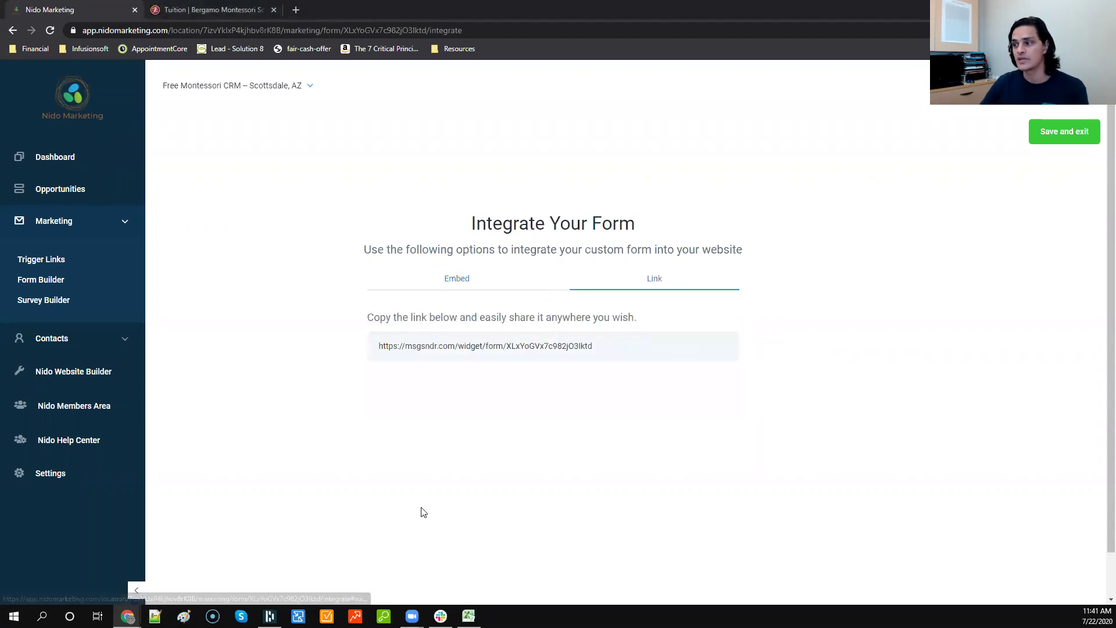
pyautogui.click(526, 350)
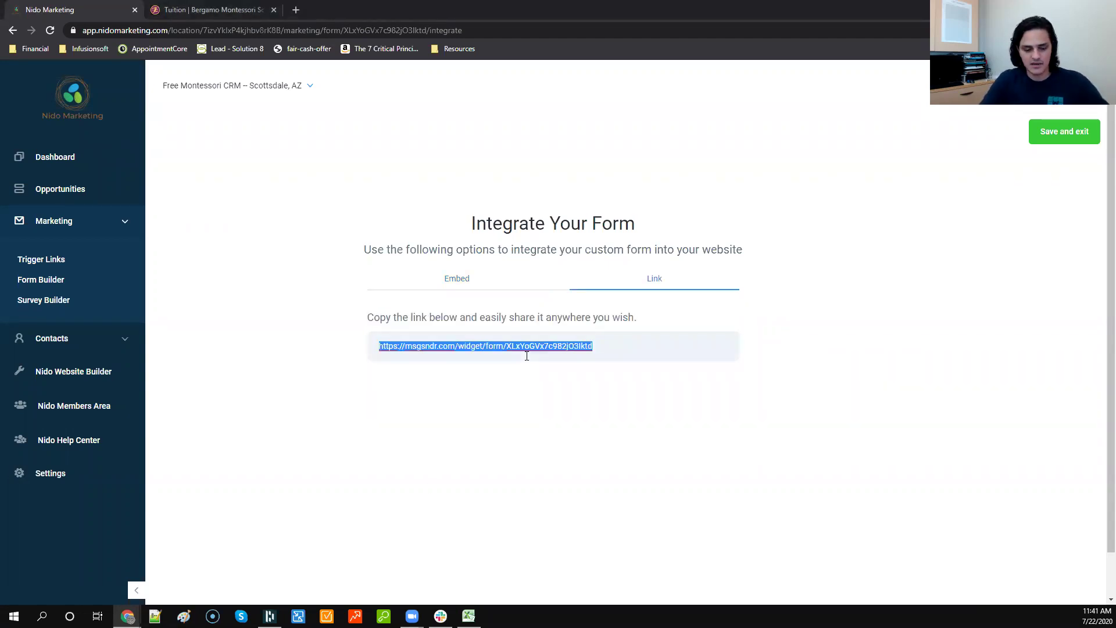
pyautogui.hotkey('ctrl', 't')
pyautogui.write('https://msgsndr.com/widget/form/XLxYoGVx7c982jO3lktd')
pyautogui.press('Return')
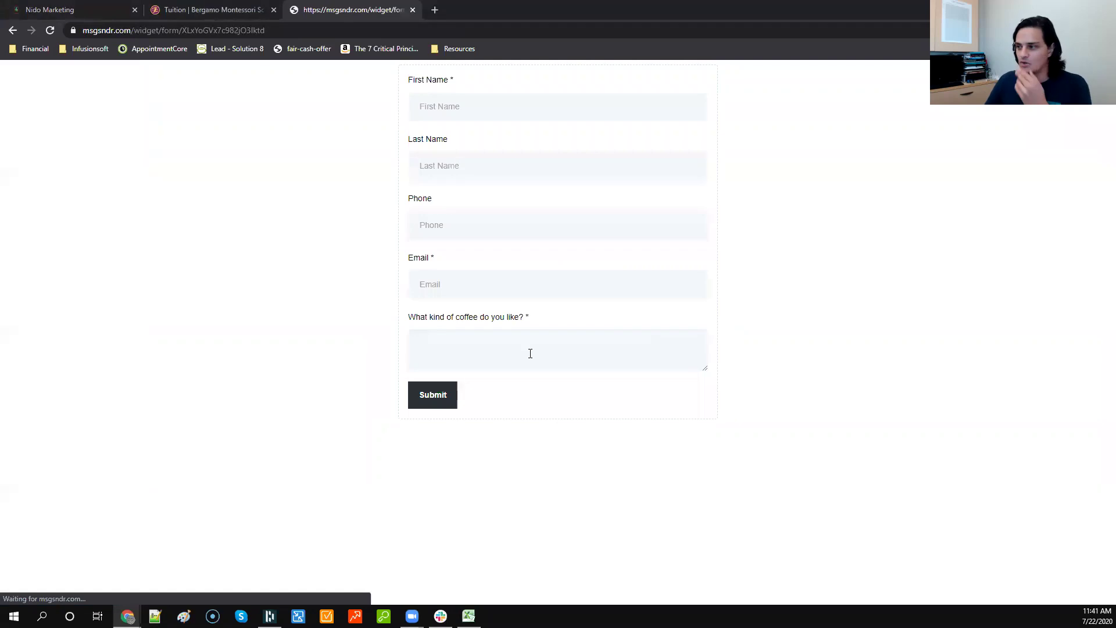
# Step: Submit a test entry with autofilled contact details and coffee answer 'test', then return to the embed code
pyautogui.click(522, 114)
pyautogui.click(486, 149)
pyautogui.click(456, 346)
pyautogui.write('test')
pyautogui.click(435, 400)
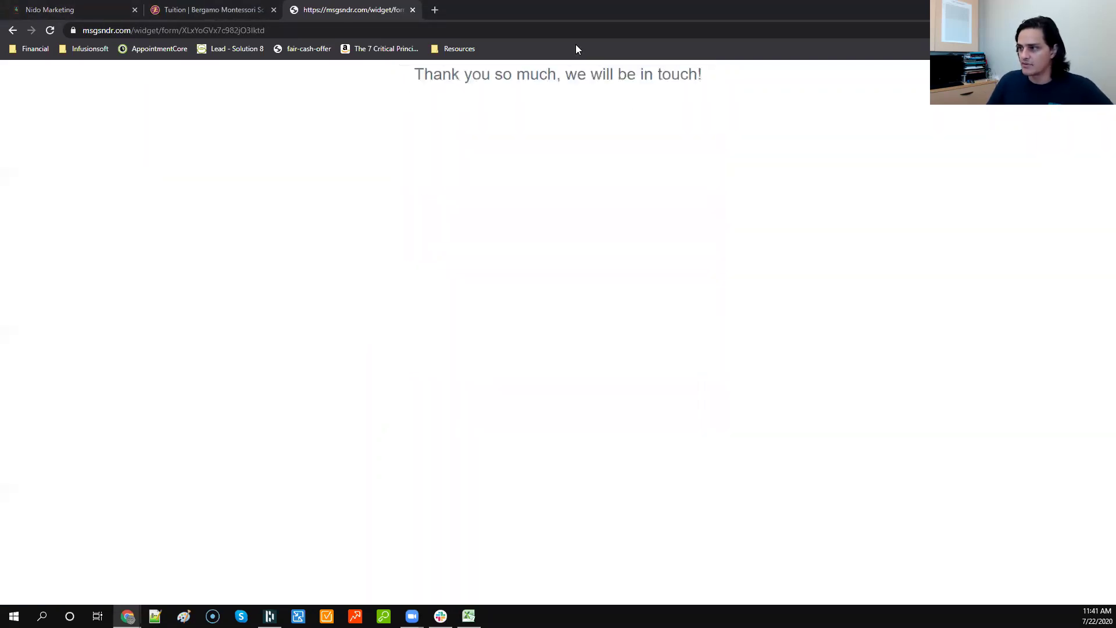
pyautogui.click(413, 10)
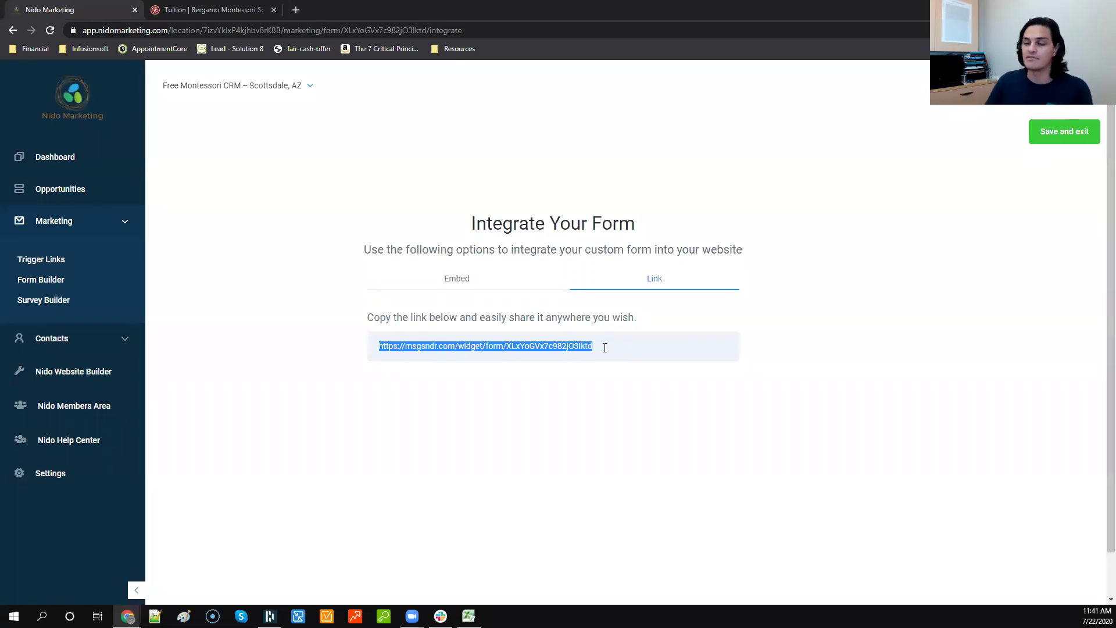
pyautogui.click(483, 284)
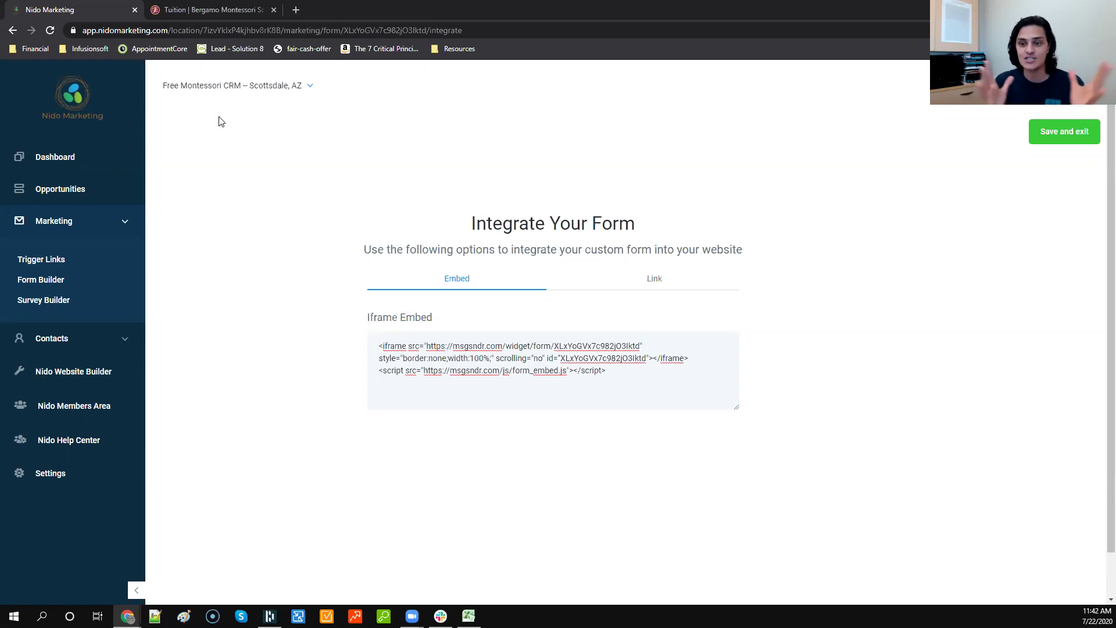
# Step: Copy the form's shareable link and open it in a private browsing window
pyautogui.click(629, 280)
pyautogui.click(601, 343)
pyautogui.hotkey('ctrl', 'c')
pyautogui.hotkey('ctrl', 'shift', 'n')
pyautogui.hotkey('ctrl', 'v')
pyautogui.press('Return')
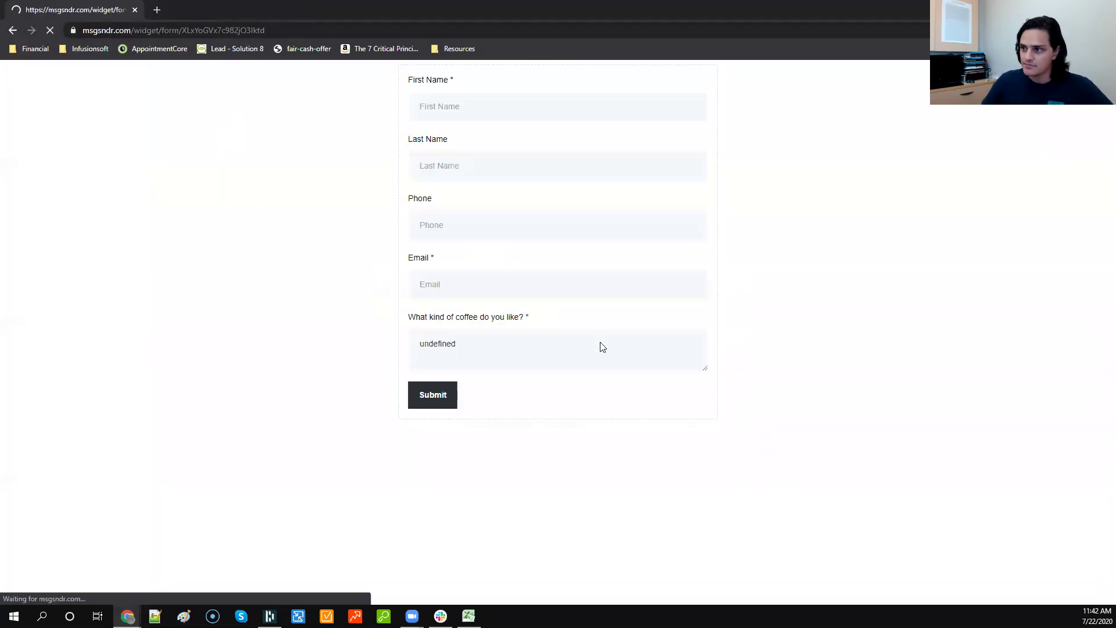
# Step: Enter the test lead's first name, last name, phone number and email address
pyautogui.click(449, 106)
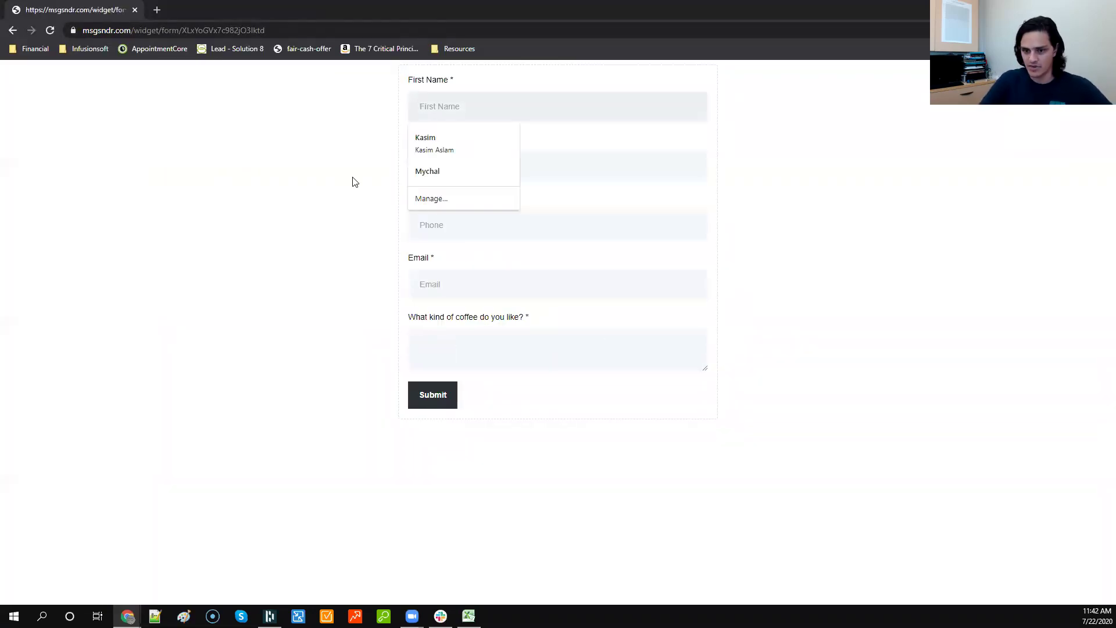
pyautogui.press('Tab')
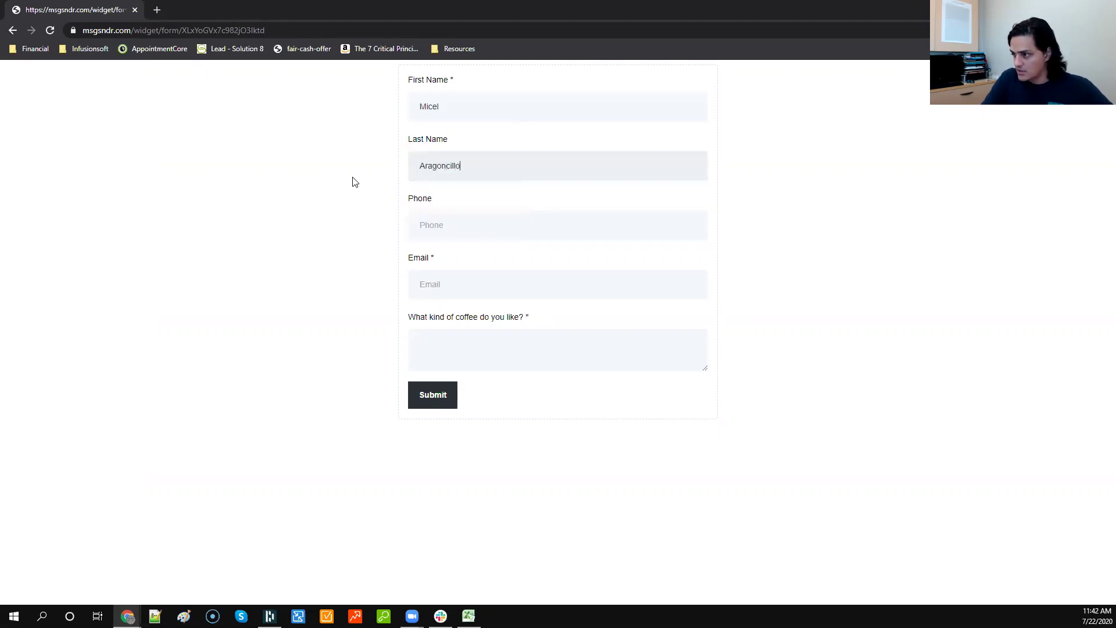
pyautogui.press('Tab')
pyautogui.press('Tab')
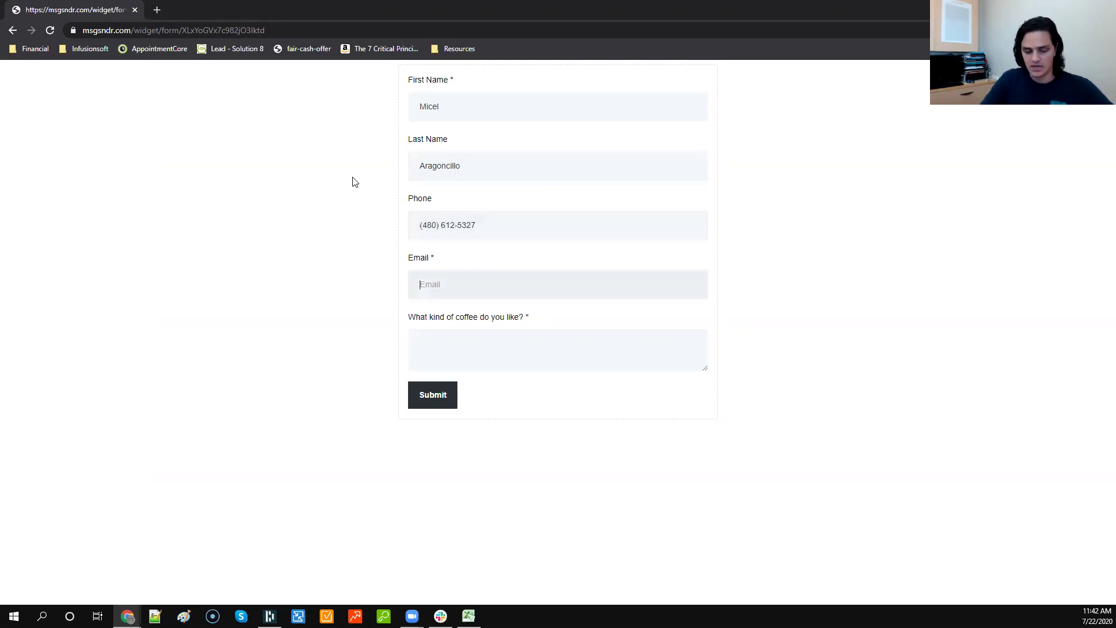
# Step: Answer the coffee question with 'Test', submit the form, and close the form tab
pyautogui.press('Tab')
pyautogui.write('Test')
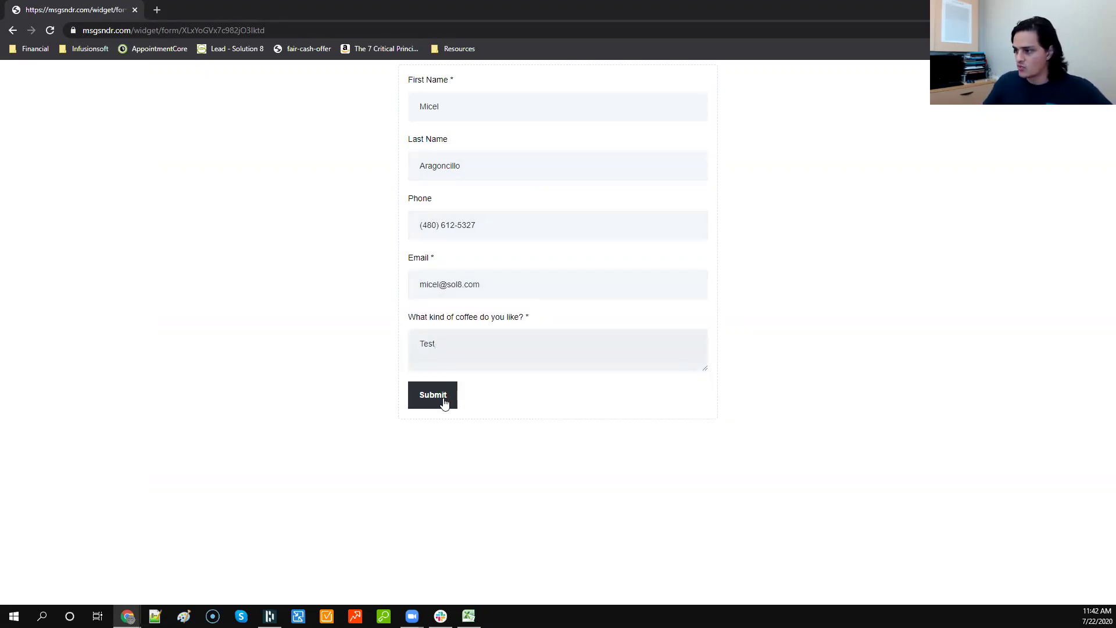
pyautogui.click(444, 399)
pyautogui.click(135, 12)
pyautogui.click(51, 338)
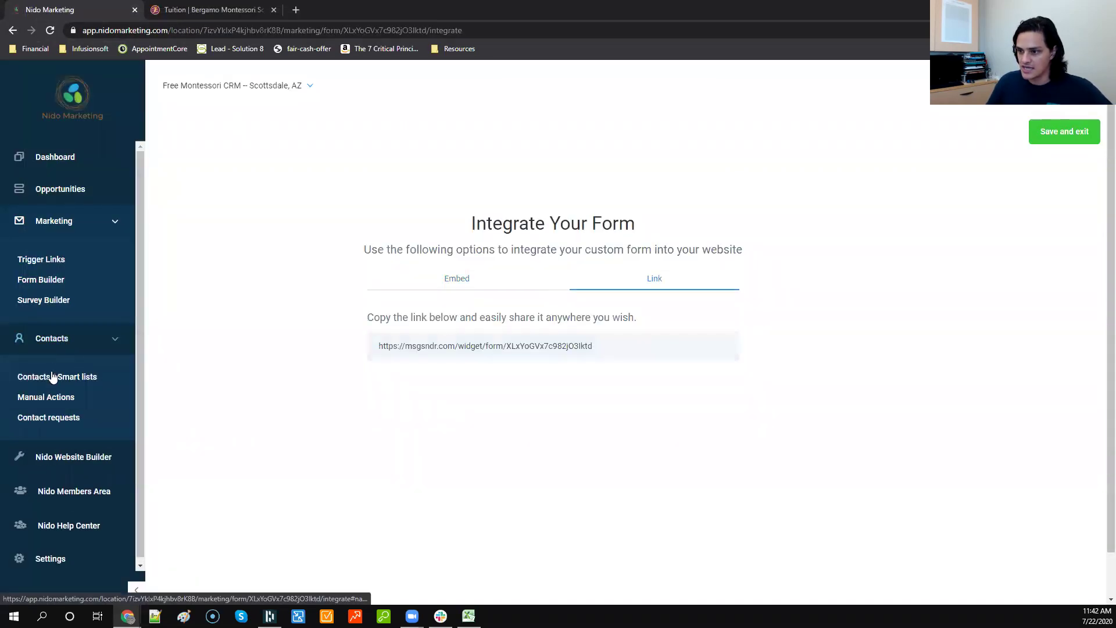
# Step: Open the new test contact and confirm its Additional Info coffee answer reads 'Test'
pyautogui.click(53, 377)
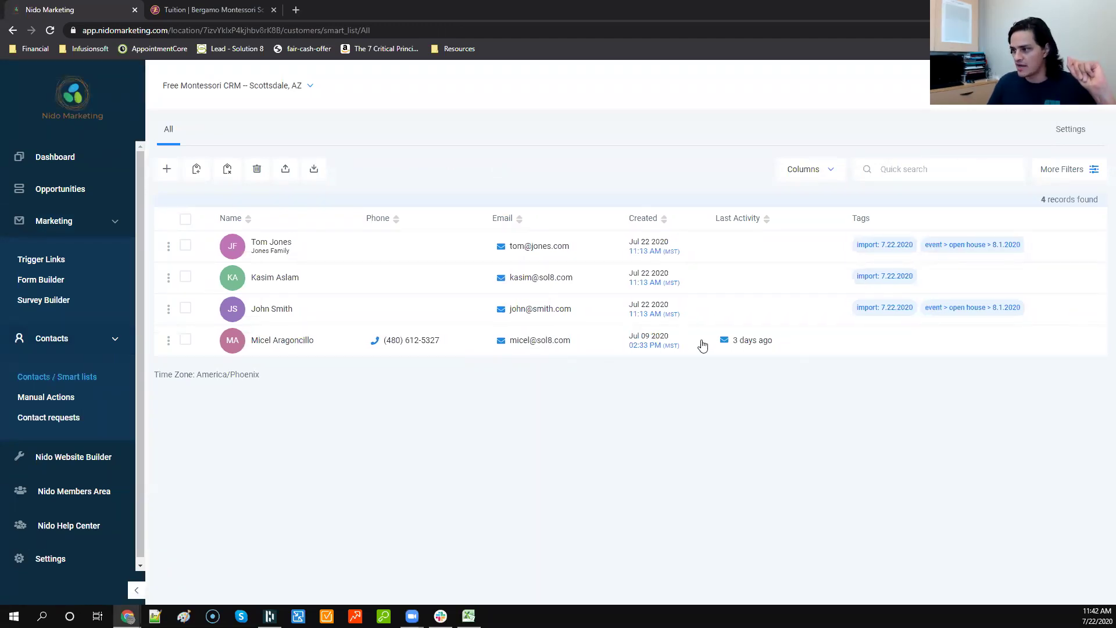
pyautogui.click(297, 342)
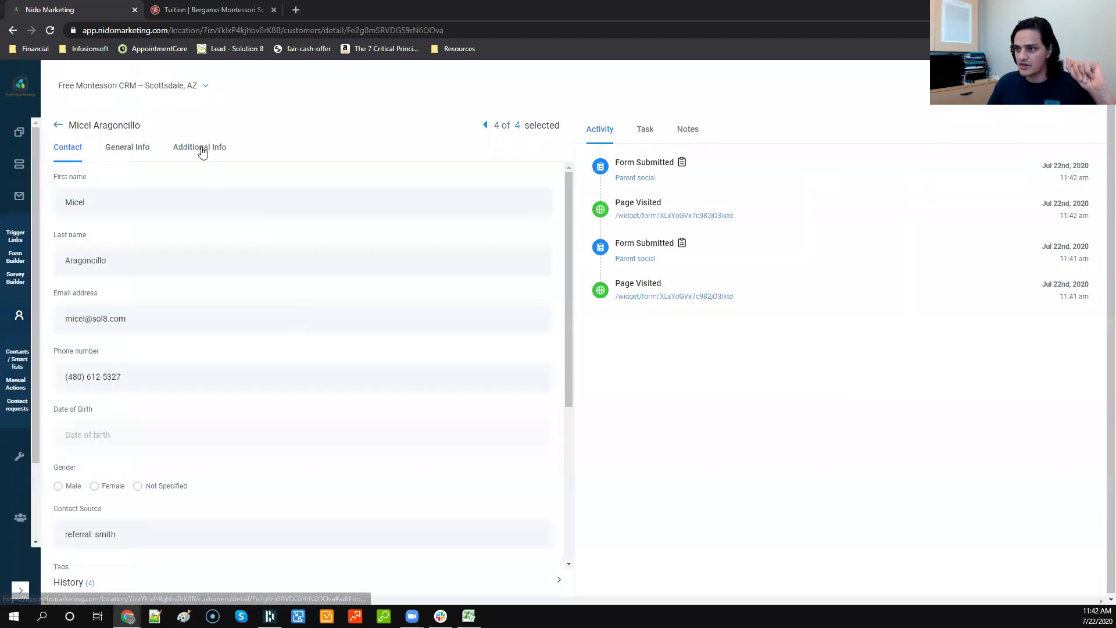
pyautogui.click(200, 148)
pyautogui.tripleClick(150, 231)
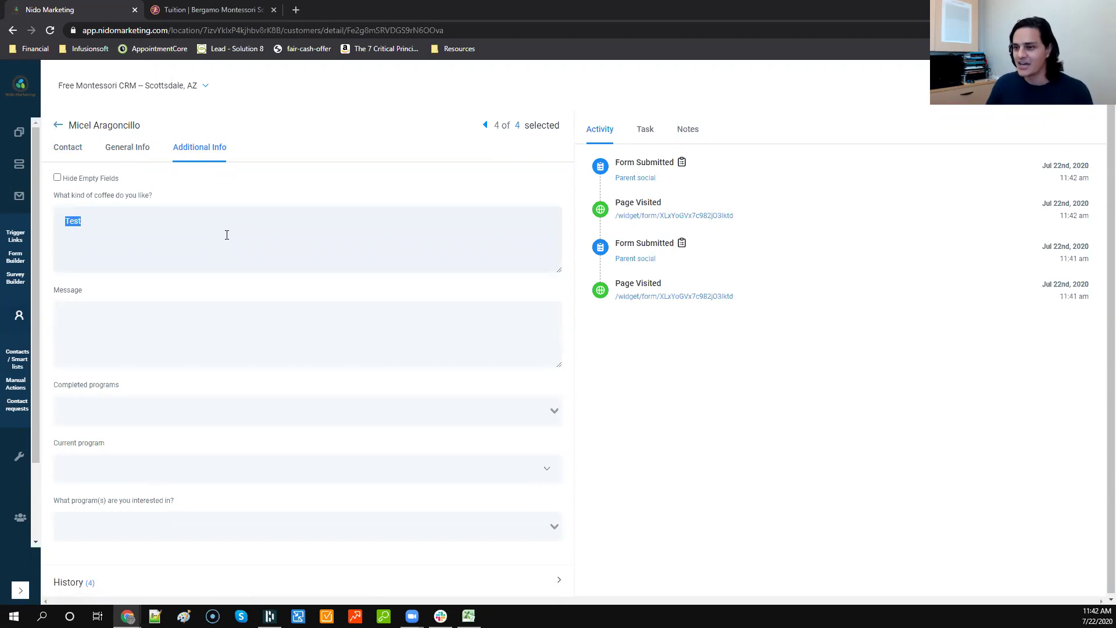
pyautogui.click(58, 125)
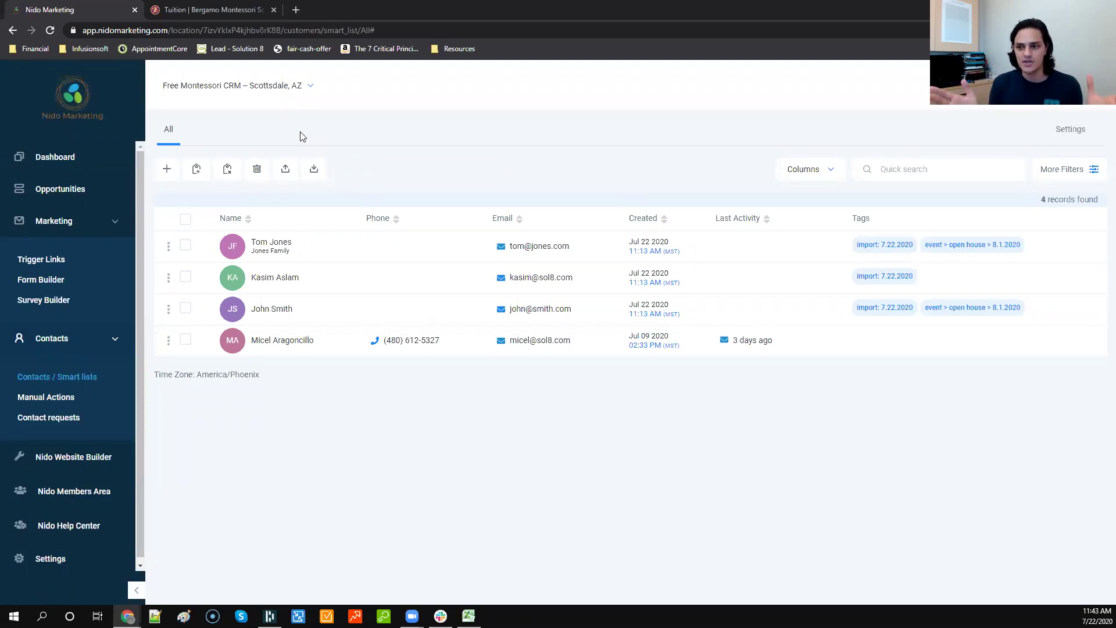
pyautogui.hotkey('ctrl', 't')
pyautogui.write('nidosite.')
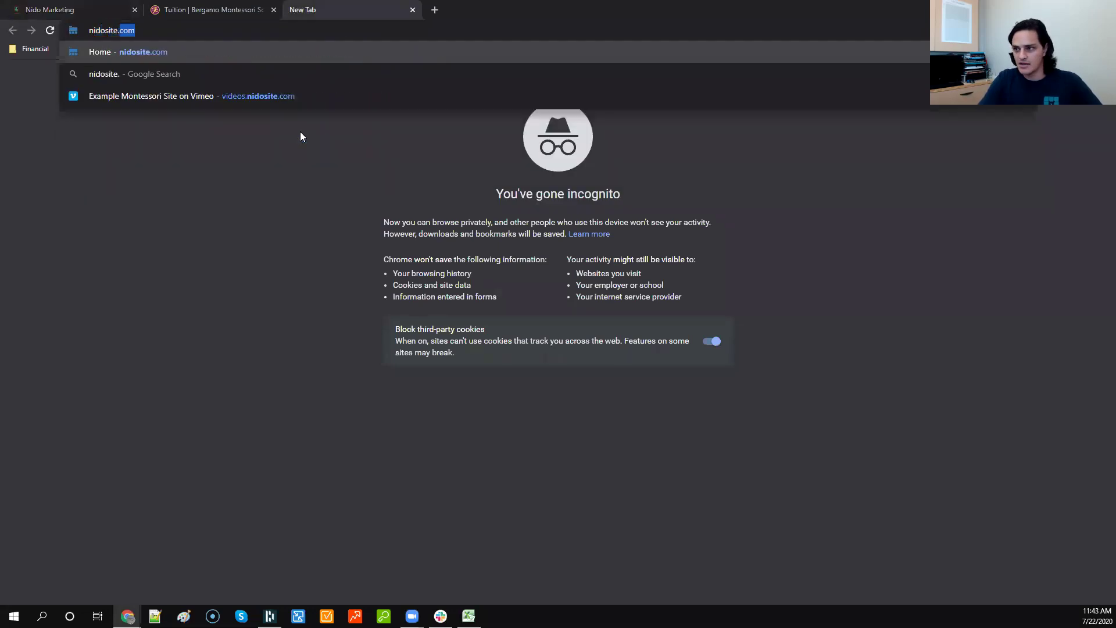
pyautogui.press('Return')
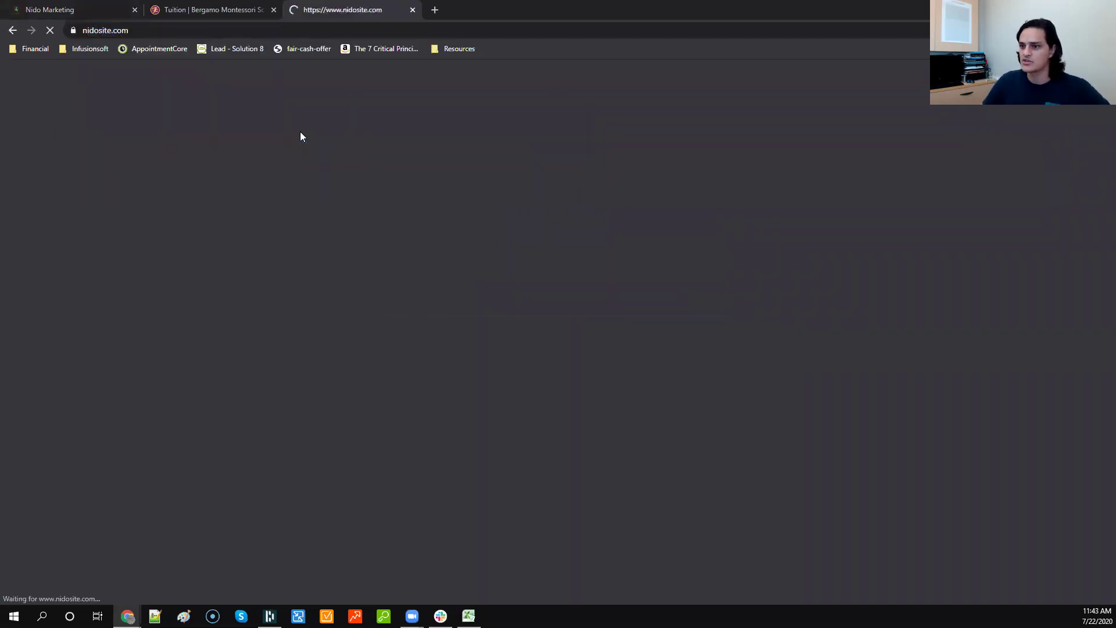
pyautogui.scroll(-15, 493, 207)
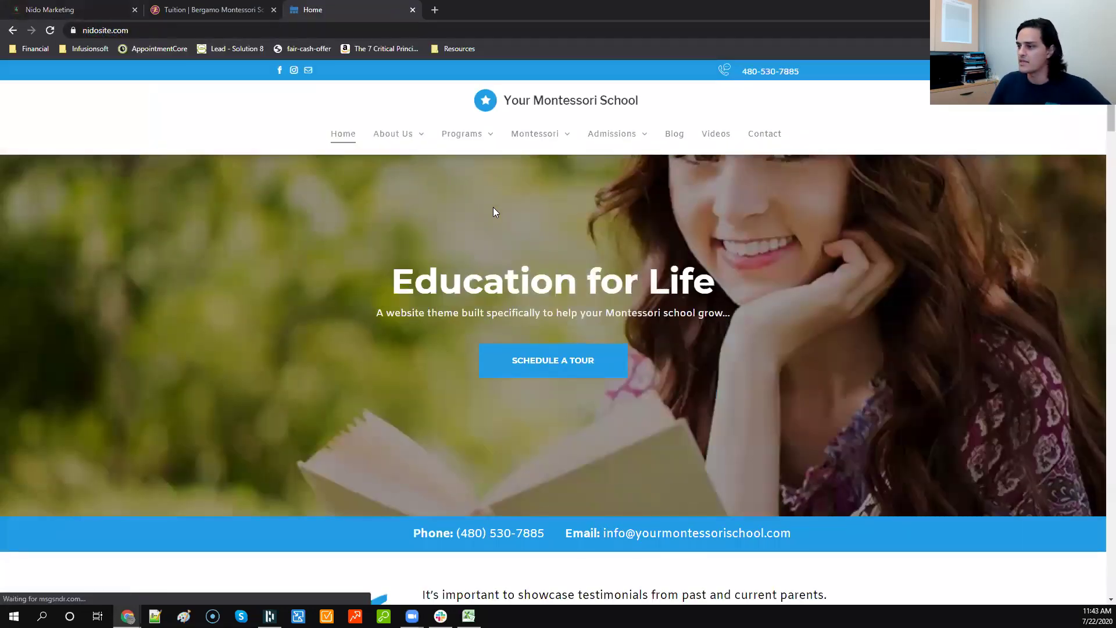
pyautogui.scroll(4, 608, 256)
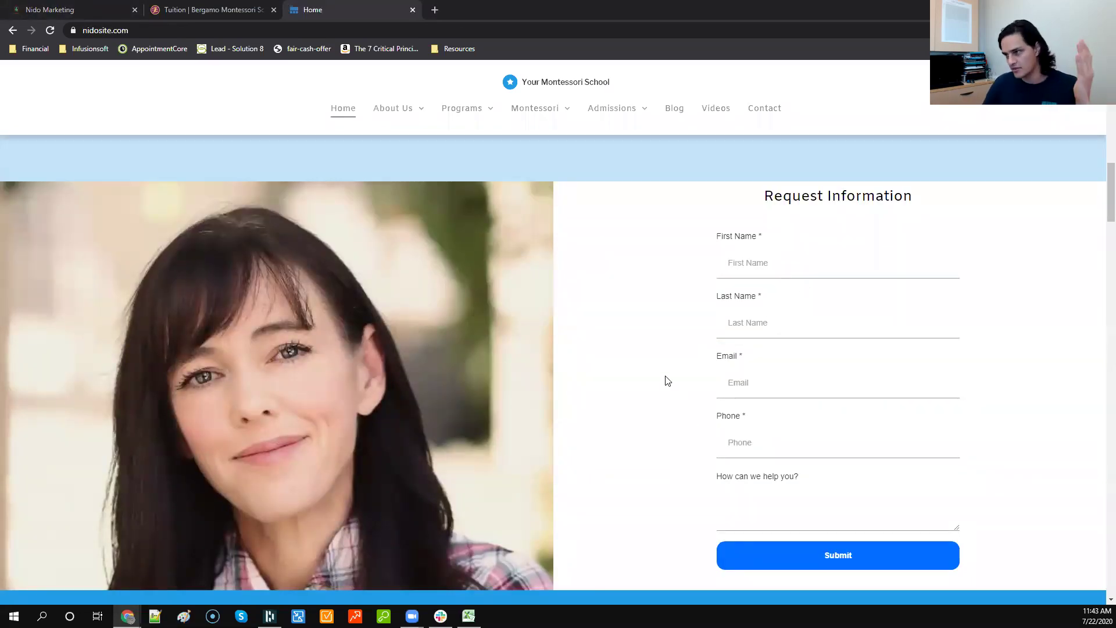
pyautogui.scroll(-10, 666, 378)
pyautogui.scroll(3, 531, 478)
pyautogui.scroll(-3, 484, 365)
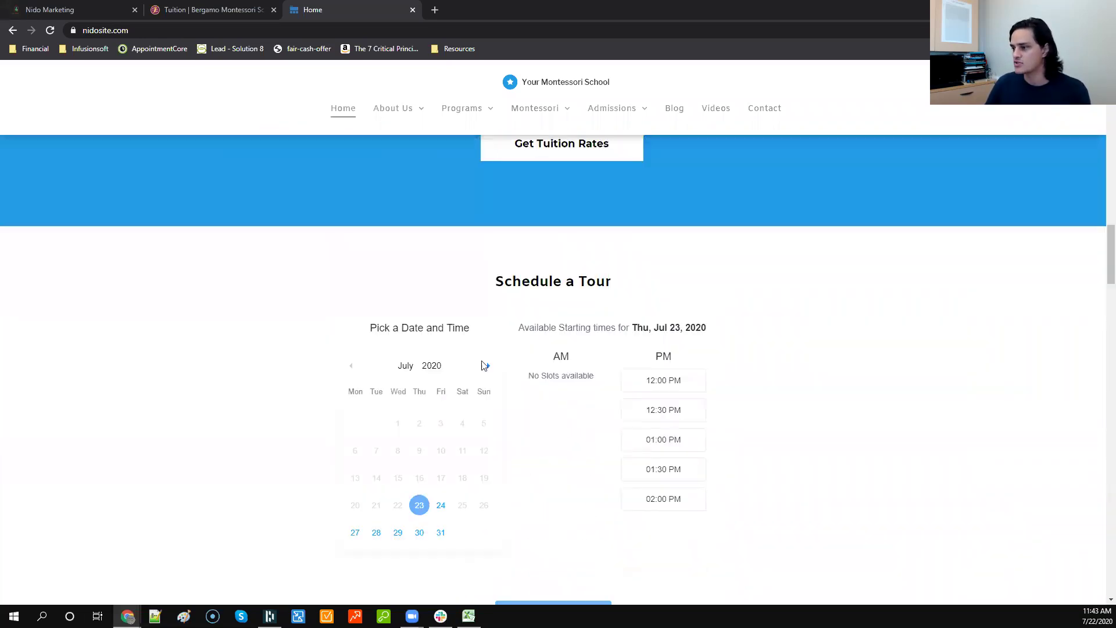
pyautogui.scroll(-1, 484, 365)
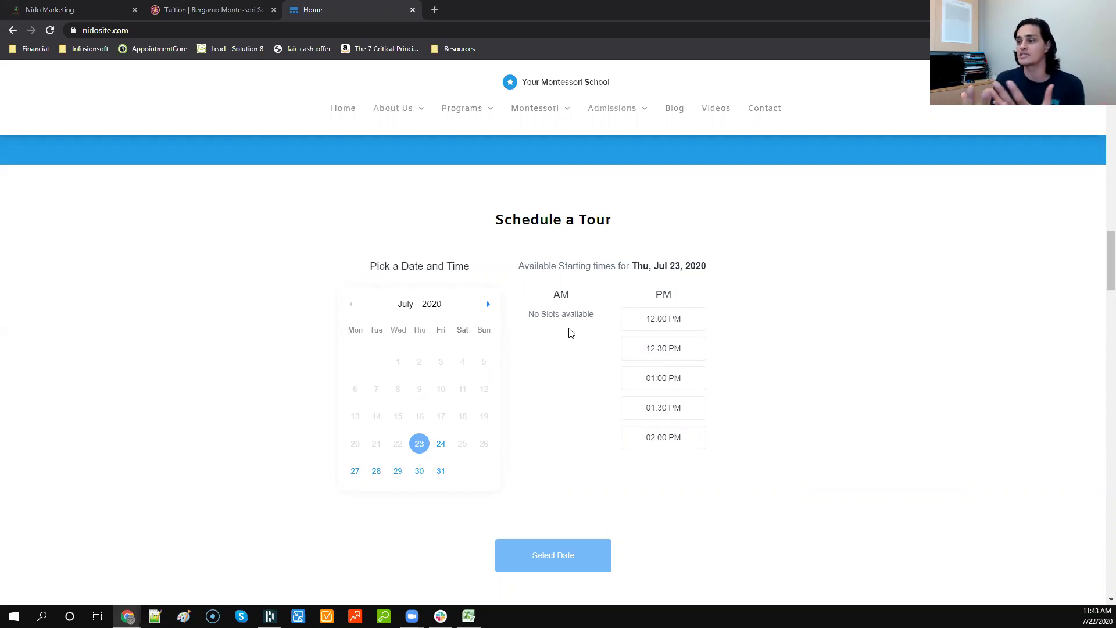
pyautogui.scroll(-19, 569, 331)
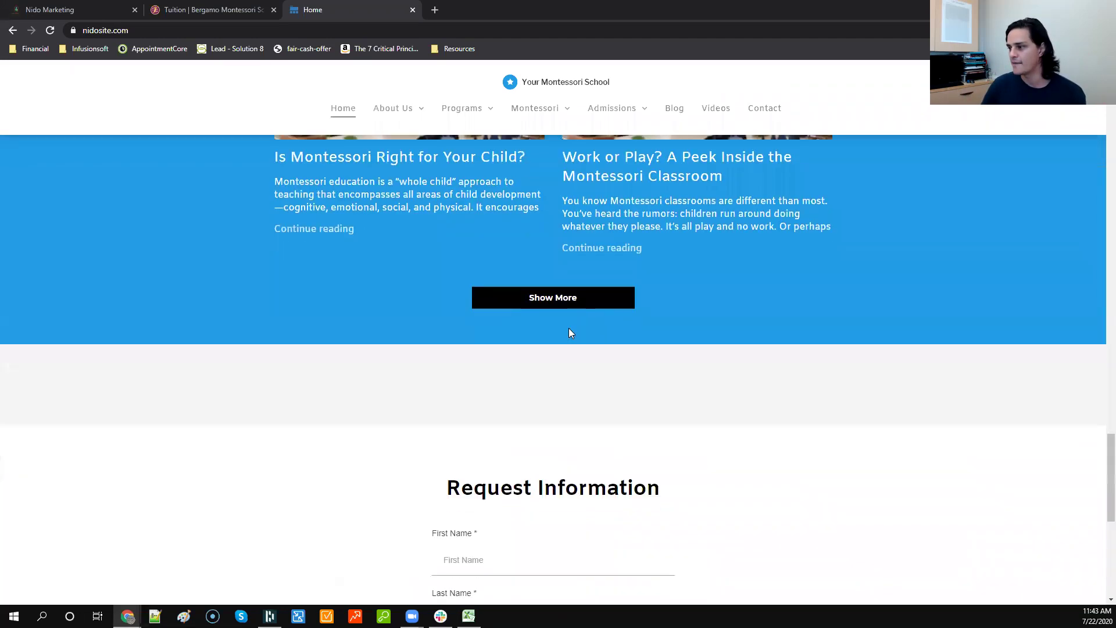
pyautogui.scroll(-2, 588, 359)
pyautogui.scroll(20, 588, 359)
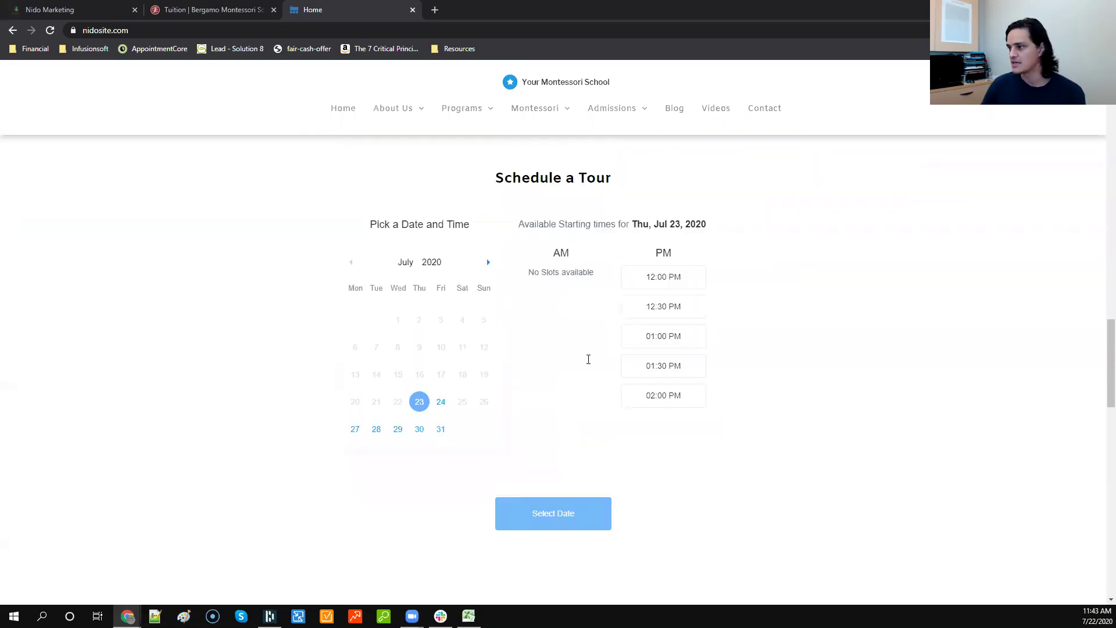
pyautogui.scroll(5, 588, 359)
pyautogui.click(573, 332)
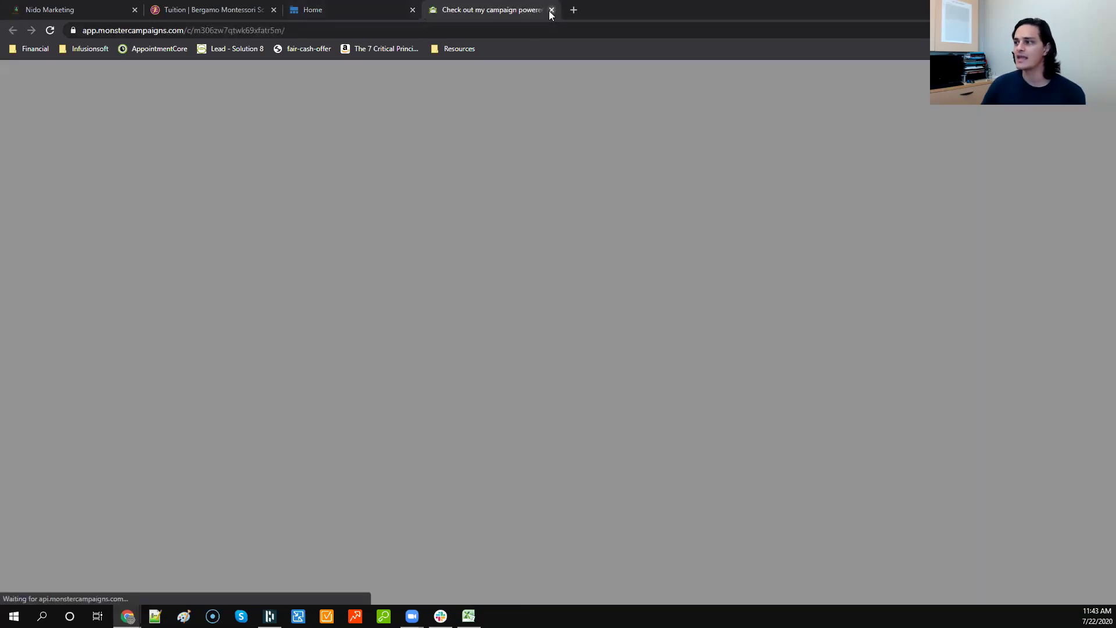
pyautogui.click(551, 10)
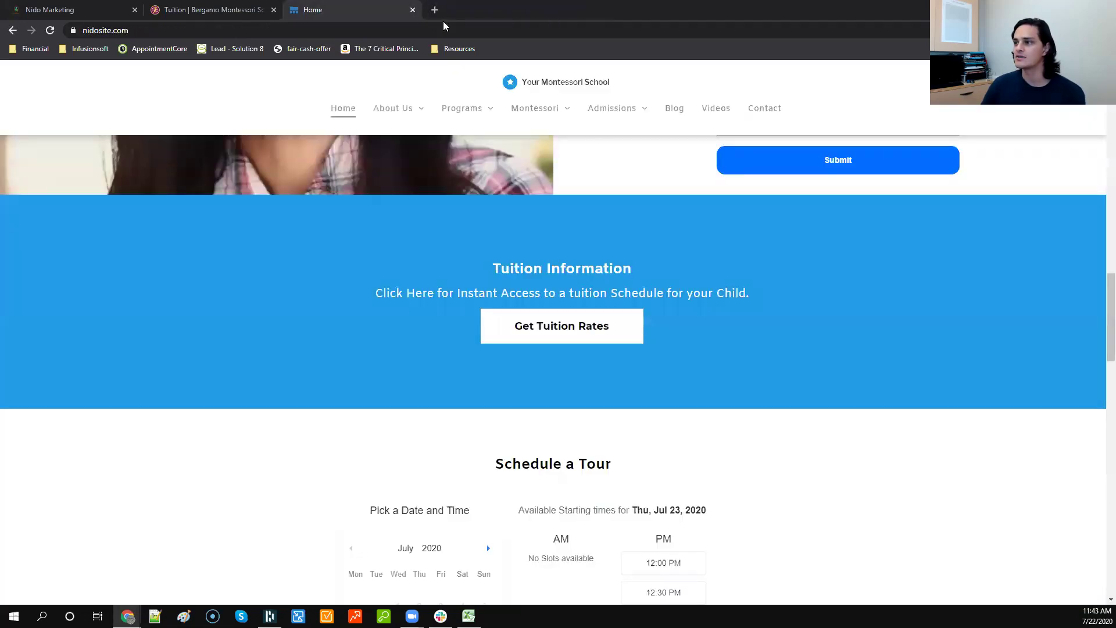
pyautogui.click(412, 10)
pyautogui.click(105, 14)
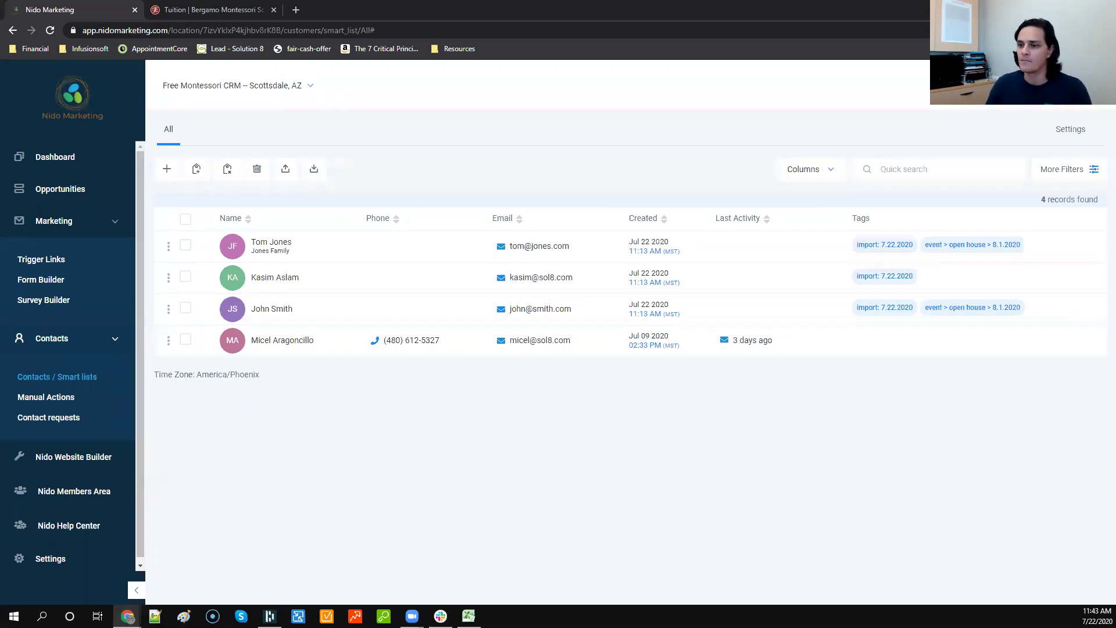
# Step: Collapse the Contacts and Marketing sidebar sections and open Opportunities
pyautogui.click(113, 340)
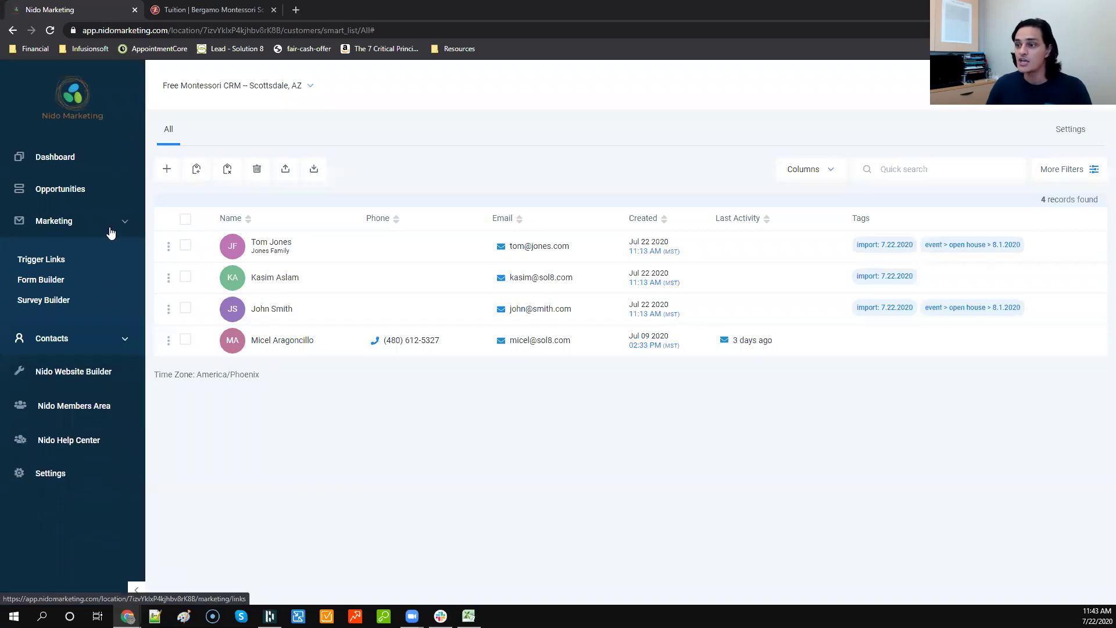
pyautogui.click(120, 228)
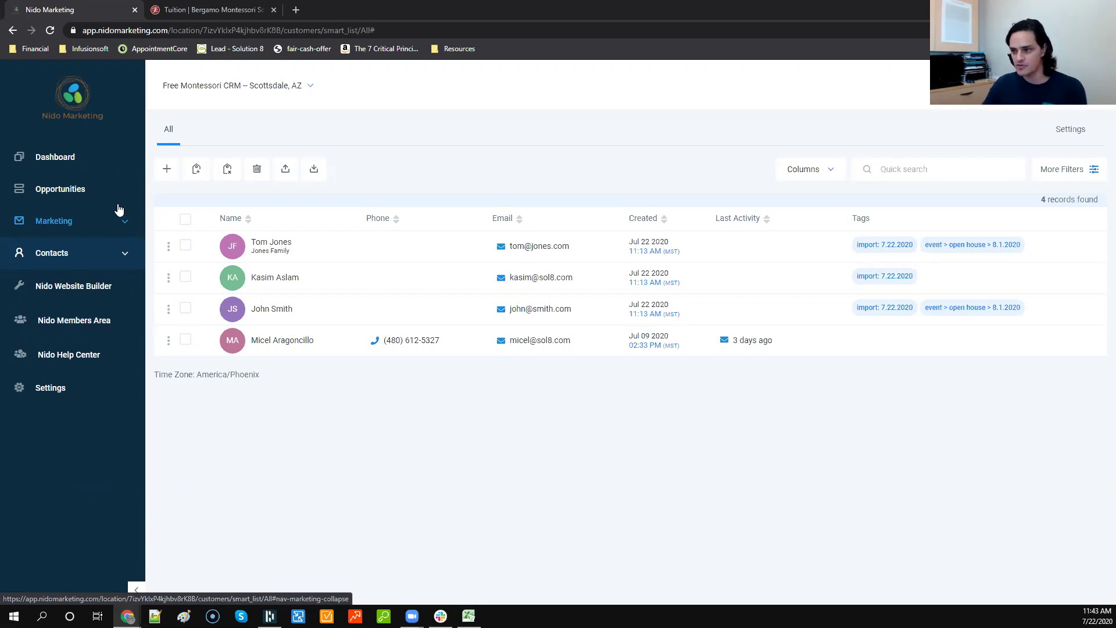
pyautogui.click(117, 203)
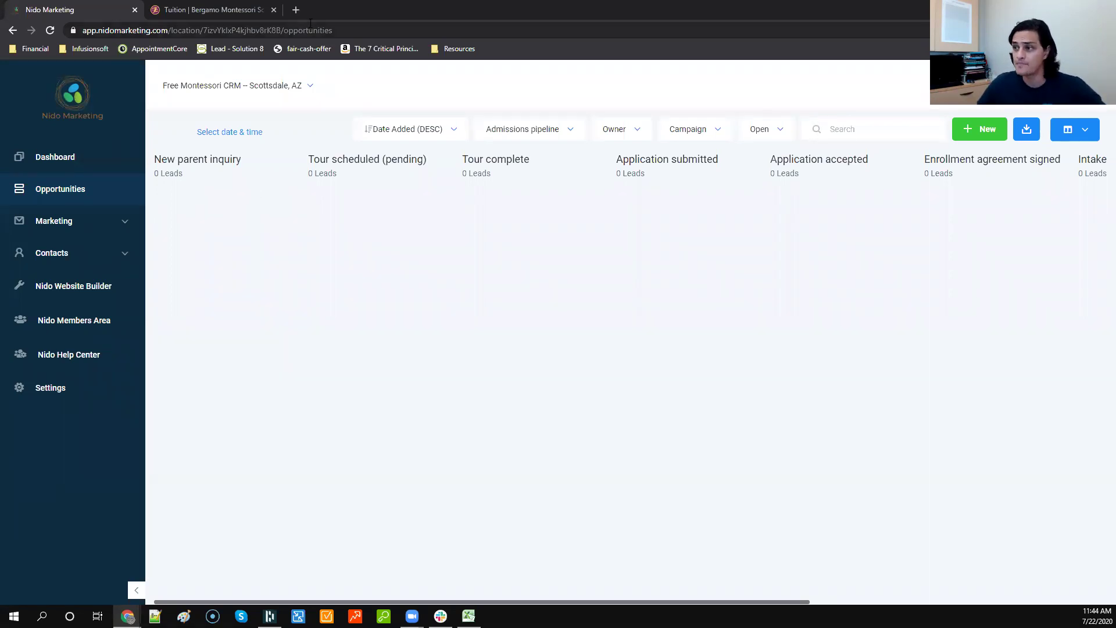
# Step: Load the help.sol8.com help center in a new tab, then open Nido Help Center
pyautogui.click(296, 11)
pyautogui.write('hel')
pyautogui.press('Return')
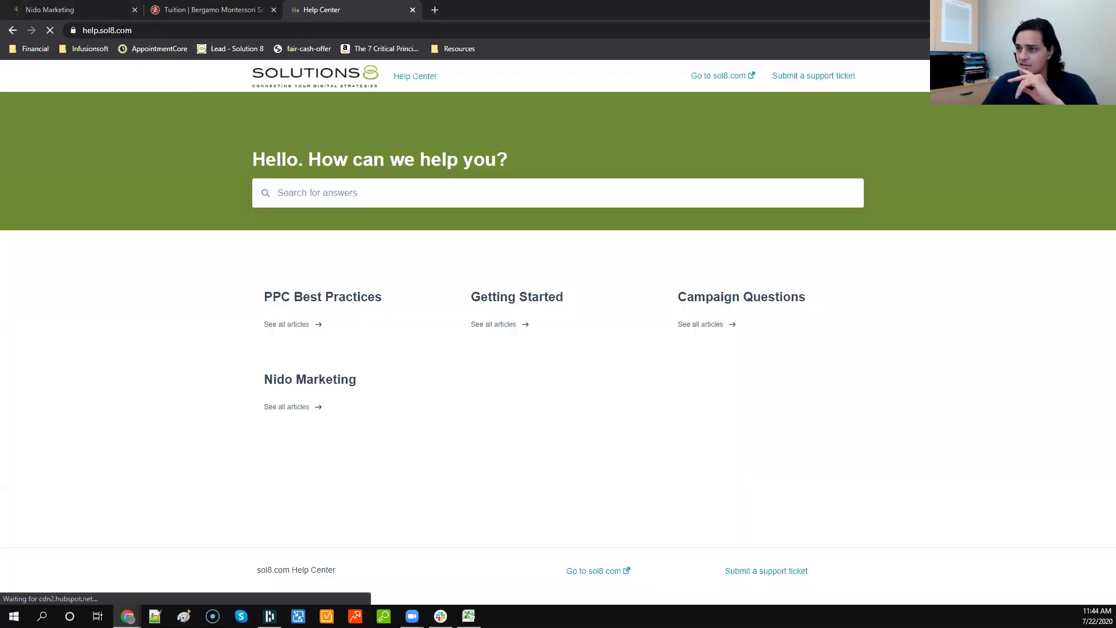
pyautogui.hotkey('ctrl', 'Tab')
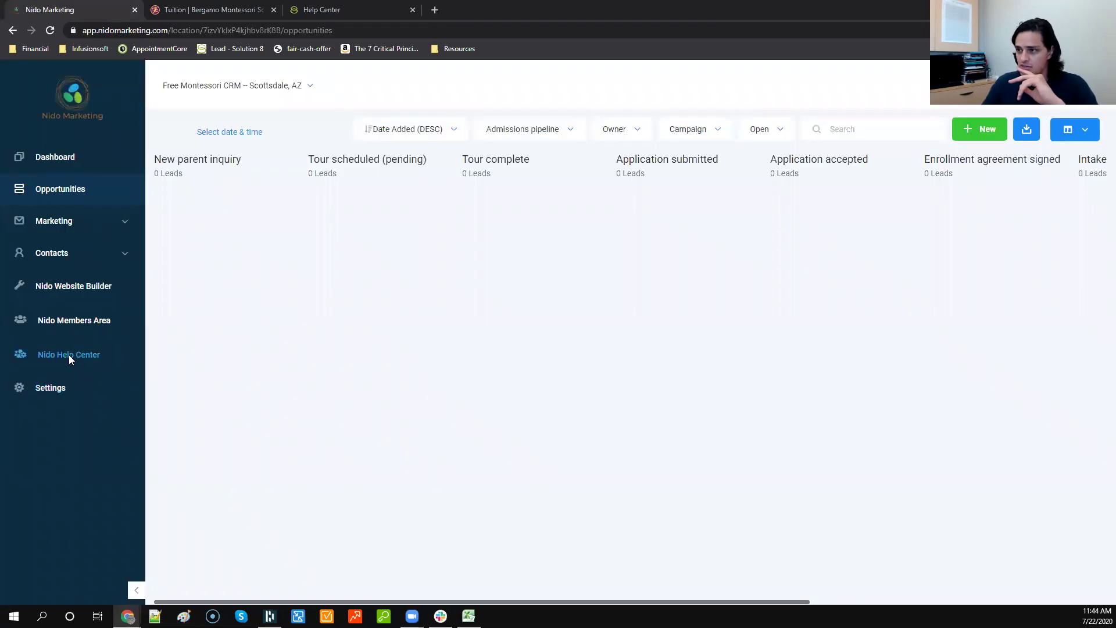
pyautogui.click(68, 355)
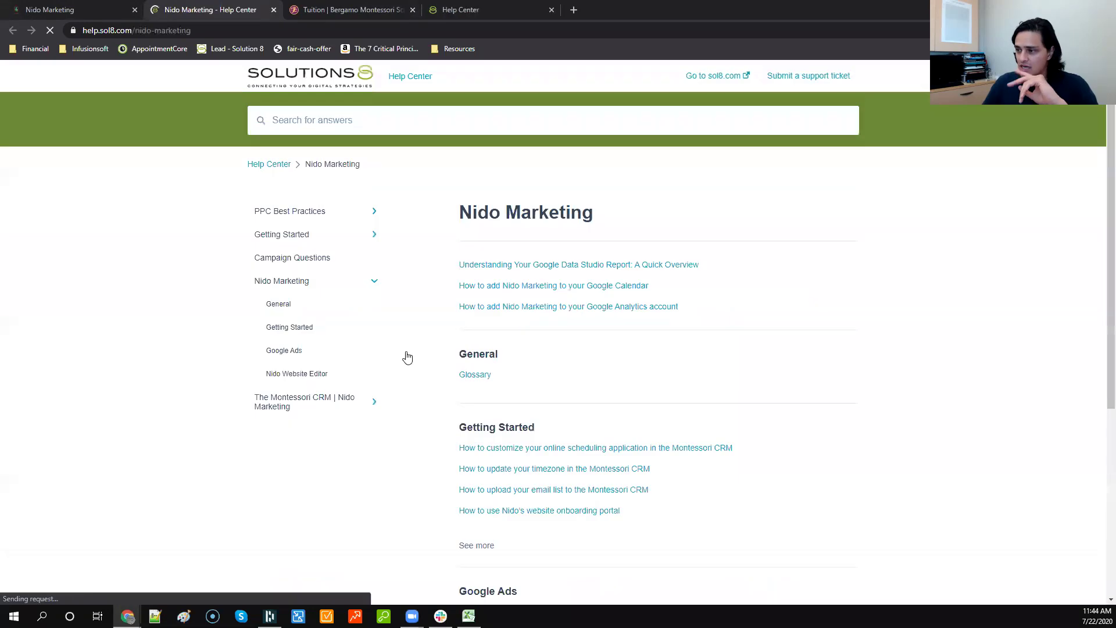
# Step: Browse the help center and expand all Getting Started articles
pyautogui.scroll(-2, 495, 309)
pyautogui.scroll(-4, 495, 310)
pyautogui.scroll(3, 506, 298)
pyautogui.click(486, 364)
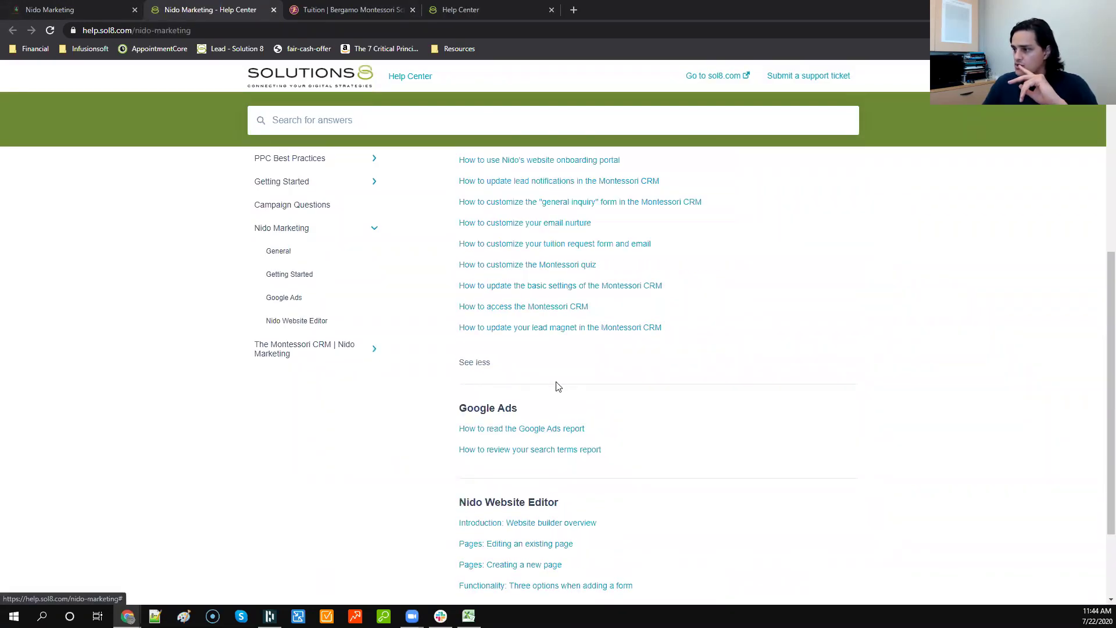
pyautogui.scroll(3, 525, 368)
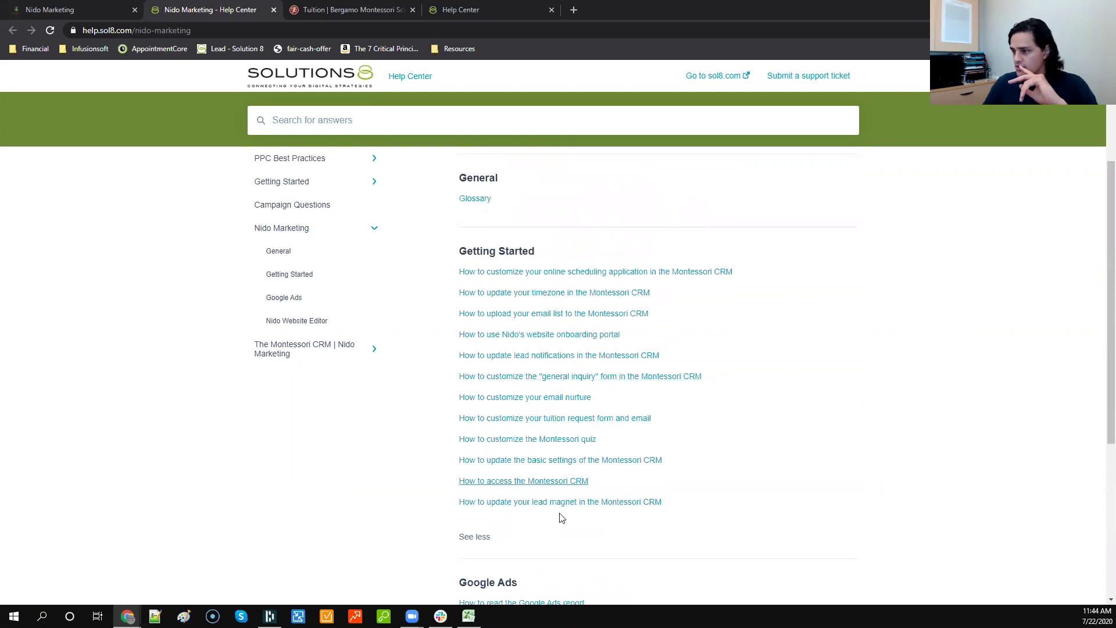
# Step: Enter The Montessori CRM | Nido Marketing category and open the Marketing - Form Builder article
pyautogui.click(314, 352)
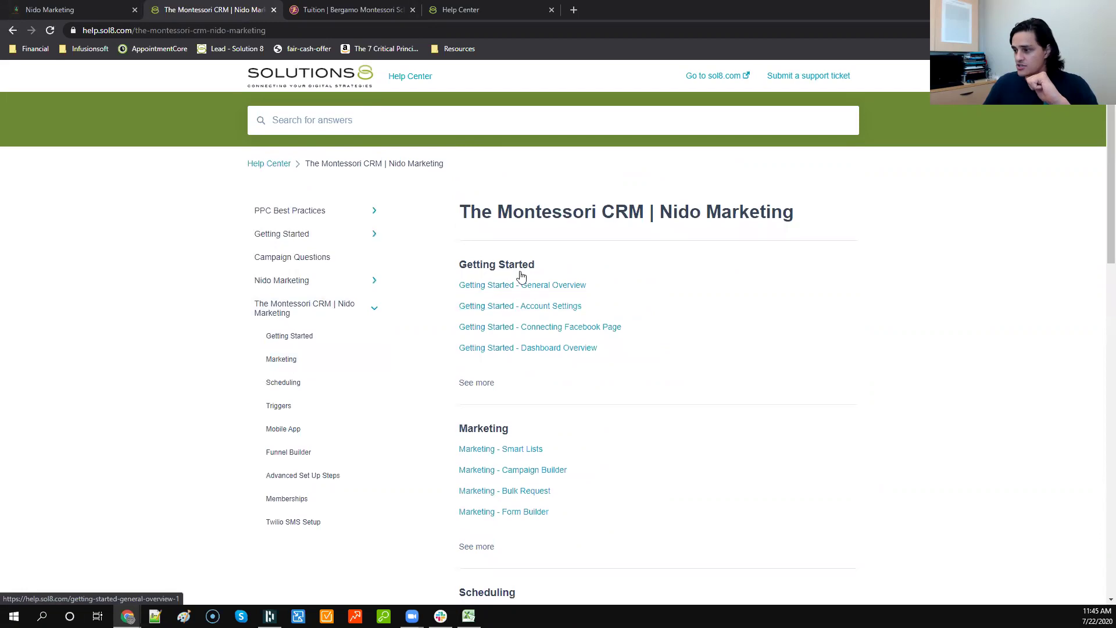
pyautogui.scroll(-8, 521, 275)
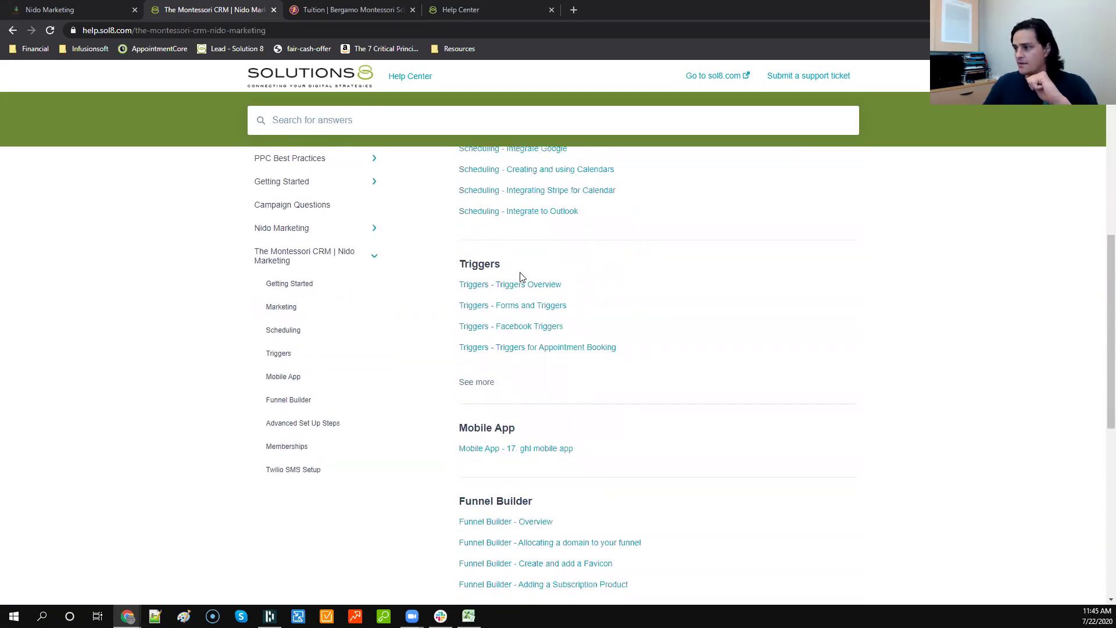
pyautogui.scroll(-8, 521, 277)
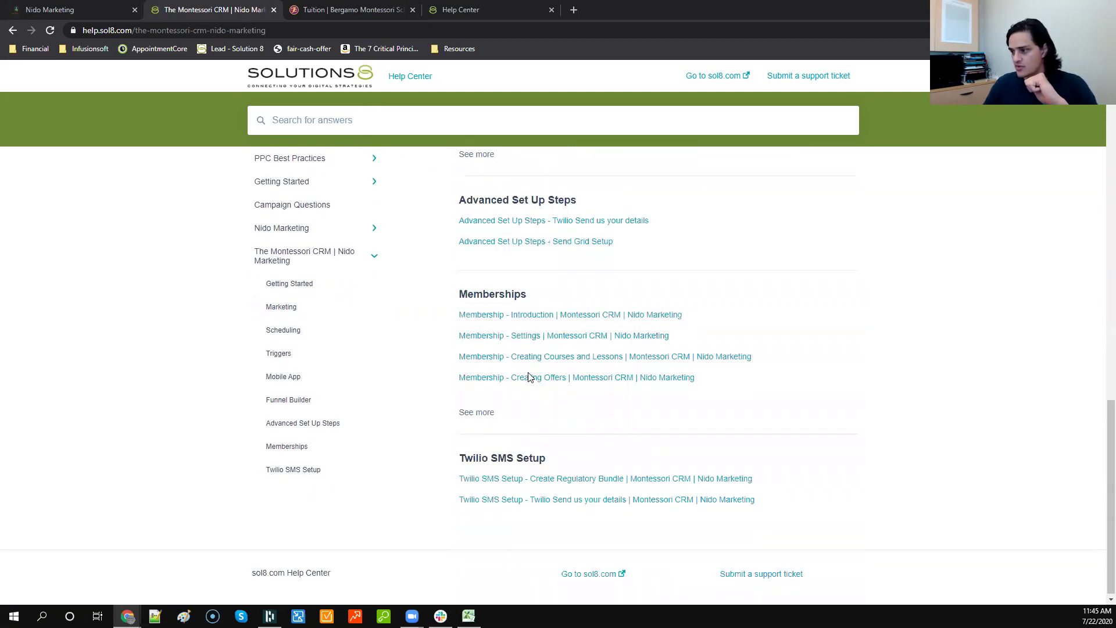
pyautogui.scroll(15, 526, 375)
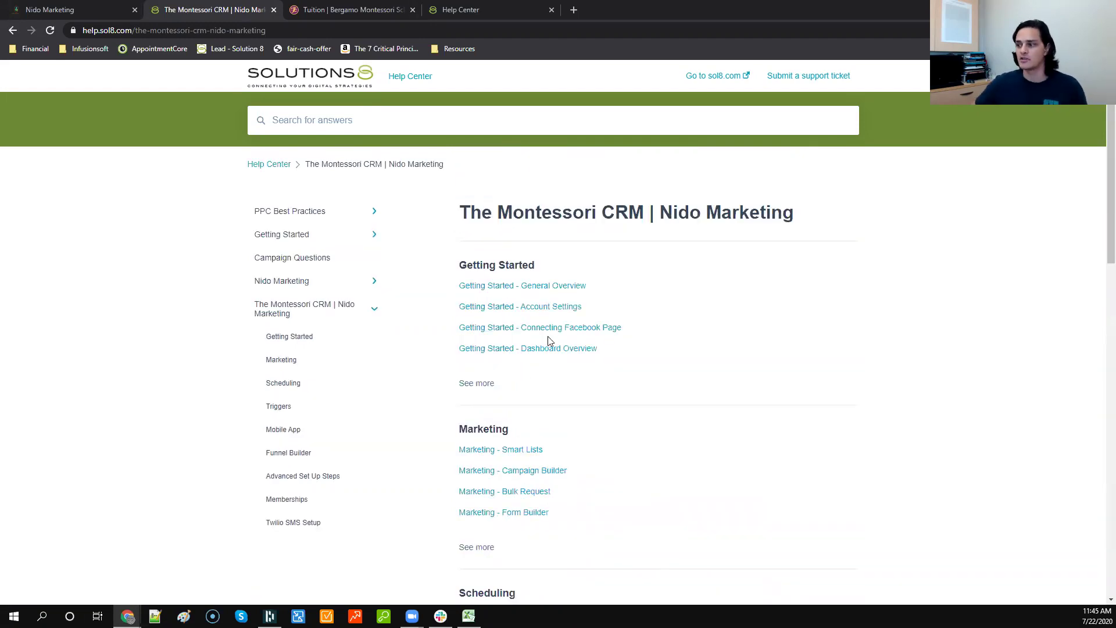
pyautogui.scroll(-1, 550, 414)
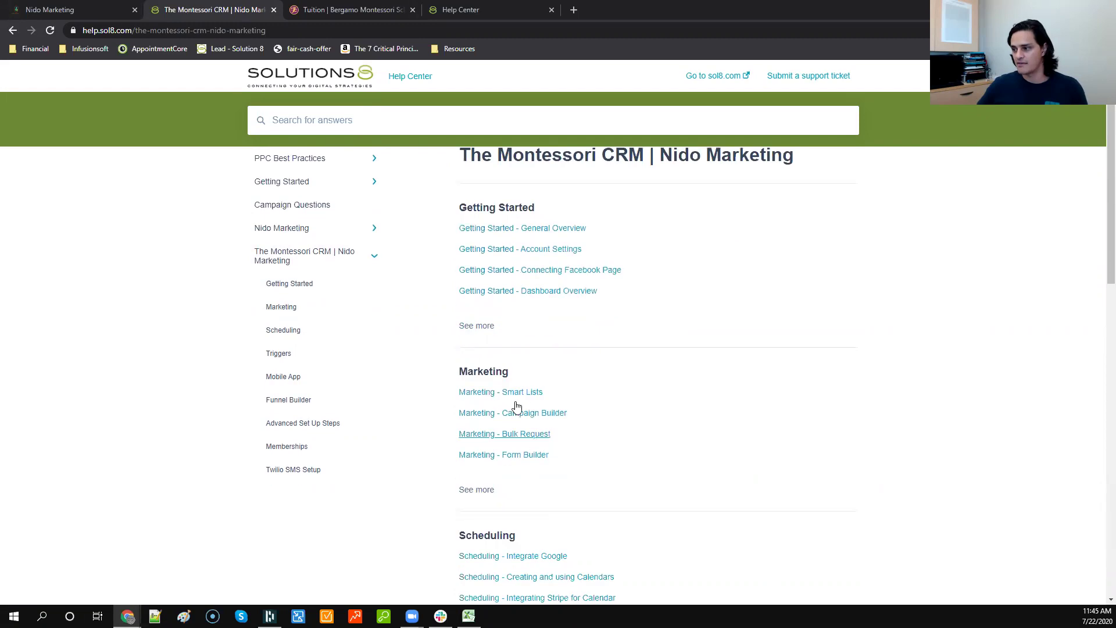
pyautogui.click(509, 456)
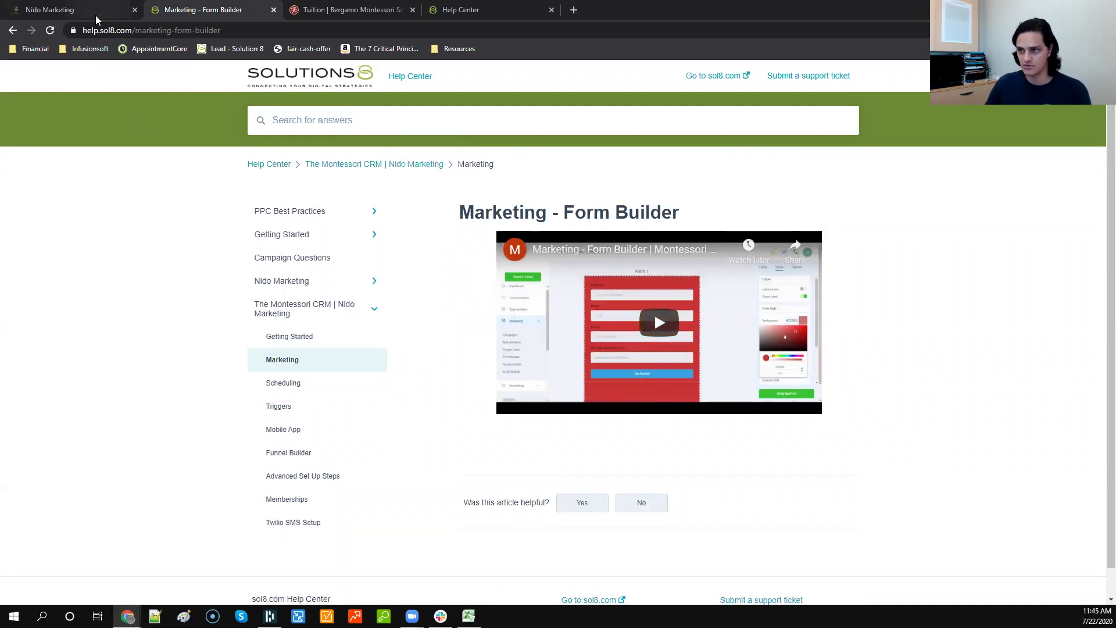
# Step: Switch back to the Nido Marketing tab with the Opportunities pipeline
pyautogui.click(75, 10)
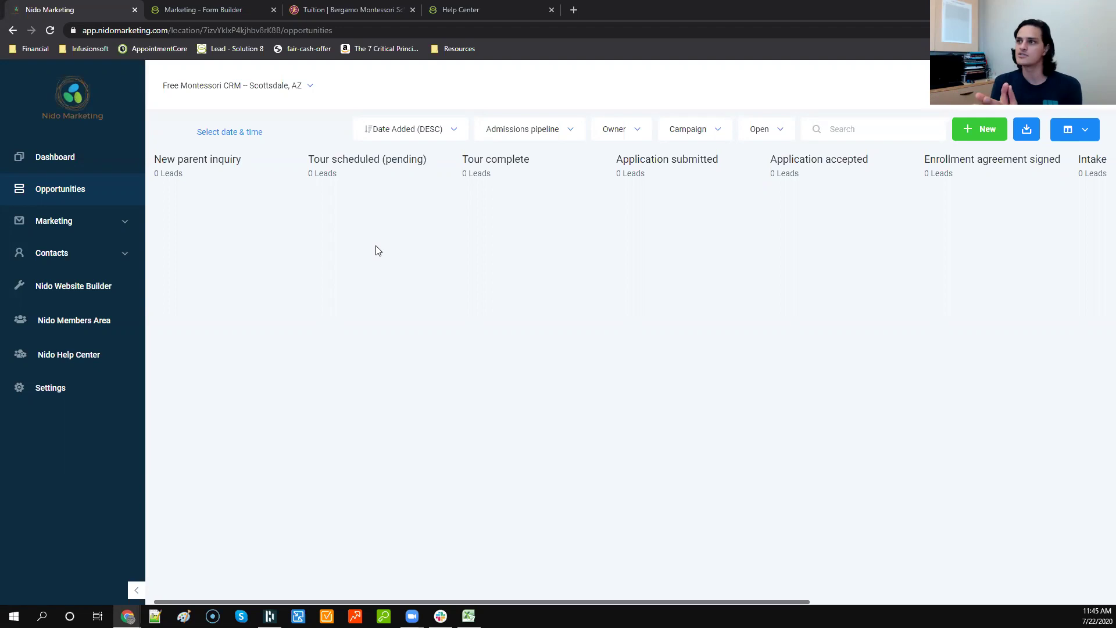
# Step: Show opportunities of all statuses and drag the abandoned lead into New parent inquiry
pyautogui.click(777, 129)
pyautogui.click(776, 158)
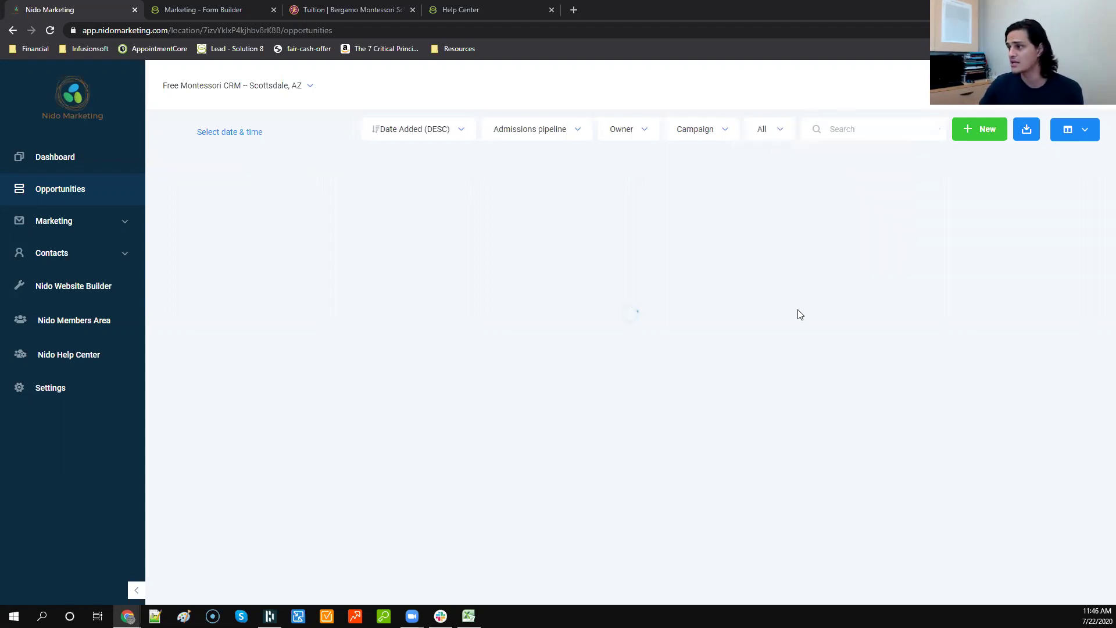
pyautogui.moveTo(528, 219); pyautogui.dragTo(242, 230)
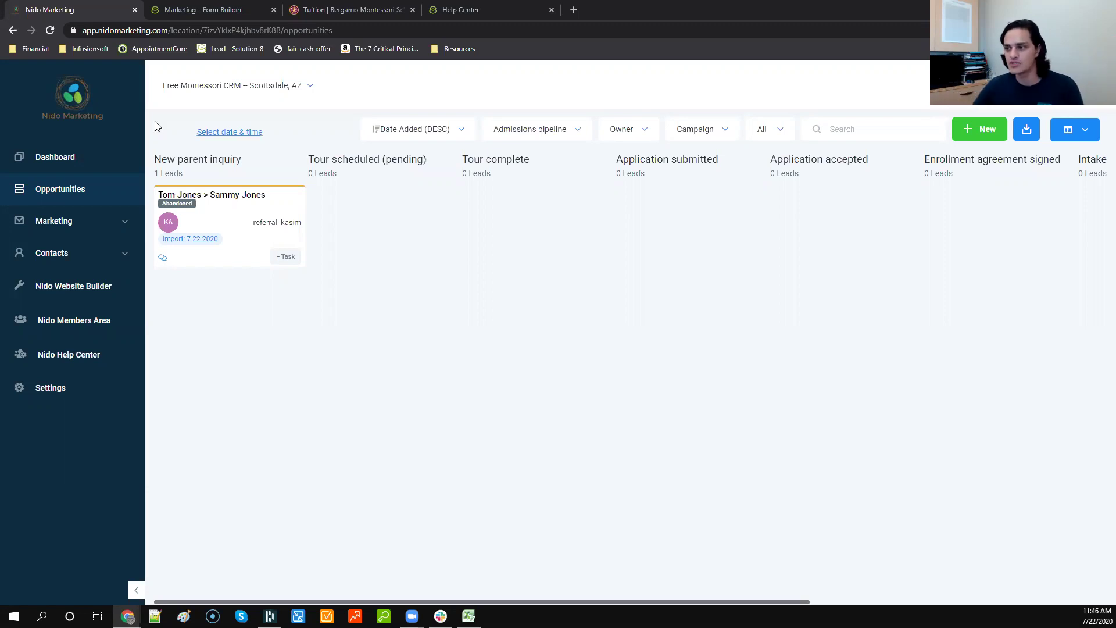
pyautogui.moveTo(223, 208)
pyautogui.mouseDown()
pyautogui.moveTo(367, 211)
pyautogui.moveTo(218, 220)
pyautogui.mouseUp()
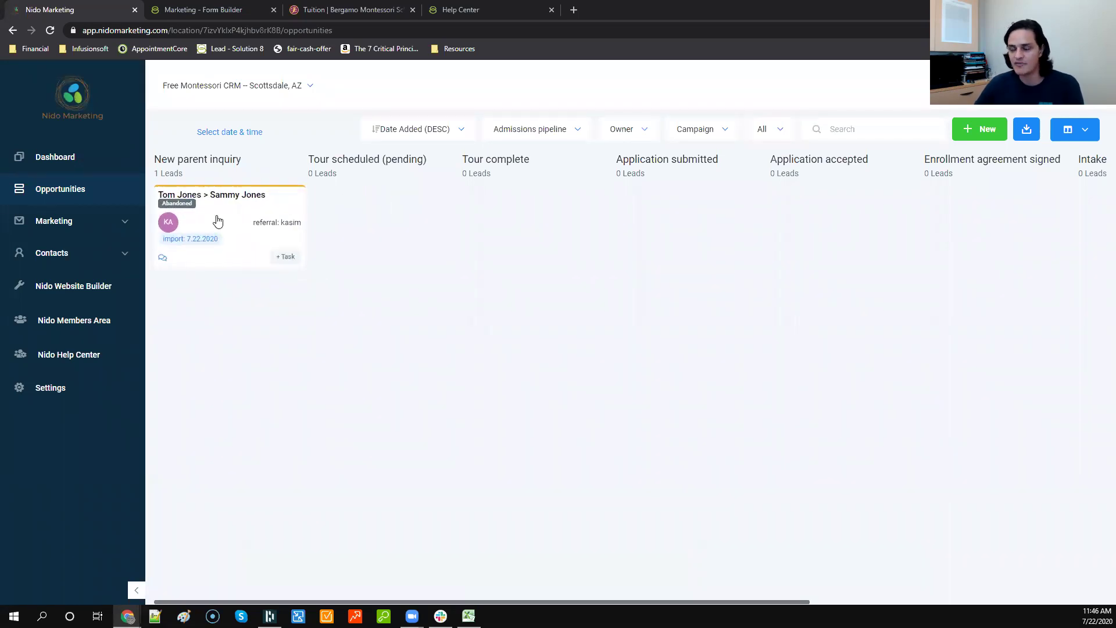
# Step: Change the lead's opportunity status to Open, then return to the Form Builder article
pyautogui.click(217, 219)
pyautogui.scroll(-2, 429, 432)
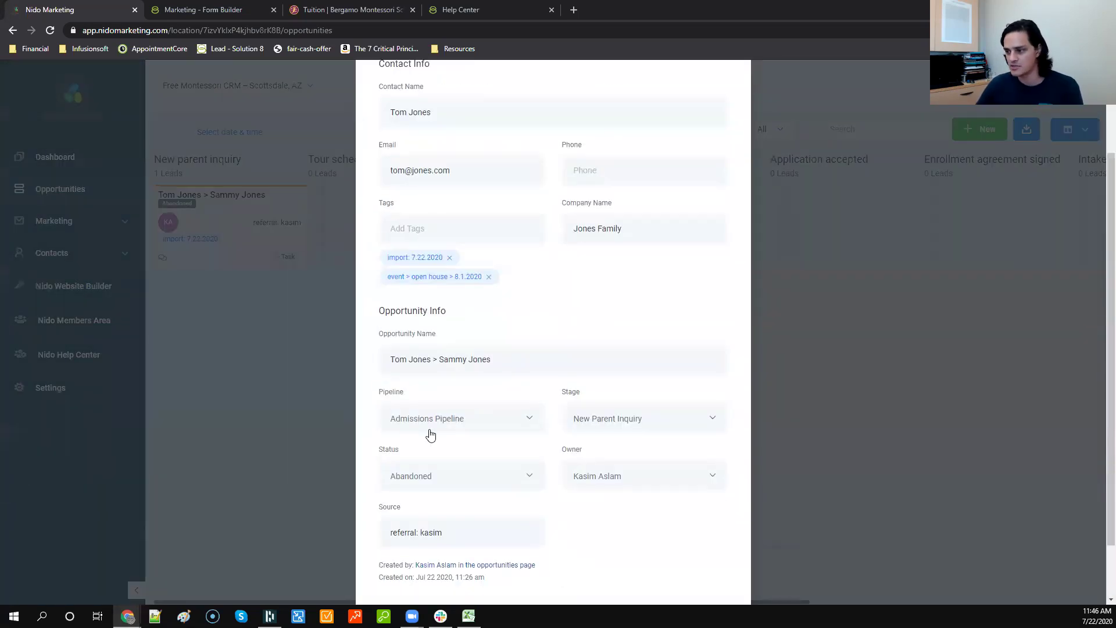
pyautogui.click(424, 478)
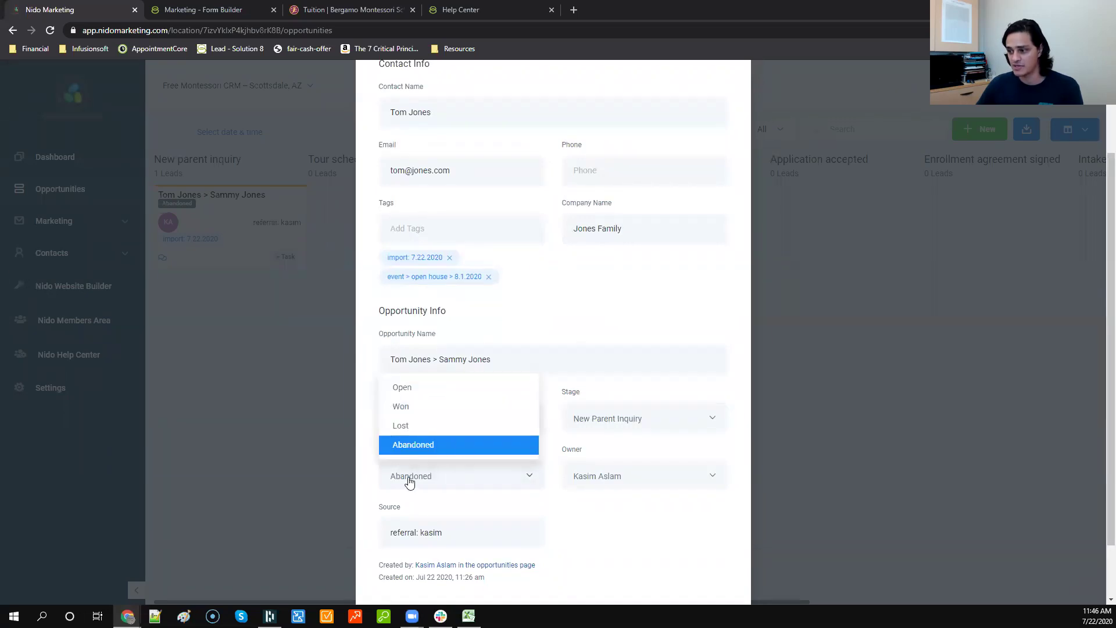
pyautogui.click(425, 389)
pyautogui.scroll(-2, 583, 424)
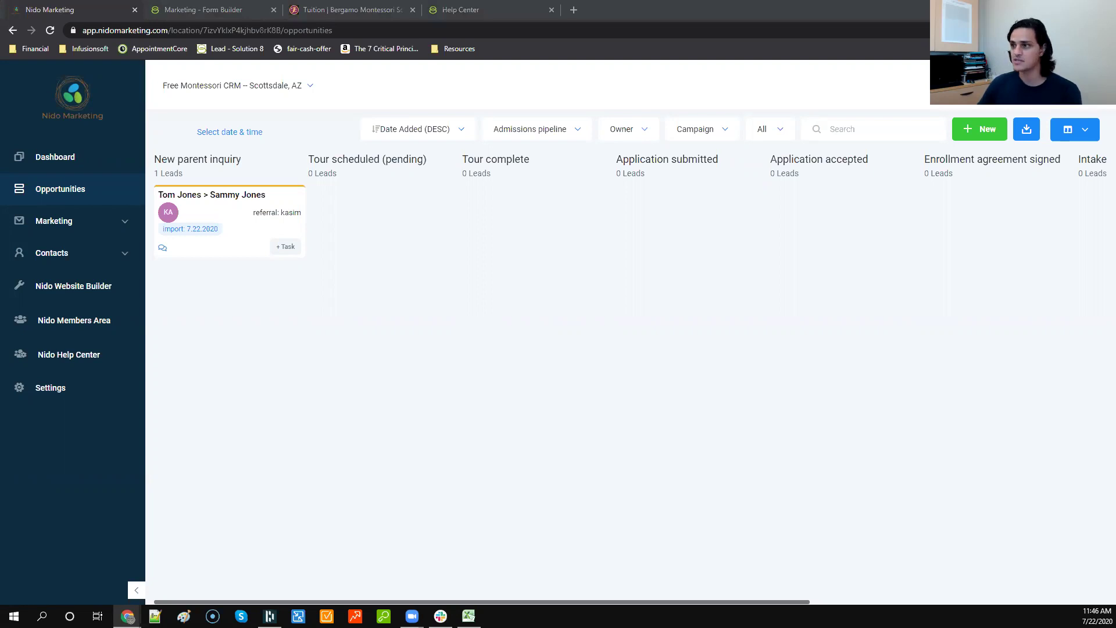
pyautogui.click(226, 12)
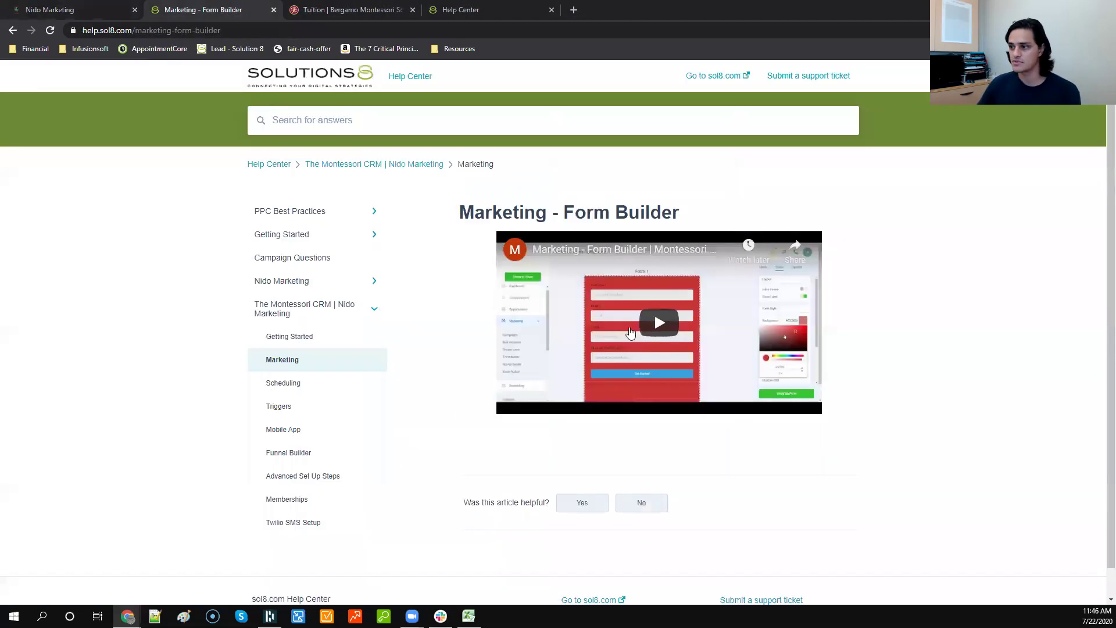
# Step: Return to the Admissions pipeline board in the Nido Marketing tab
pyautogui.click(78, 9)
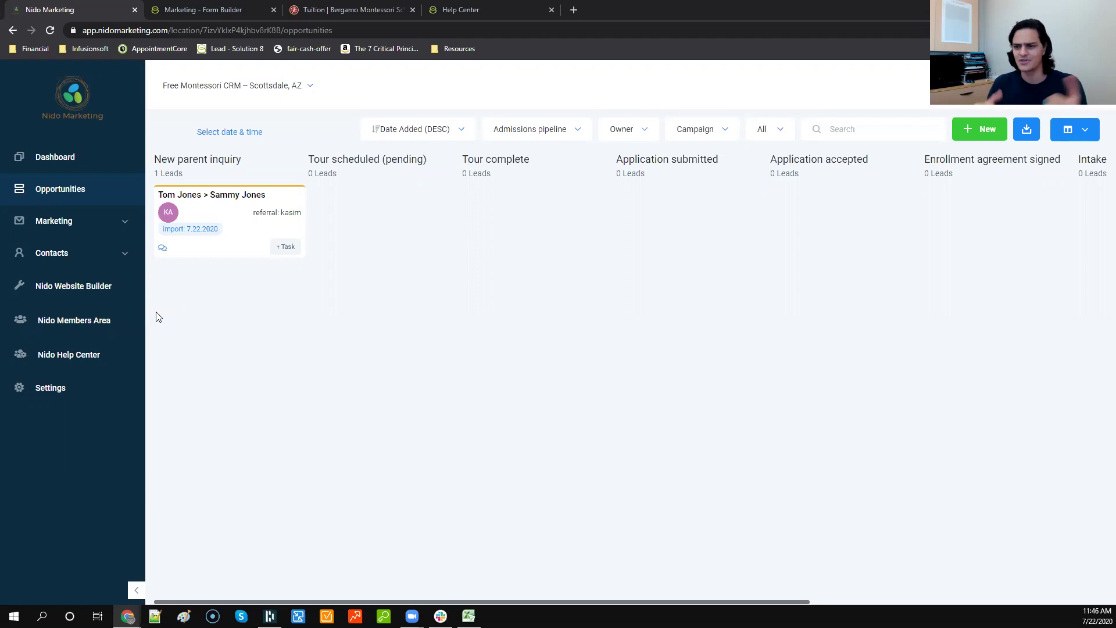
# Step: Check the dashboard's pending tasks, then open Contacts / Smart lists showing all 4 contacts
pyautogui.click(71, 158)
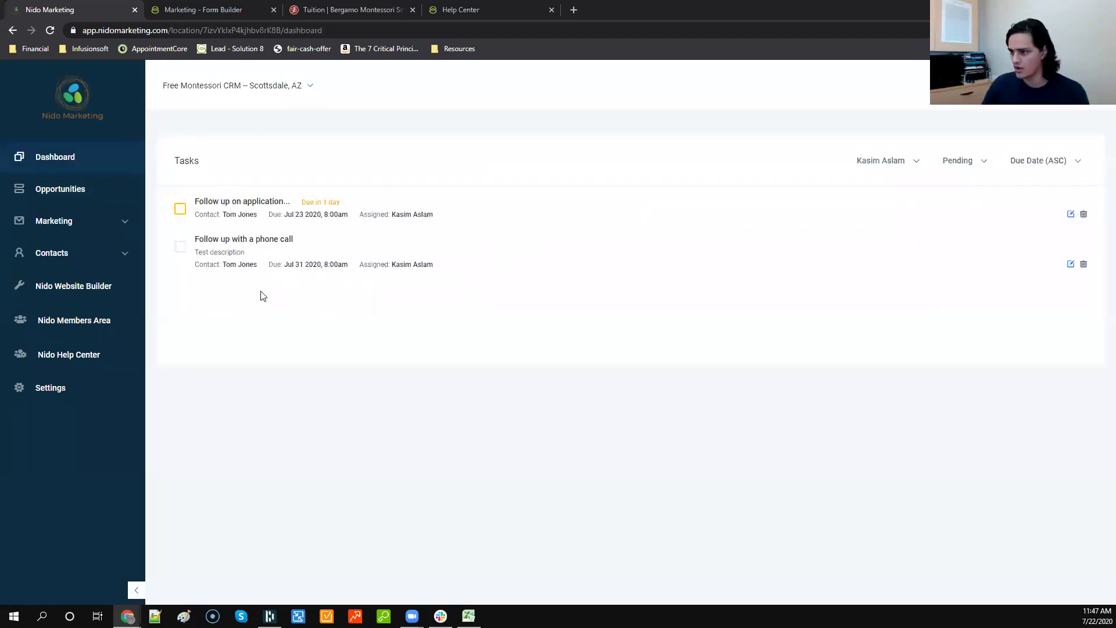
pyautogui.click(55, 253)
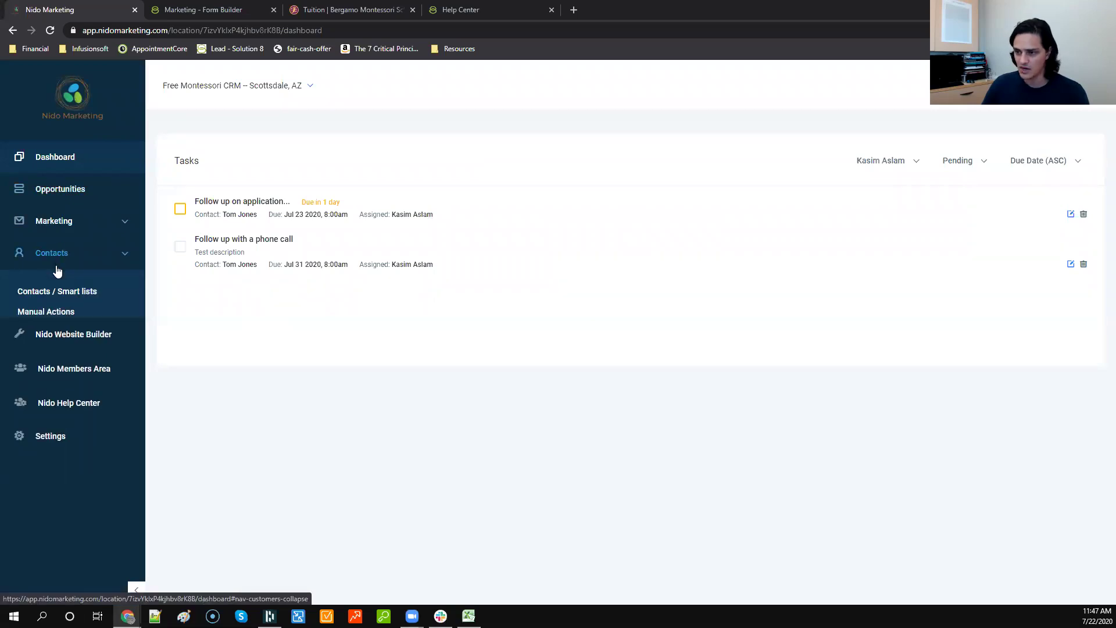
pyautogui.click(59, 292)
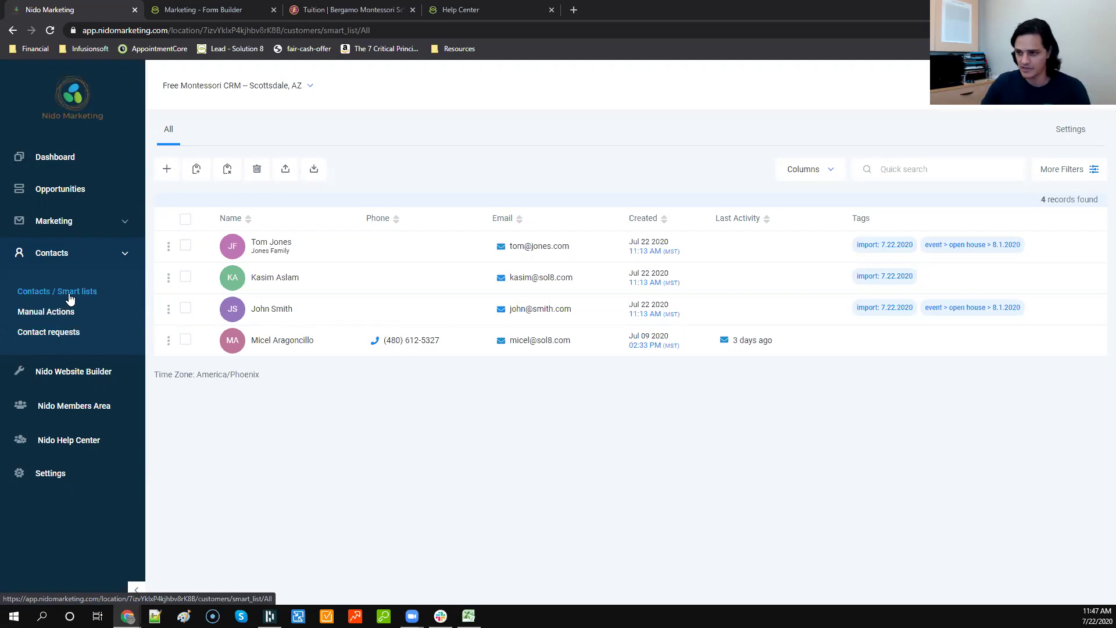
pyautogui.click(92, 229)
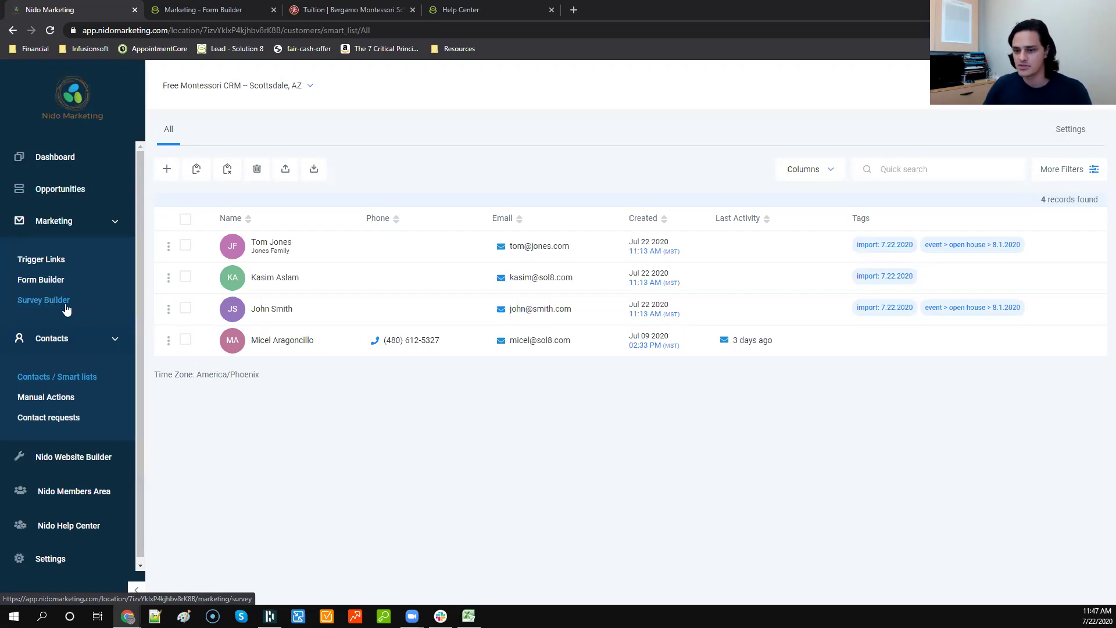
# Step: Create a new, empty survey in Marketing > Survey Builder
pyautogui.click(66, 309)
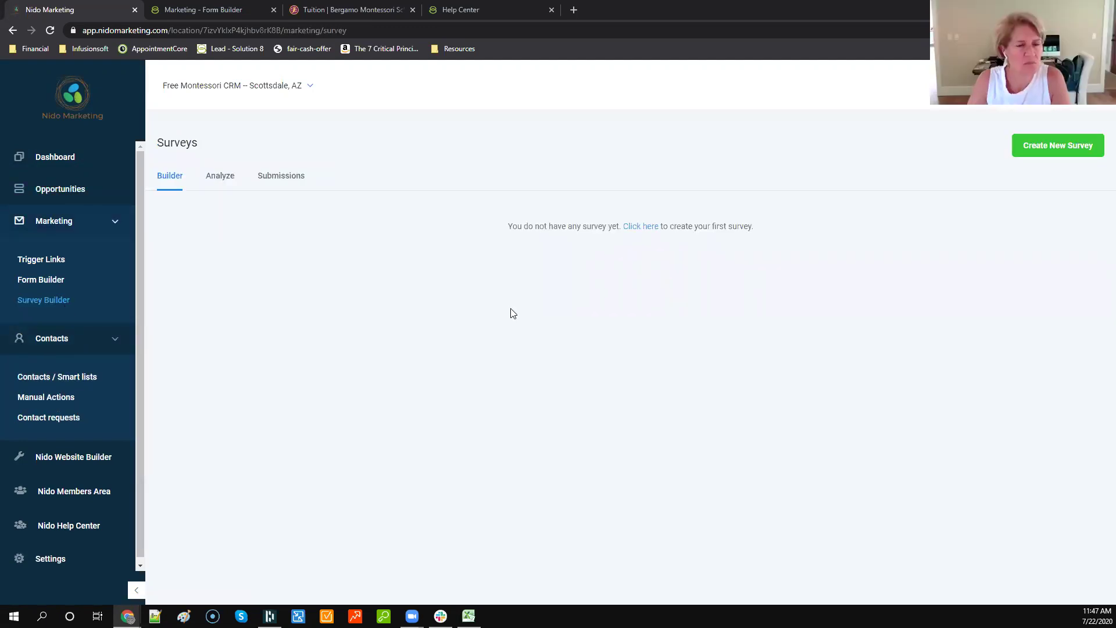
pyautogui.click(1032, 146)
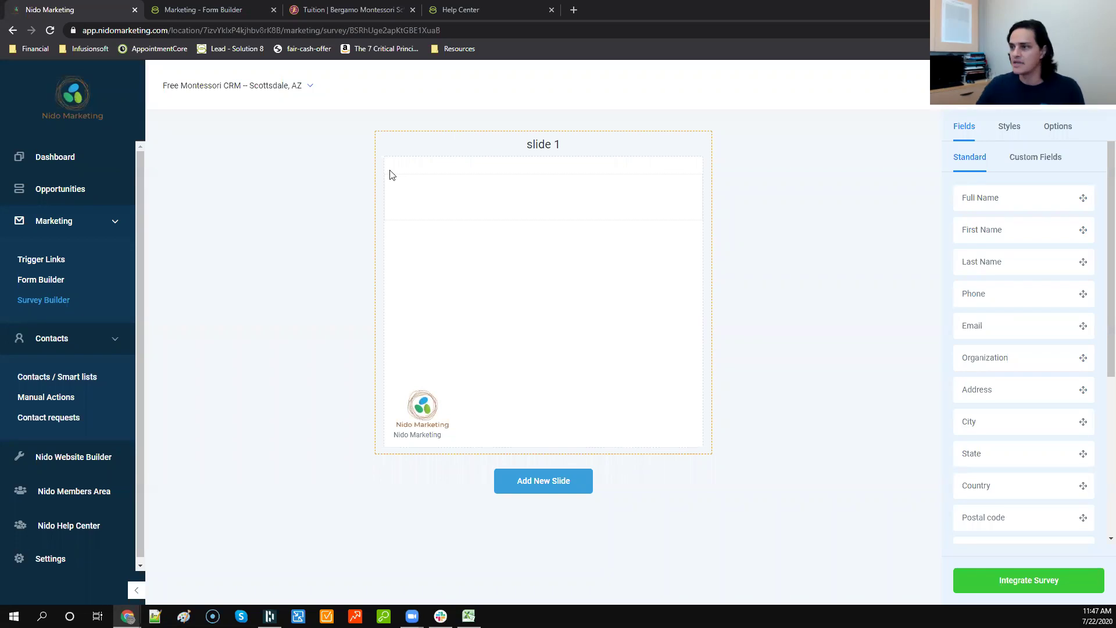
pyautogui.click(260, 89)
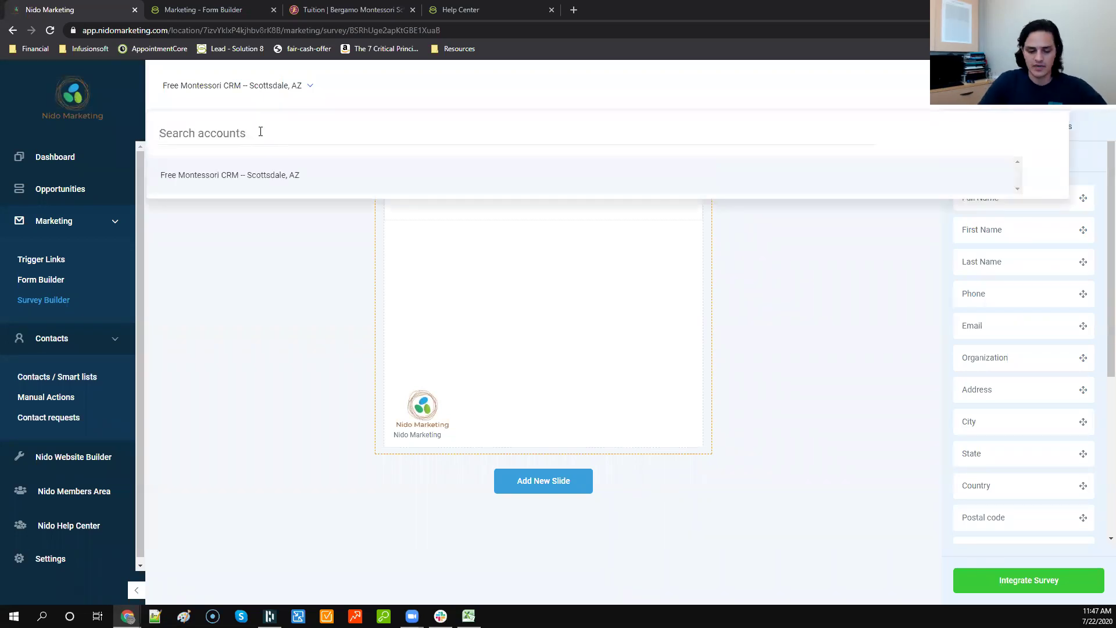
# Step: Search accounts for 'example' and switch to Example Montessori School (Free CRM) -- Scottsdale, AZ
pyautogui.write('example')
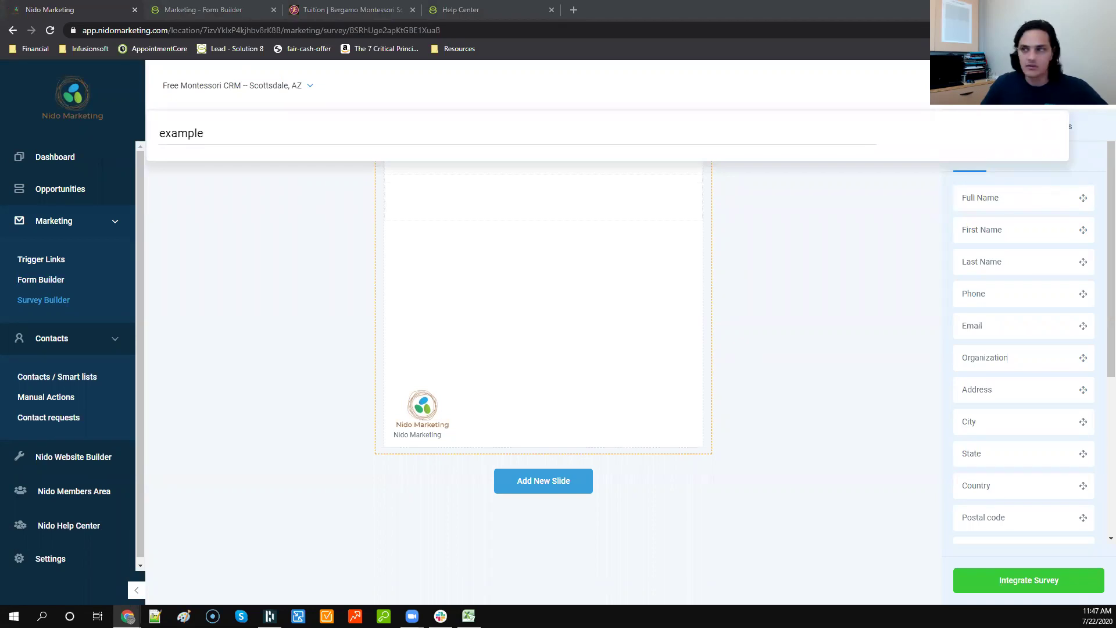
pyautogui.hotkey('alt', 'Tab')
pyautogui.click(280, 85)
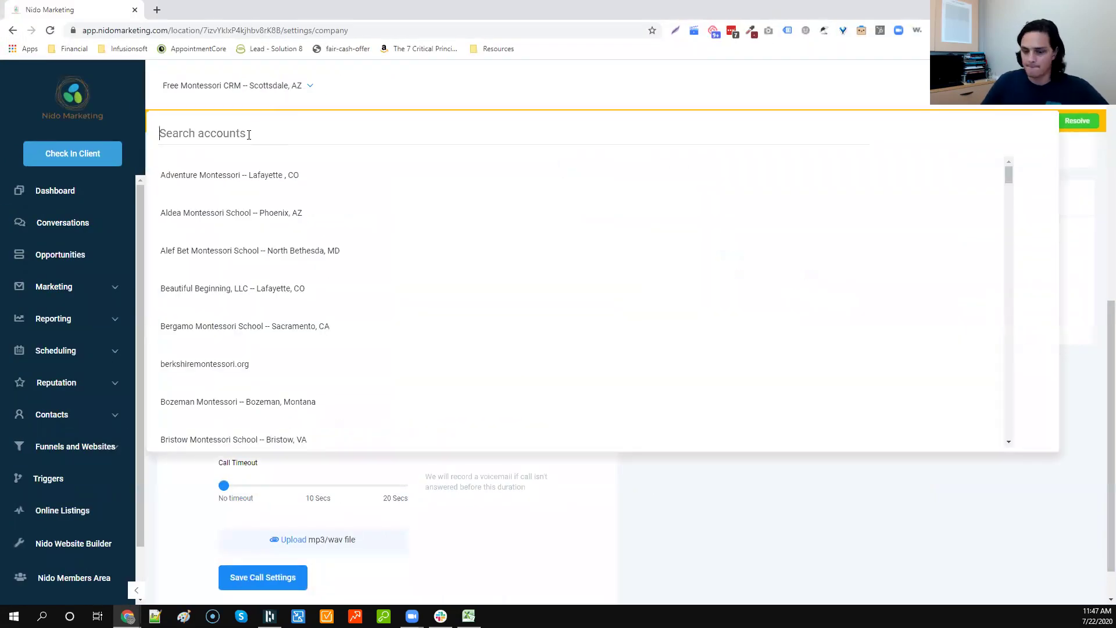
pyautogui.write('example')
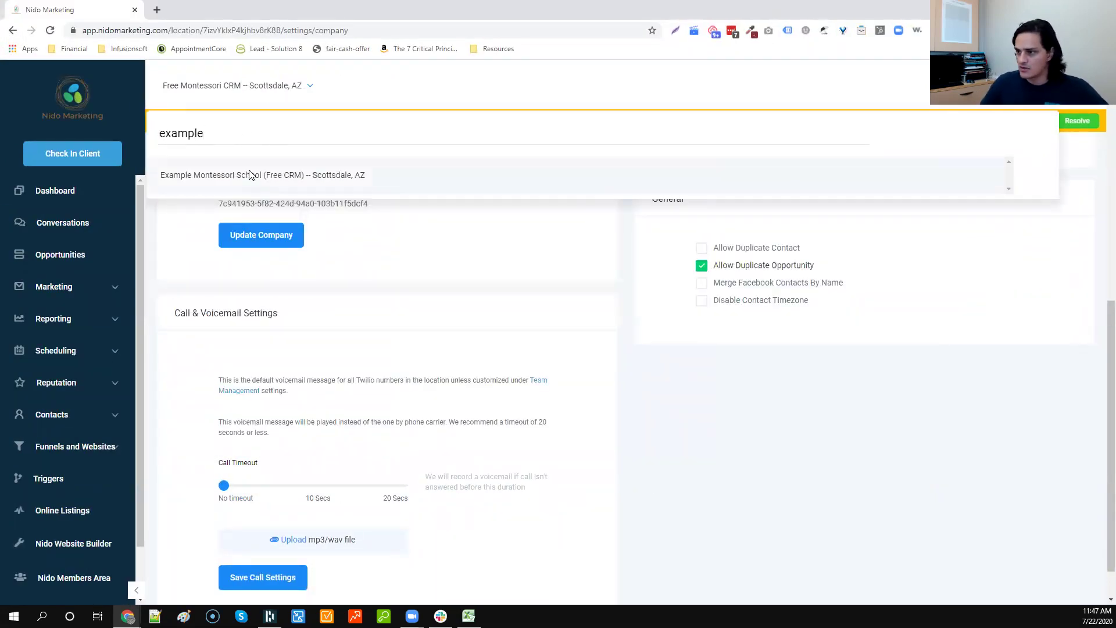
pyautogui.click(250, 175)
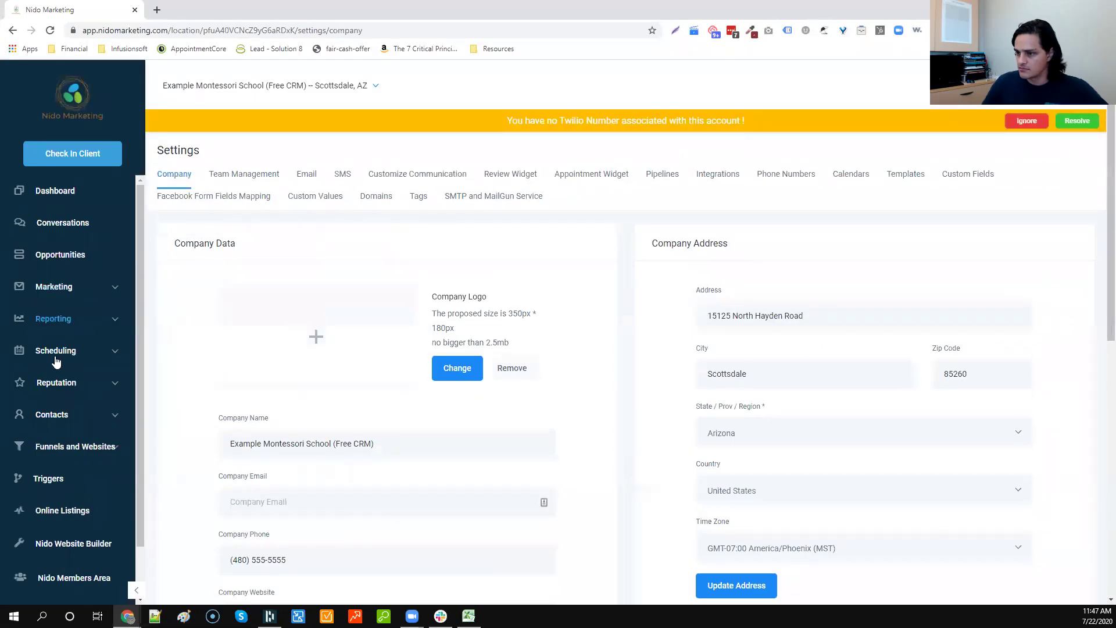
# Step: Open survey 'A003: Is Montessori right for your child?' and select its Slide 2 question
pyautogui.click(65, 290)
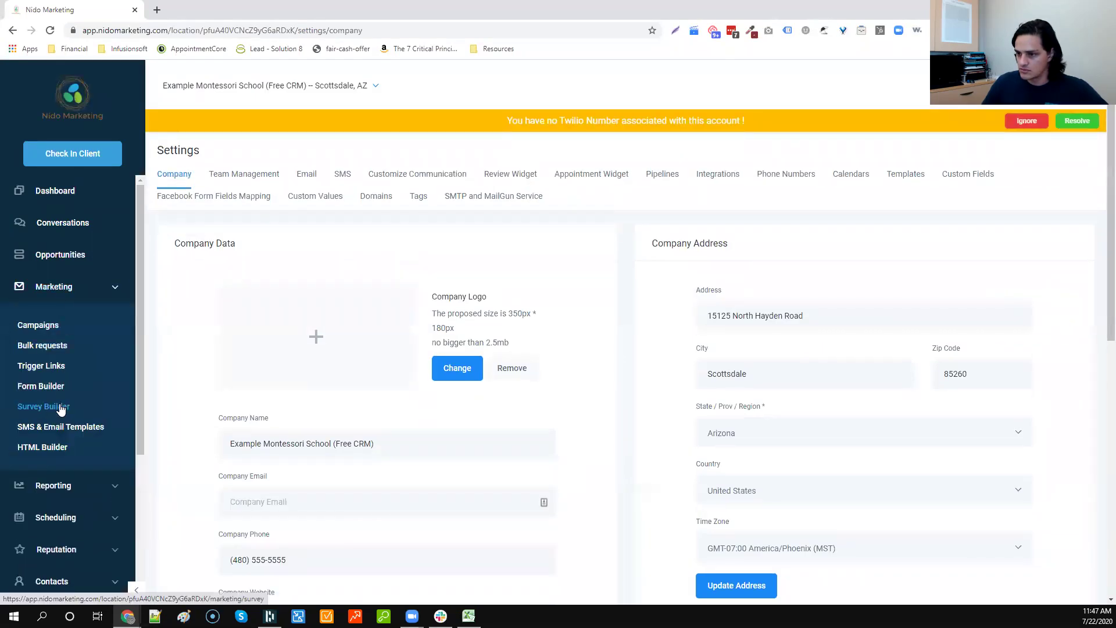
pyautogui.click(60, 406)
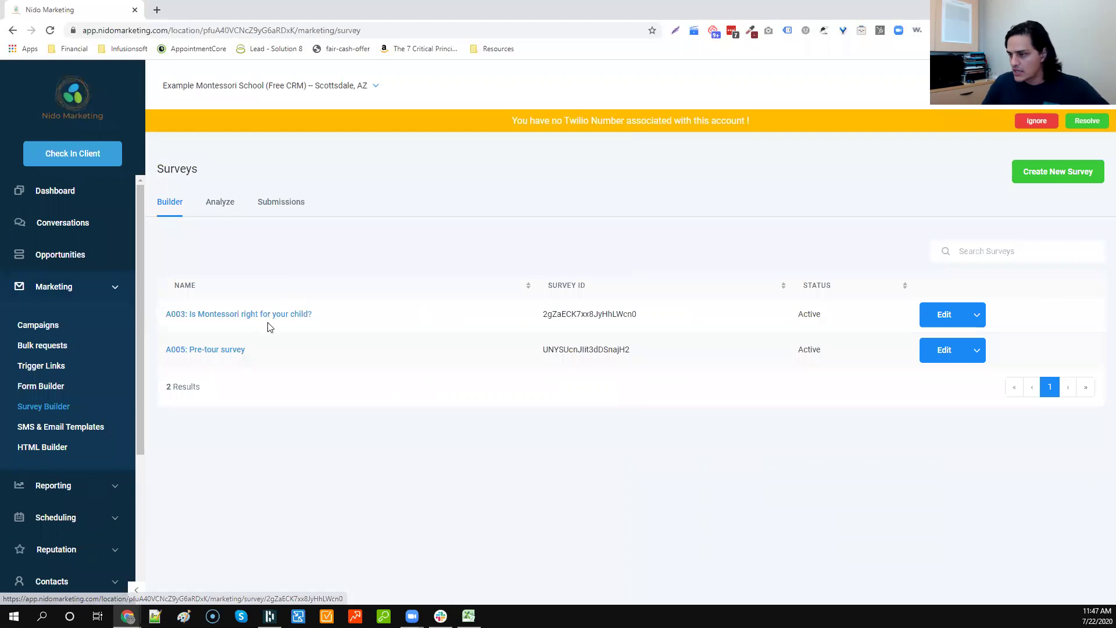
pyautogui.click(269, 315)
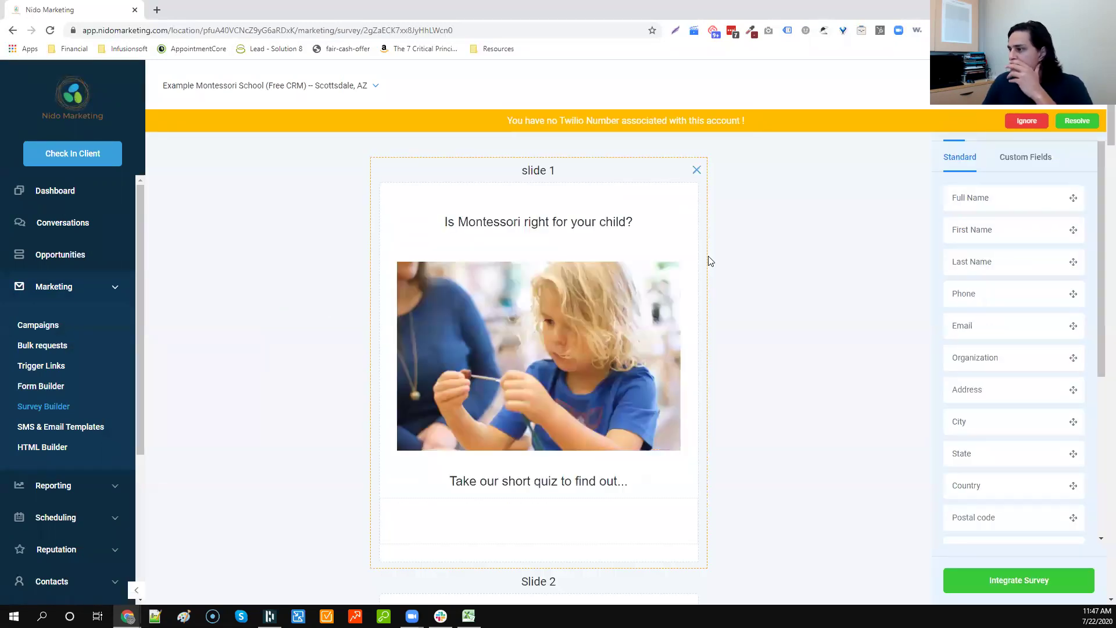
pyautogui.scroll(-7, 592, 235)
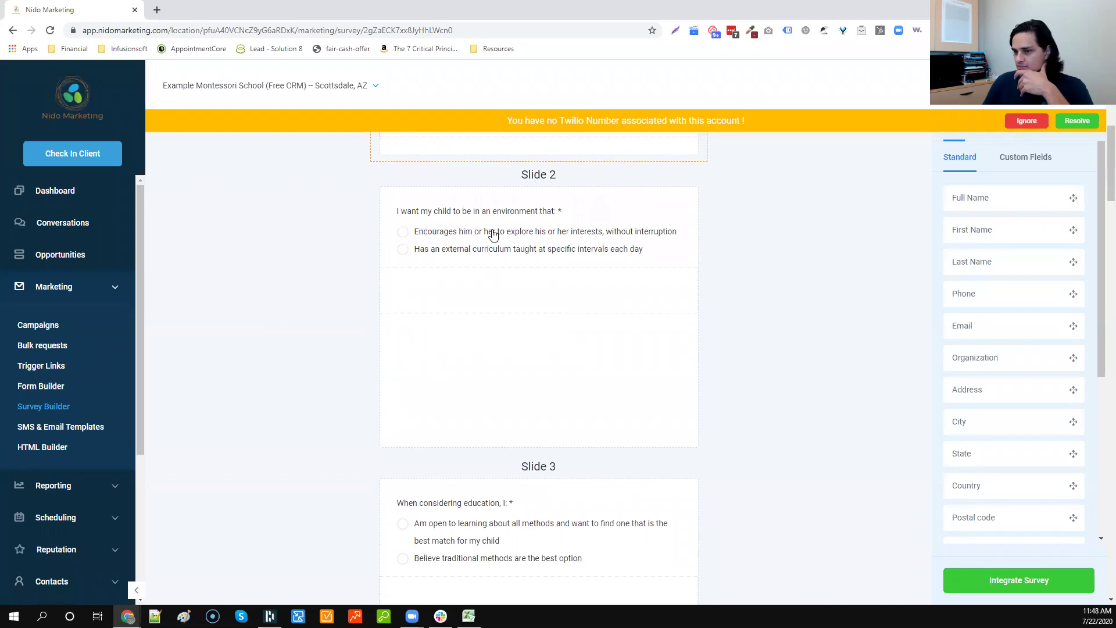
pyautogui.click(493, 235)
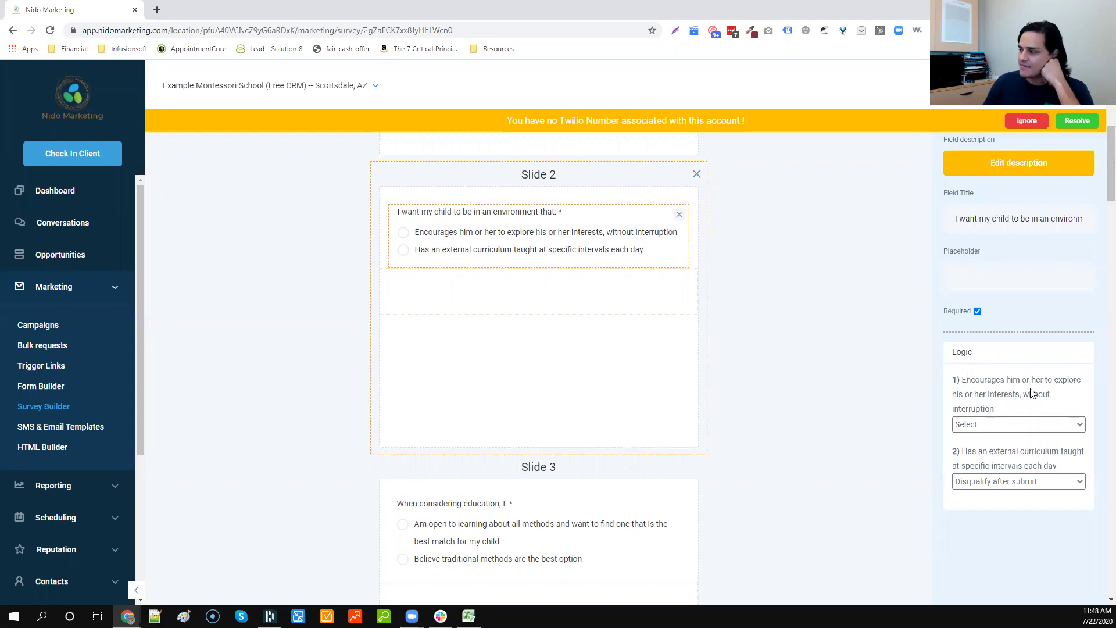
# Step: Review the Slide 2 first answer's destination choices, leaving it unset
pyautogui.click(993, 425)
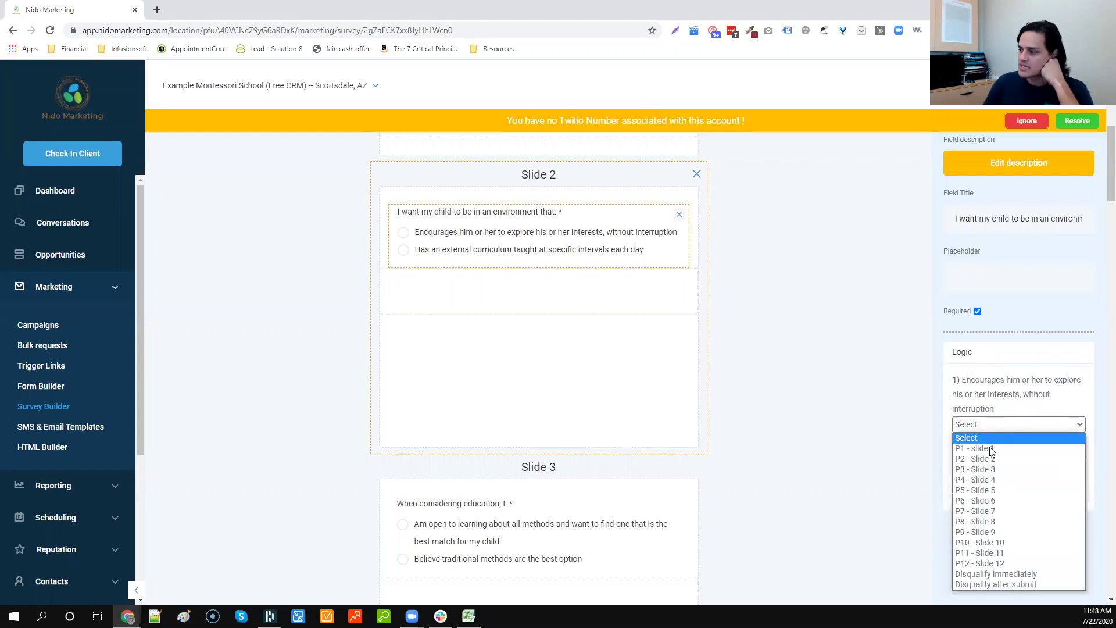
pyautogui.click(855, 369)
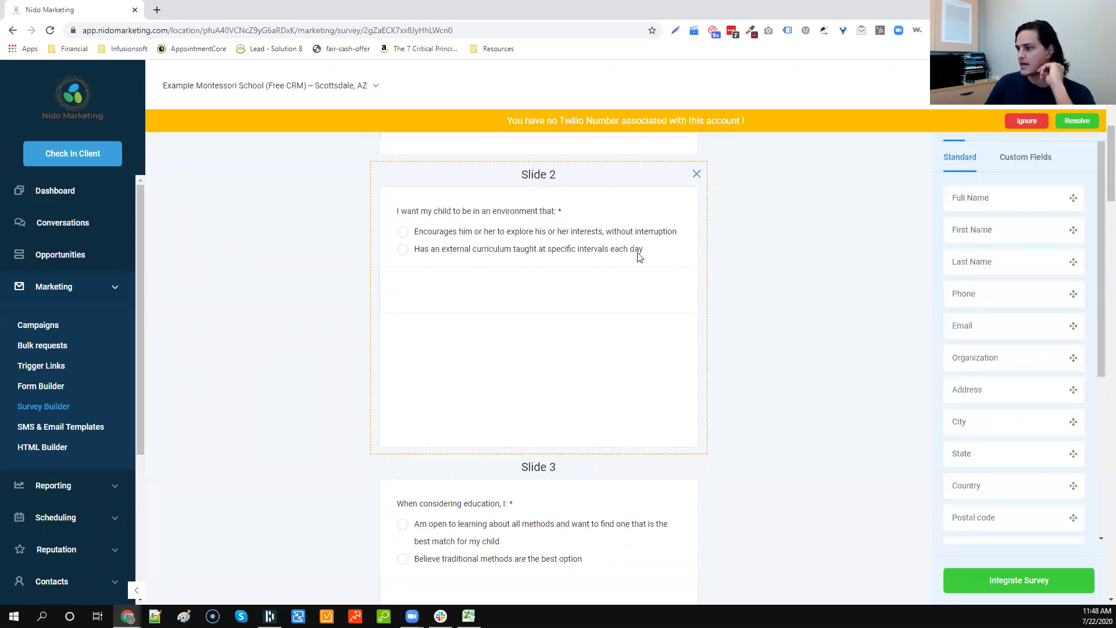
pyautogui.click(599, 243)
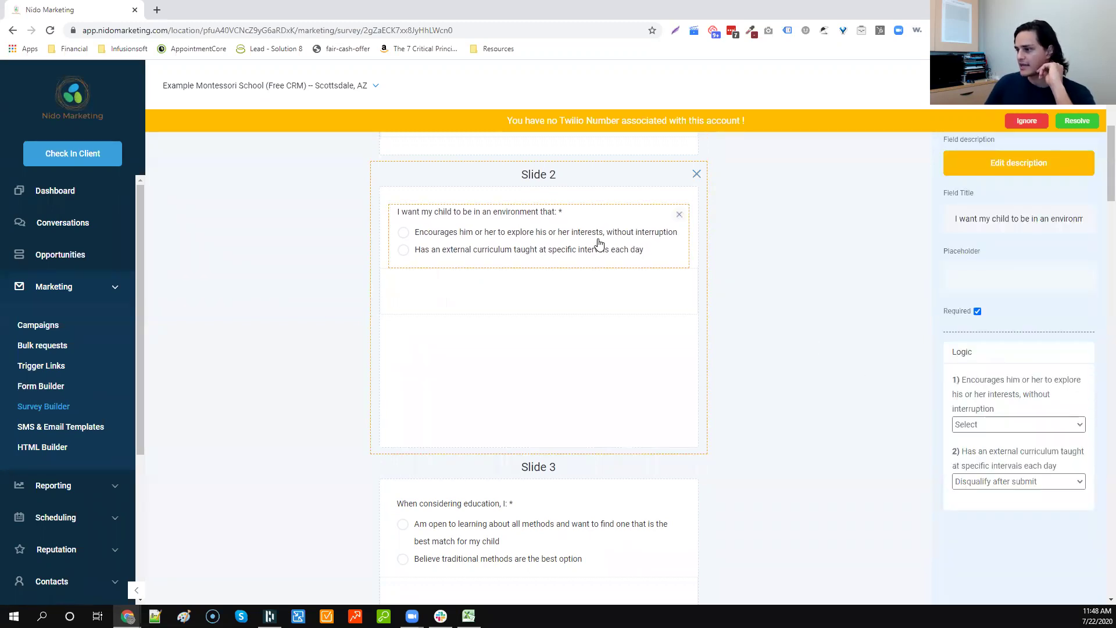
pyautogui.click(996, 427)
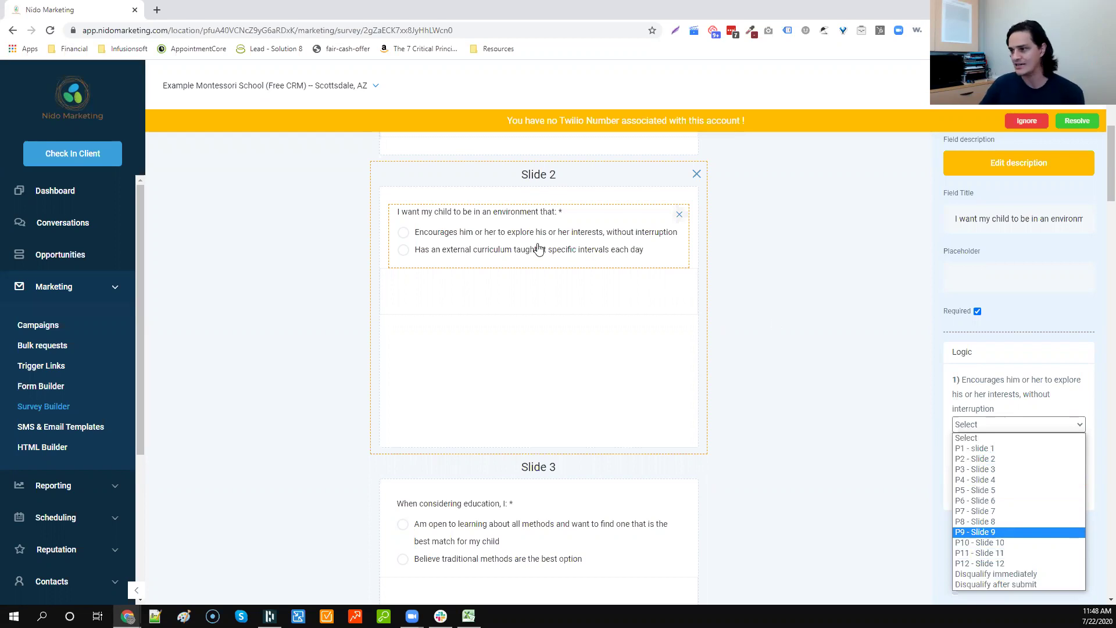
pyautogui.click(857, 311)
pyautogui.click(860, 311)
pyautogui.click(559, 244)
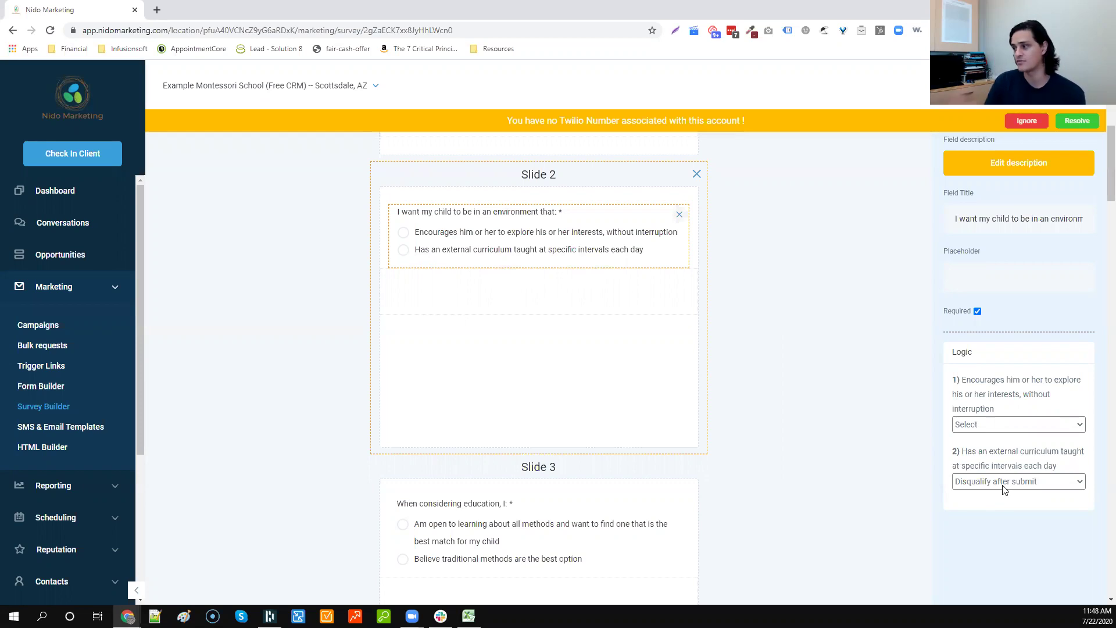
# Step: Scroll through the survey, then switch to the Free Montessori CRM browser window
pyautogui.scroll(-20, 765, 403)
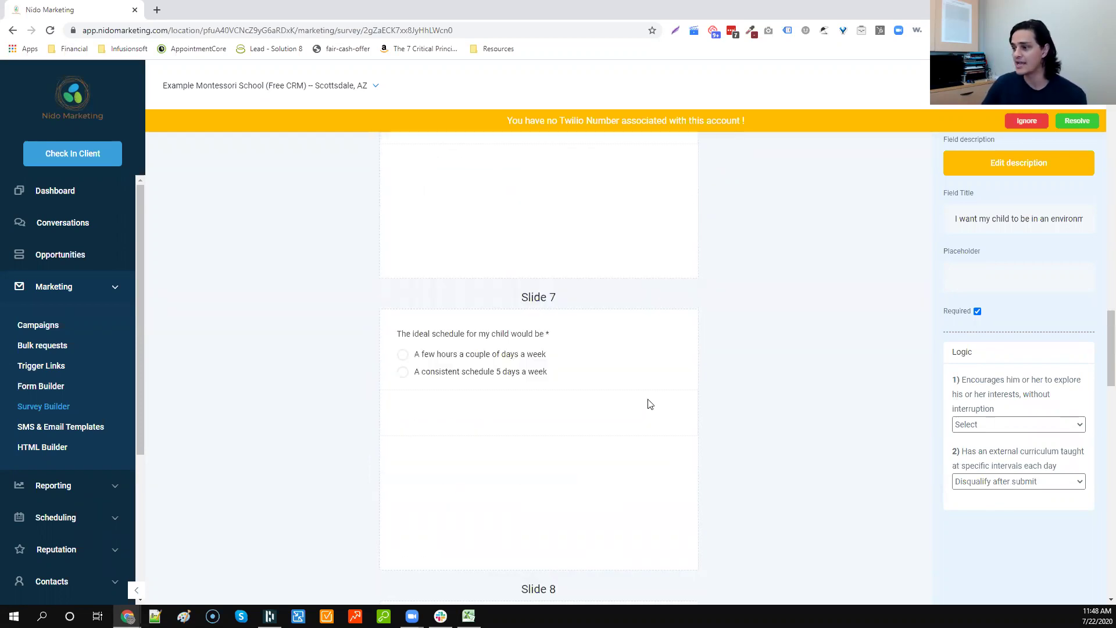
pyautogui.scroll(-10, 618, 393)
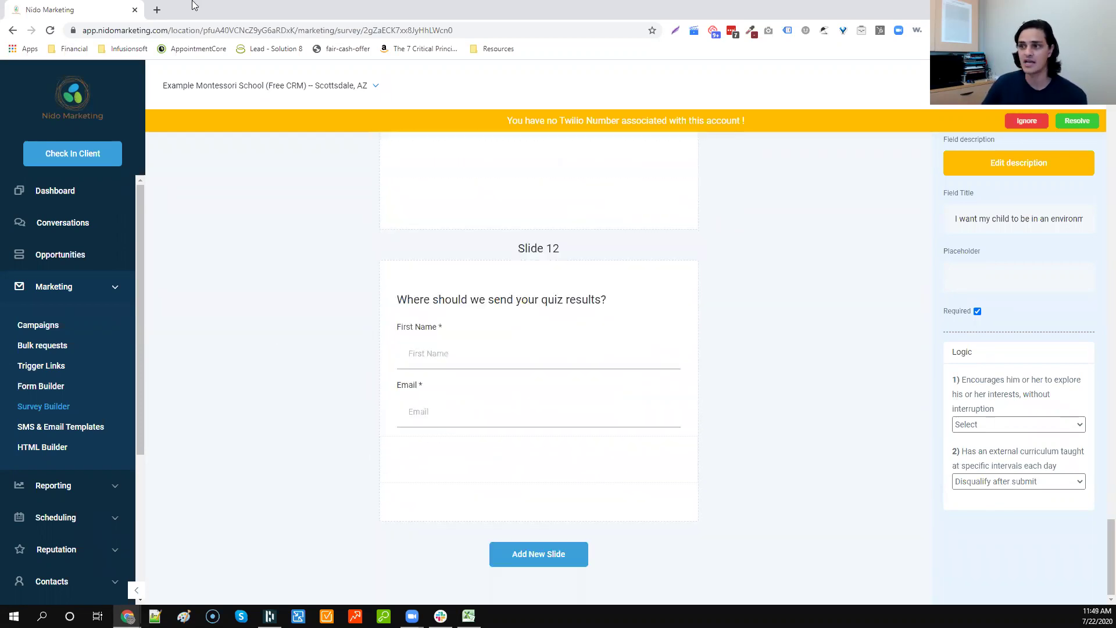
pyautogui.hotkey('alt', 'Tab')
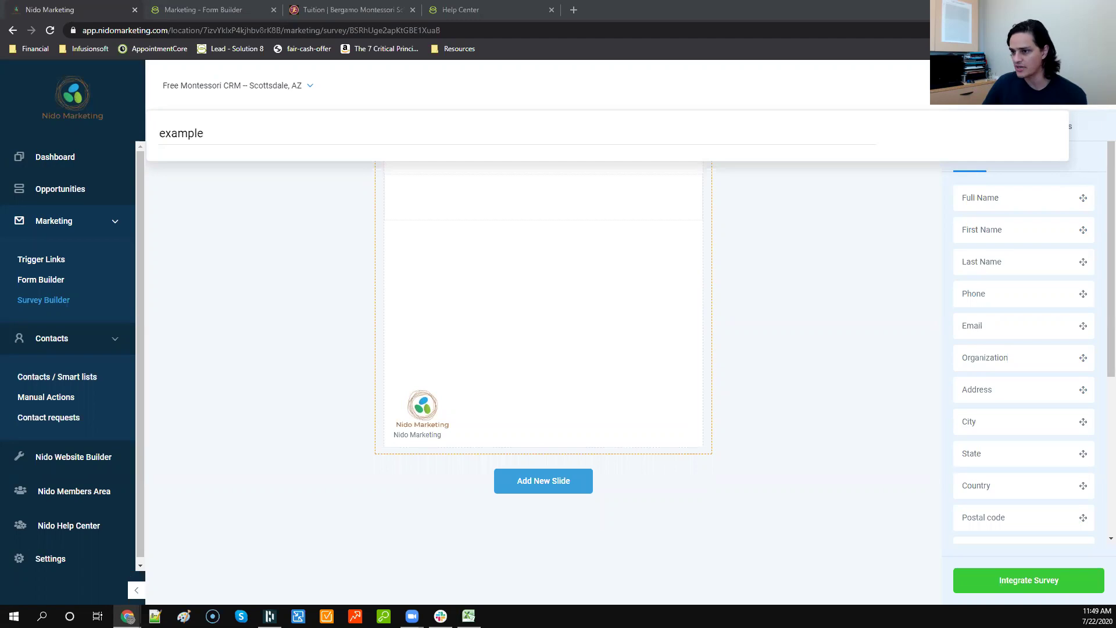
# Step: Return to the survey list, collapse Marketing and Contacts, and open the Nido Members Area login
pyautogui.click(26, 300)
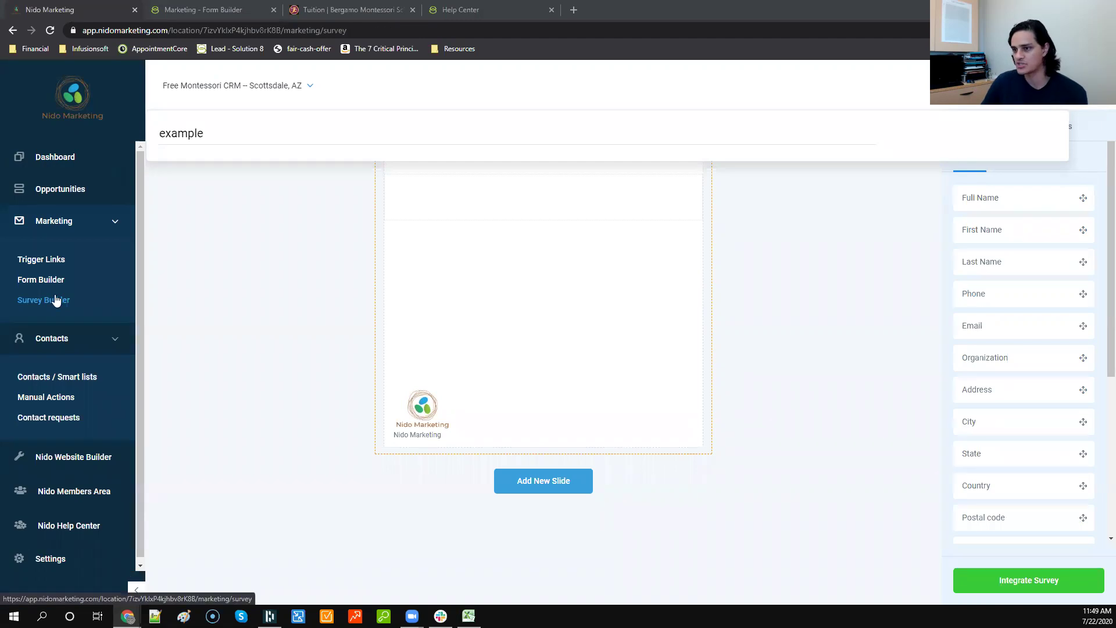
pyautogui.click(113, 227)
pyautogui.click(128, 258)
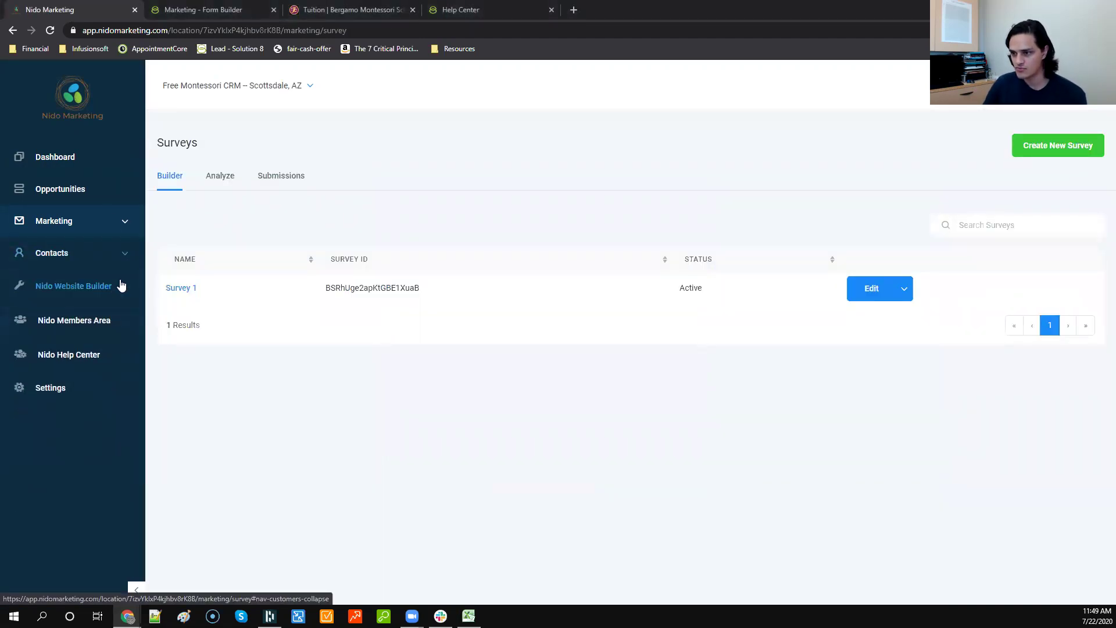
pyautogui.click(93, 321)
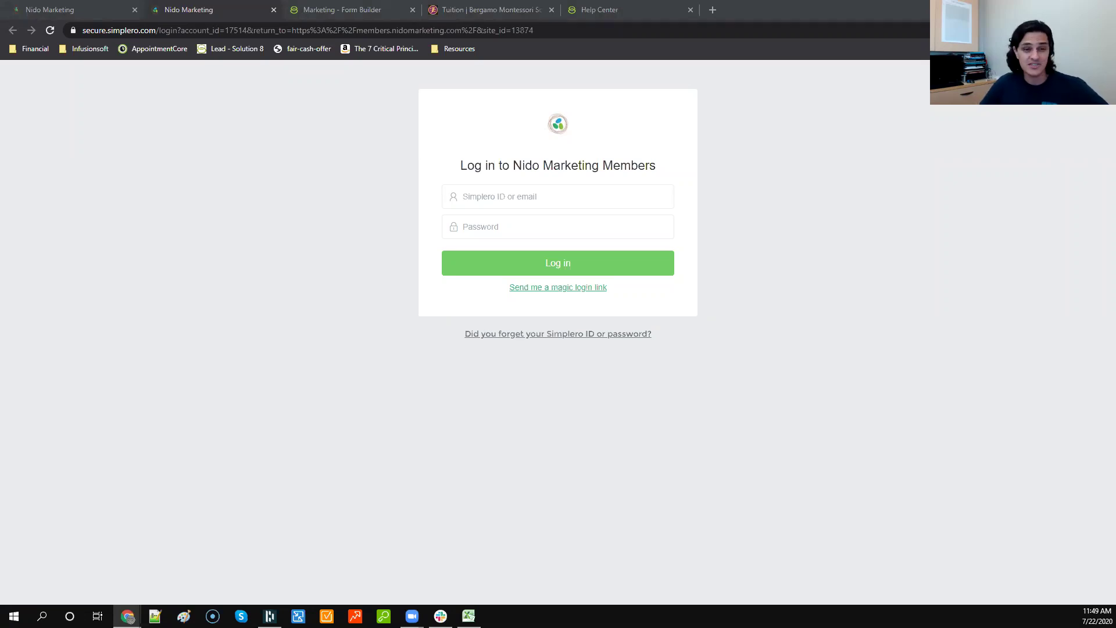
# Step: Open the Course Library on the Nido Marketing Members site
pyautogui.hotkey('alt', 'Tab')
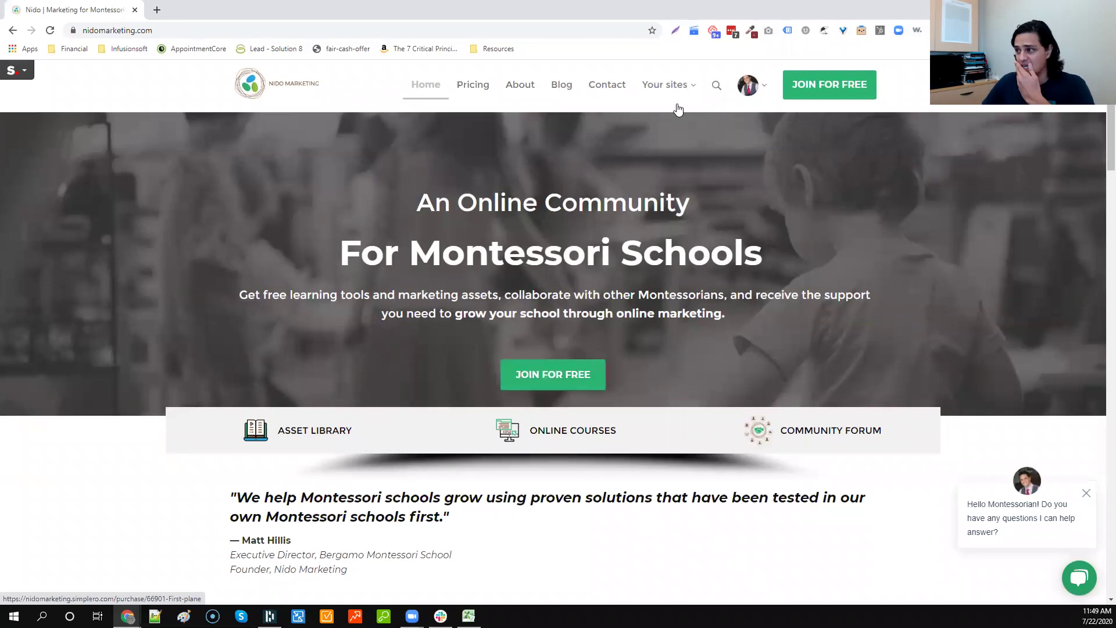
pyautogui.click(671, 118)
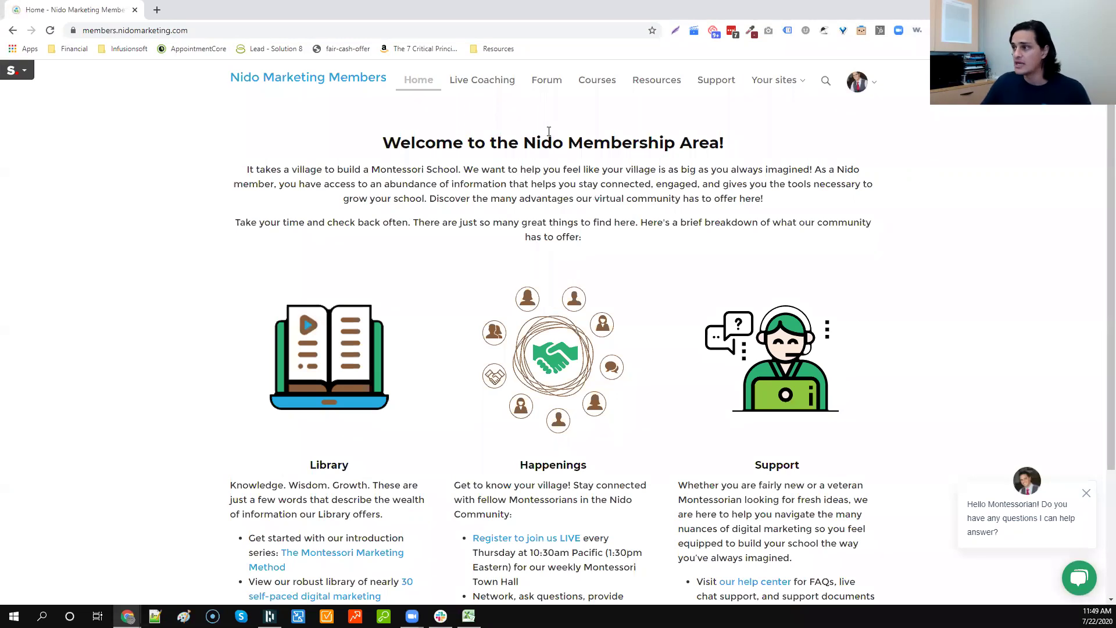
pyautogui.click(592, 86)
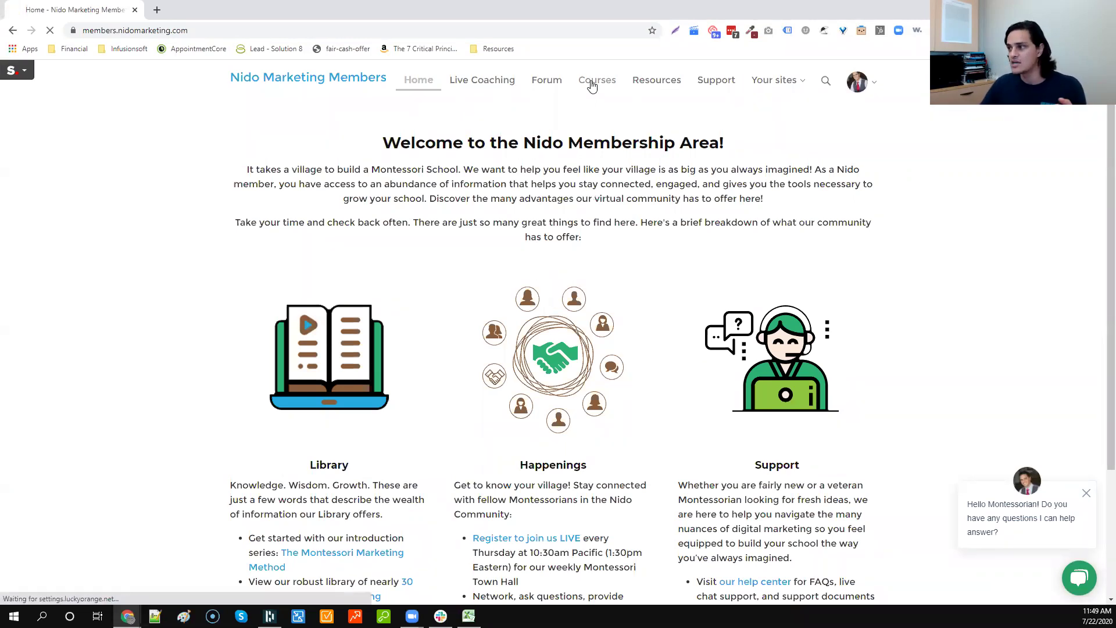
pyautogui.scroll(-9, 580, 207)
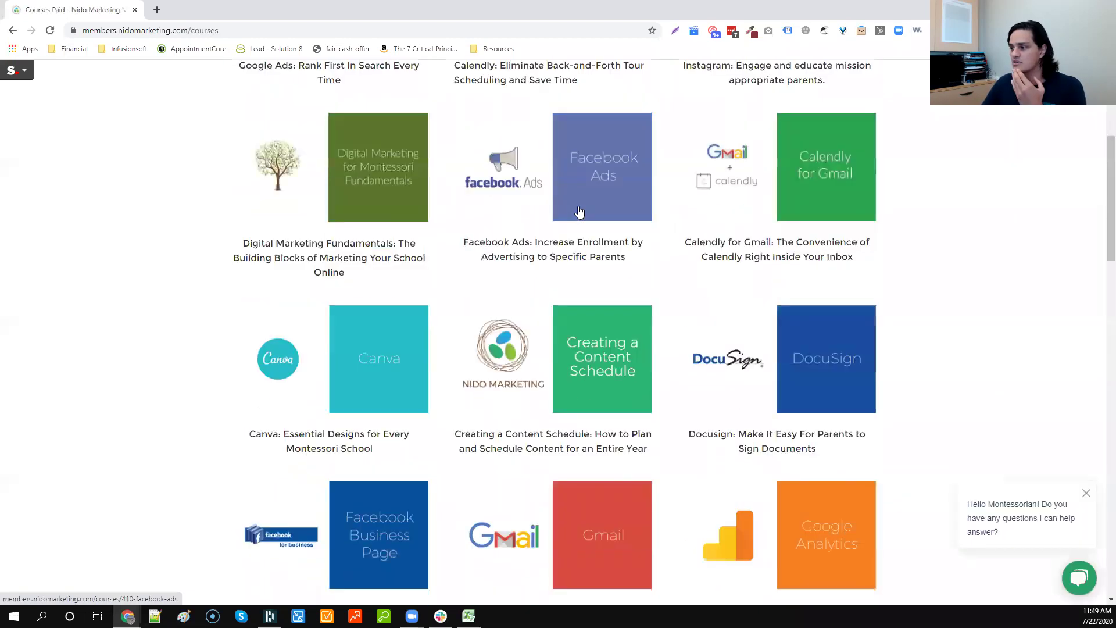
# Step: Search the course page for 'lead' to find Lead Magnets, then close the courses window
pyautogui.hotkey('ctrl', 'f')
pyautogui.write('lead')
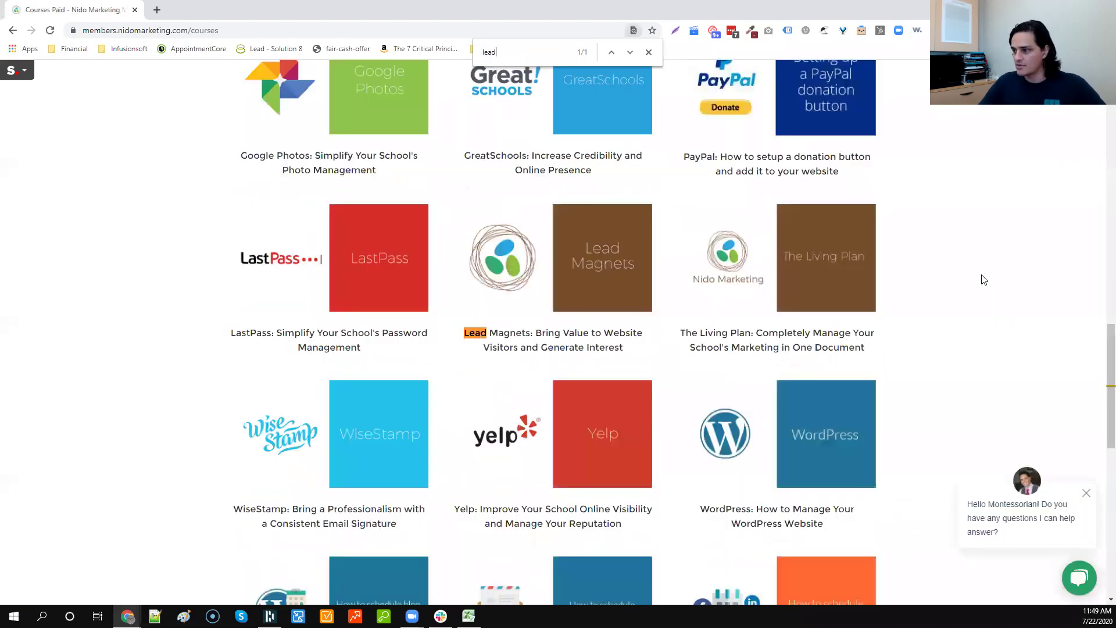
pyautogui.click(649, 52)
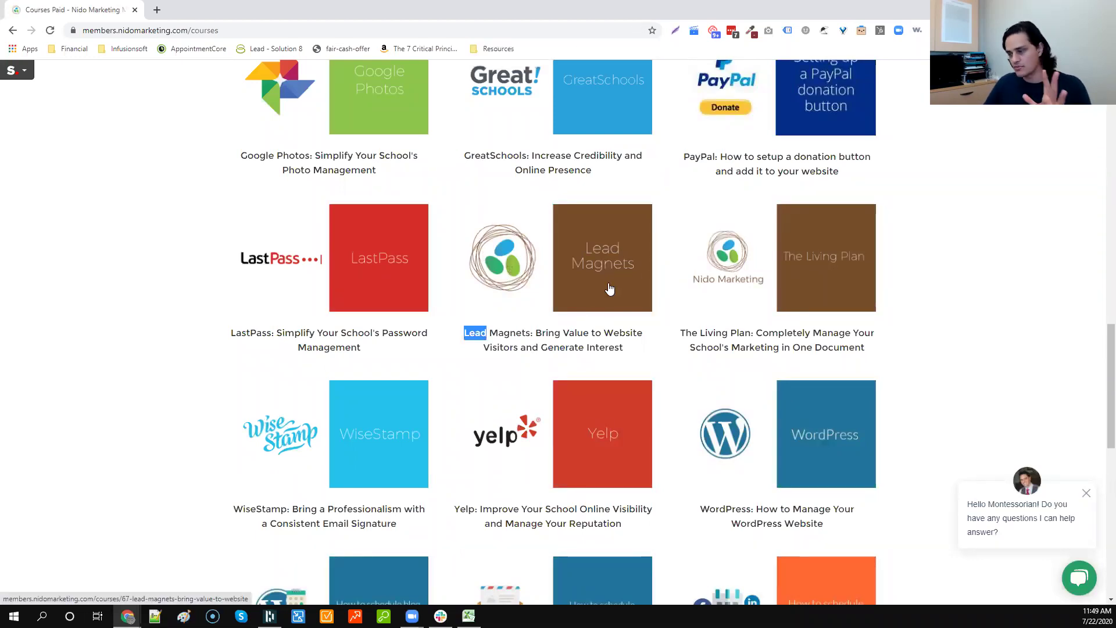
pyautogui.scroll(-4, 609, 287)
pyautogui.scroll(15, 609, 283)
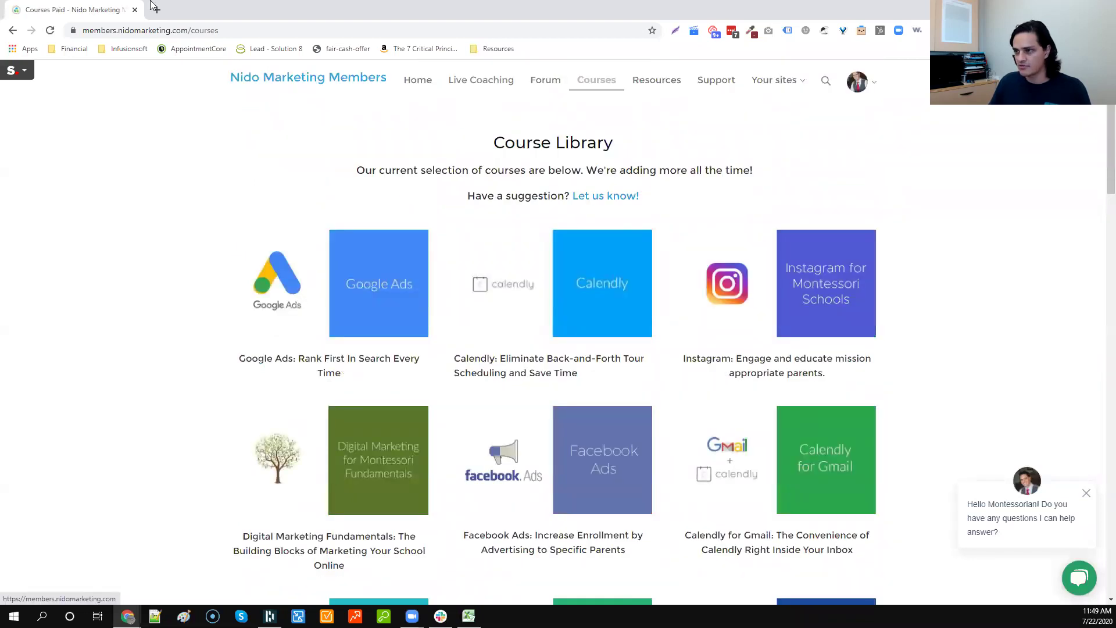
pyautogui.click(135, 10)
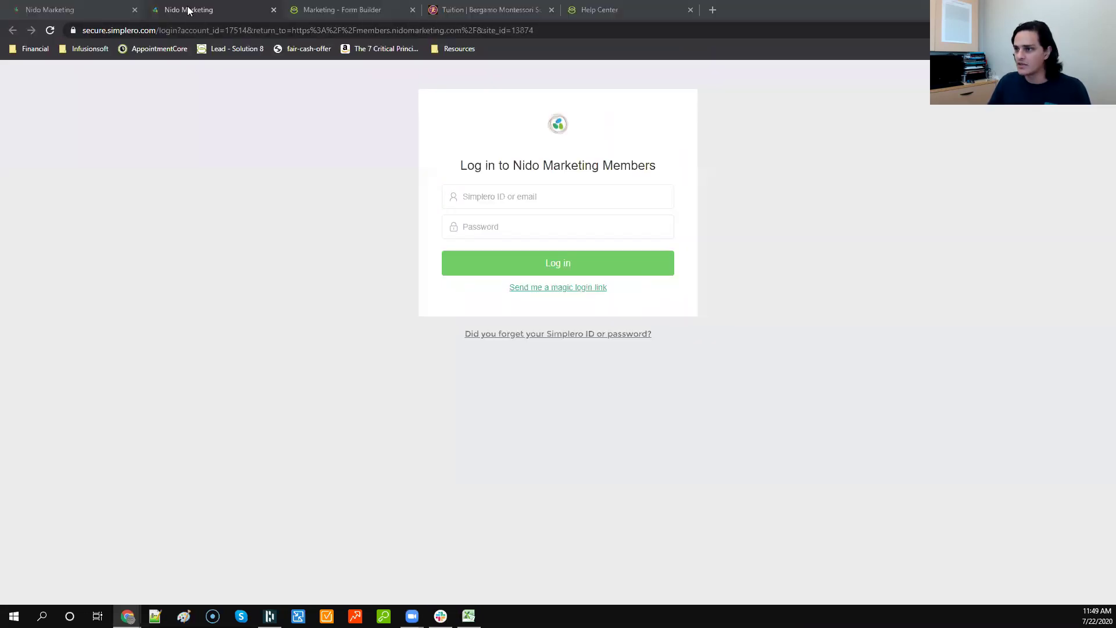
# Step: Search the account switcher for 'master' and switch to the Master Snapshot account
pyautogui.click(94, 7)
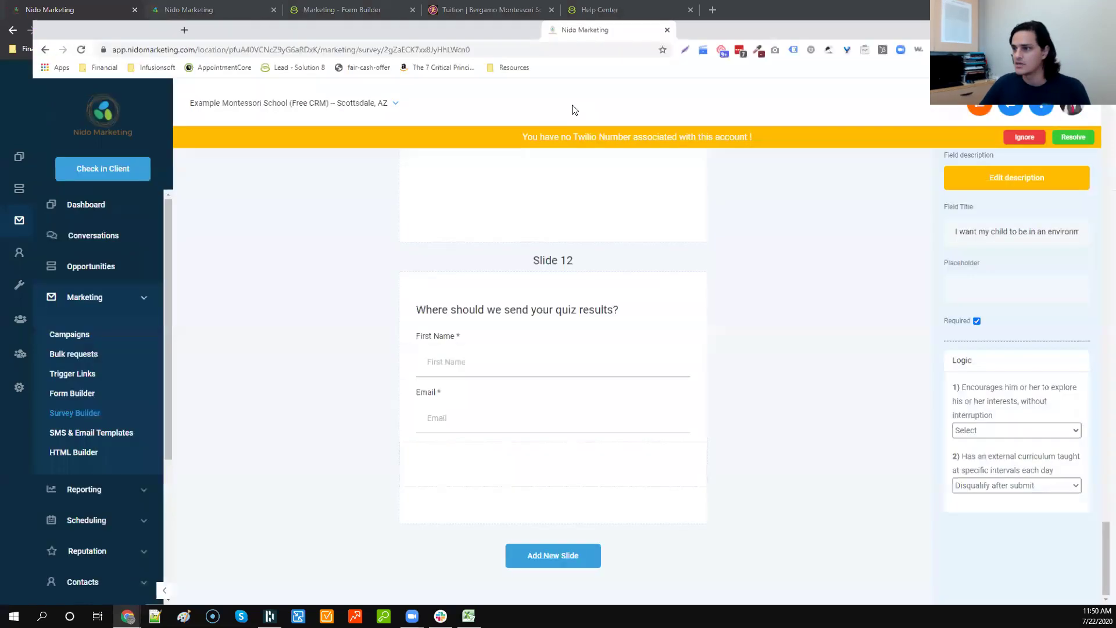
pyautogui.click(309, 87)
pyautogui.write('example')
pyautogui.hotkey('ctrl', 'a')
pyautogui.write('master')
pyautogui.click(204, 180)
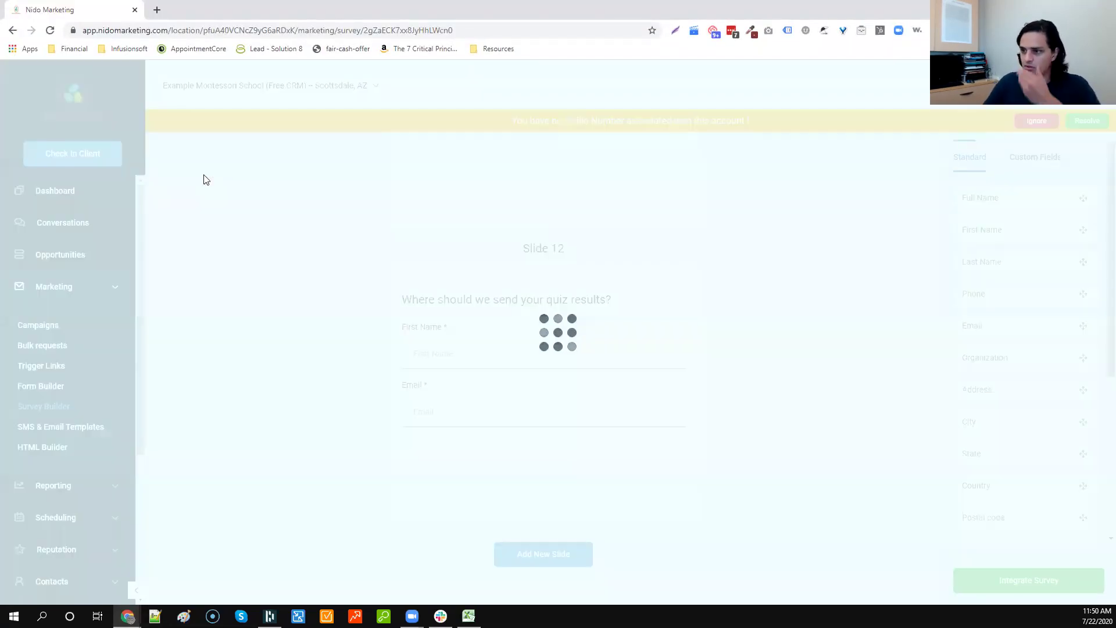
# Step: Open the A001: Email nurture (CTA: Schedule a tour) campaign and scroll through its seven emails
pyautogui.click(68, 327)
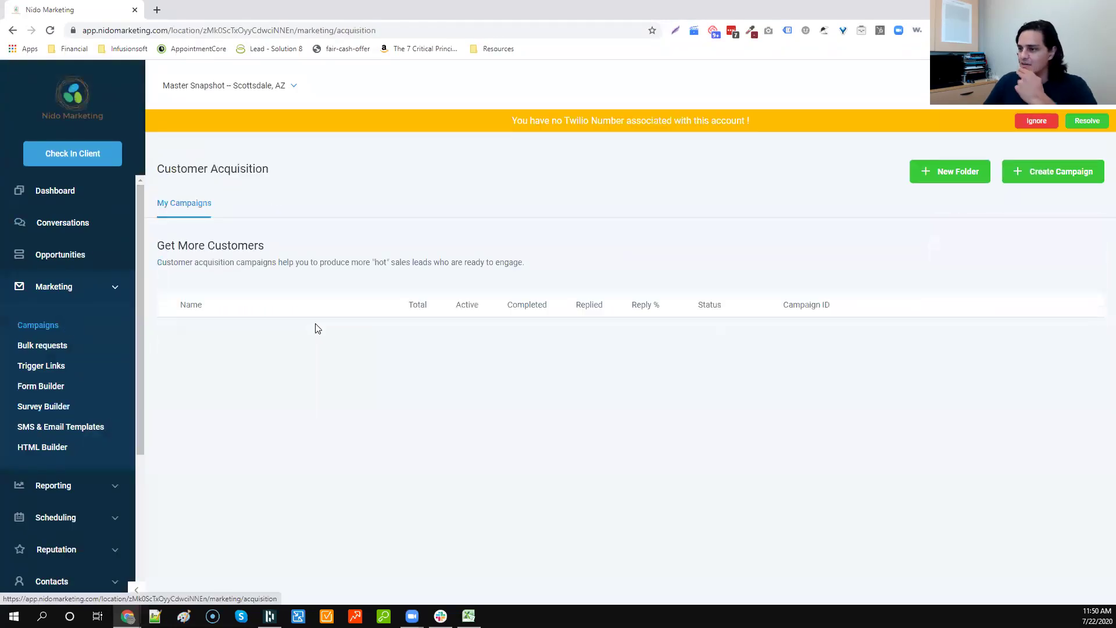
pyautogui.click(229, 333)
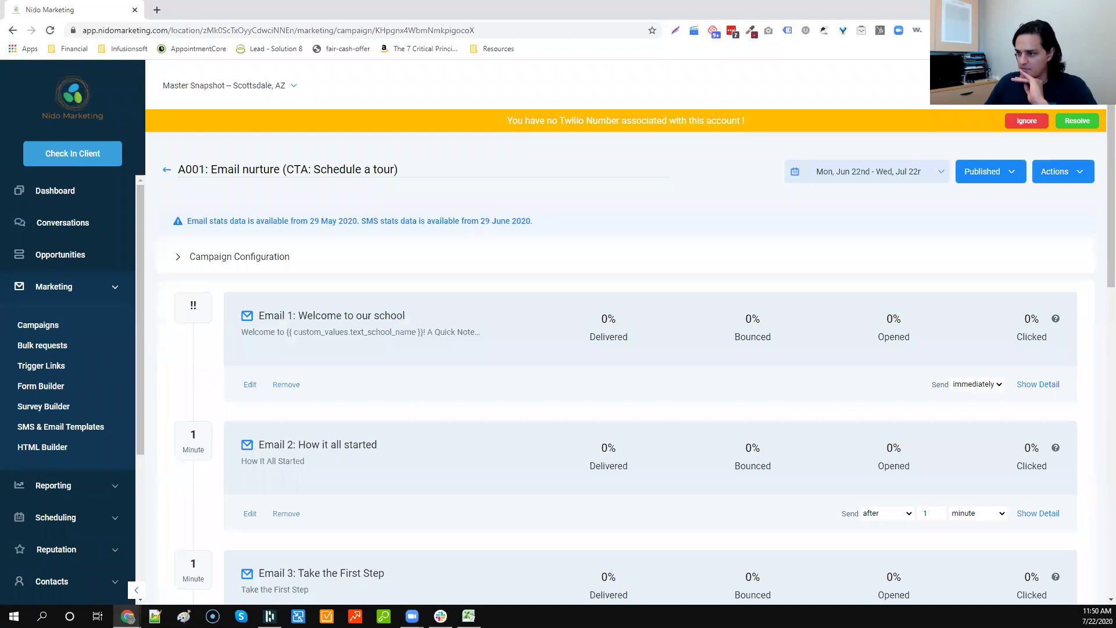
pyautogui.scroll(-2, 343, 308)
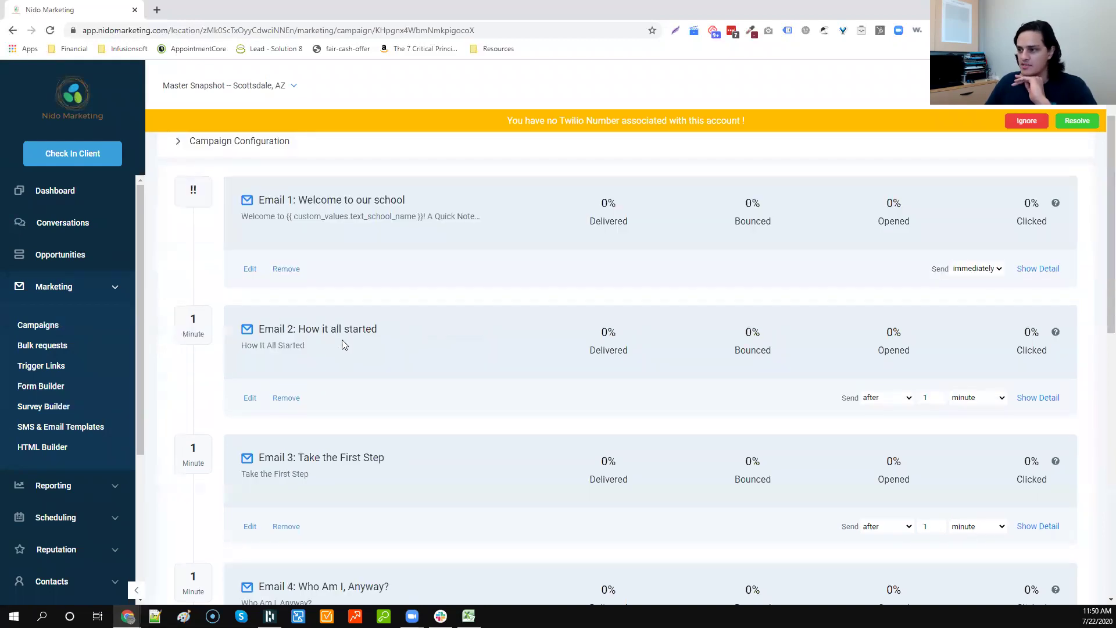
pyautogui.scroll(-6, 340, 266)
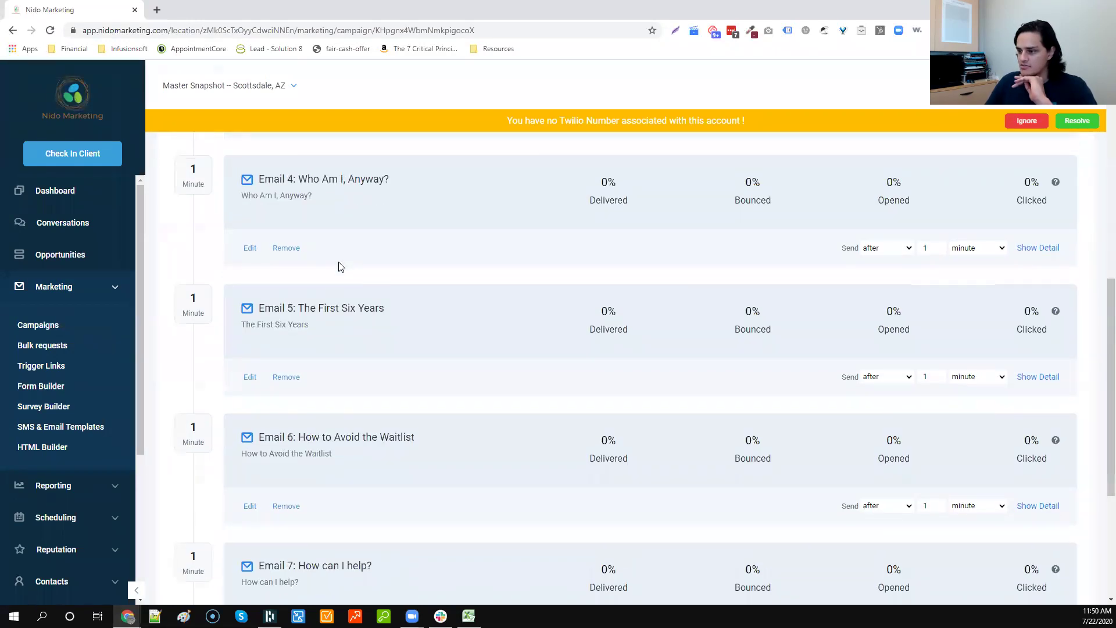
pyautogui.scroll(-3, 341, 266)
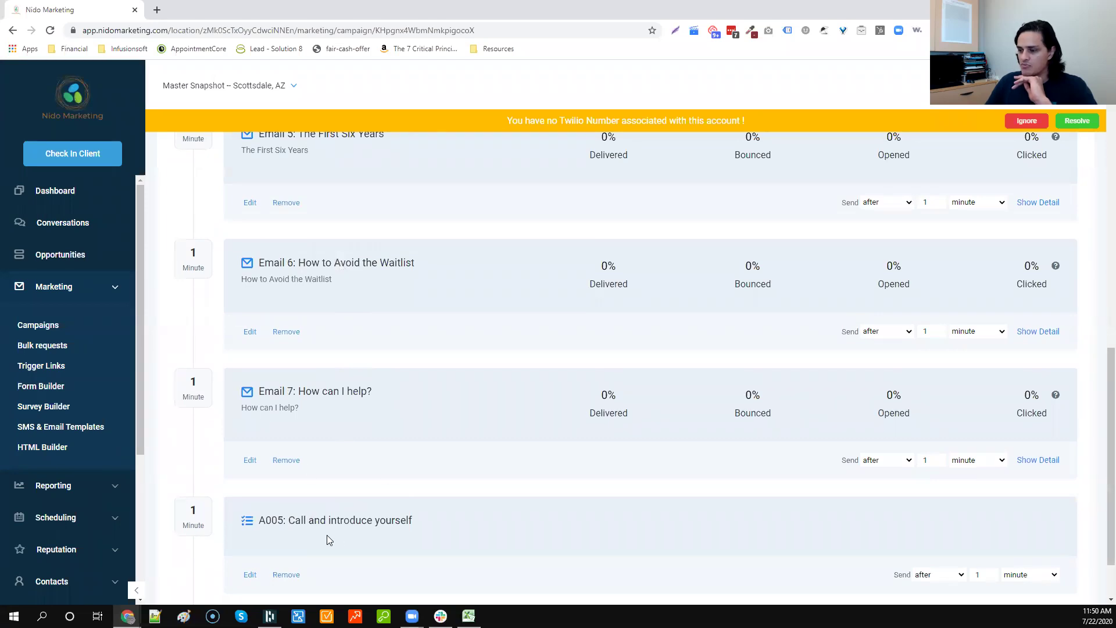
pyautogui.scroll(12, 327, 535)
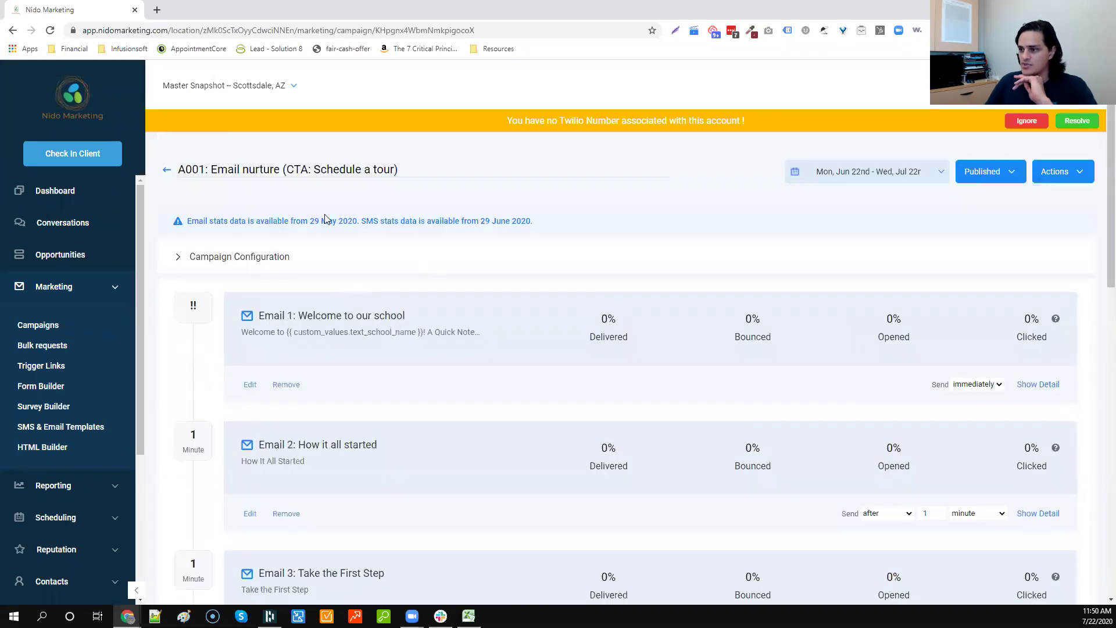
pyautogui.click(250, 385)
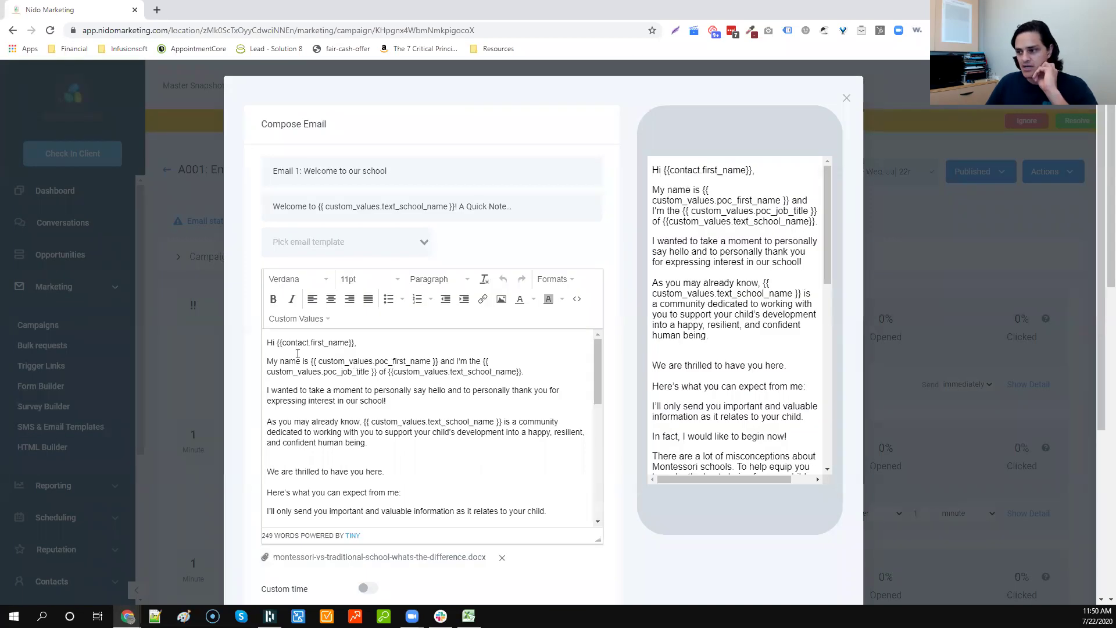
# Step: Review the Welcome to our school email body, then close the email editor
pyautogui.scroll(-1, 298, 353)
pyautogui.scroll(1, 297, 353)
pyautogui.moveTo(315, 361); pyautogui.dragTo(436, 362)
pyautogui.scroll(-2, 385, 412)
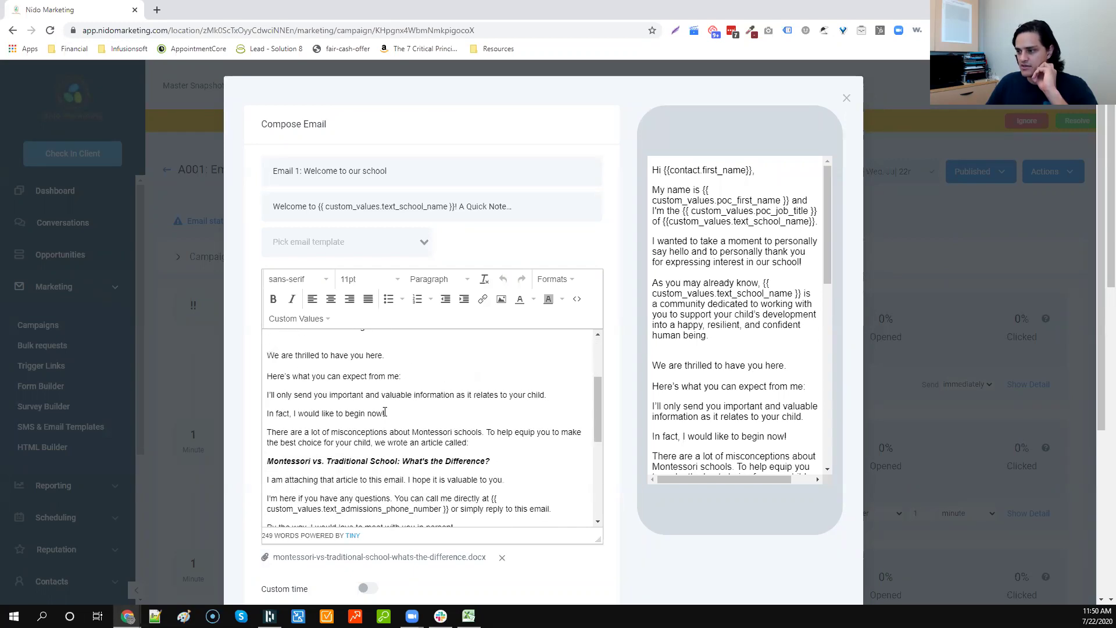
pyautogui.scroll(-6, 385, 411)
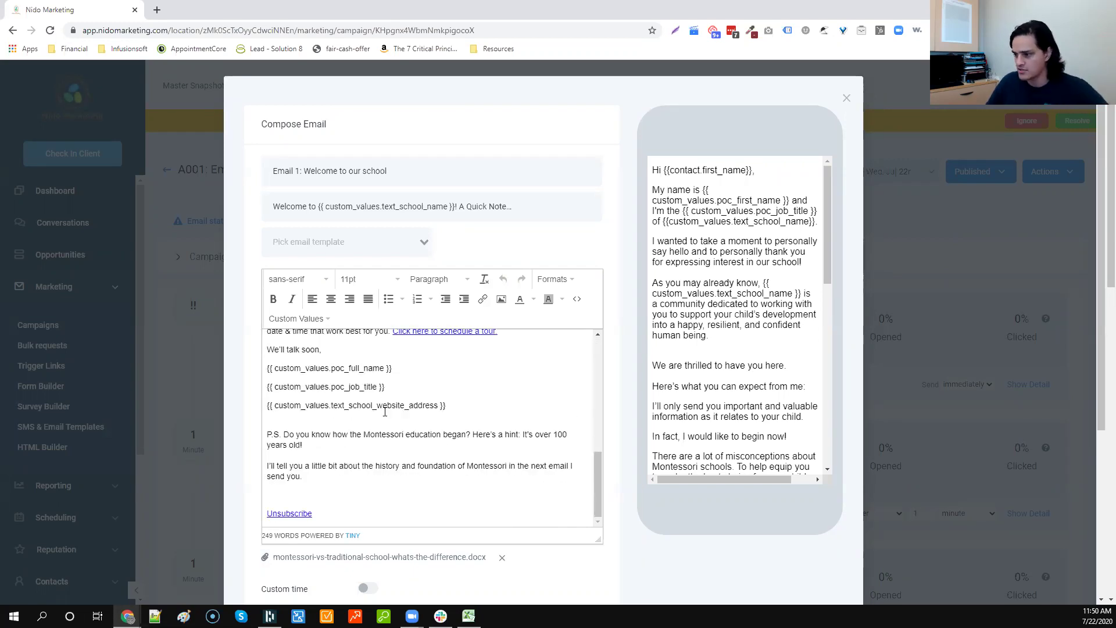
pyautogui.click(846, 98)
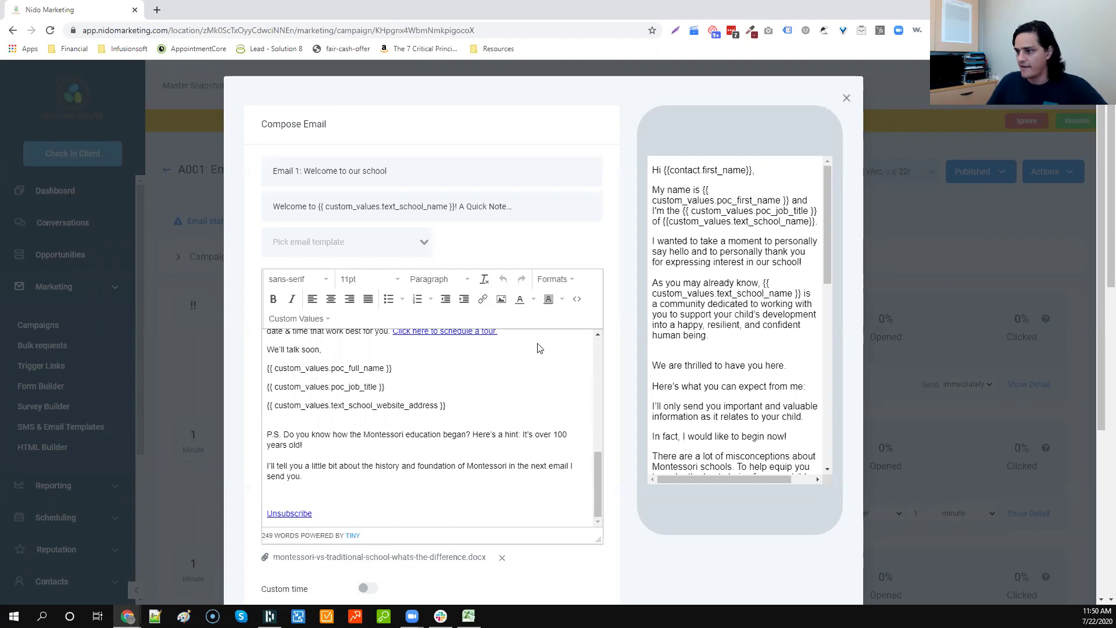
# Step: Scroll the campaign: Email 1 sends immediately, Emails 2–7 each one minute later
pyautogui.scroll(-2, 441, 347)
pyautogui.scroll(-2, 465, 427)
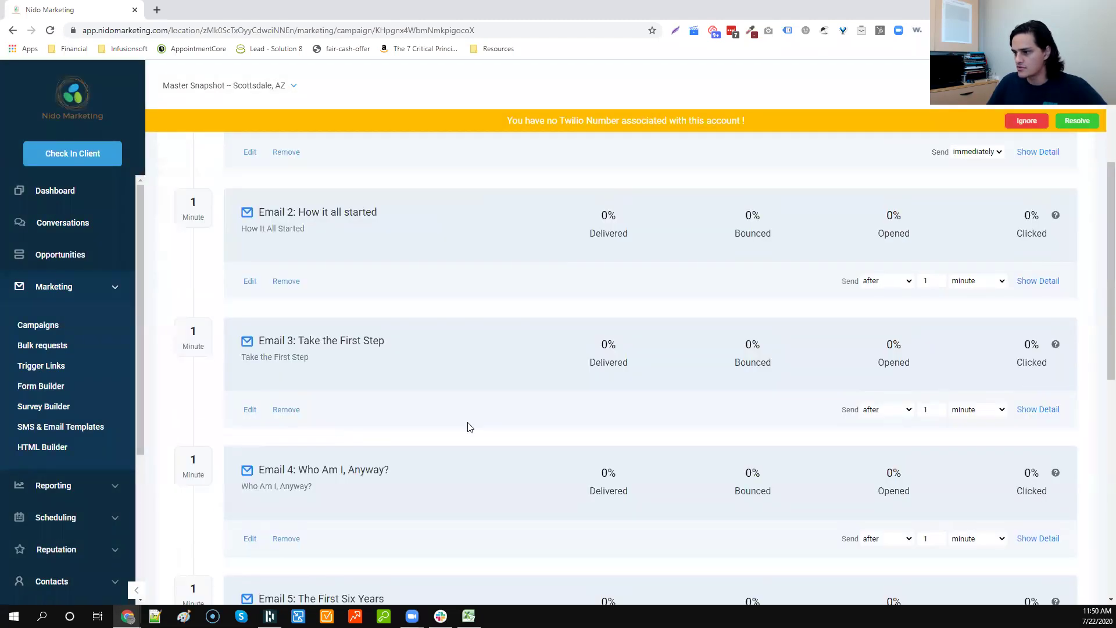
pyautogui.scroll(-3, 315, 437)
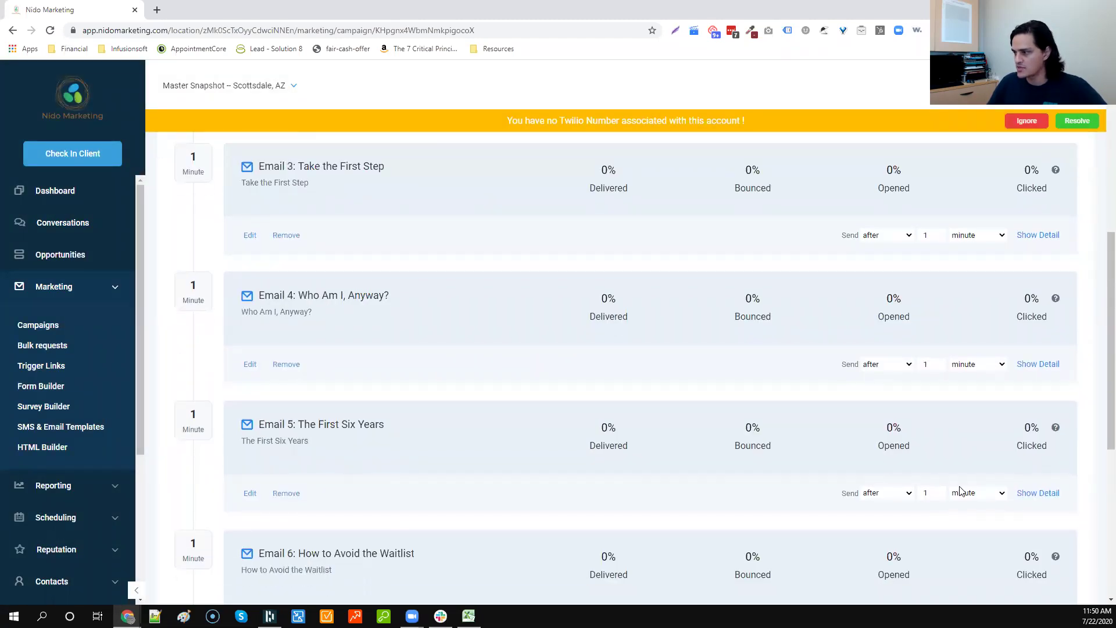
pyautogui.scroll(4, 960, 454)
pyautogui.scroll(2, 953, 389)
pyautogui.scroll(-2, 885, 357)
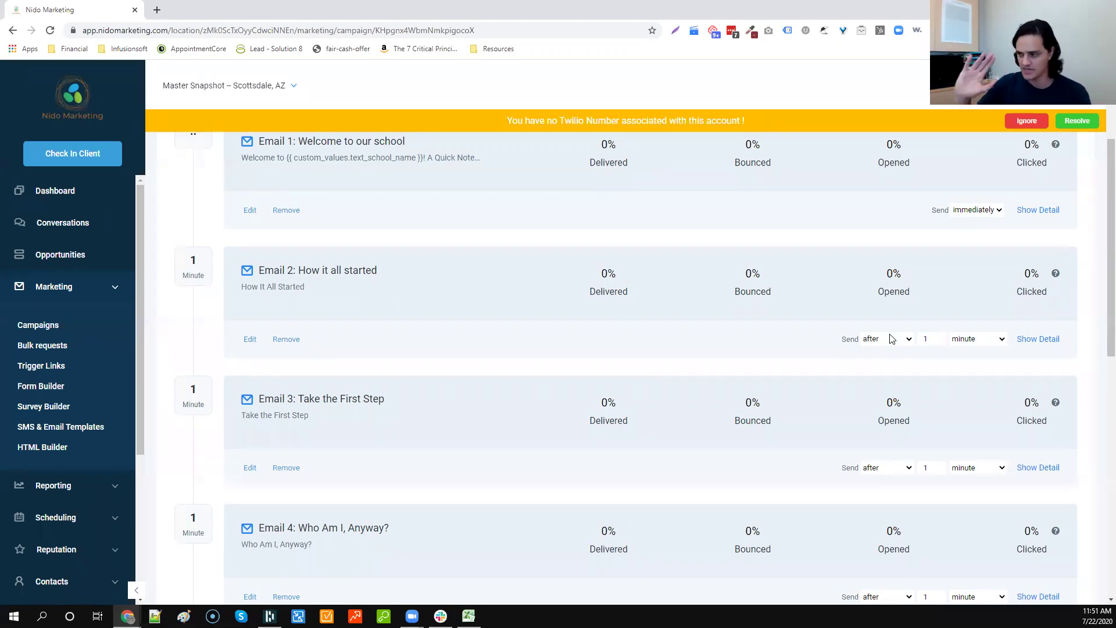
pyautogui.scroll(-3, 893, 339)
pyautogui.scroll(-6, 892, 339)
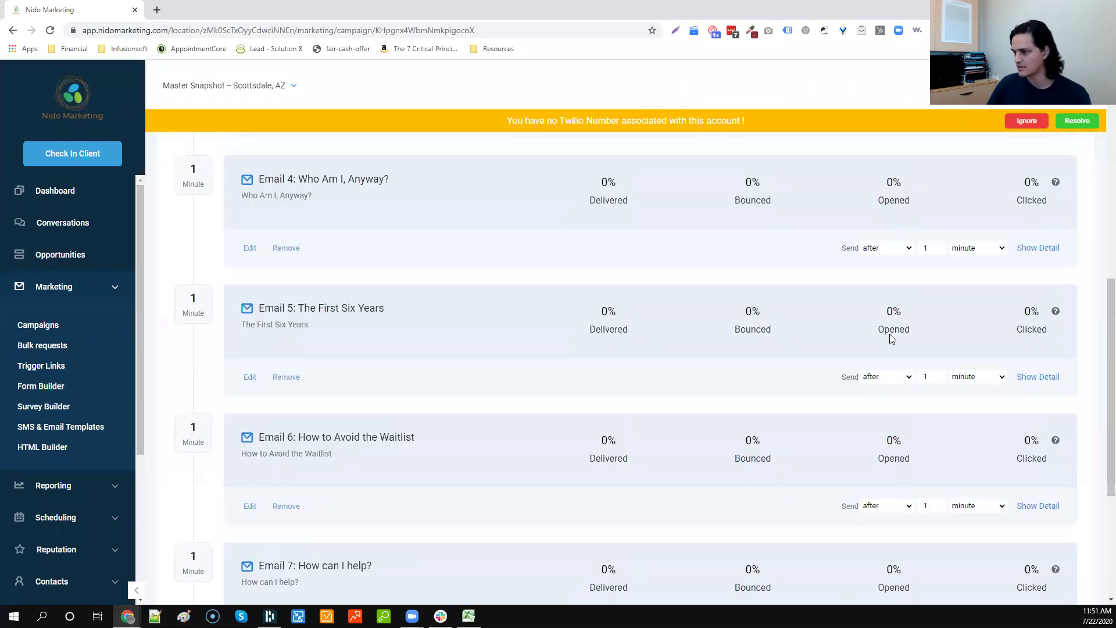